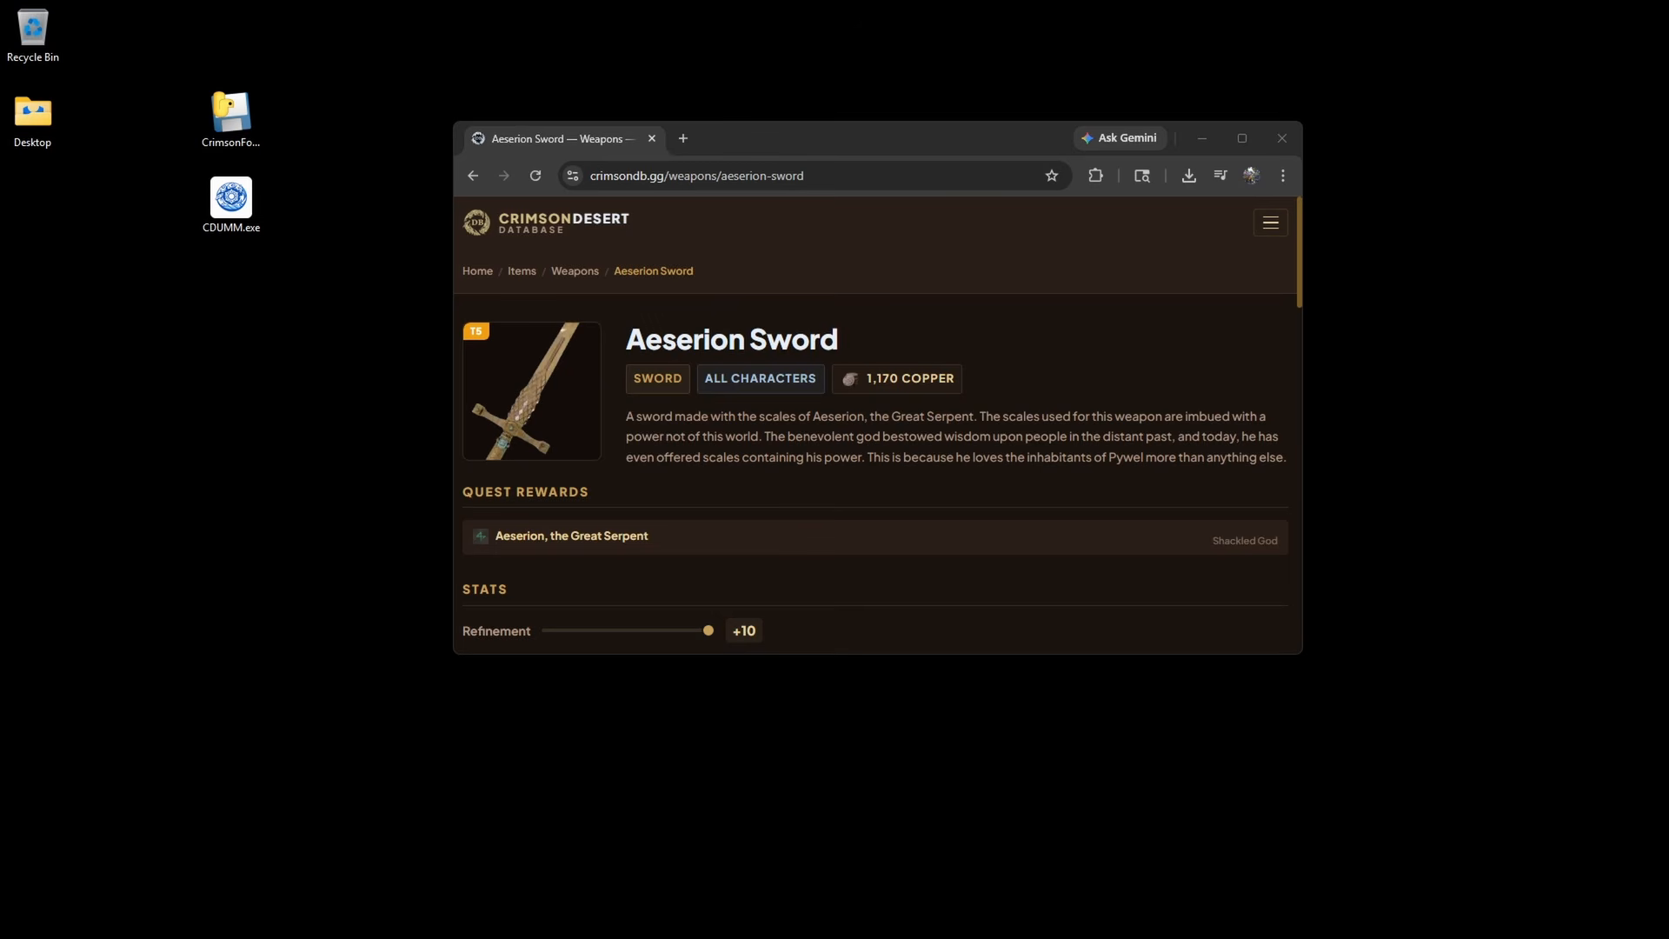
Step: Launch CrimsonForge from the desktop
{"action": "left_click", "coordinate": [231, 113]}
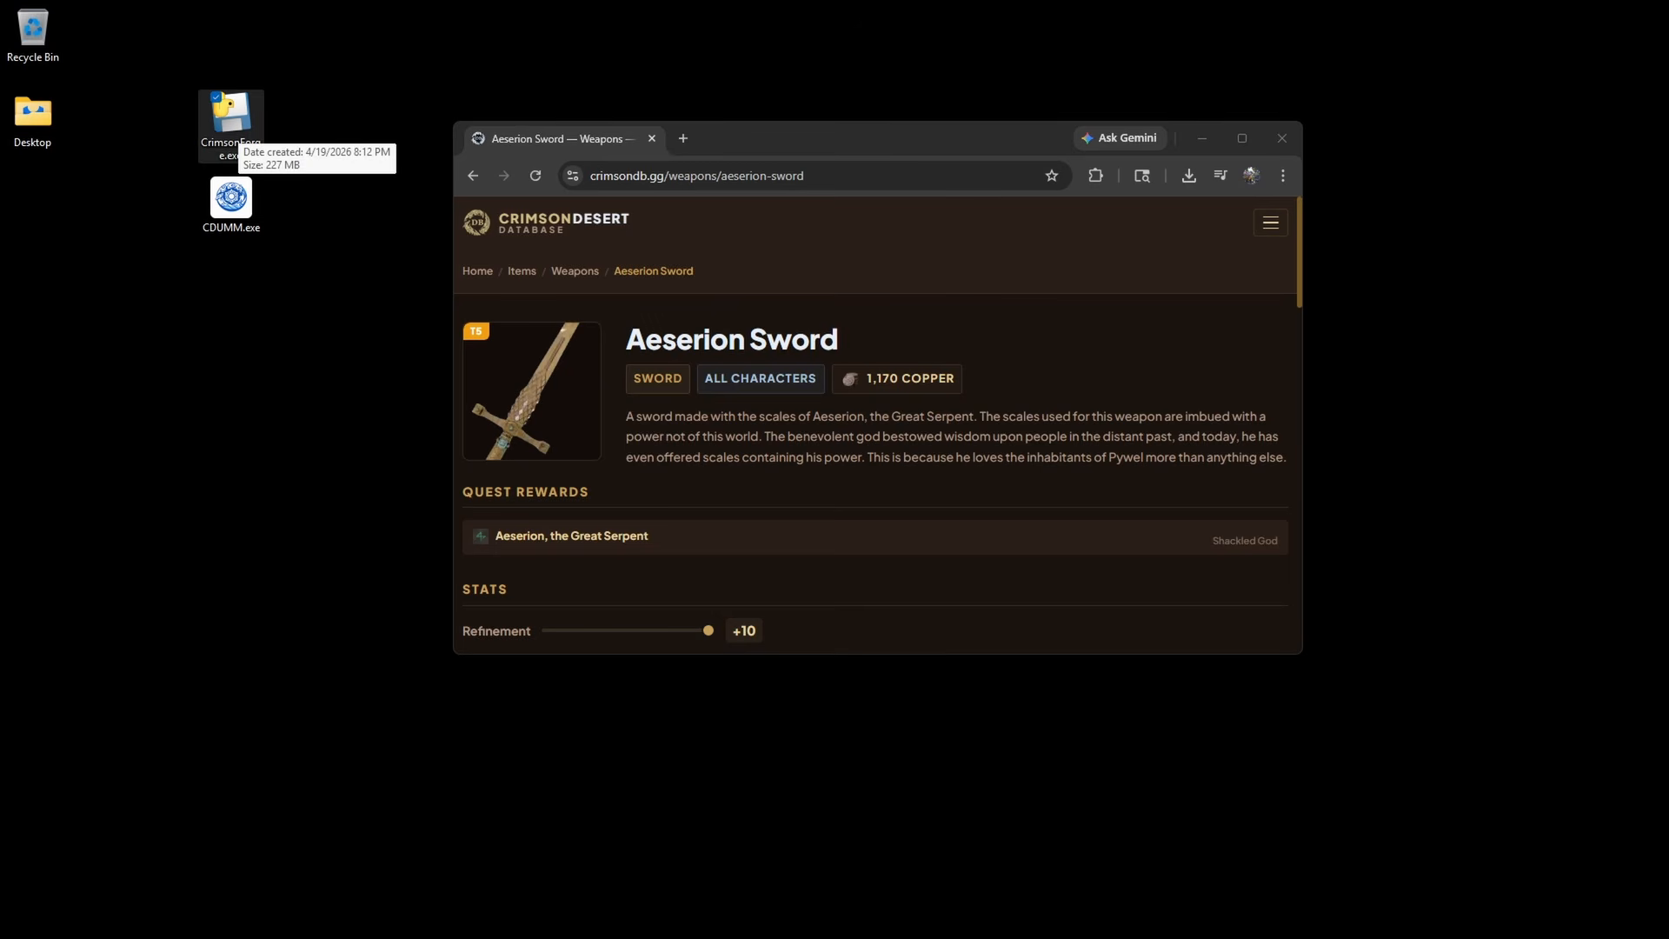
{"action": "left_click", "coordinate": [231, 200]}
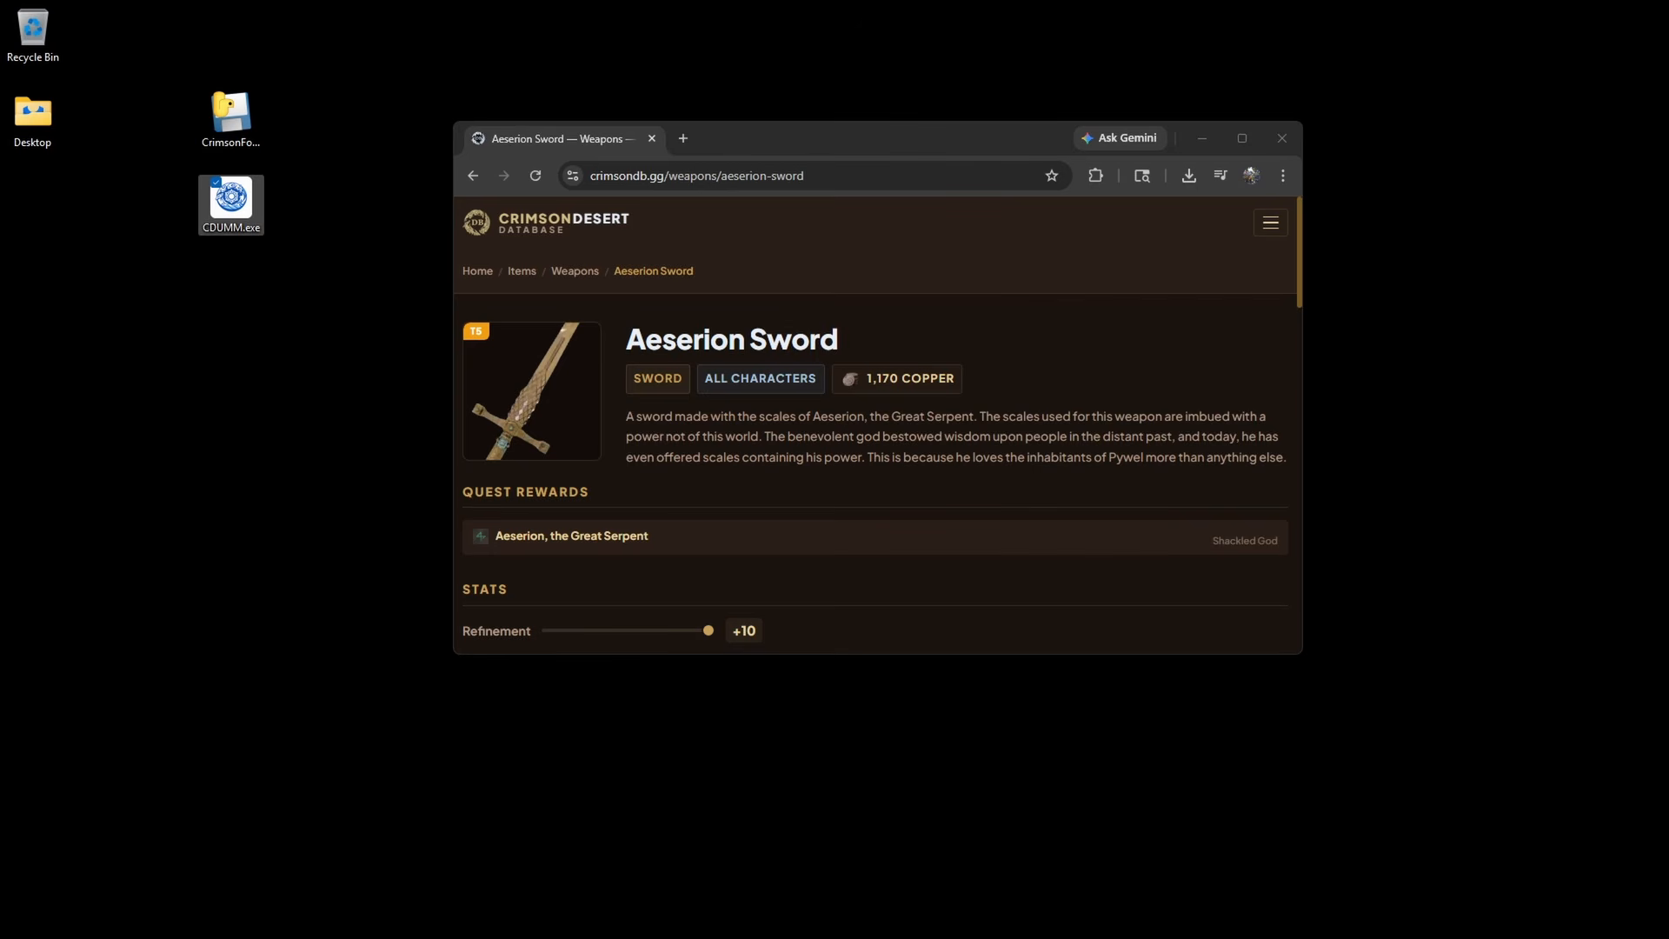
{"action": "double_click", "coordinate": [231, 113]}
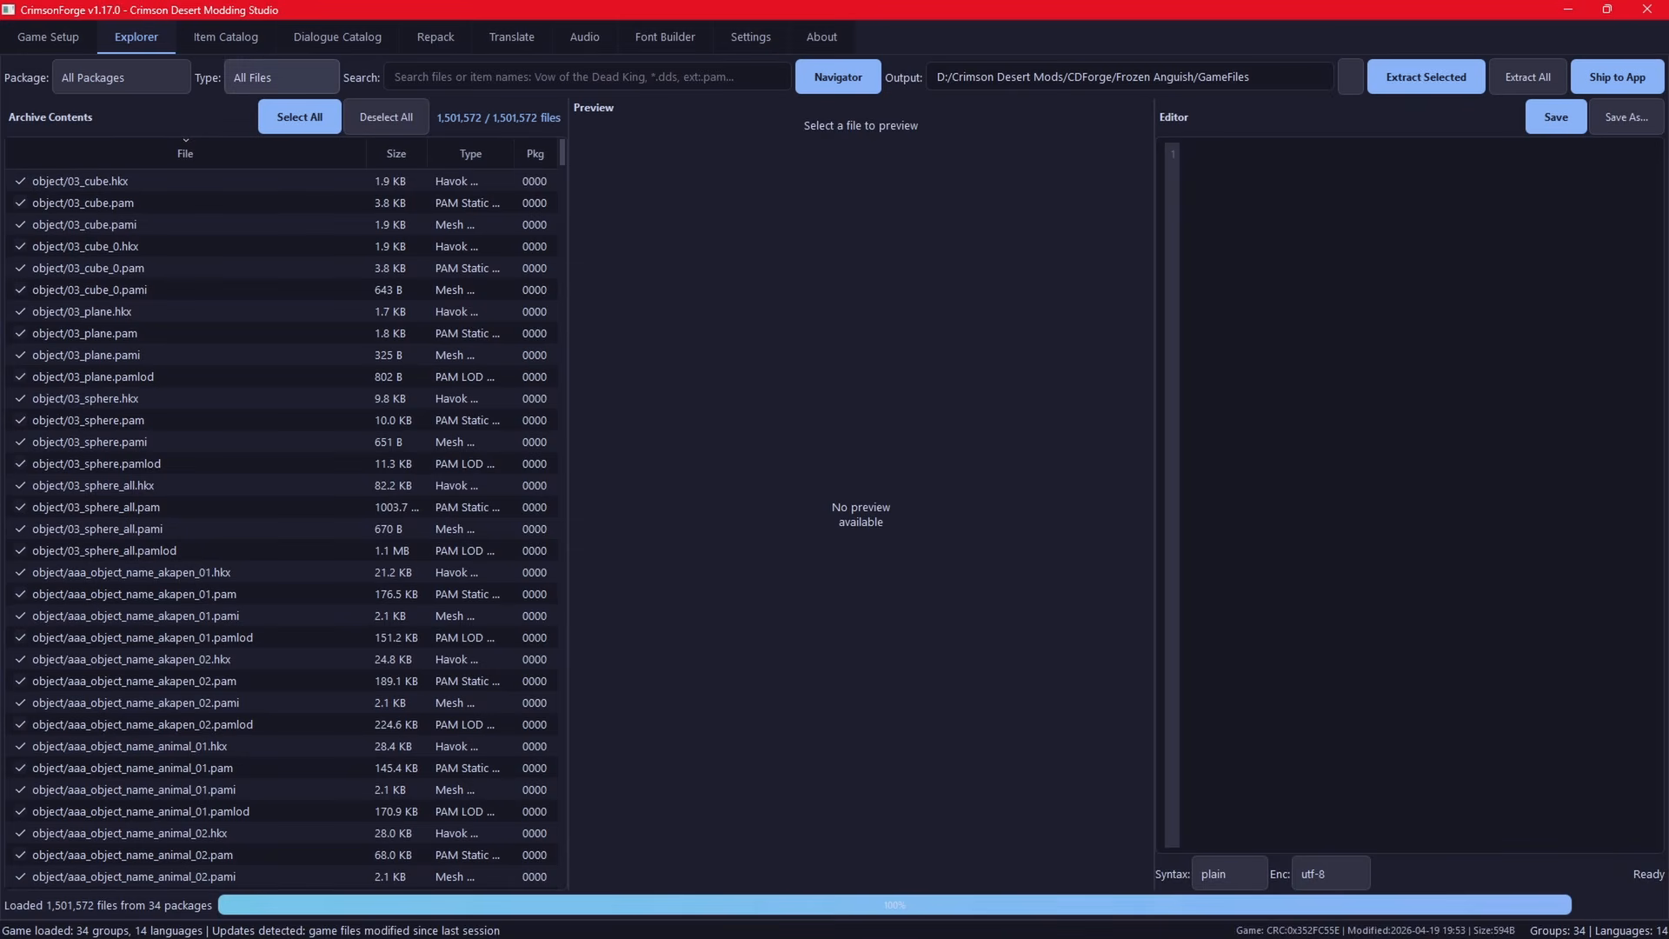
Step: Filter the archive to 3D Meshes matching 01_sword_0023 and preview character/cd_phm_01_sword_0023.pac
{"action": "left_click", "coordinate": [281, 77]}
{"action": "left_click", "coordinate": [277, 152]}
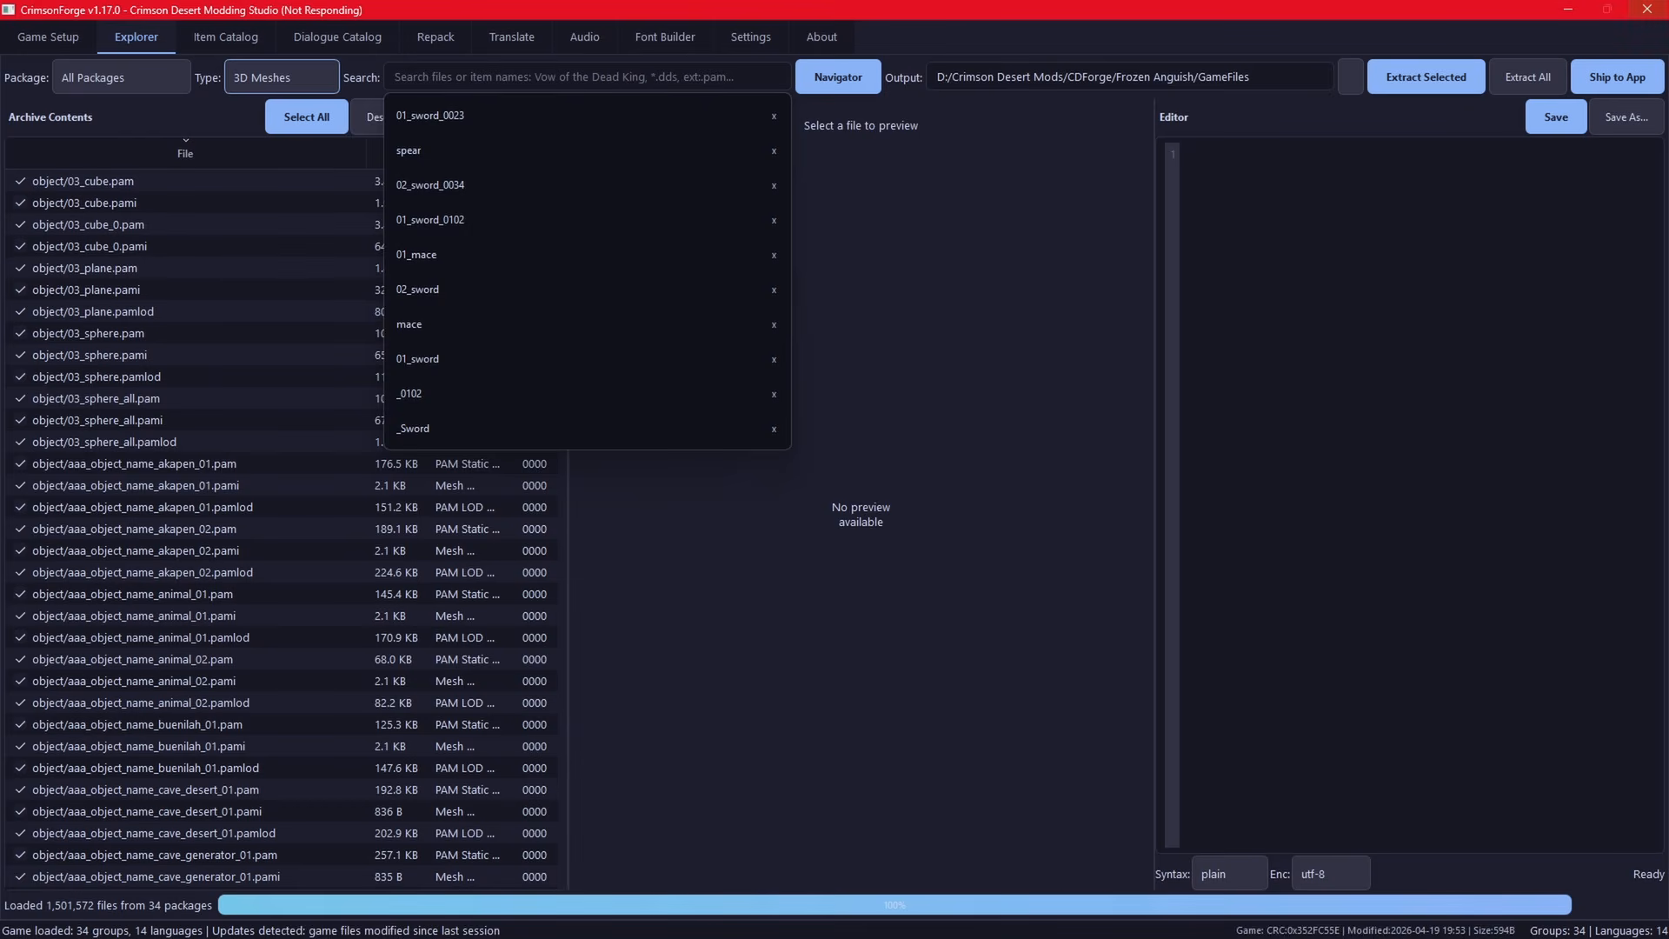
{"action": "left_click", "coordinate": [429, 115]}
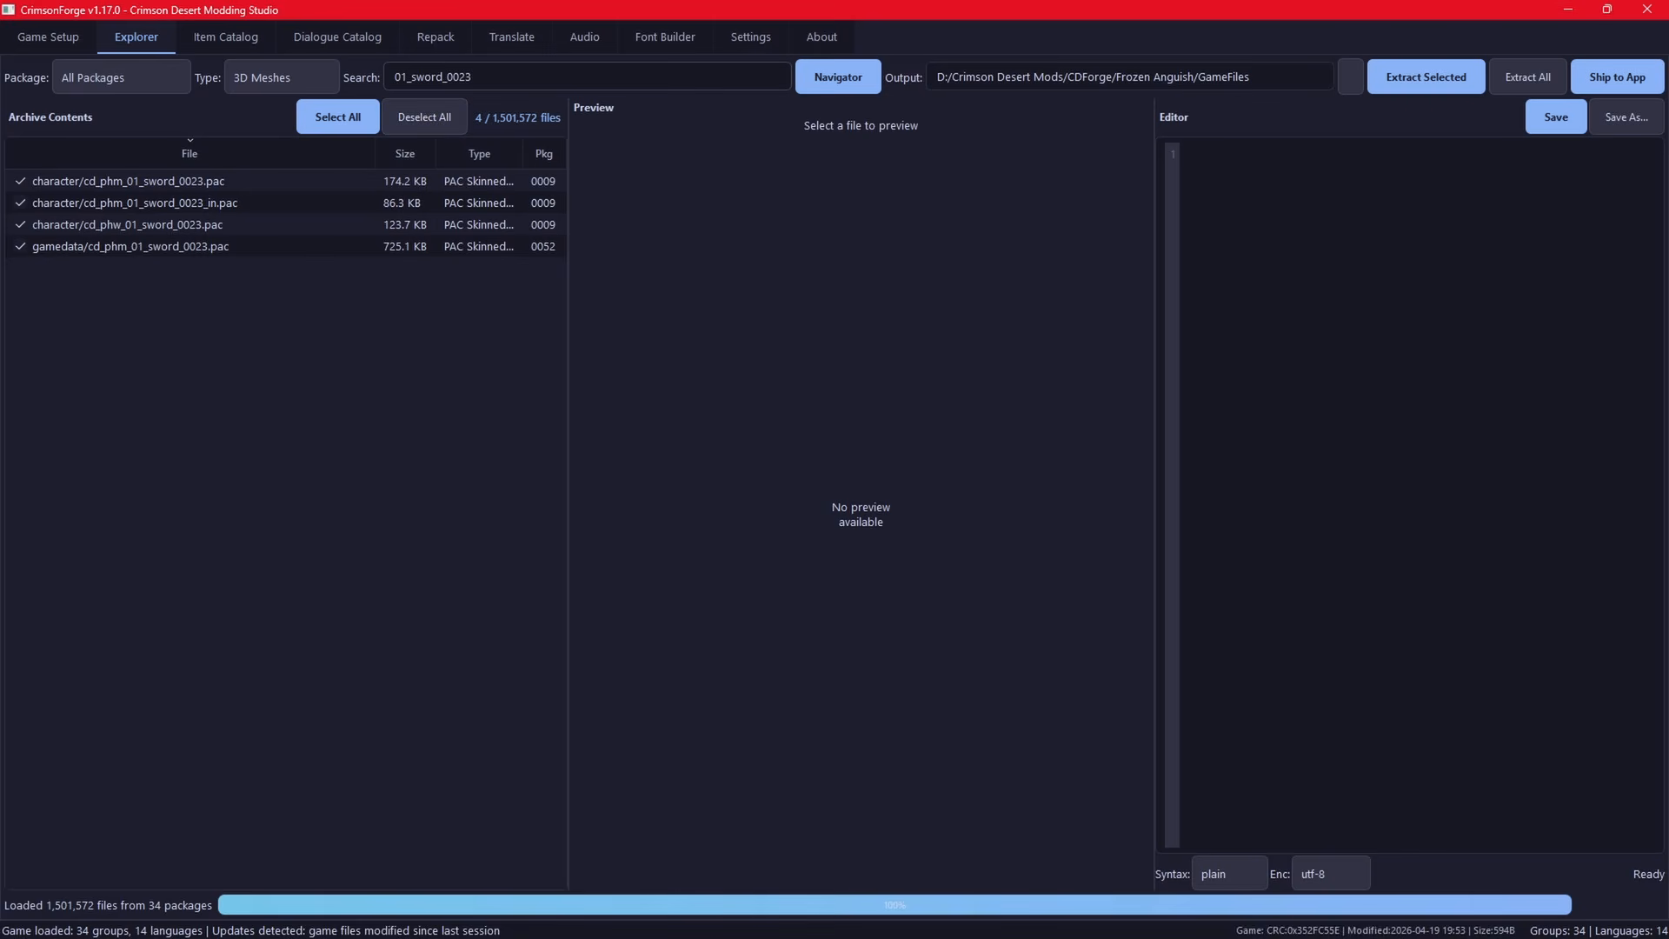
{"action": "left_click", "coordinate": [128, 182]}
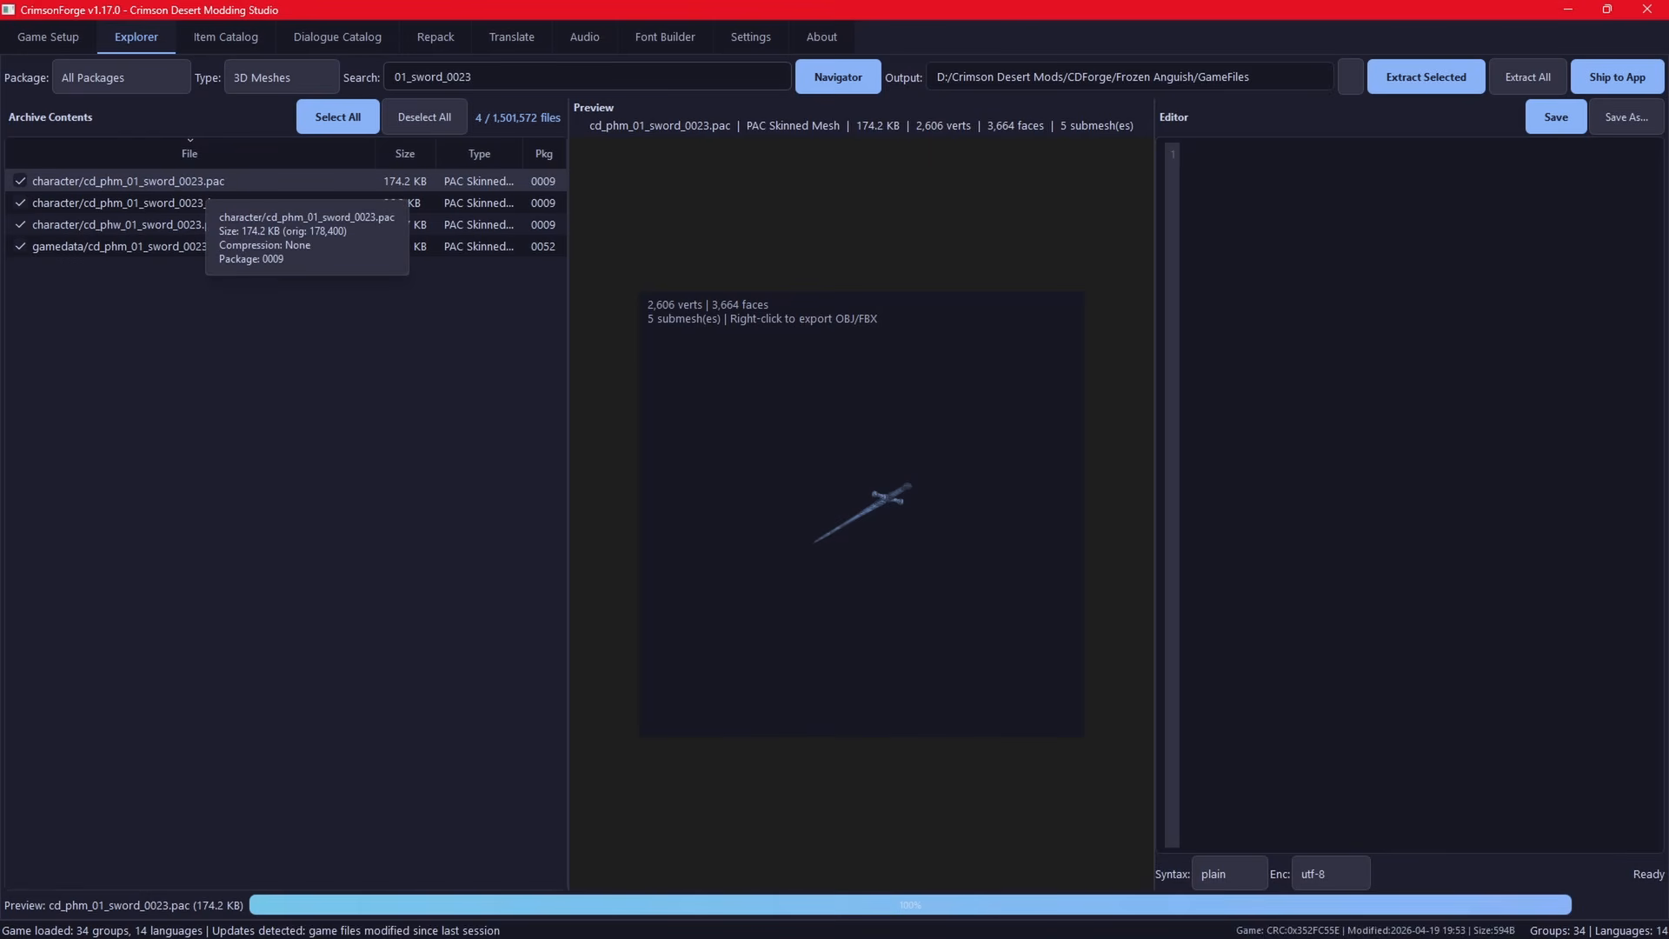
Step: Export character/cd_phm_01_sword_0023.pac as OBJ to the folder D:\Crimson Desert Mods\My Mods\Tutorial
{"action": "right_click", "coordinate": [241, 181]}
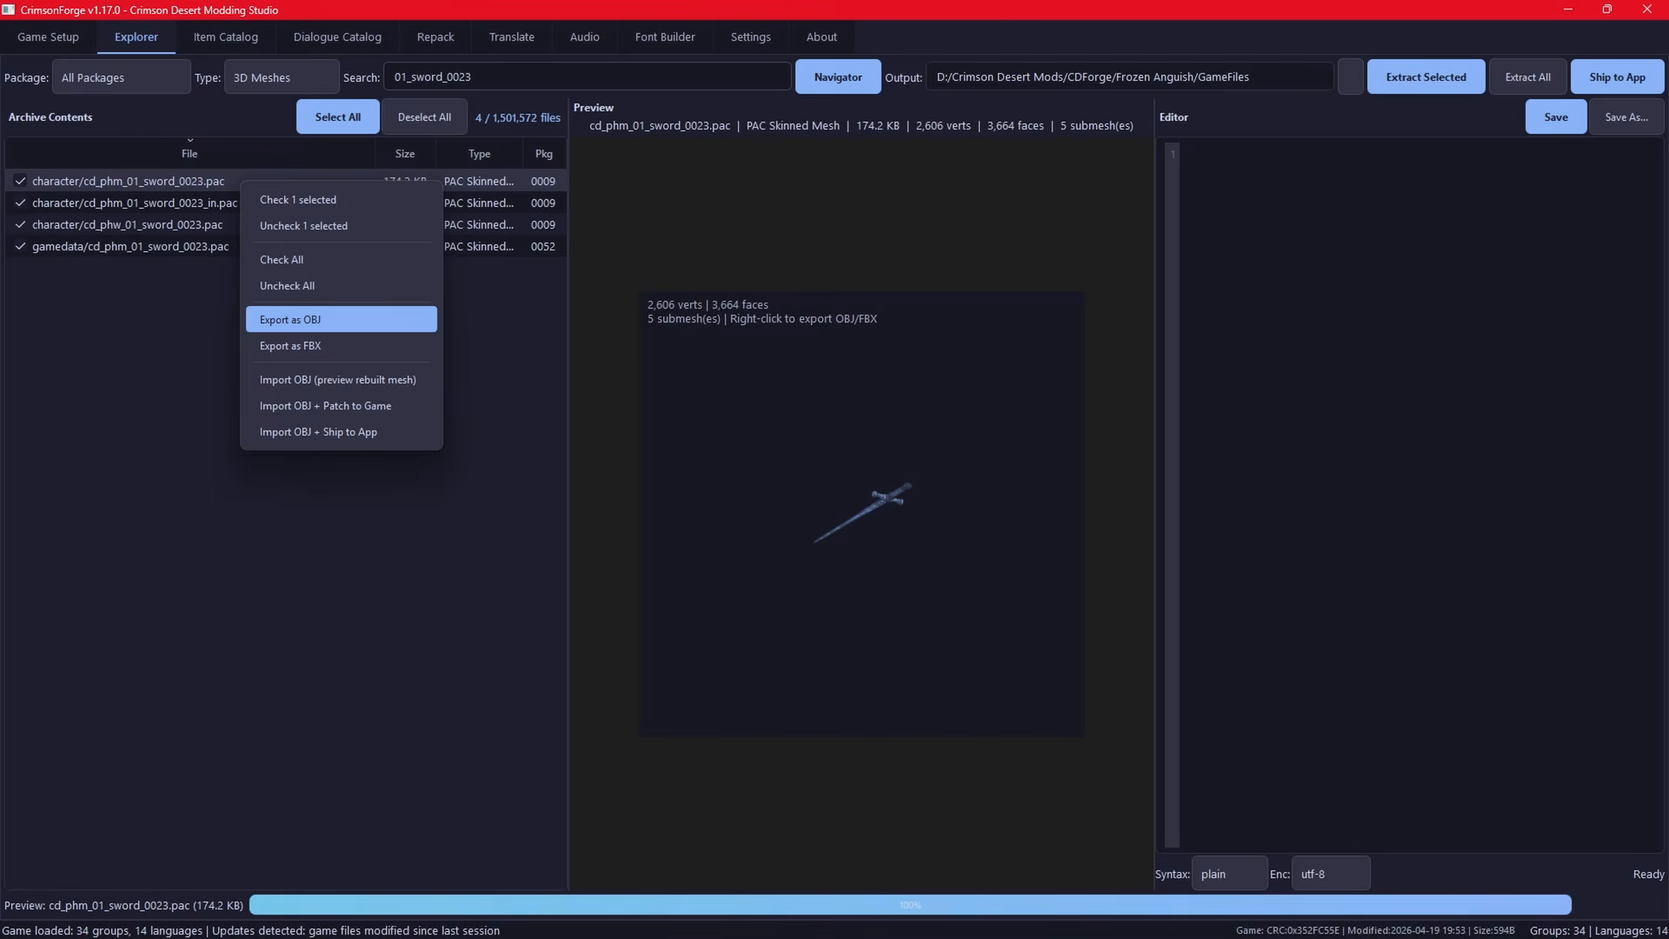
{"action": "left_click", "coordinate": [313, 319]}
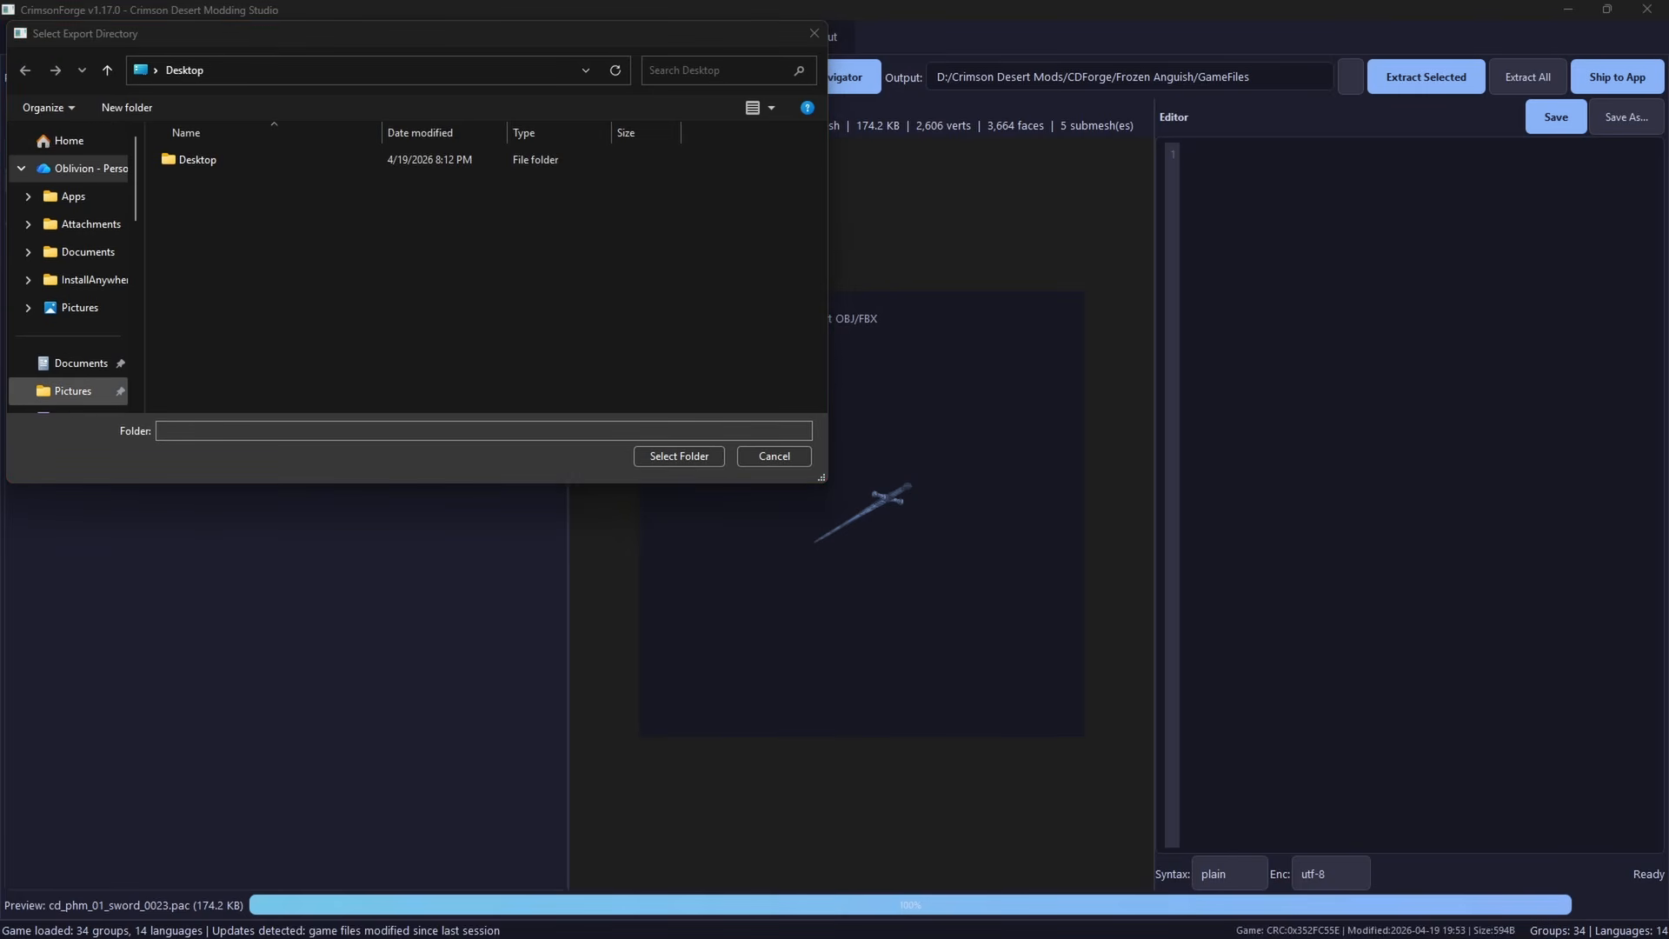
{"action": "scroll", "coordinate": [78, 277], "scroll_direction": "down", "scroll_amount": 1}
{"action": "scroll", "coordinate": [78, 274], "scroll_direction": "down", "scroll_amount": 3}
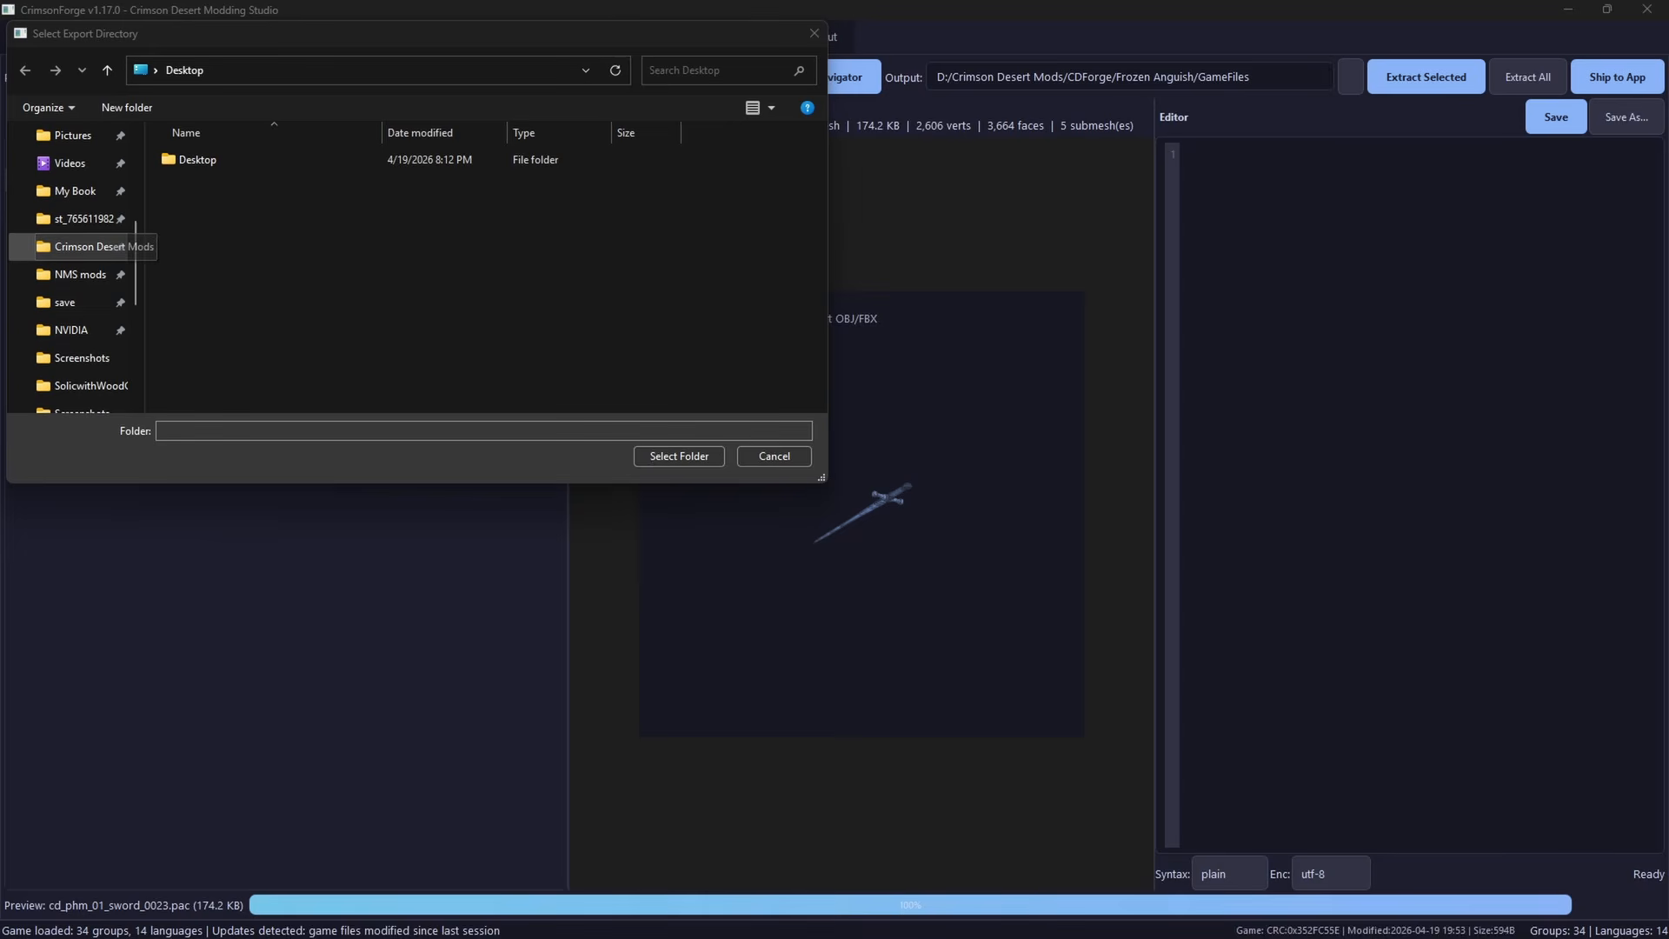
{"action": "left_click", "coordinate": [78, 246]}
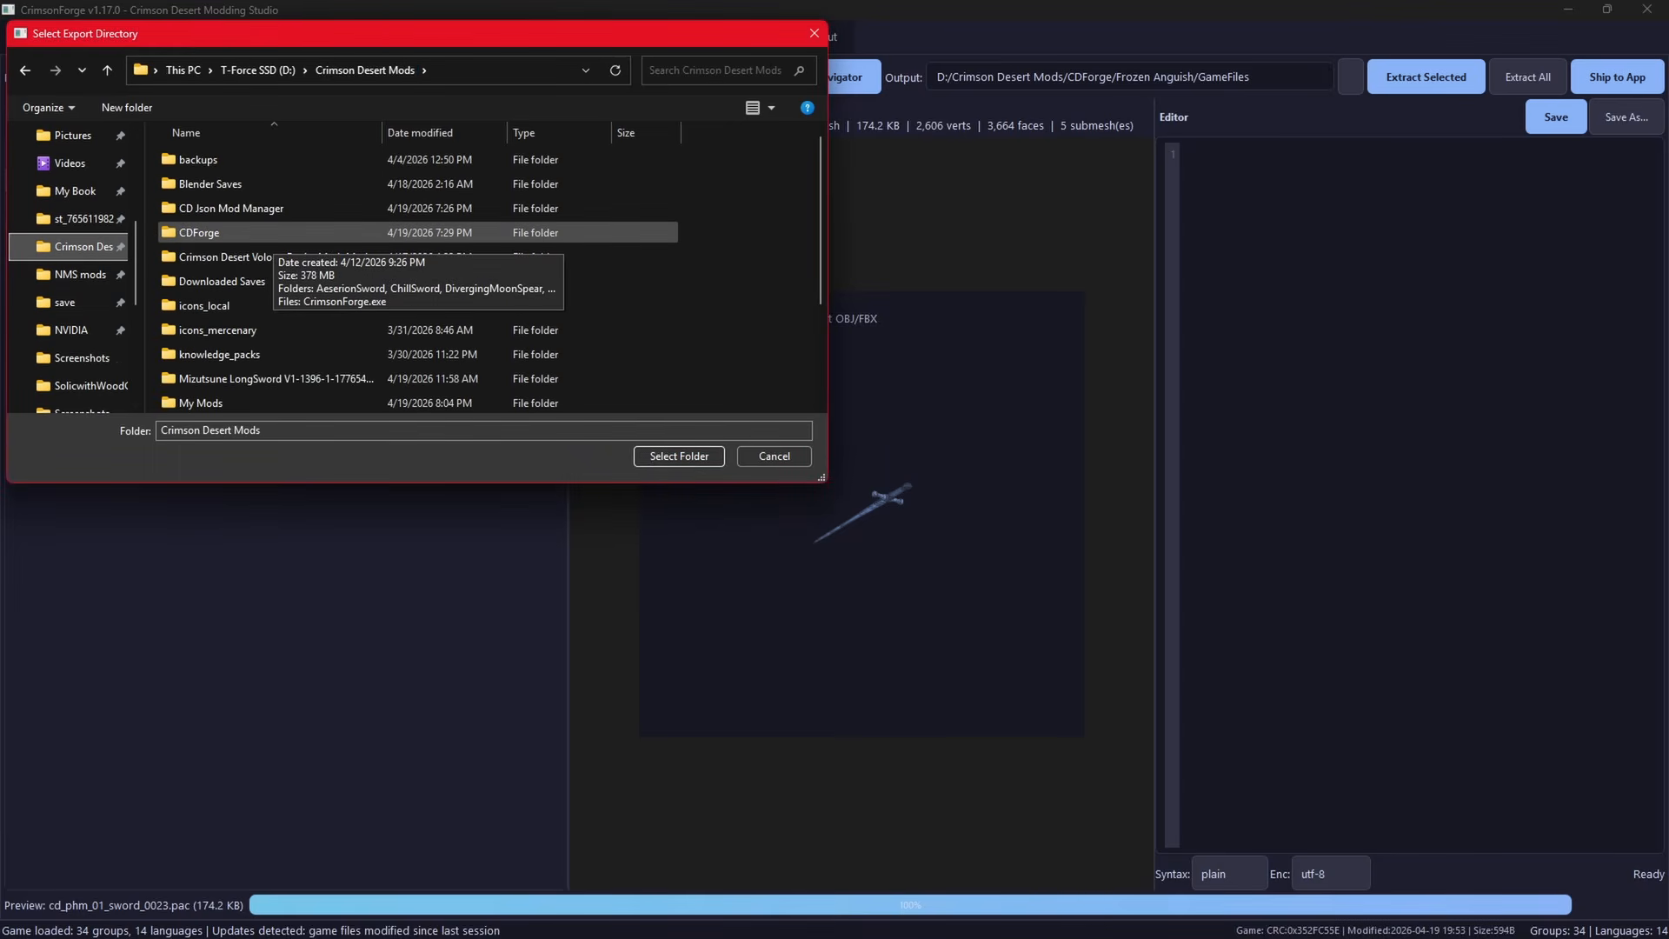
{"action": "double_click", "coordinate": [261, 232]}
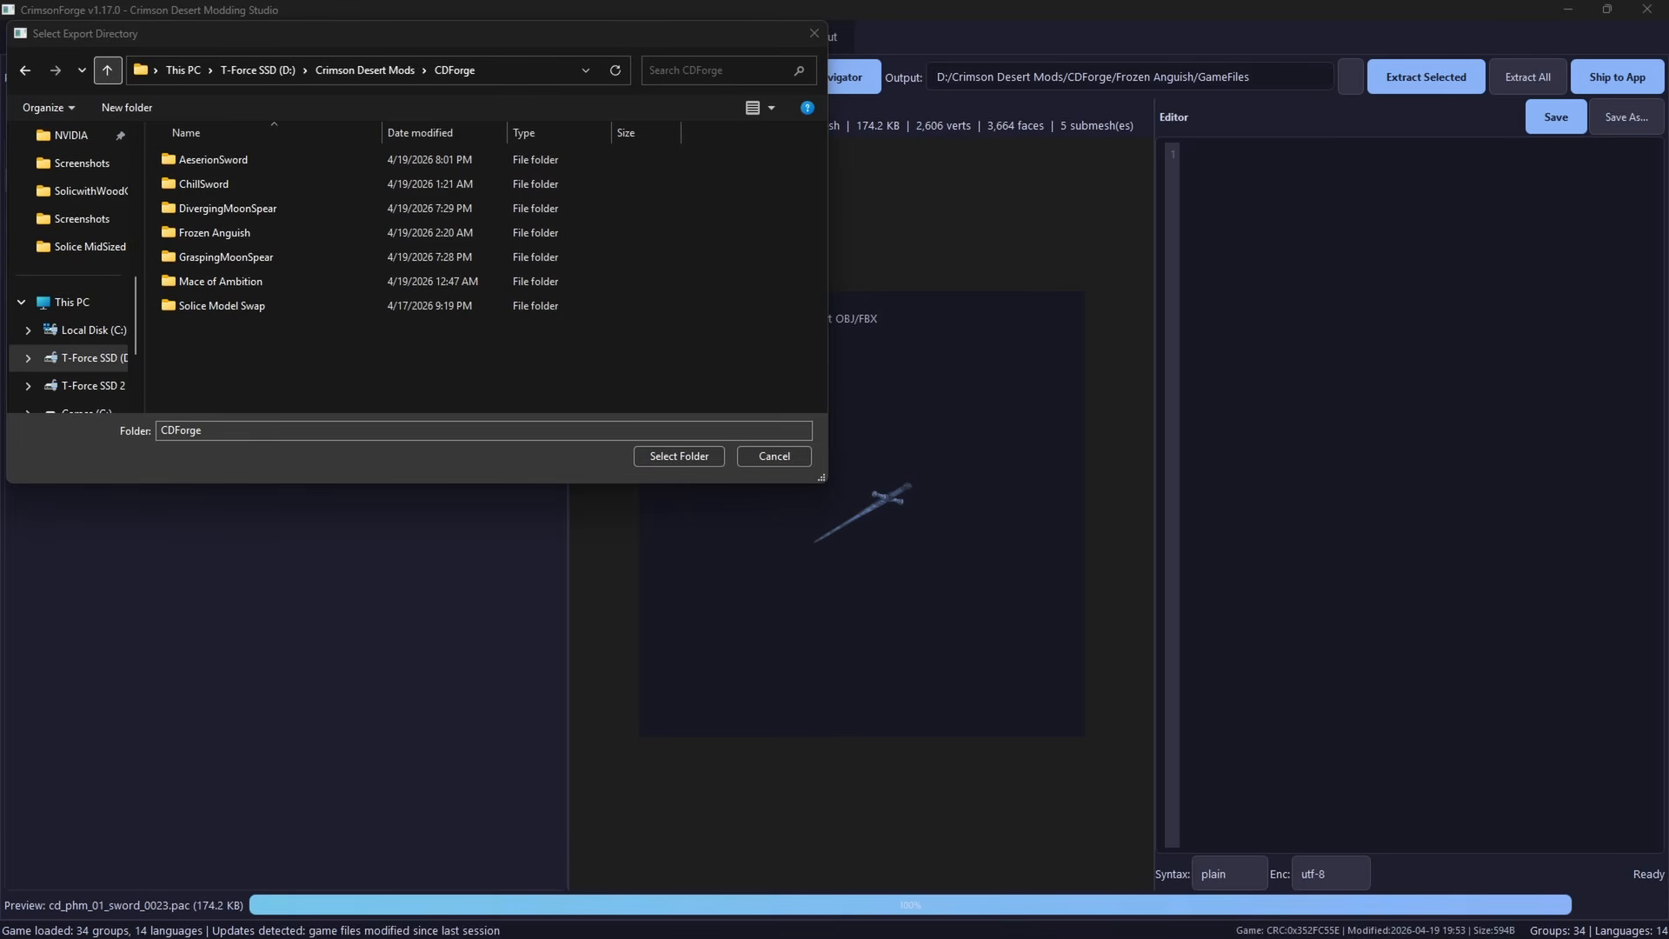
{"action": "left_click", "coordinate": [107, 70]}
{"action": "scroll", "coordinate": [261, 305], "scroll_direction": "down", "scroll_amount": 1}
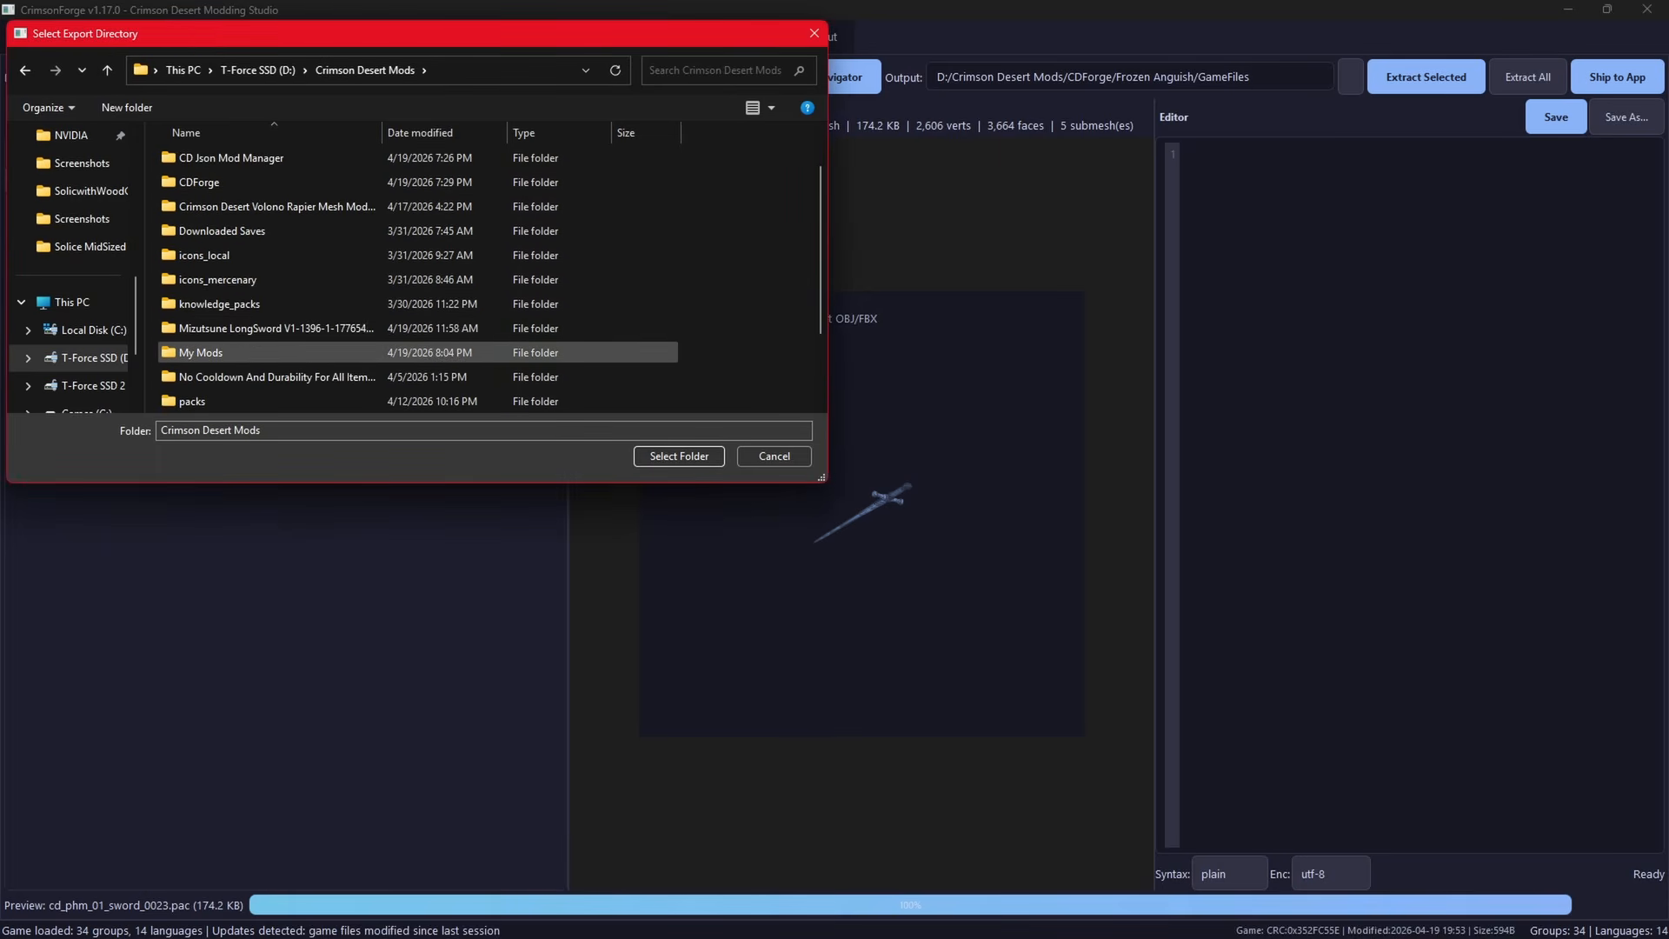
{"action": "double_click", "coordinate": [226, 354]}
{"action": "double_click", "coordinate": [196, 207]}
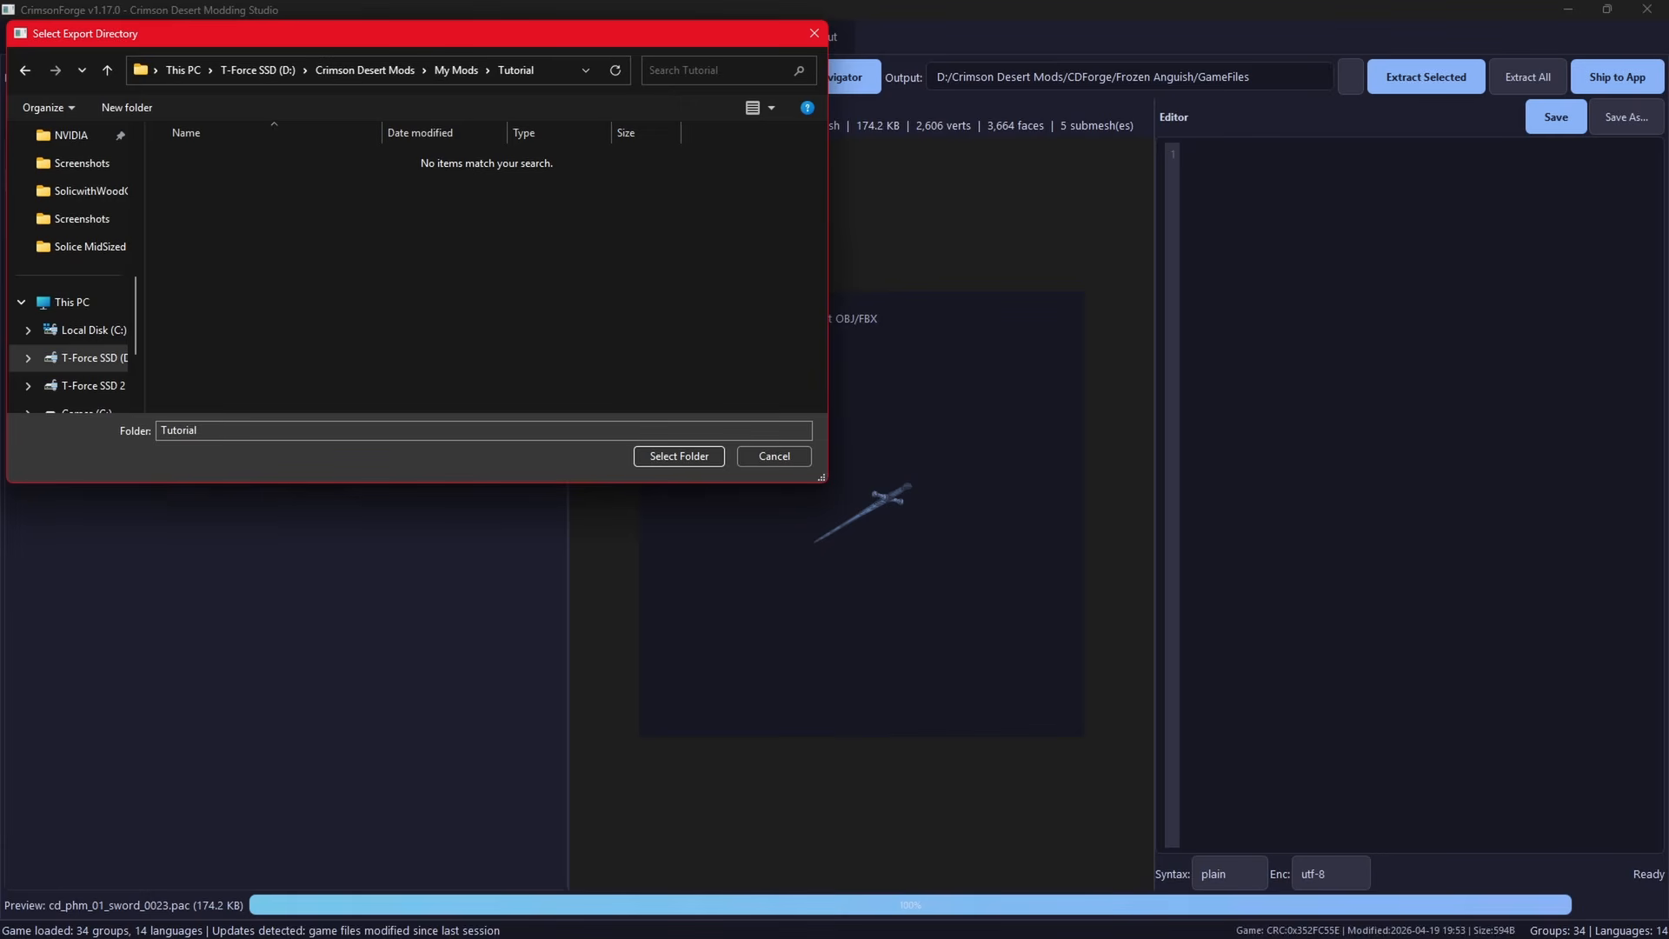
{"action": "key", "text": "Return"}
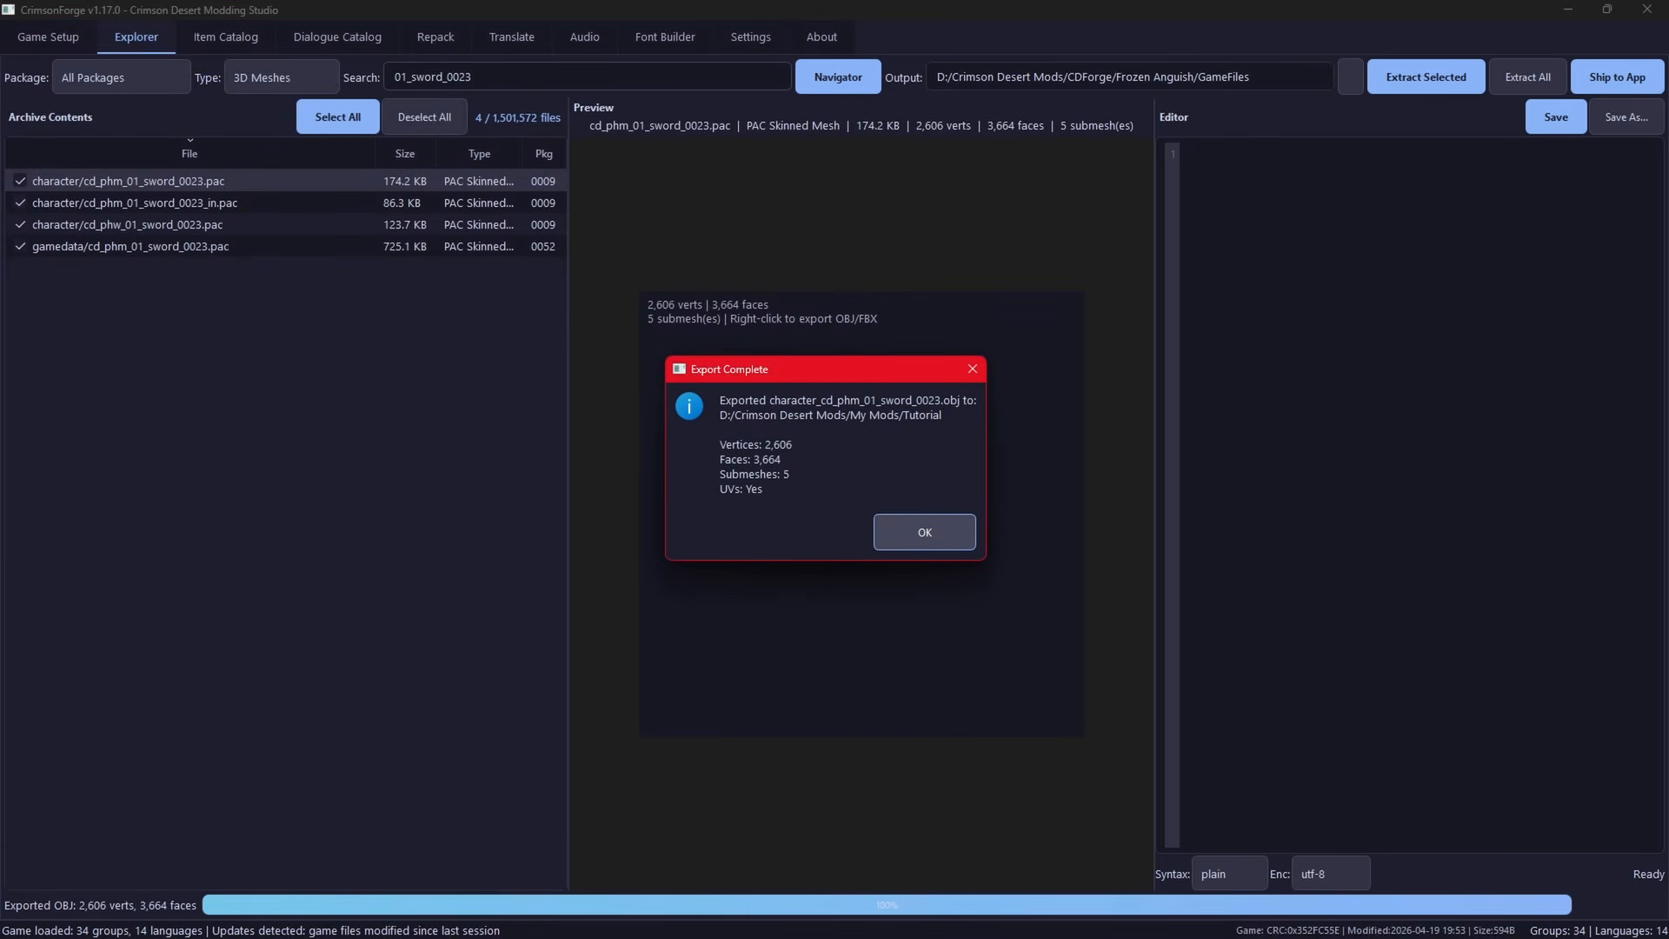
{"action": "left_click", "coordinate": [924, 531]}
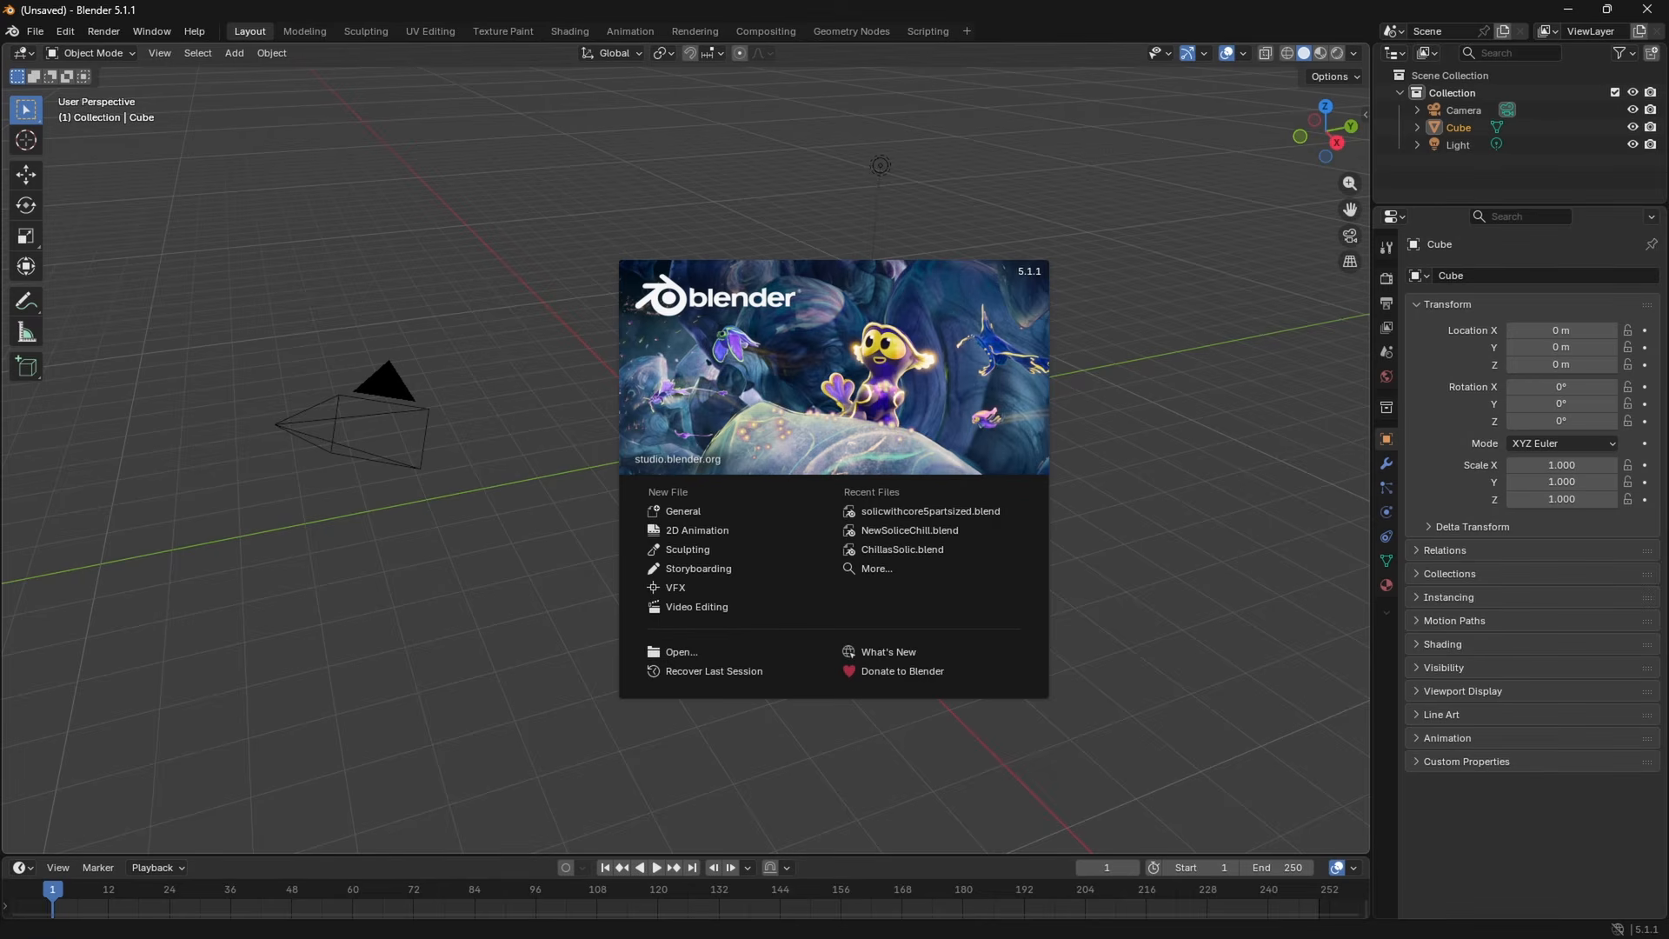
Step: Dismiss Blender's splash screen and delete all default objects from the new scene
{"action": "key", "text": "Escape"}
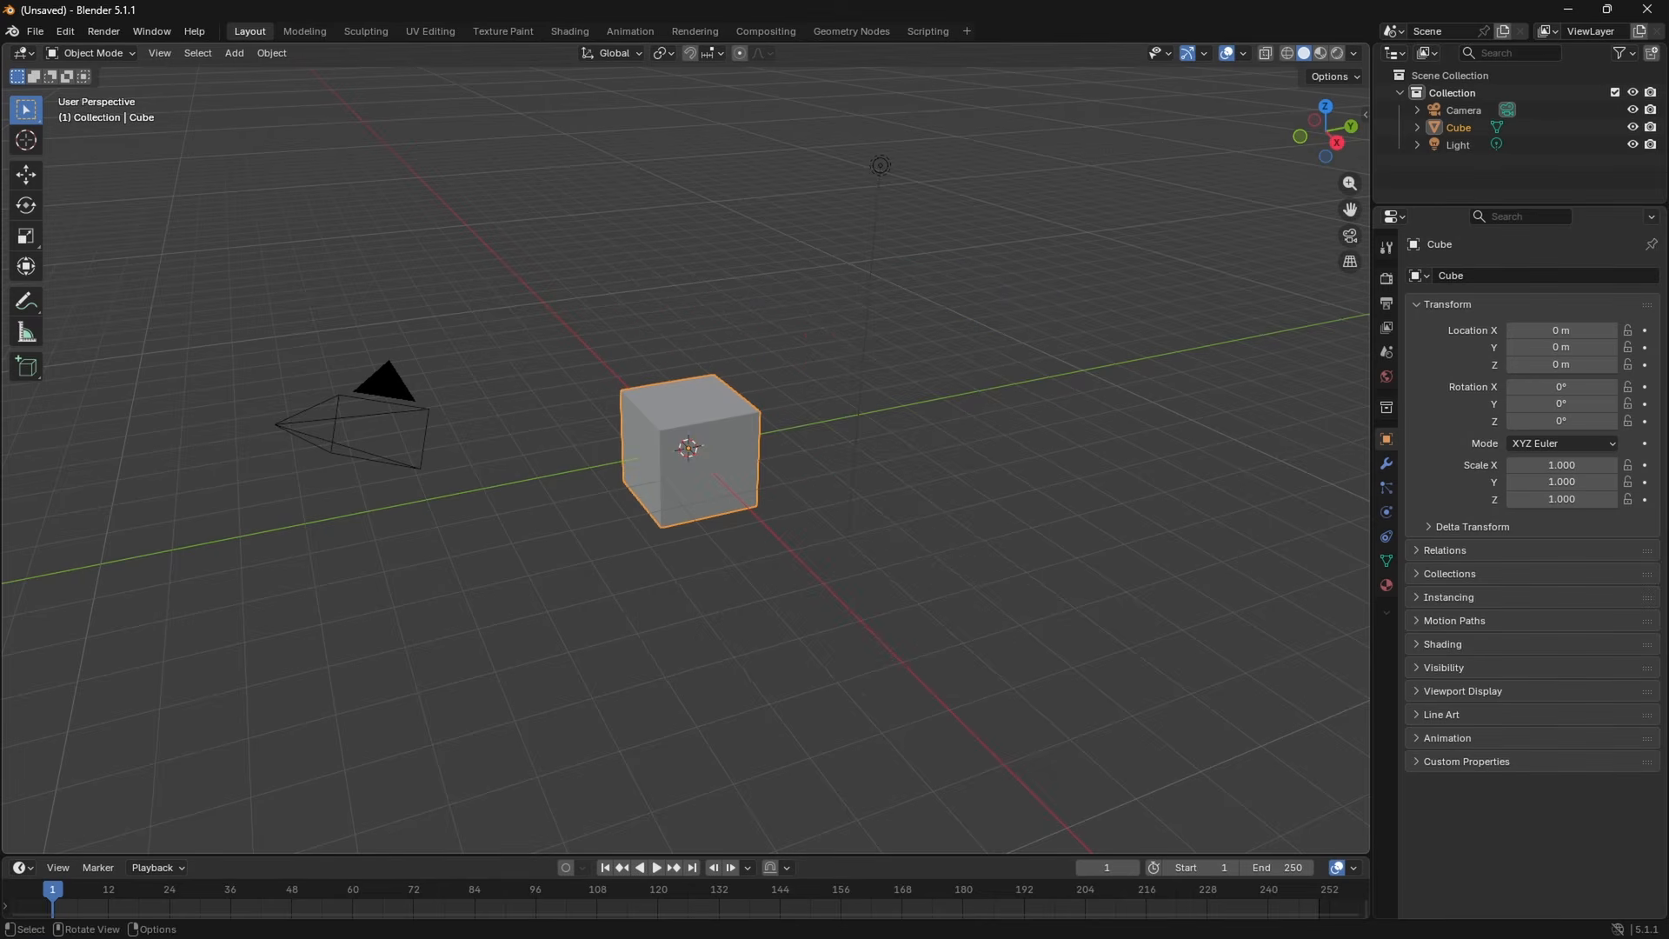
{"action": "key", "text": "a"}
{"action": "key", "text": "Delete"}
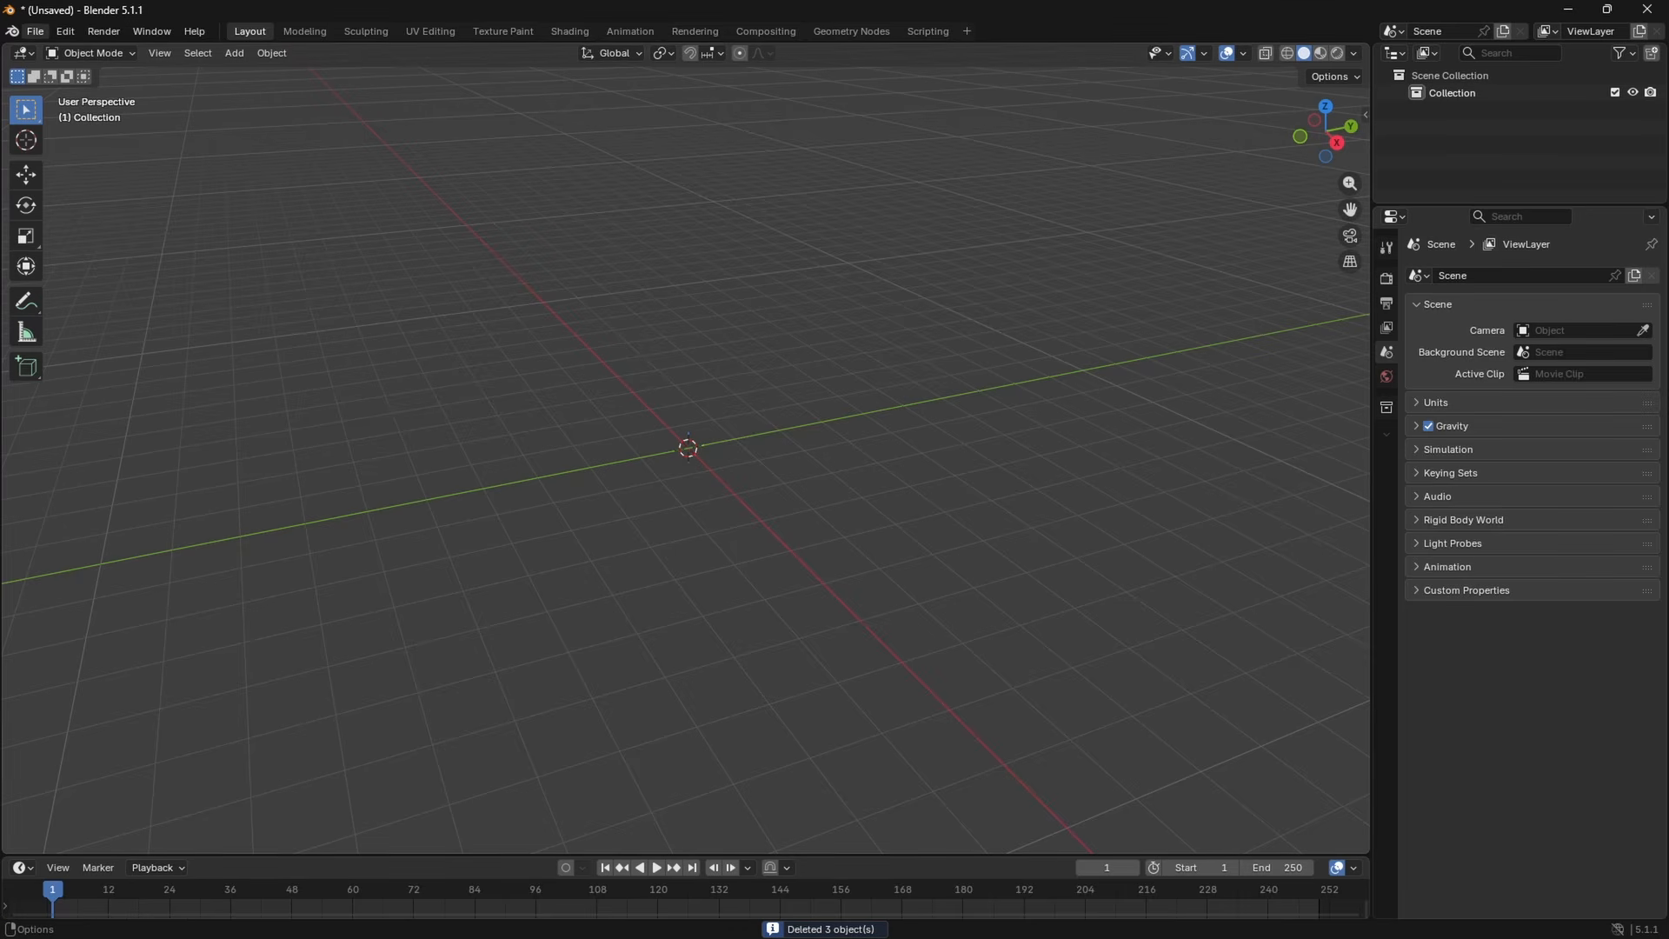
Step: Import character_cd_phm_01_sword_0023.obj as Wavefront OBJ from D:\Crimson Desert Mods\My Mods\Tutorial with the default import settings
{"action": "left_click", "coordinate": [34, 31]}
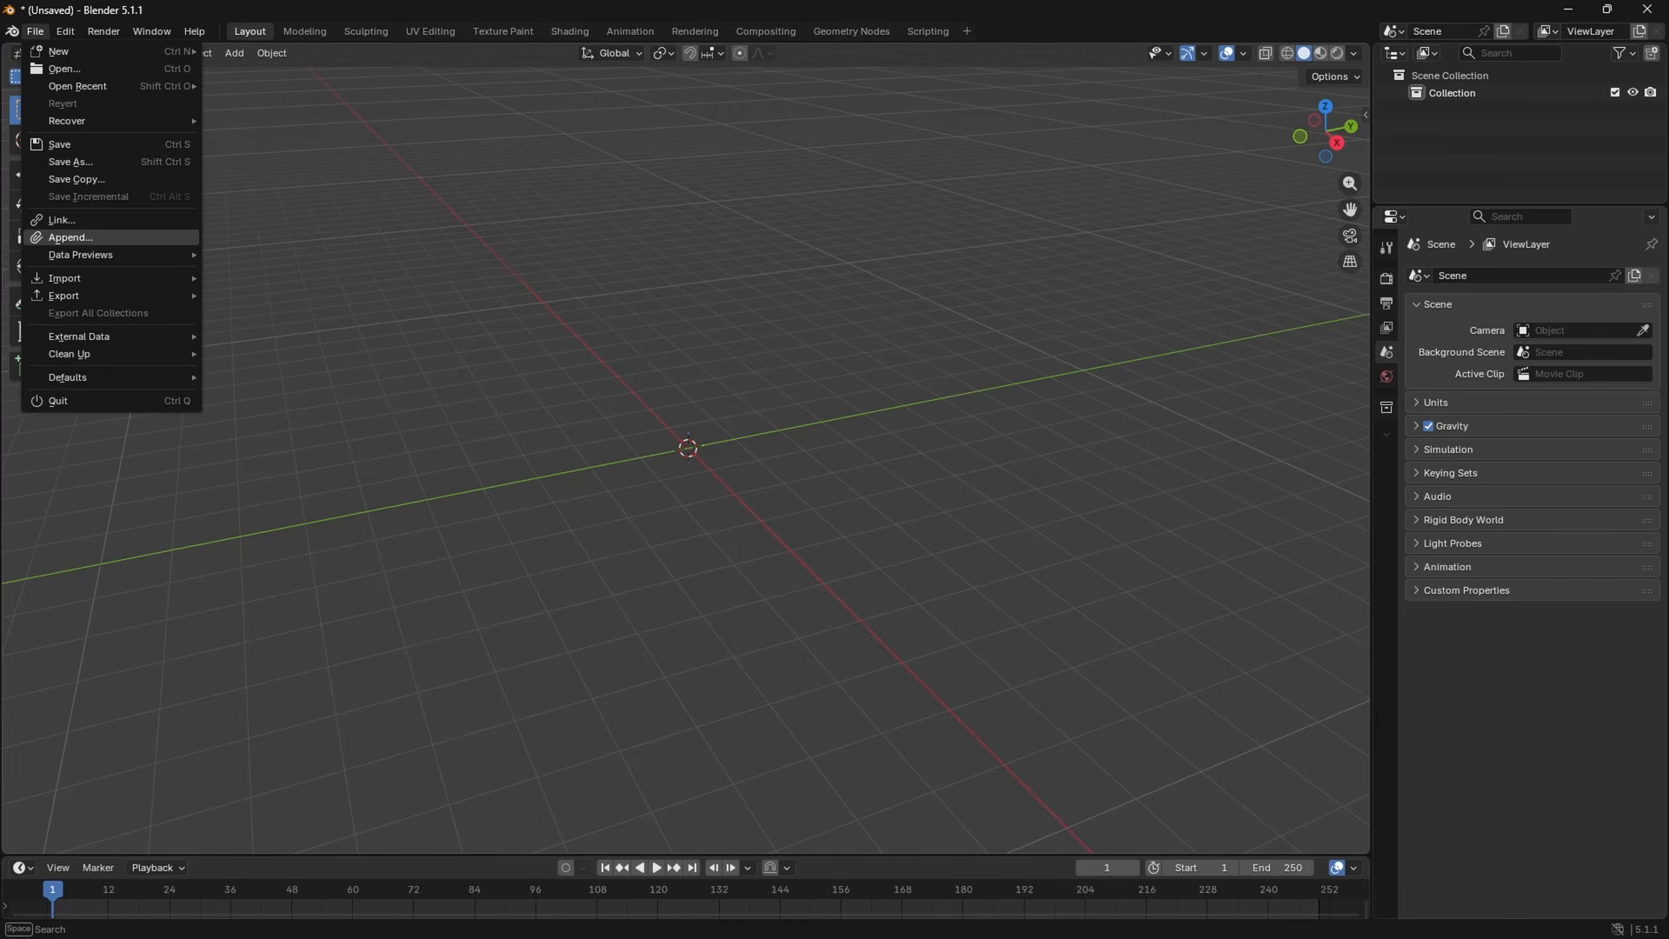
{"action": "mouse_move", "coordinate": [87, 279]}
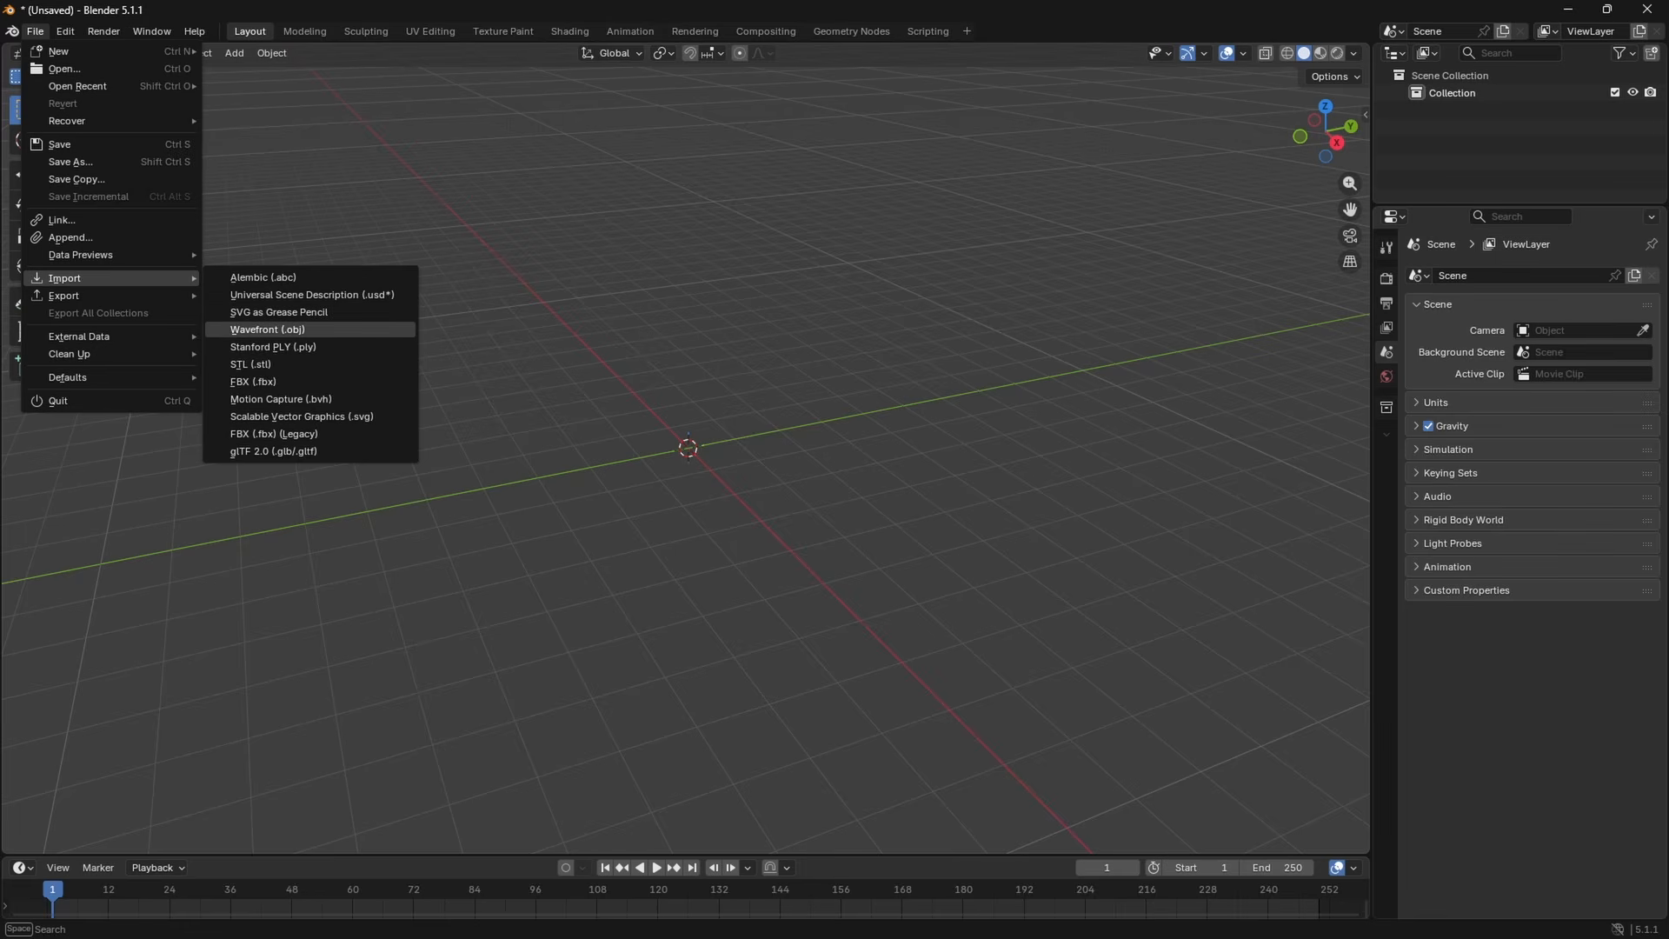
{"action": "left_click", "coordinate": [267, 330]}
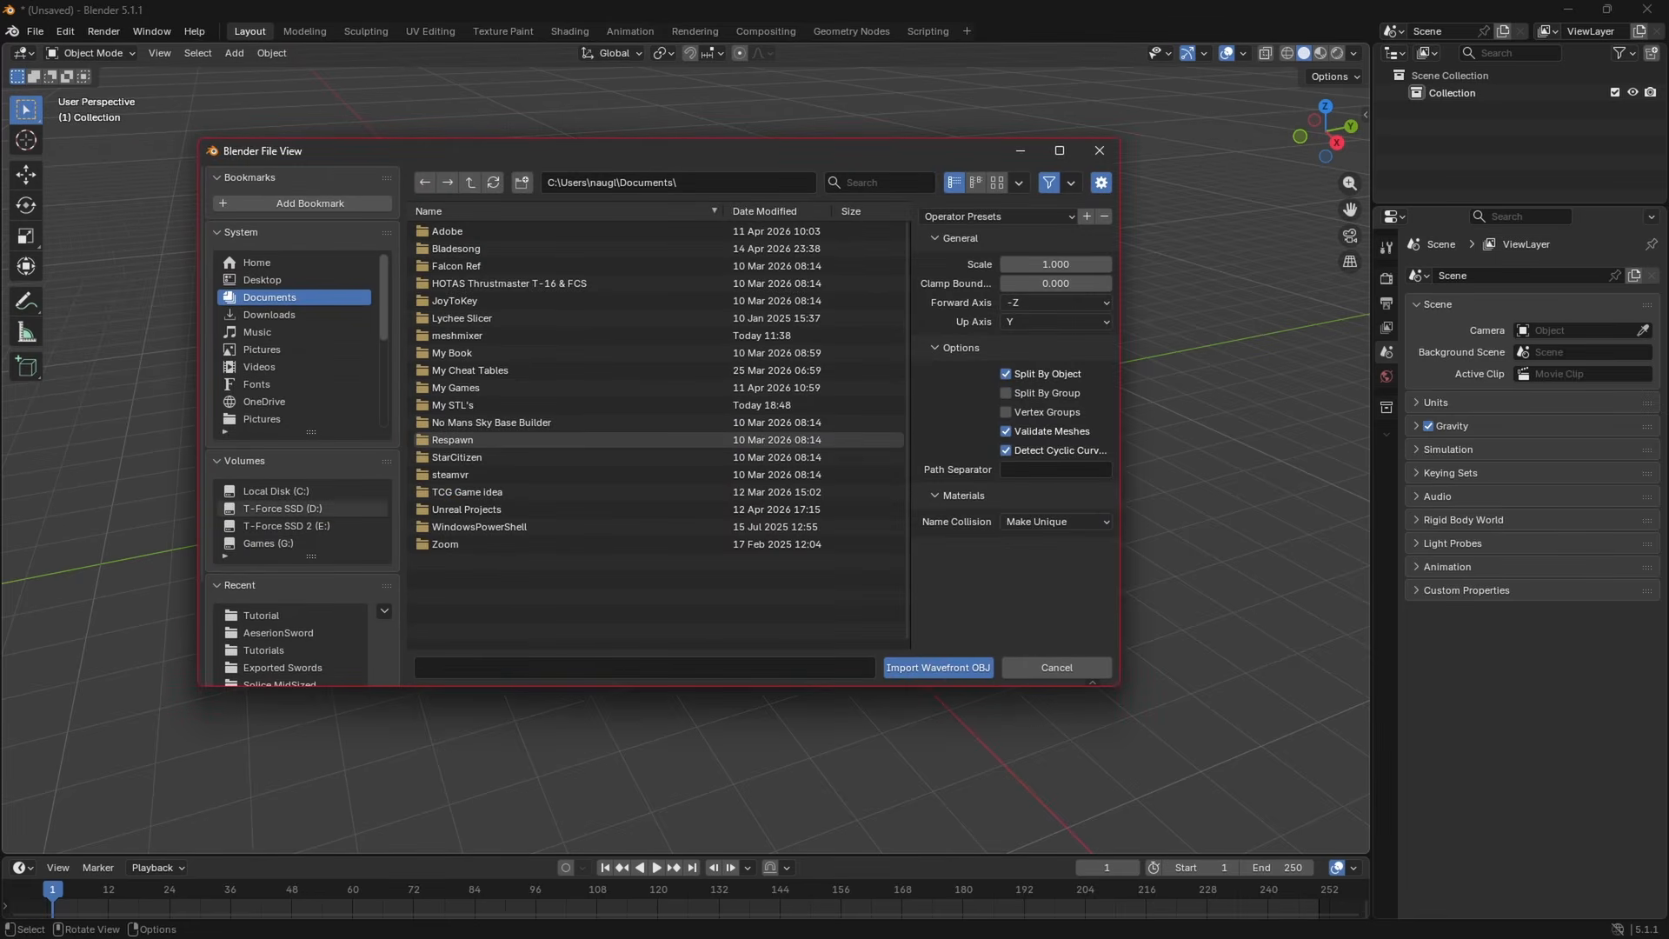
{"action": "left_click", "coordinate": [296, 508]}
{"action": "double_click", "coordinate": [481, 388]}
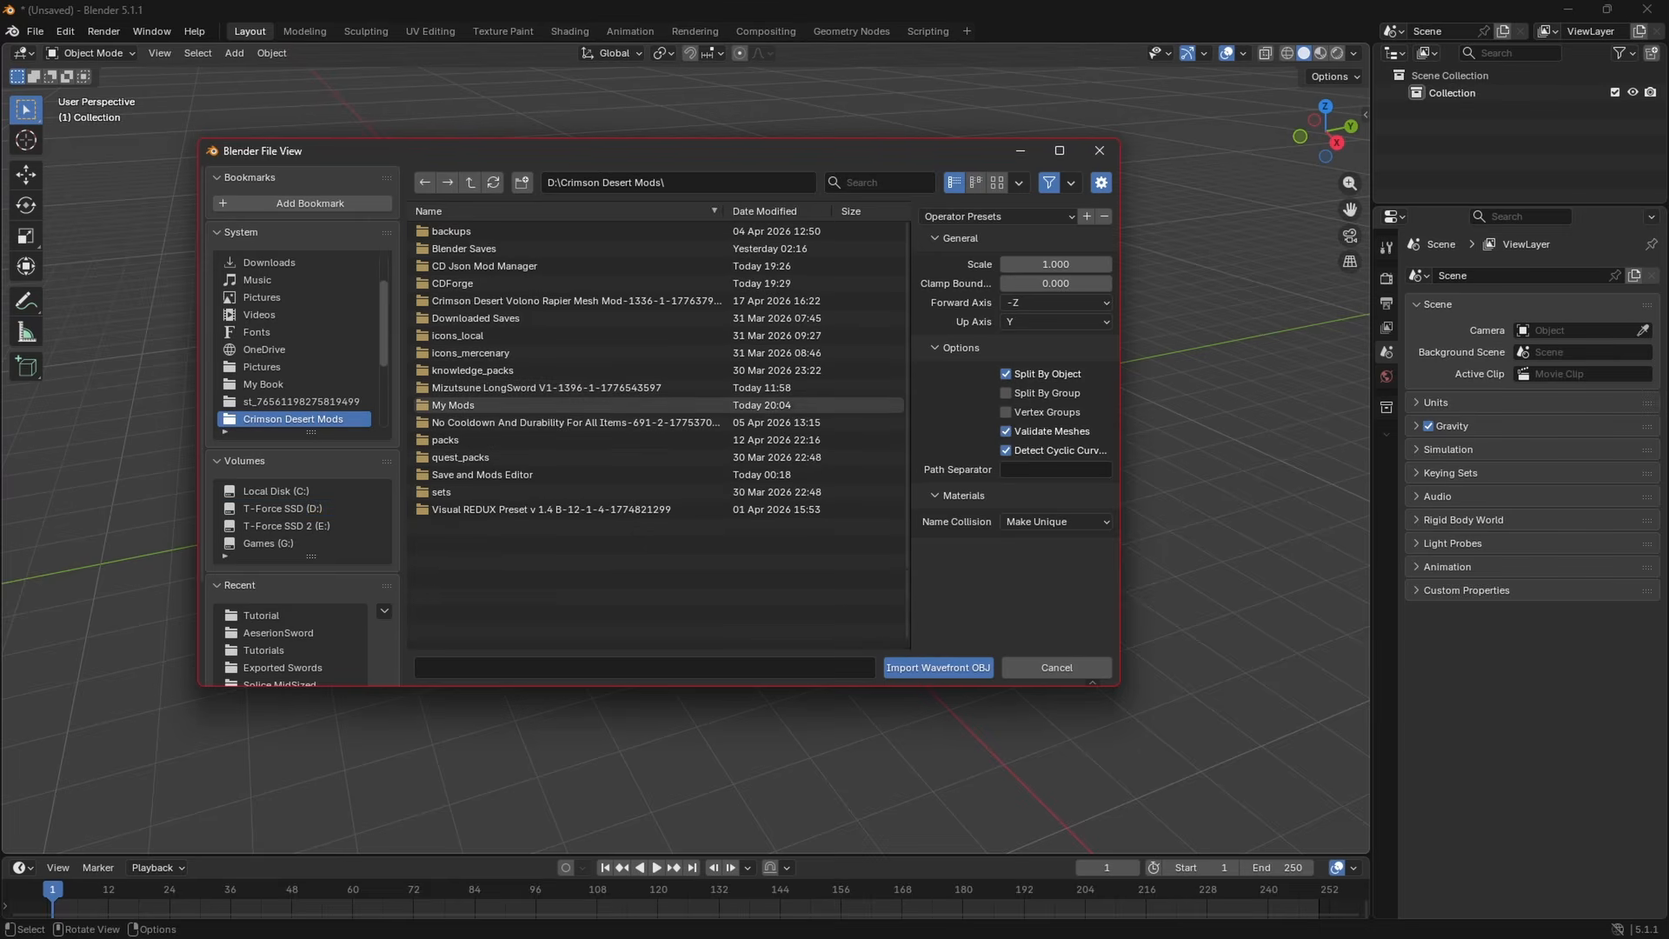
{"action": "double_click", "coordinate": [482, 405]}
{"action": "double_click", "coordinate": [461, 265]}
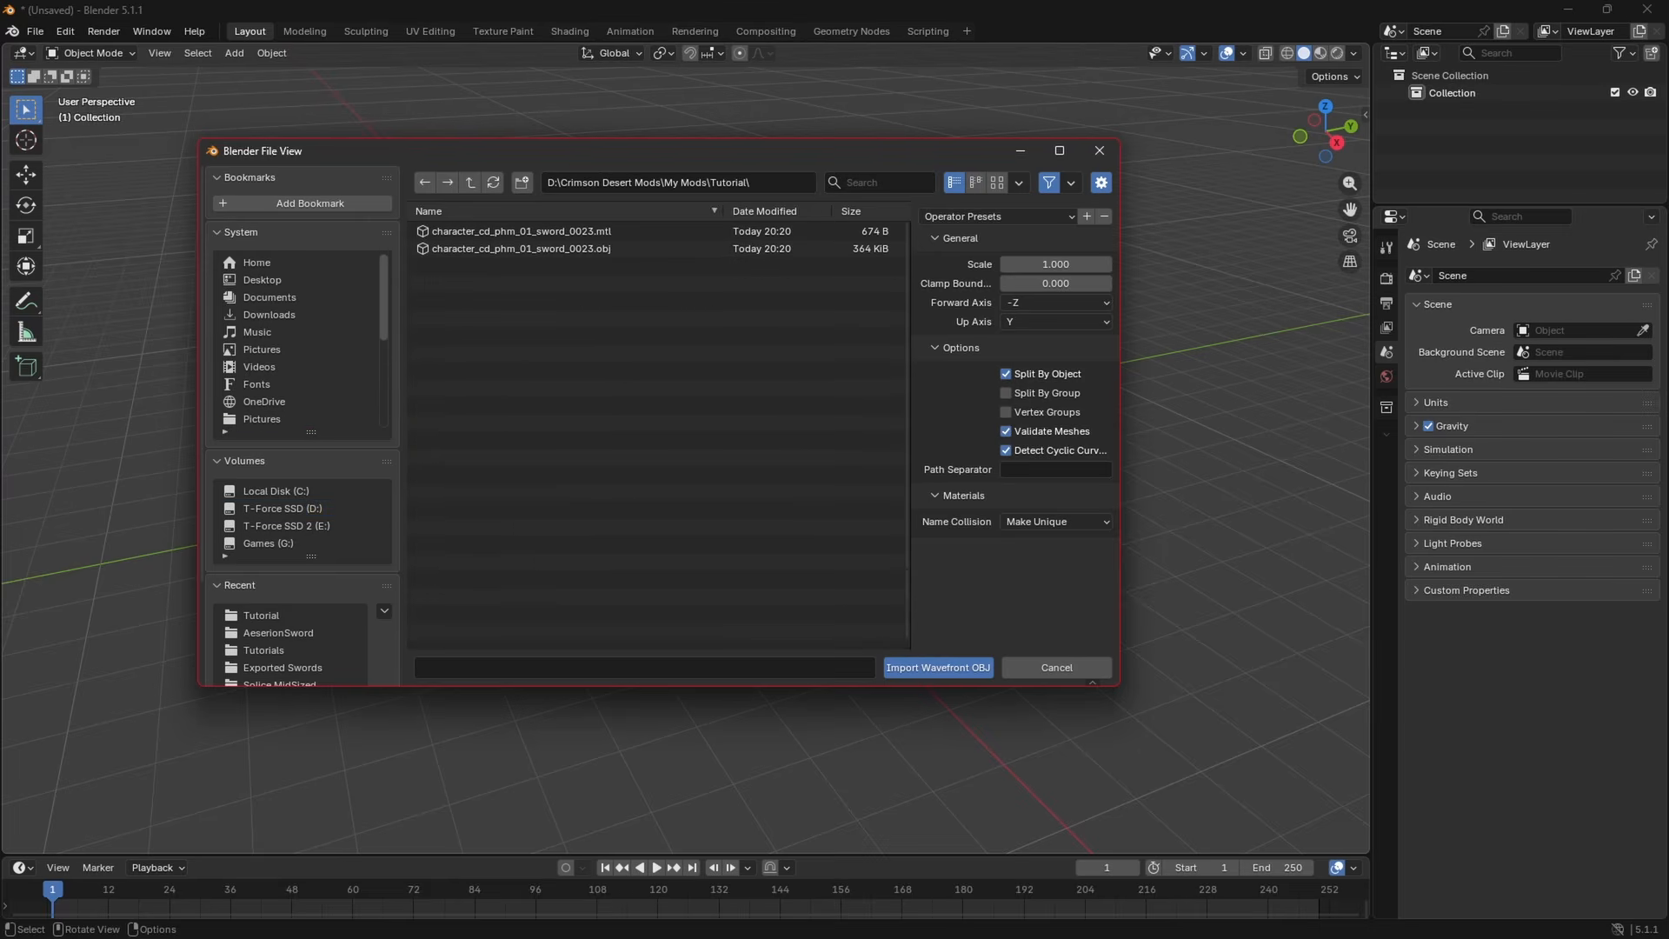
{"action": "double_click", "coordinate": [461, 249]}
Step: Collapse the imported sword's collection in the enlarged outliner and add a new active collection beside it
{"action": "scroll", "coordinate": [686, 452], "scroll_direction": "up", "scroll_amount": 10}
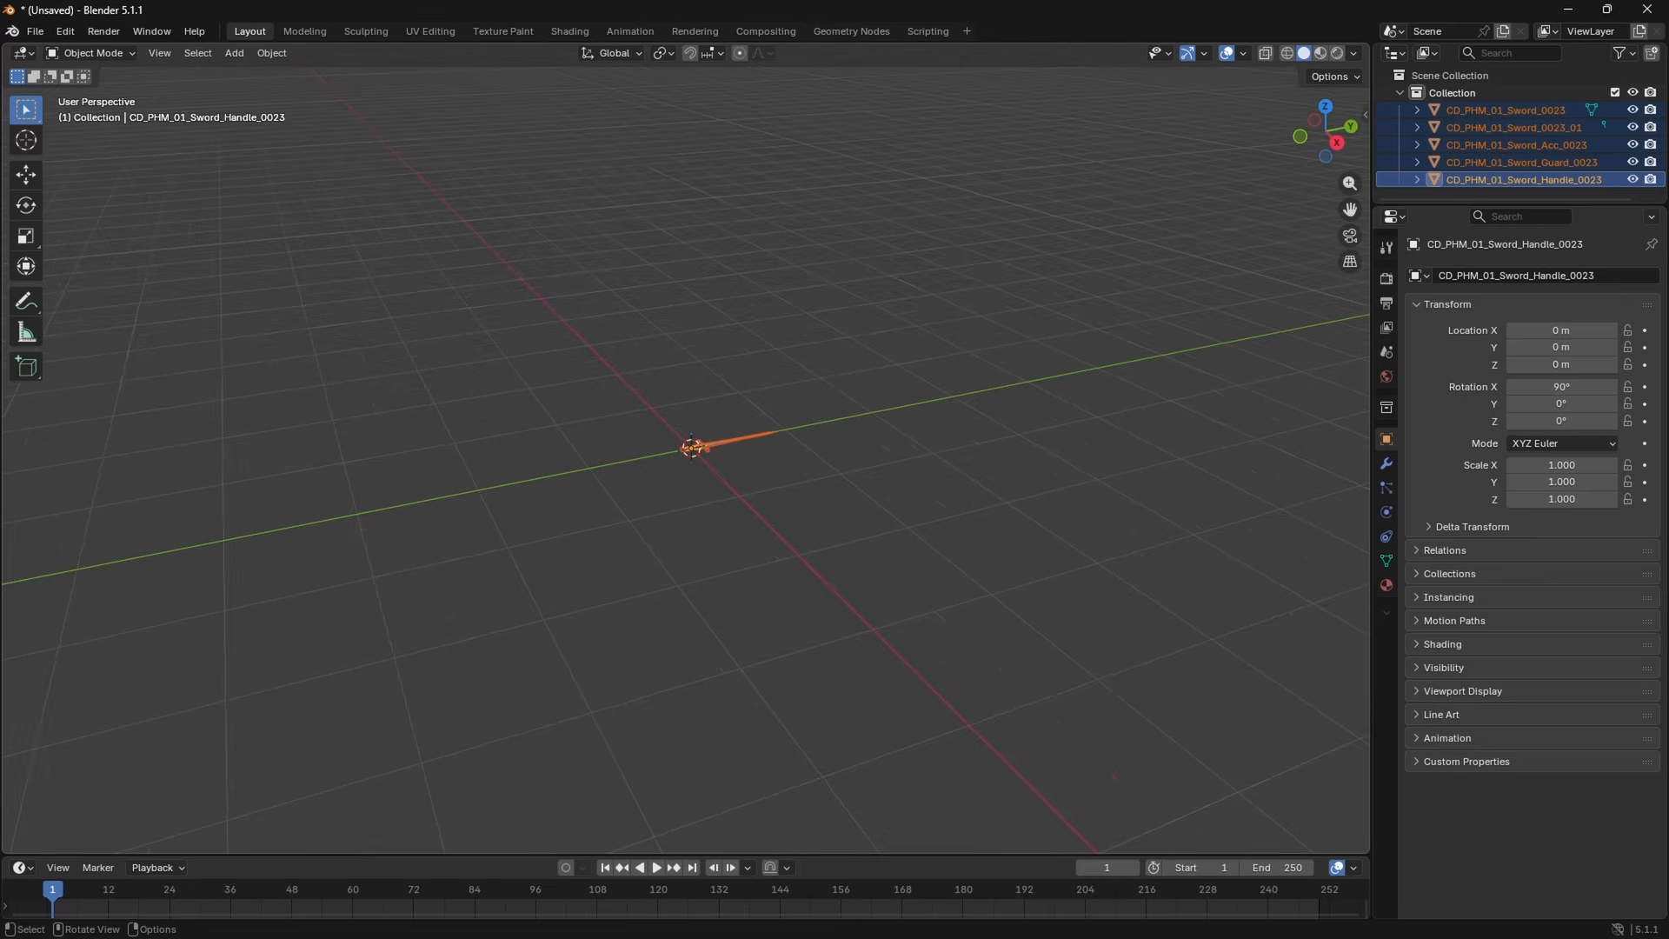
{"action": "middle_click_drag", "start_coordinate": [747, 452], "coordinate": [259, 453]}
{"action": "scroll", "coordinate": [687, 452], "scroll_direction": "down", "scroll_amount": 1}
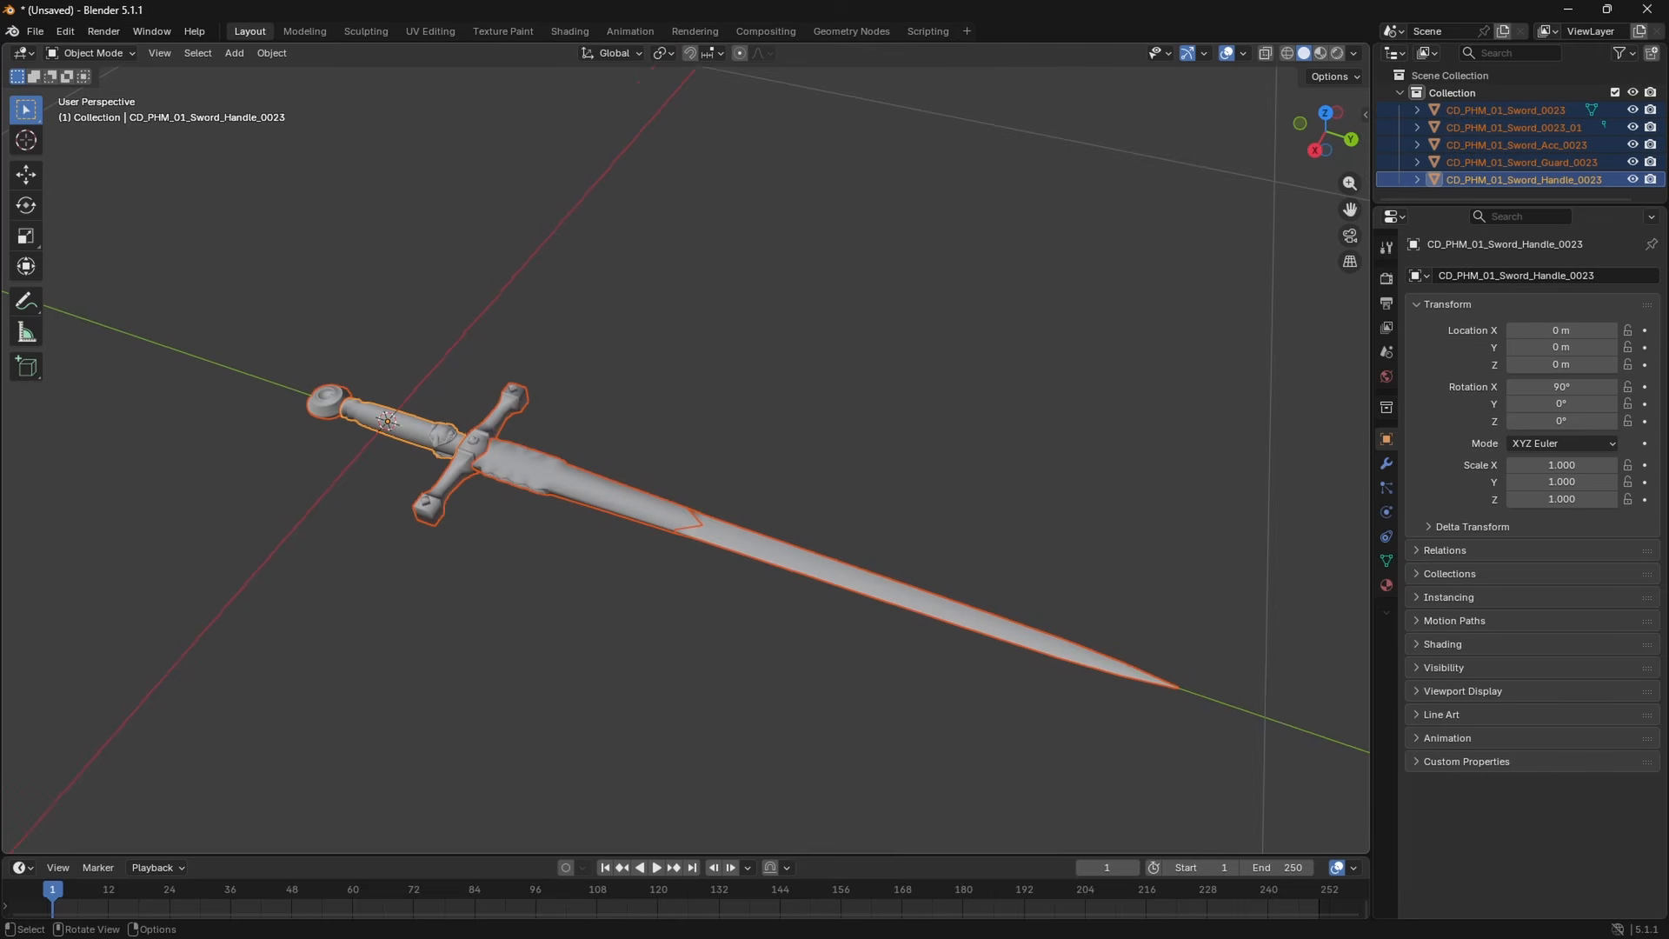
{"action": "middle_click_drag", "start_coordinate": [687, 453], "coordinate": [682, 461]}
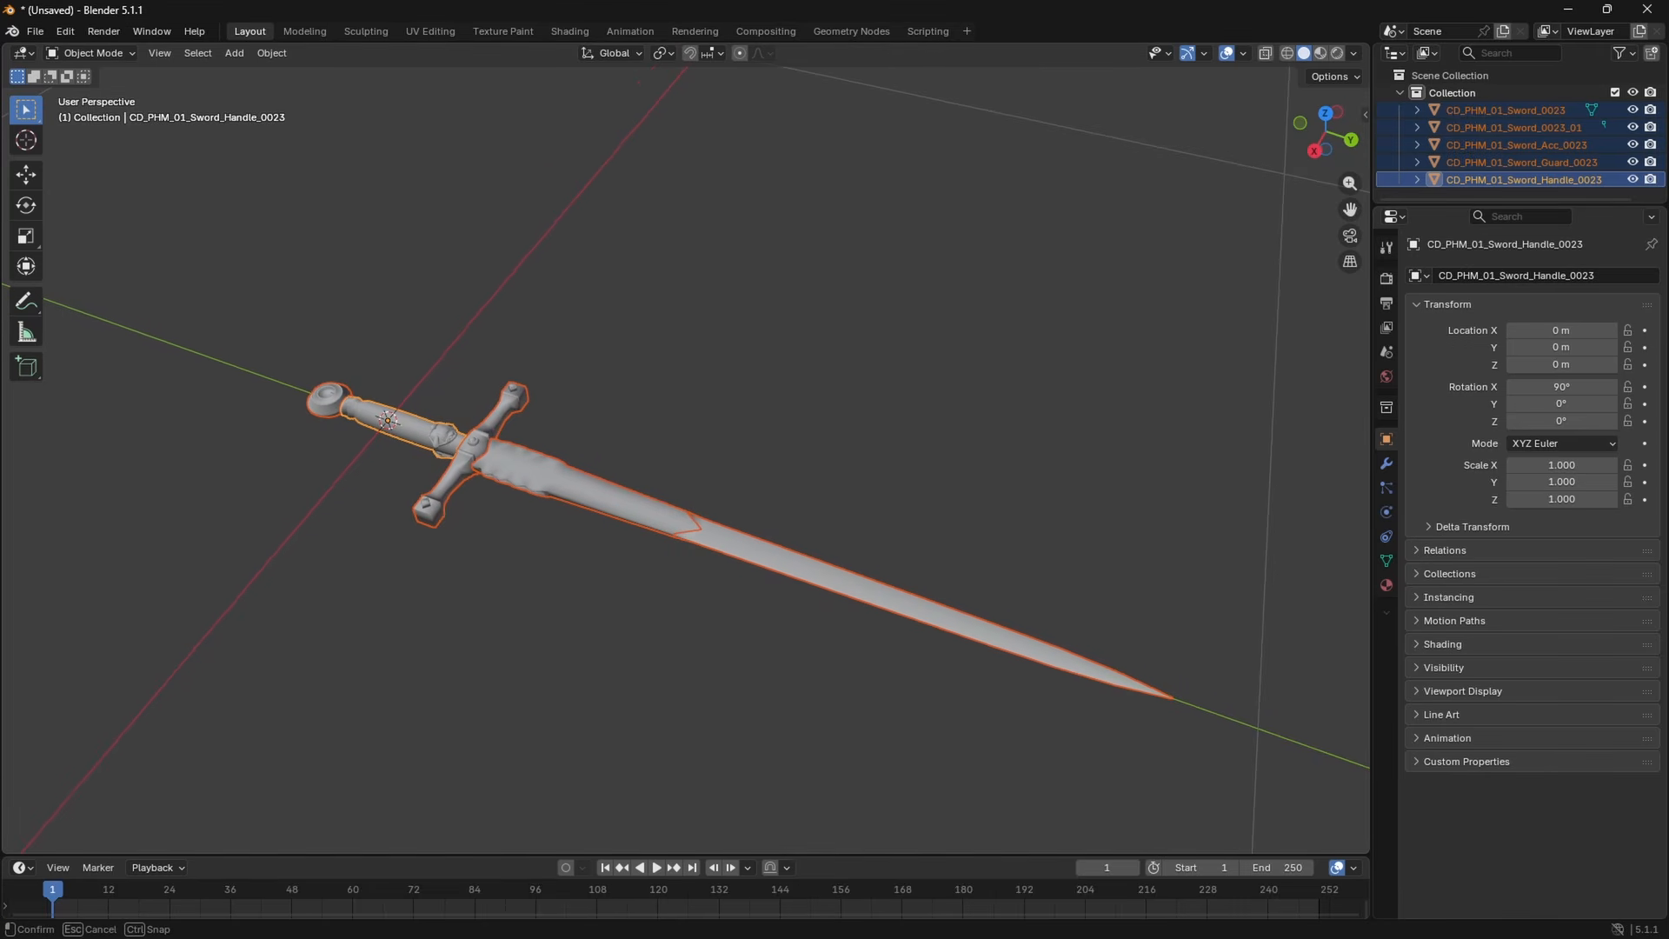
{"action": "left_click_drag", "start_coordinate": [1522, 200], "coordinate": [1522, 318]}
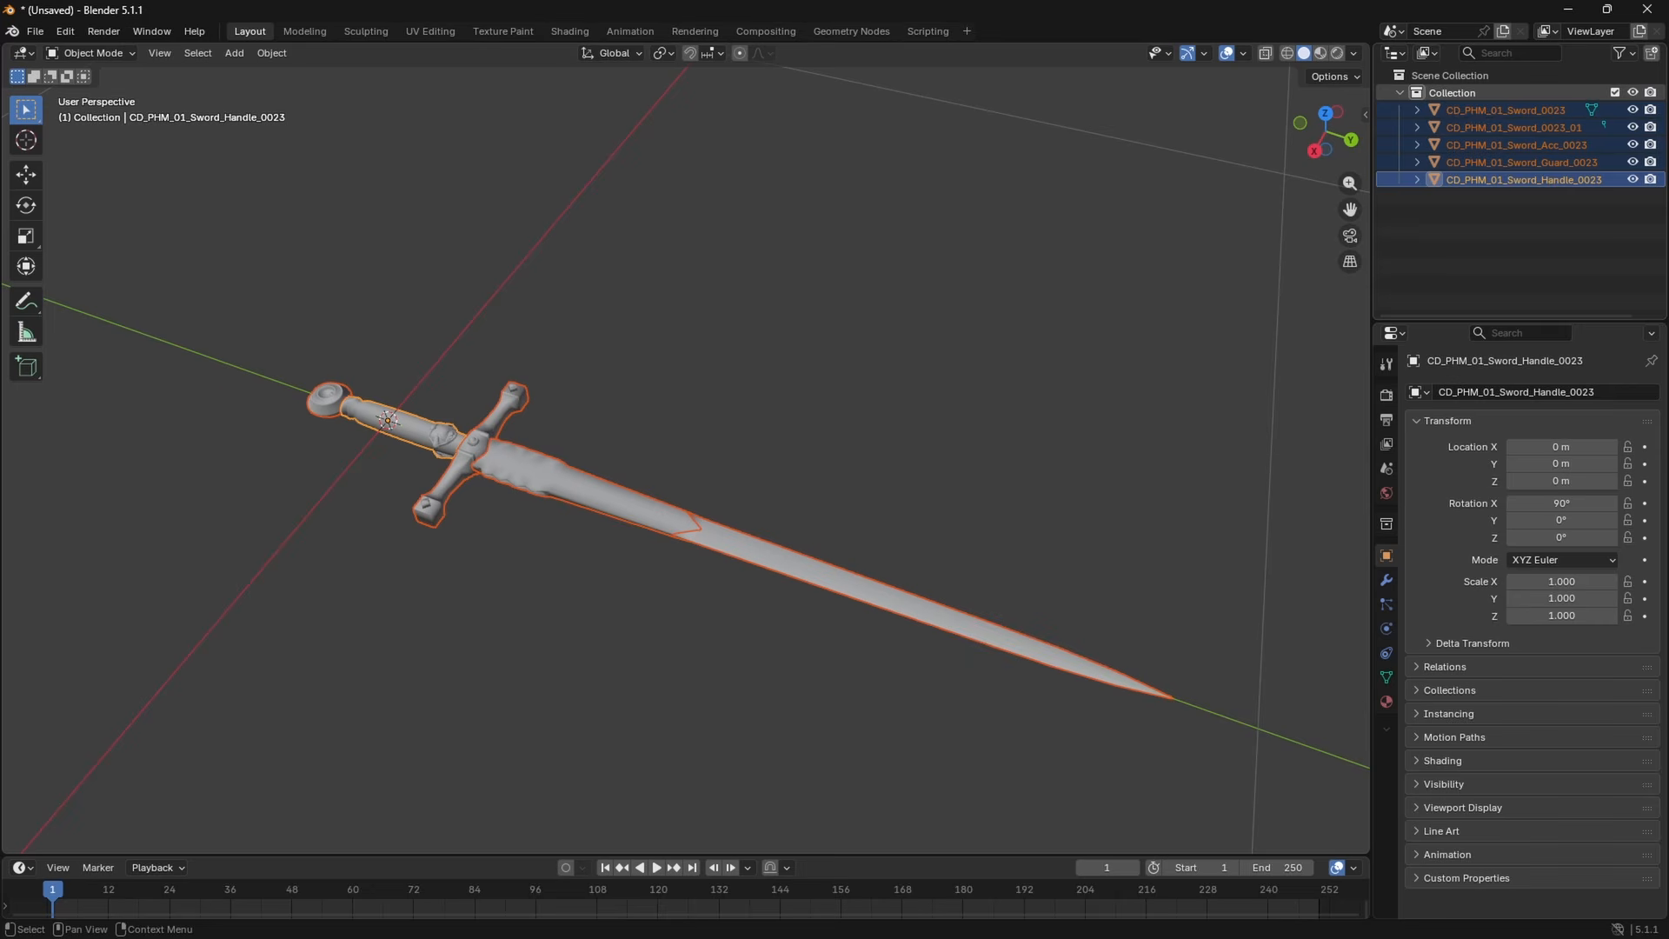
{"action": "left_click", "coordinate": [1400, 92]}
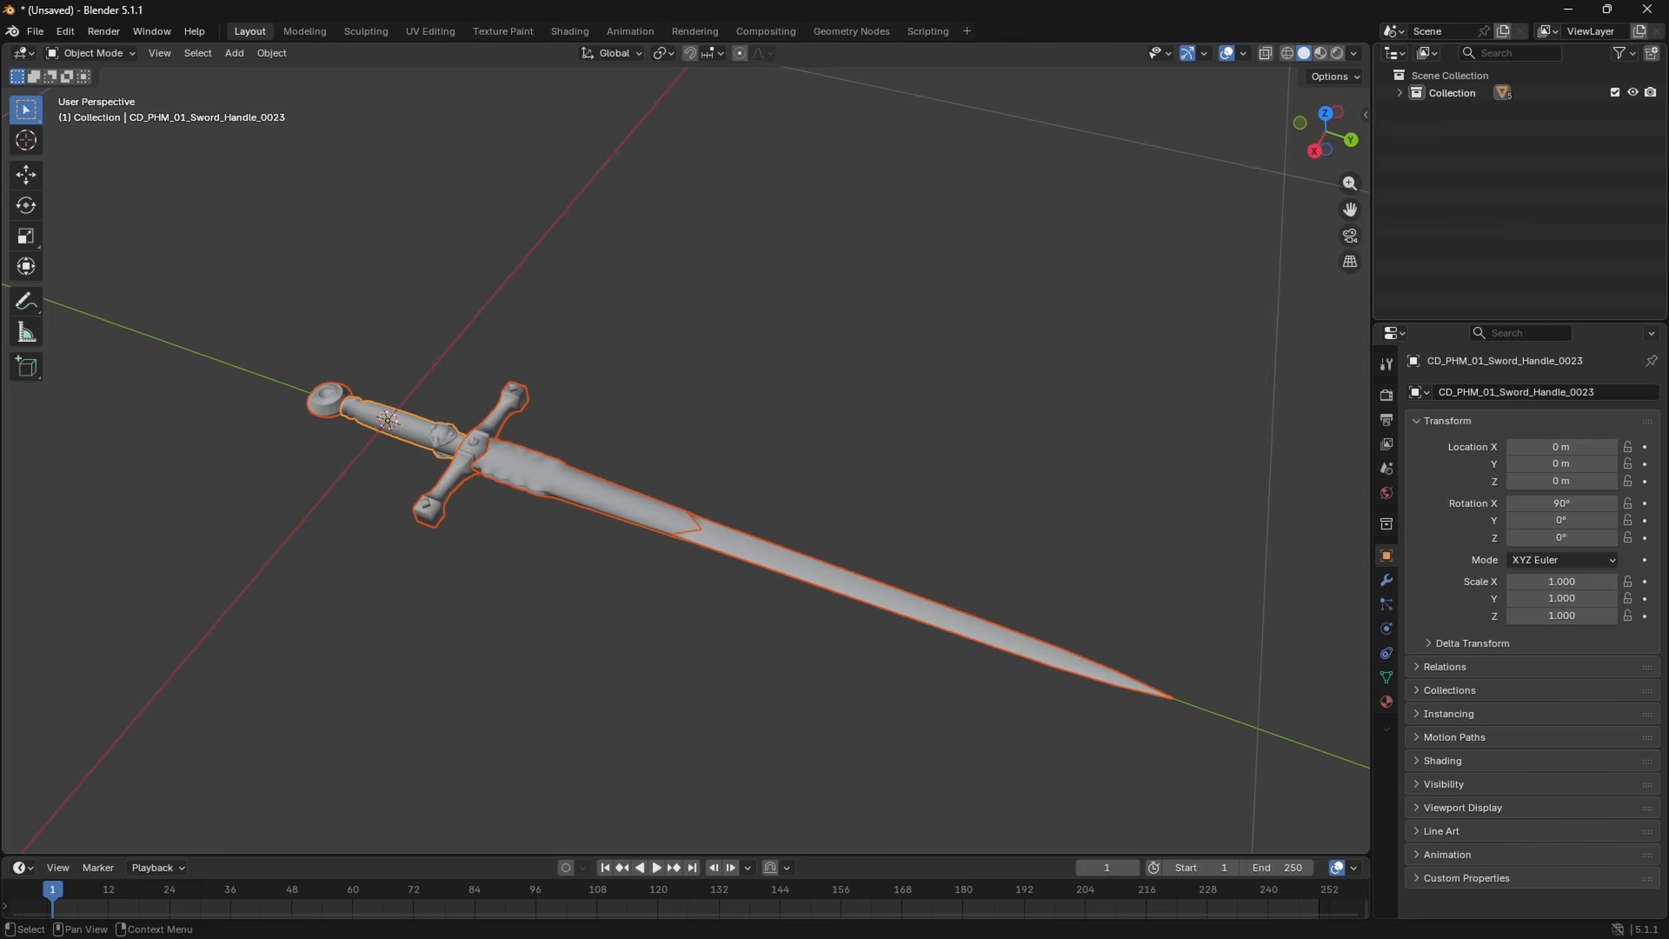
{"action": "right_click", "coordinate": [1391, 111]}
{"action": "left_click", "coordinate": [1383, 115]}
{"action": "left_click", "coordinate": [1458, 109]}
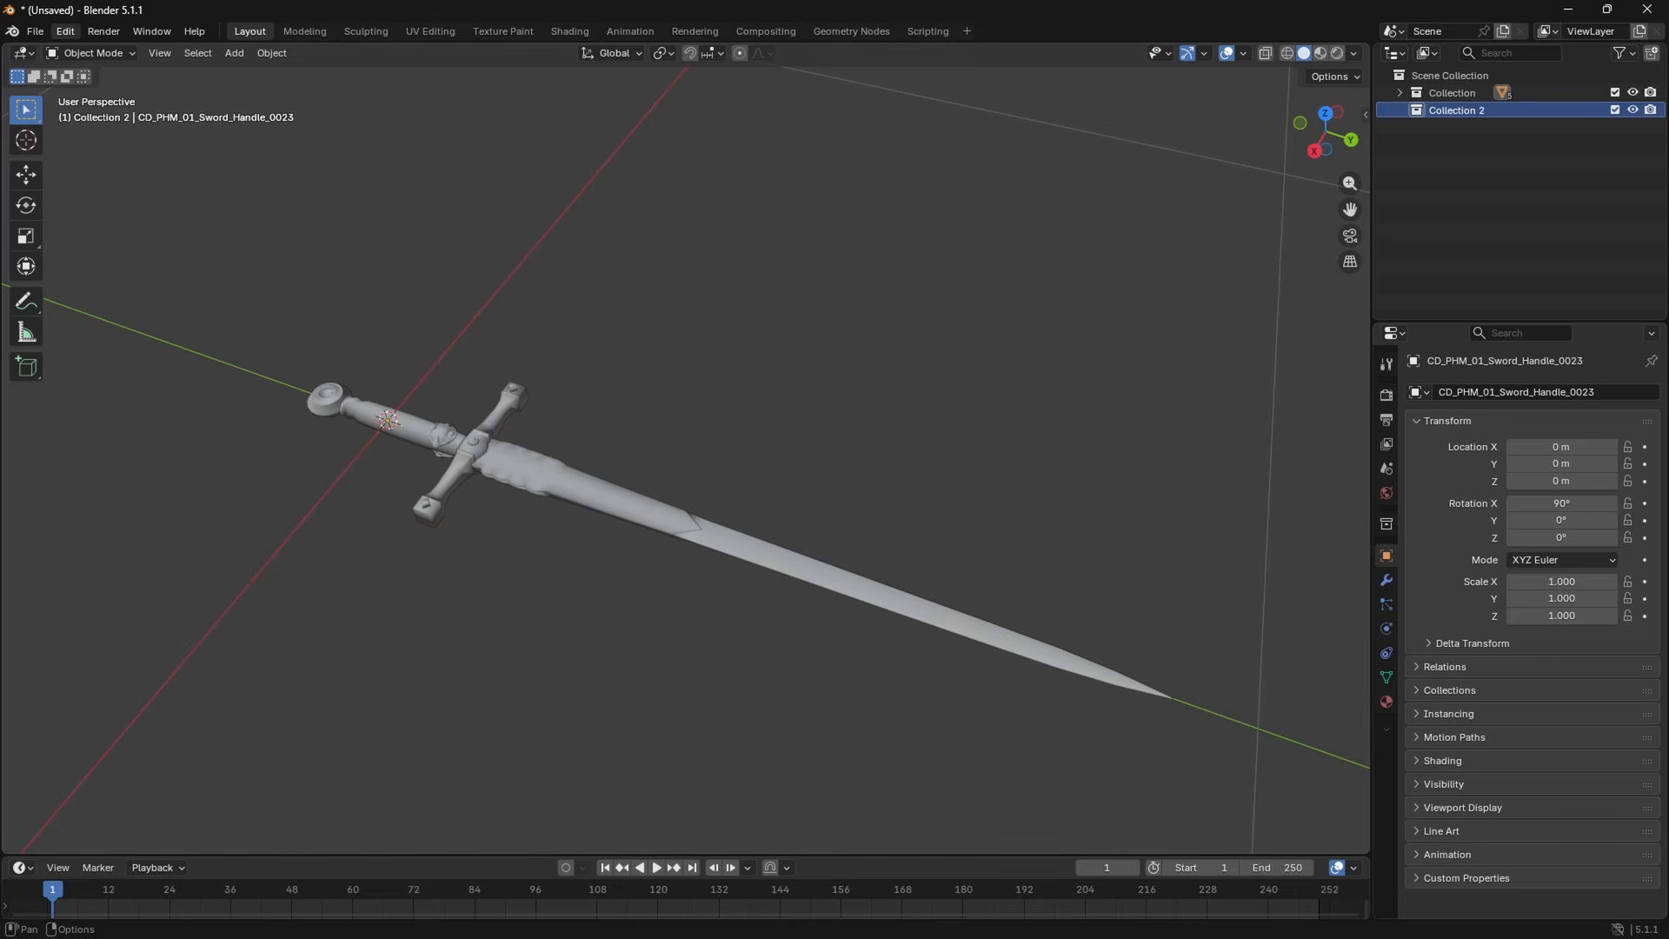
Step: Import the MasterSword FBX model from D:\Crimson Desert Mods\My Mods\Tutorial into the new empty collection
{"action": "left_click", "coordinate": [34, 31]}
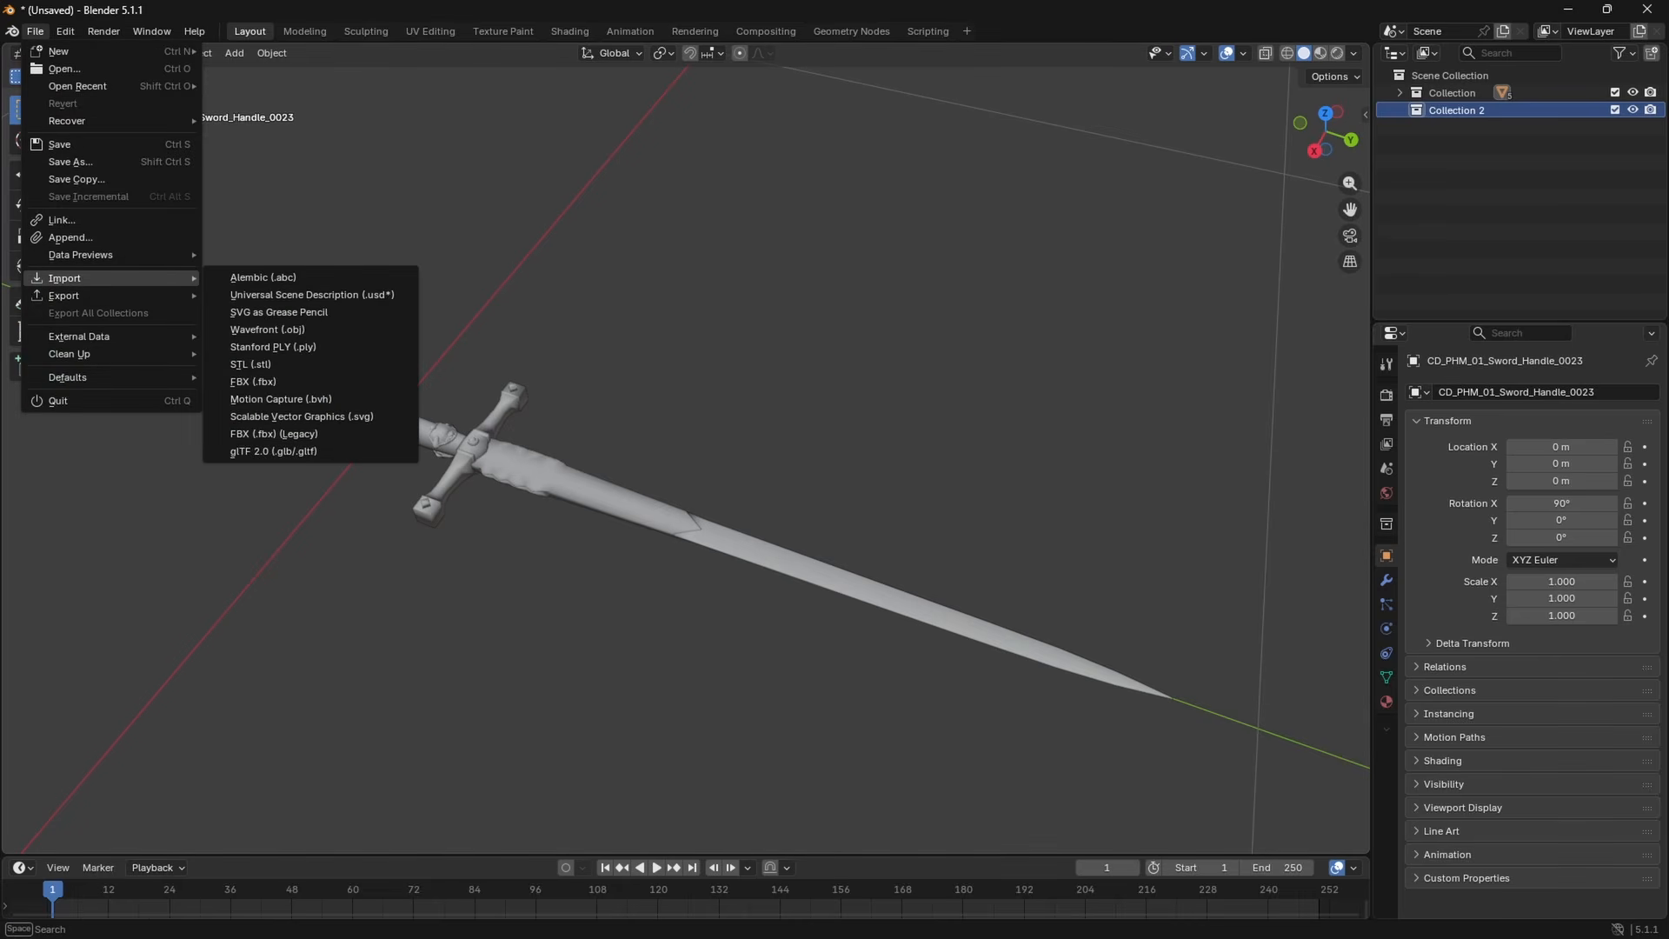
{"action": "mouse_move", "coordinate": [87, 295]}
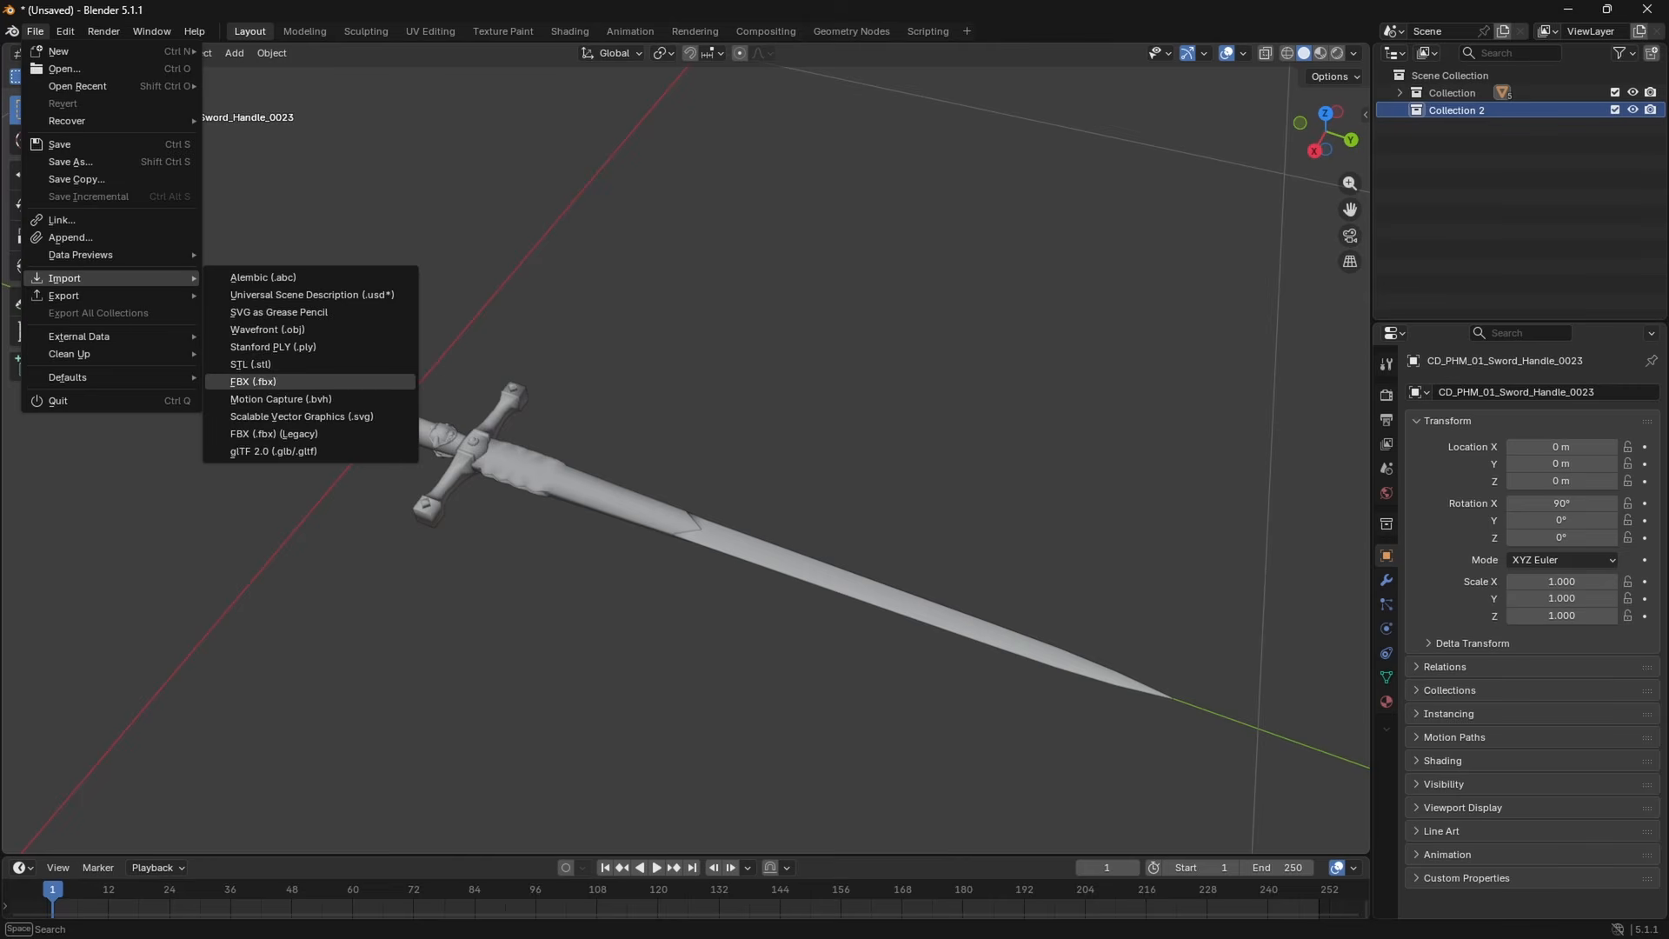
{"action": "left_click", "coordinate": [253, 381]}
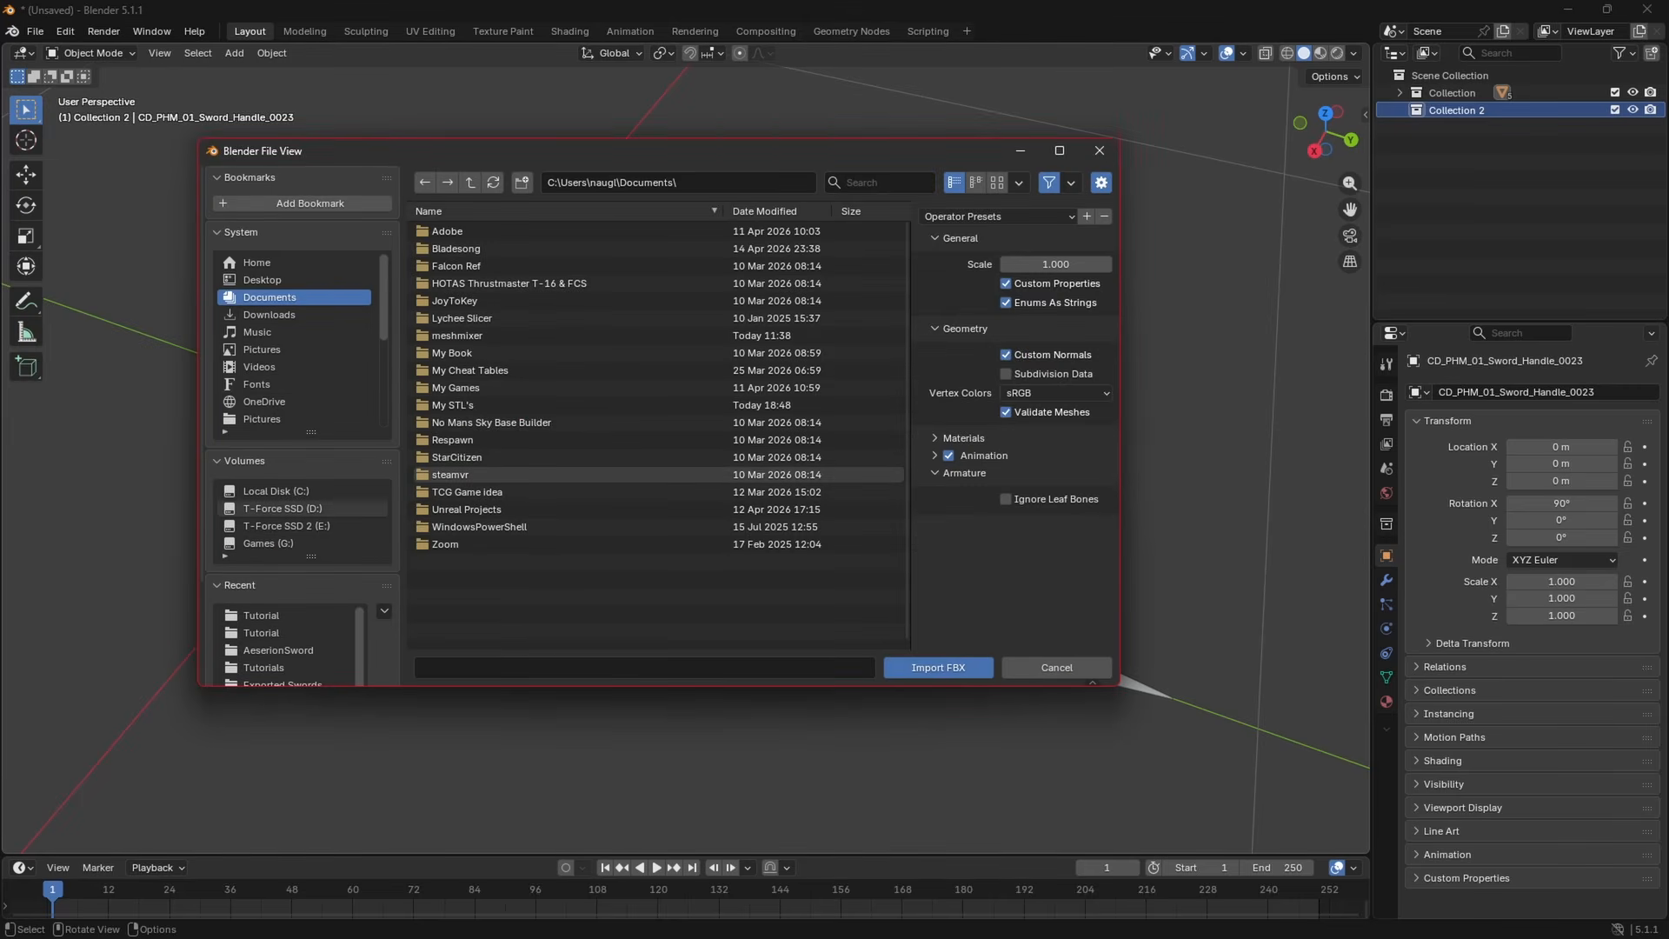
{"action": "left_click", "coordinate": [282, 509]}
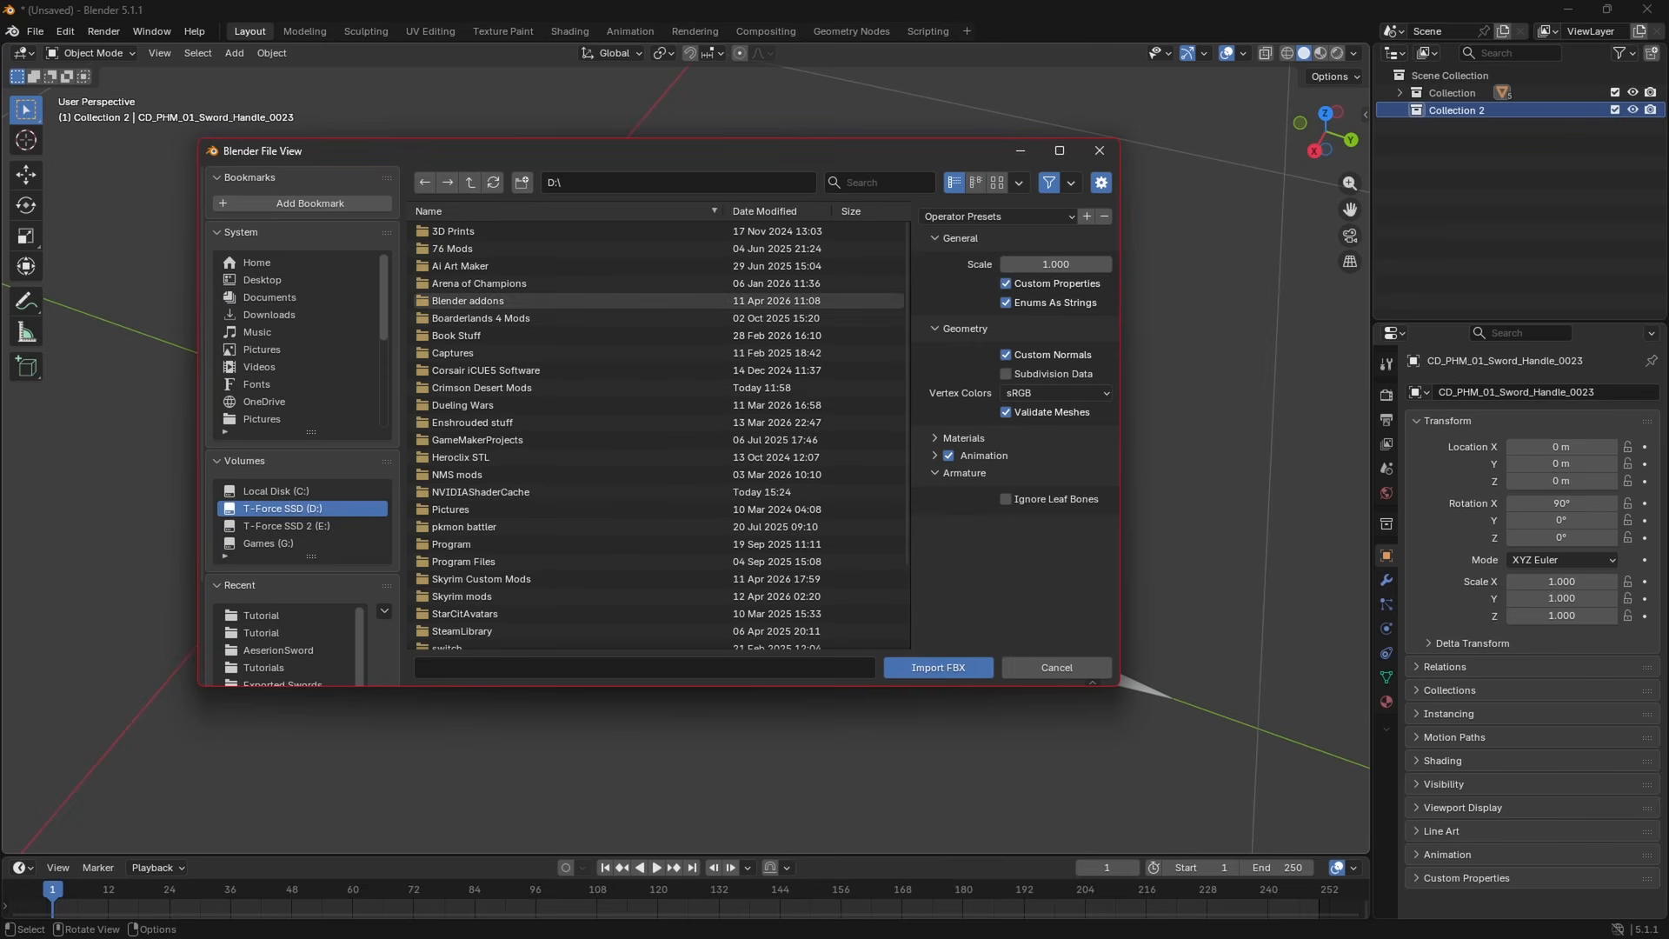
{"action": "double_click", "coordinate": [487, 388]}
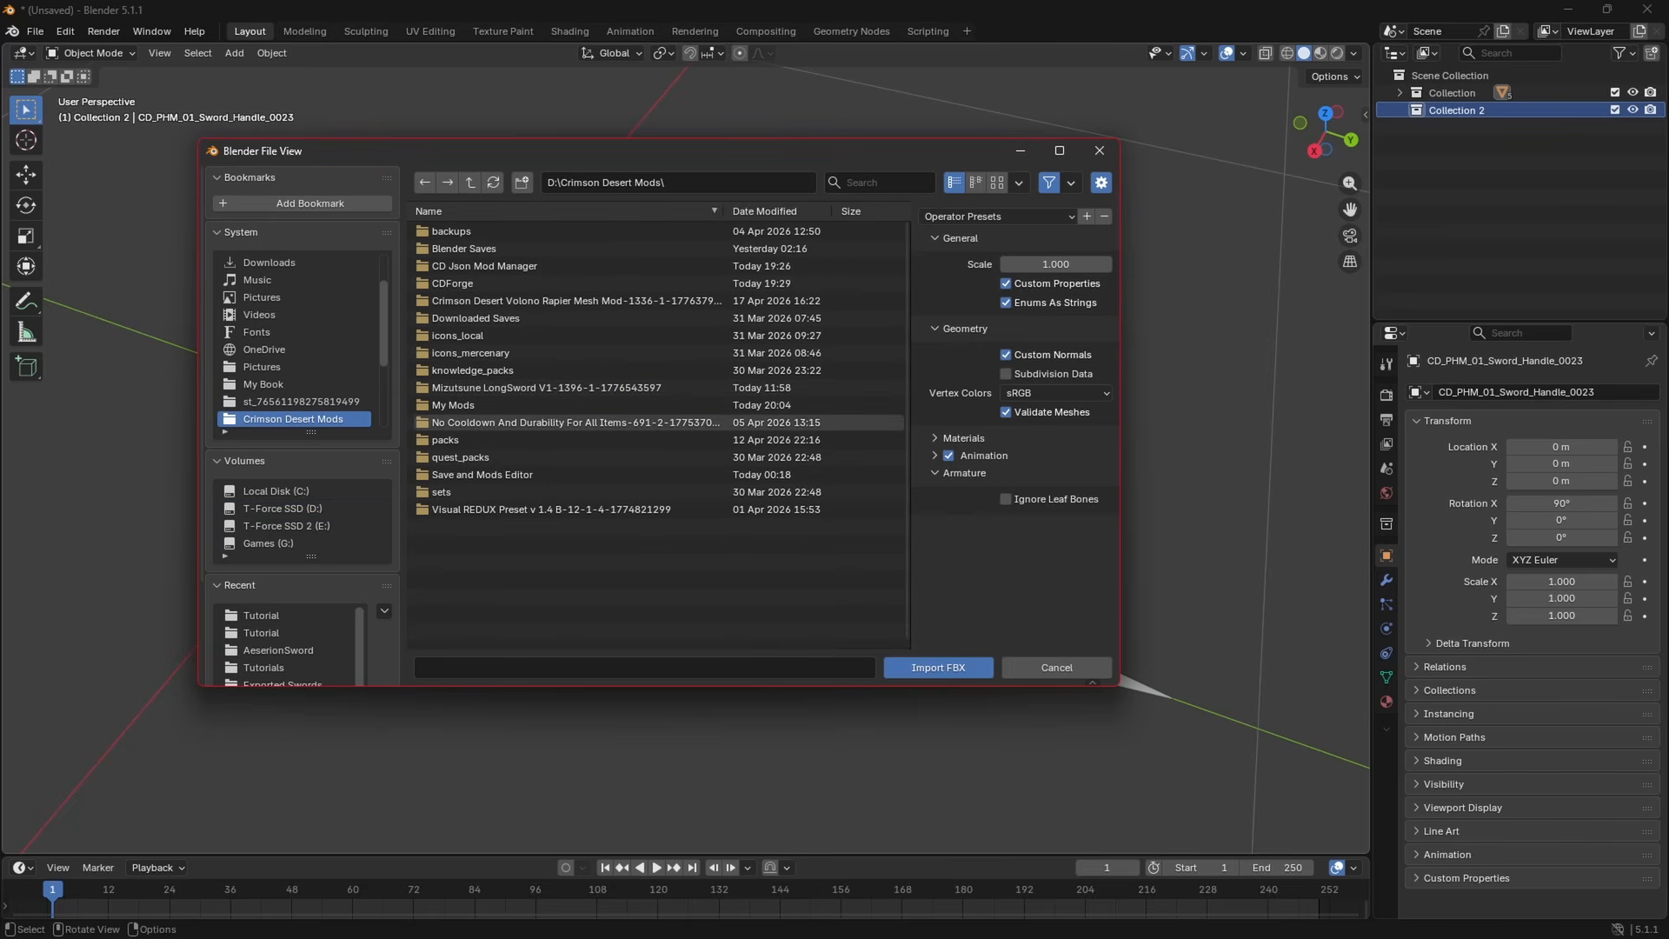
{"action": "double_click", "coordinate": [487, 405]}
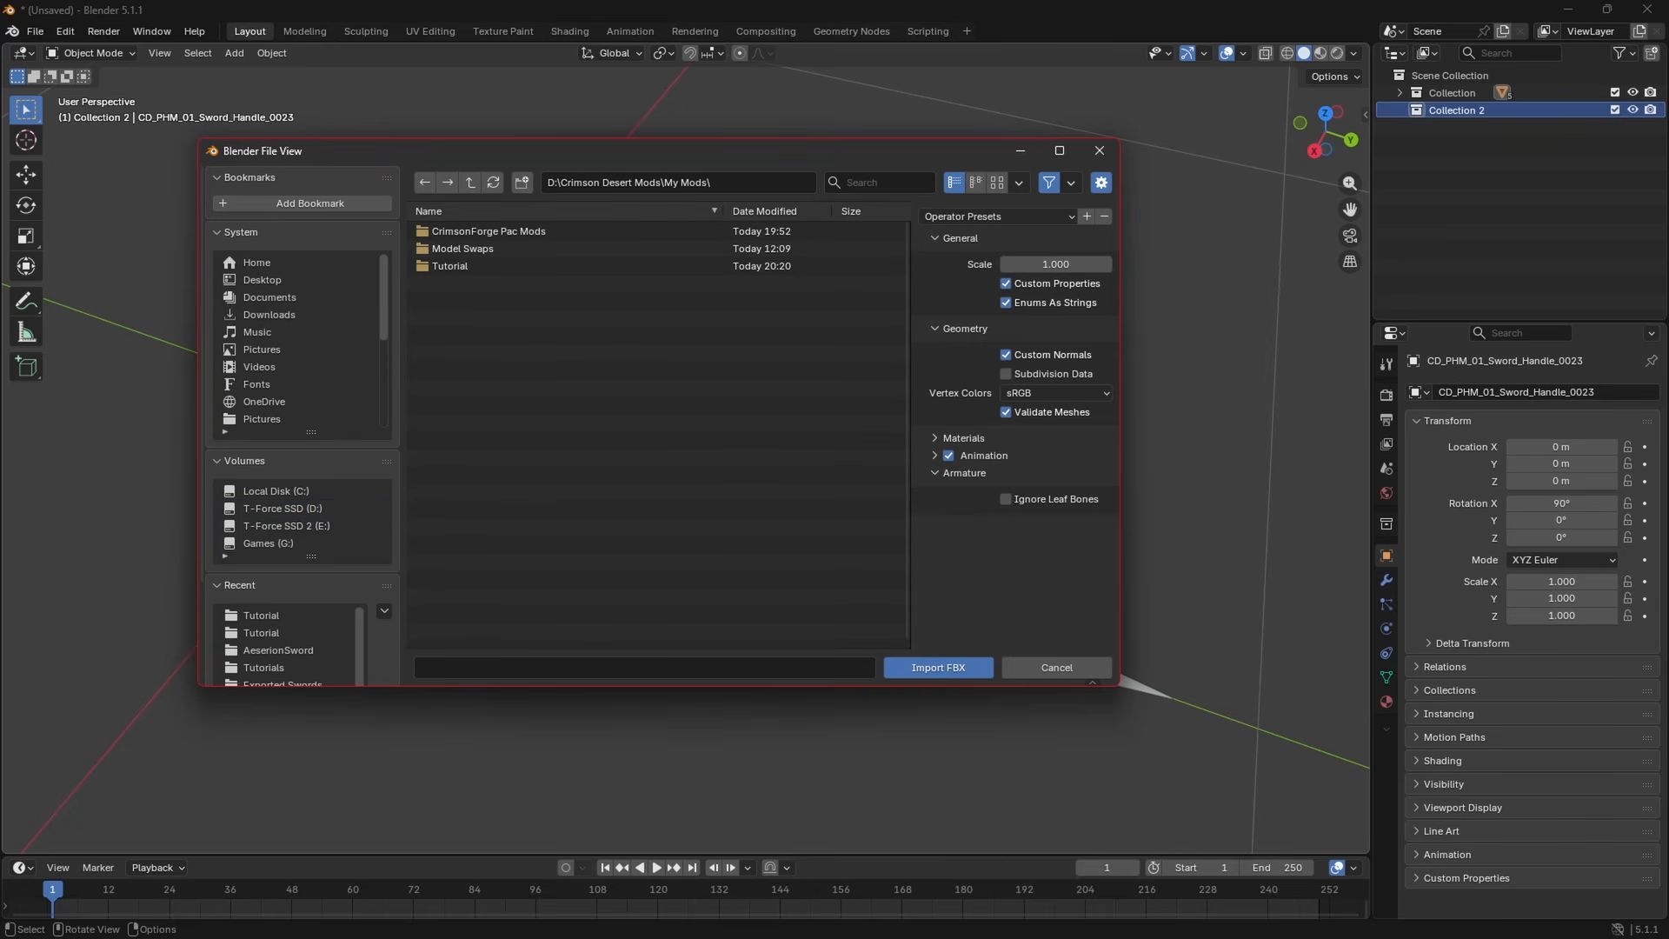
{"action": "double_click", "coordinate": [449, 266]}
{"action": "double_click", "coordinate": [469, 231]}
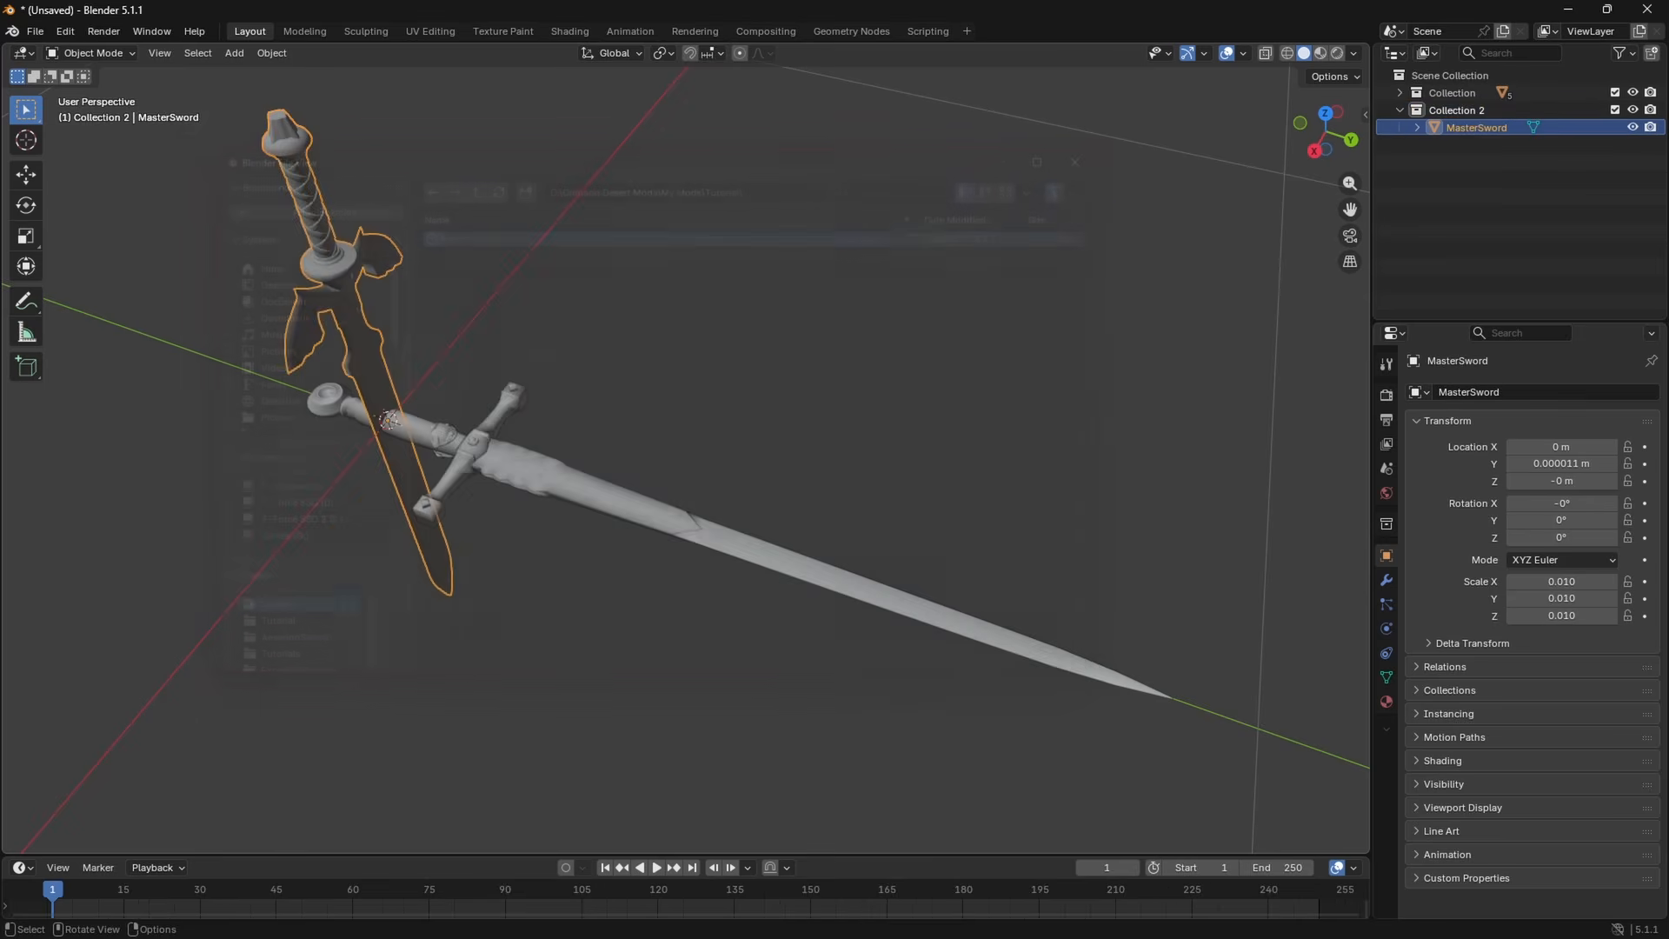
Step: Rotate the MasterSword object about the X axis and set its X rotation to exactly 90°
{"action": "middle_click_drag", "start_coordinate": [661, 434], "coordinate": [722, 522]}
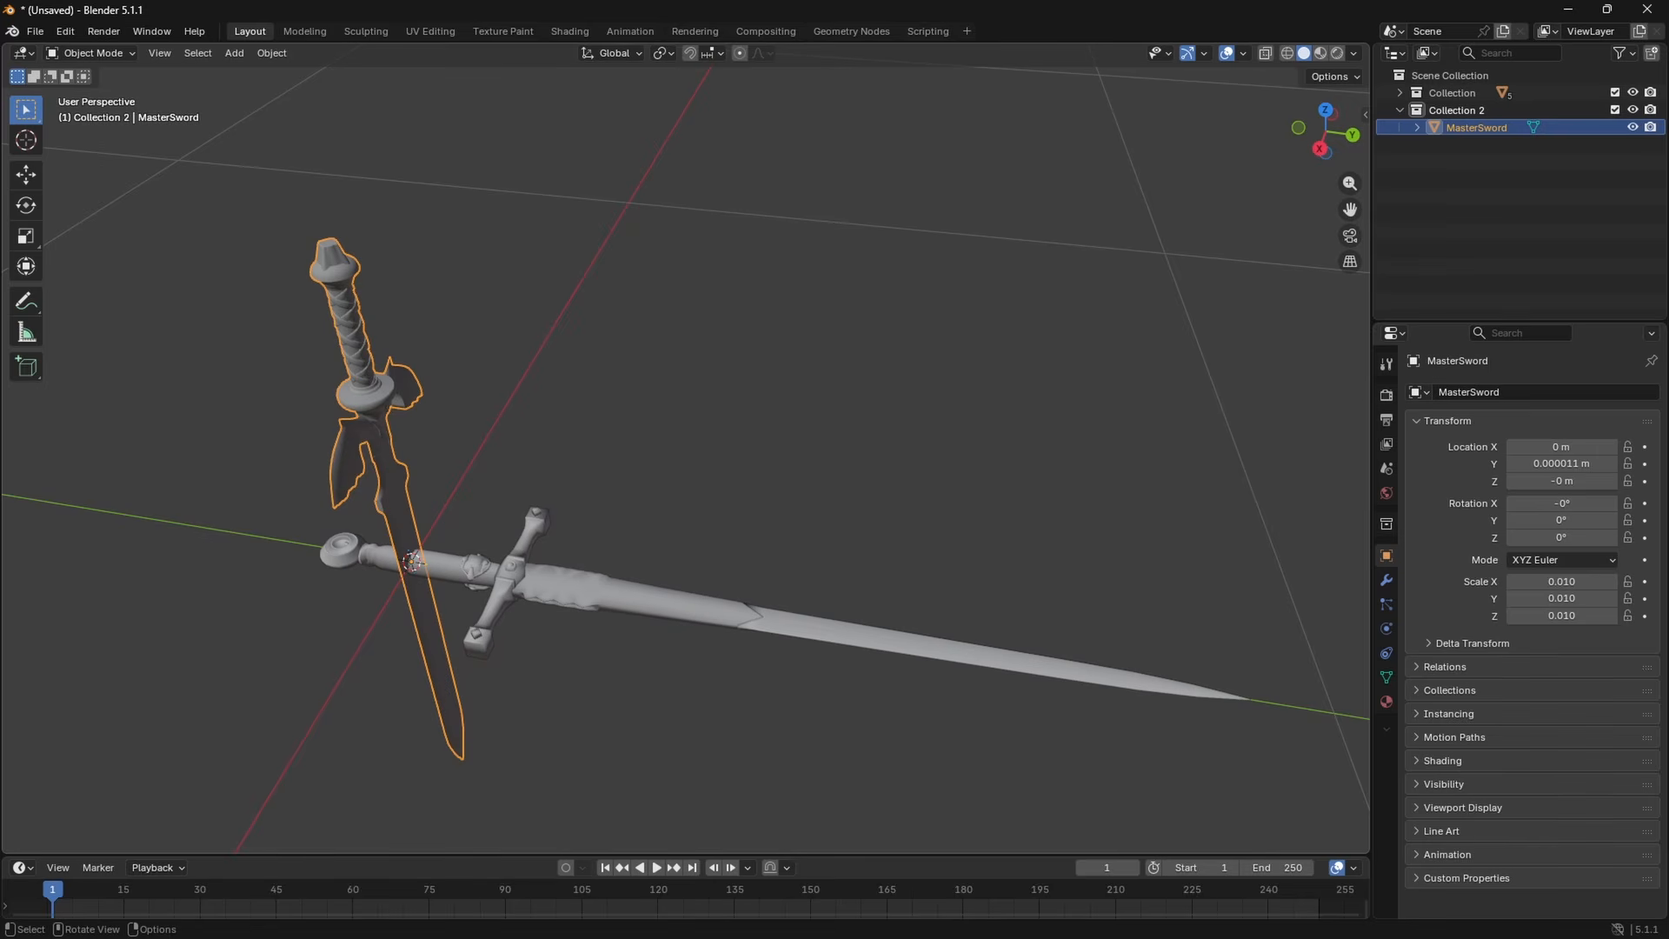
{"action": "left_click", "coordinate": [26, 206]}
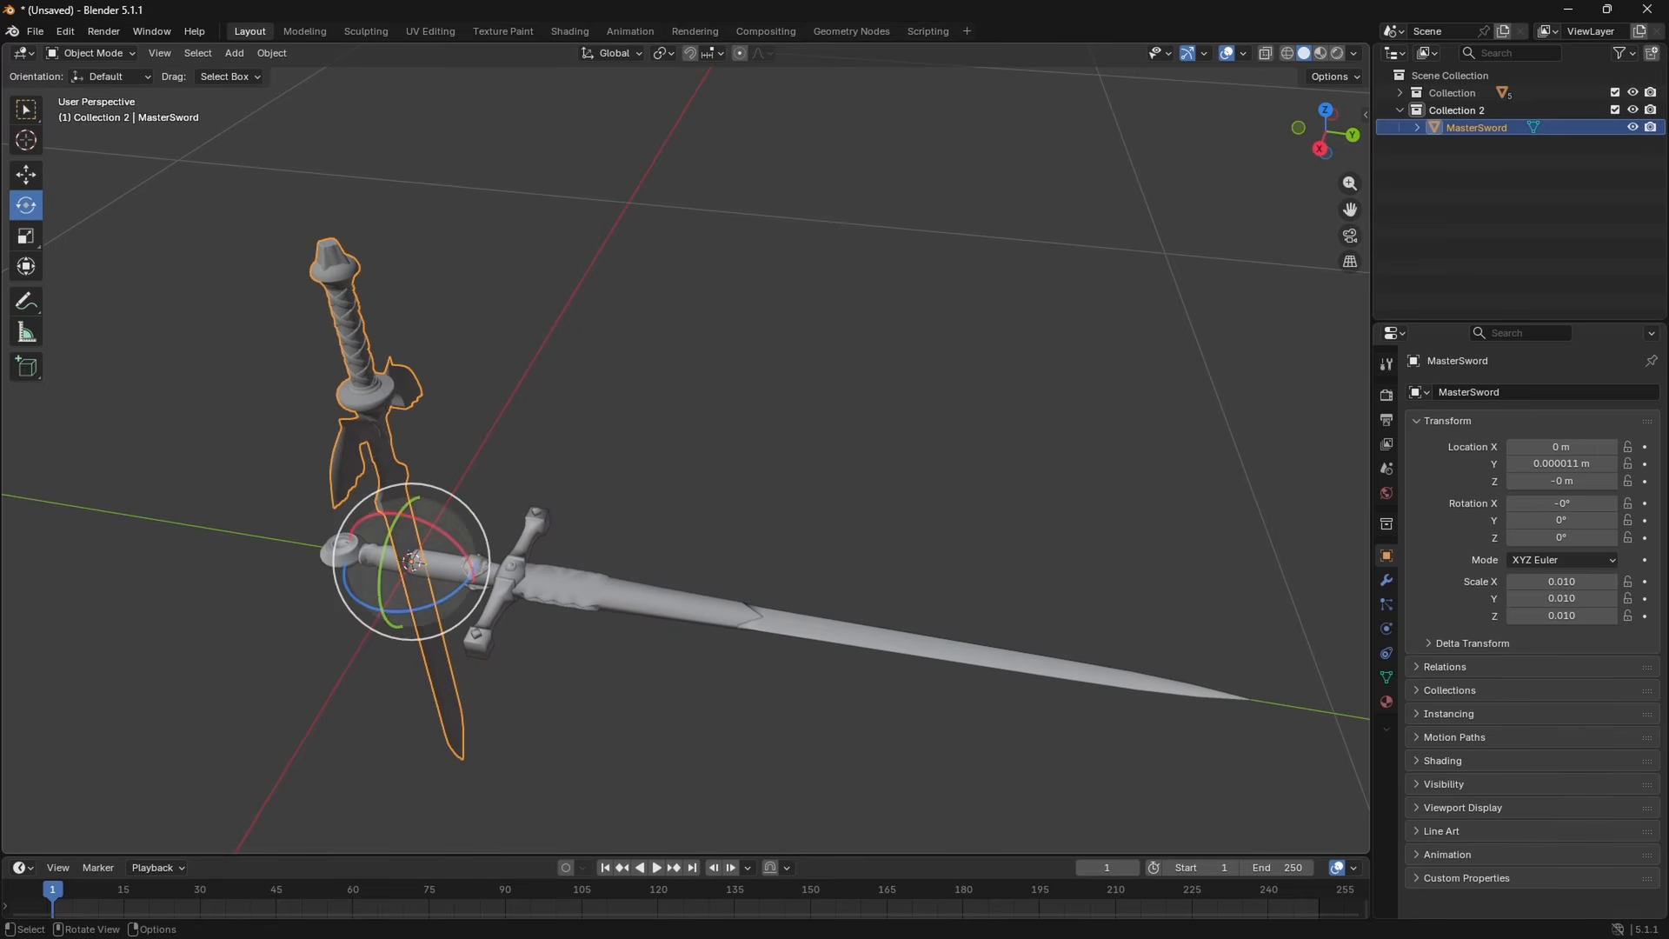
{"action": "left_click_drag", "start_coordinate": [370, 519], "coordinate": [352, 484]}
{"action": "left_click", "coordinate": [1561, 503]}
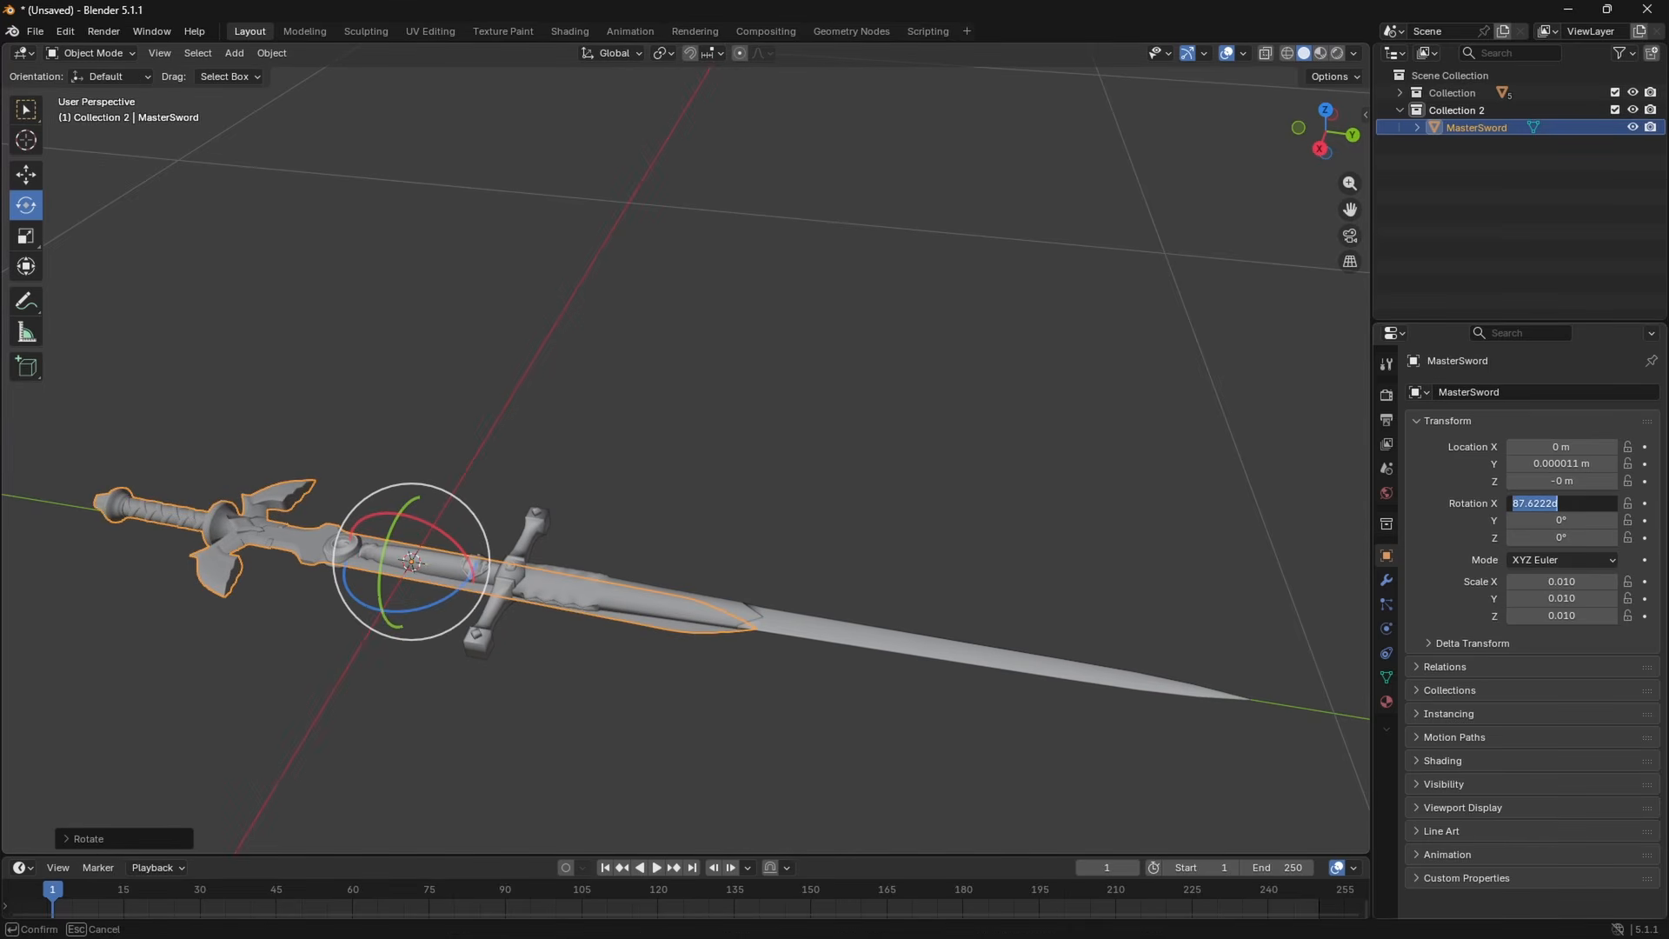
{"action": "type", "text": "90"}
{"action": "key", "text": "Return"}
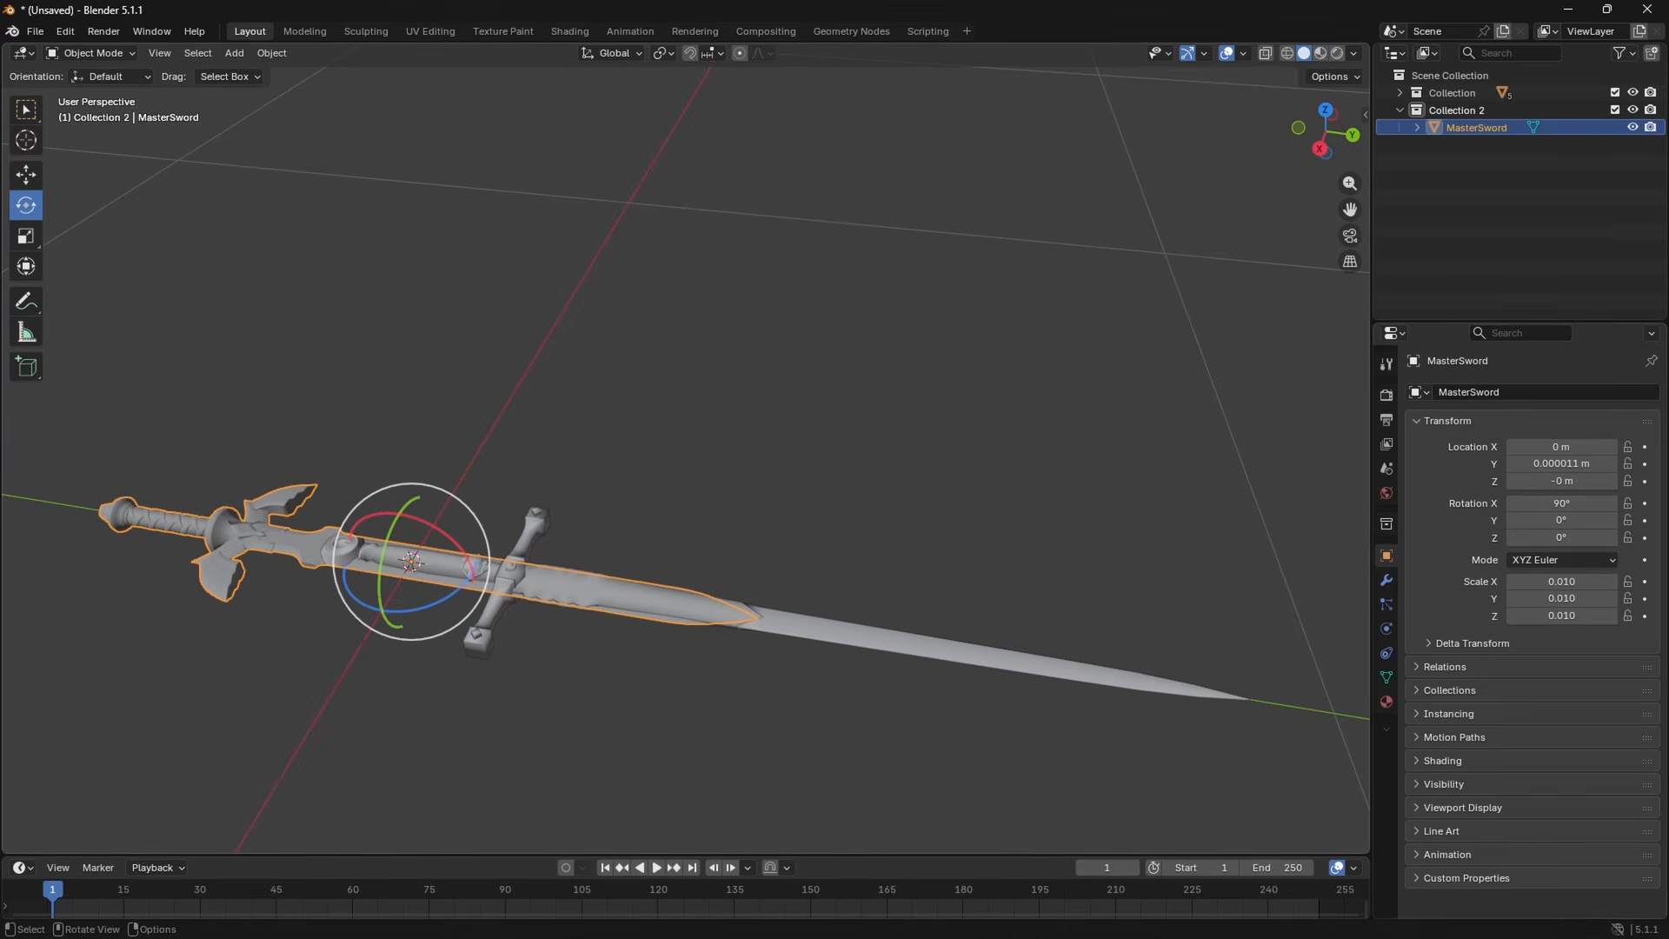
Step: Move the MasterSword along the Y axis to about 0.363 m so it overlaps the original sword
{"action": "left_click", "coordinate": [26, 174]}
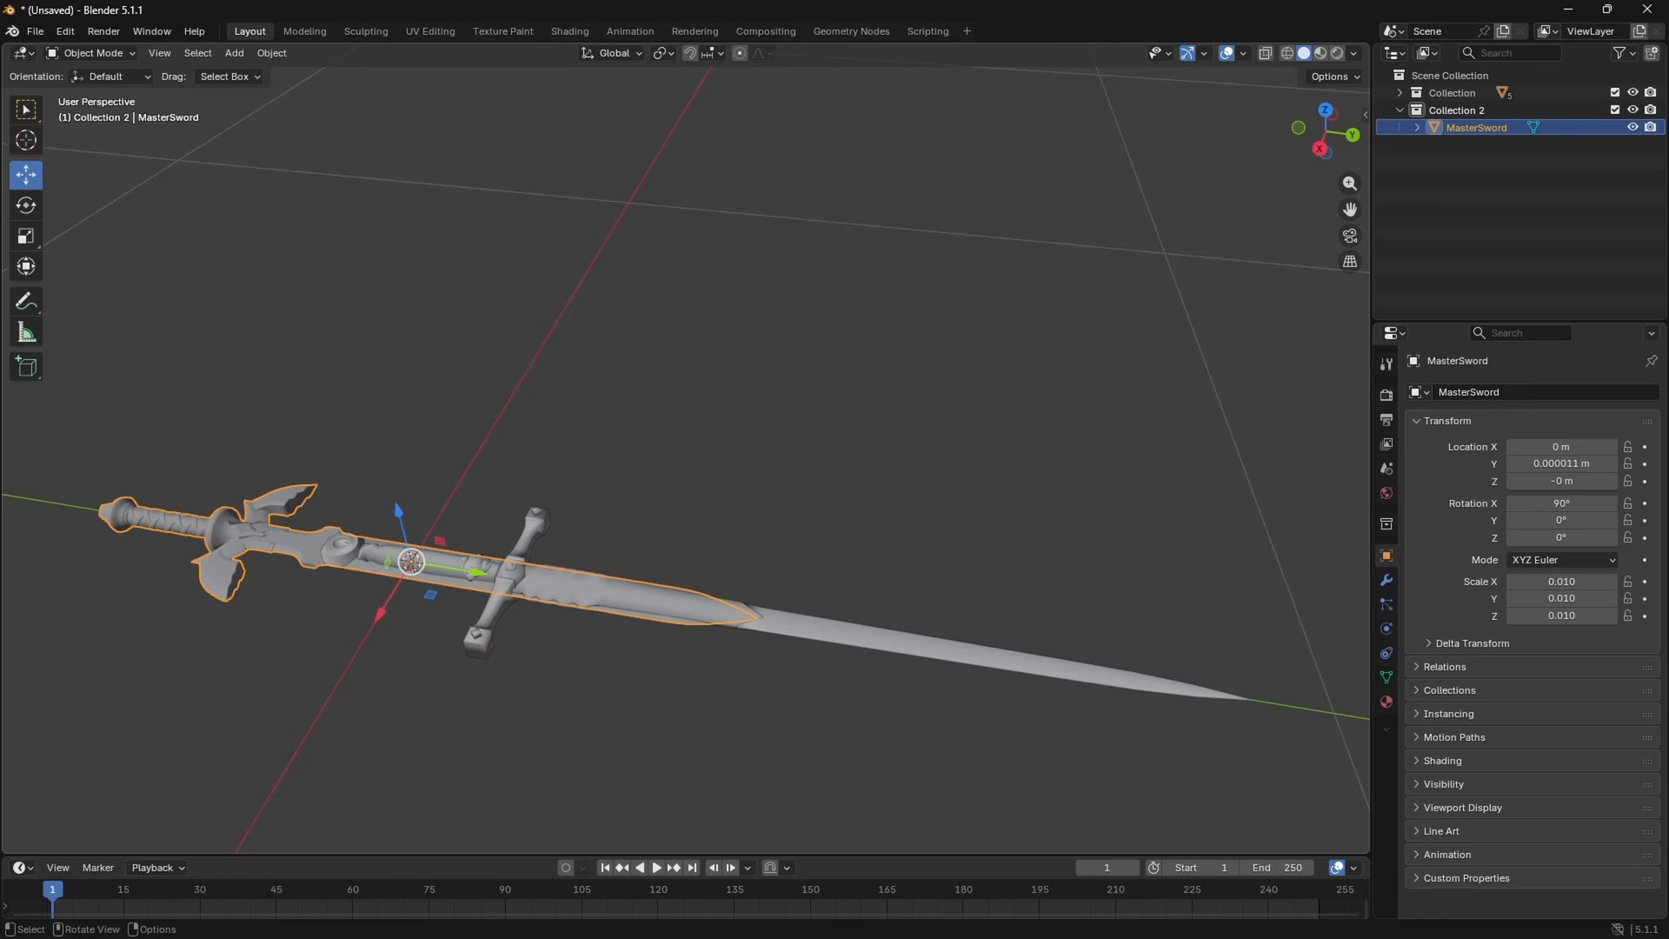
{"action": "left_click_drag", "start_coordinate": [477, 573], "coordinate": [785, 622]}
{"action": "scroll", "coordinate": [785, 622], "scroll_direction": "up", "scroll_amount": 2}
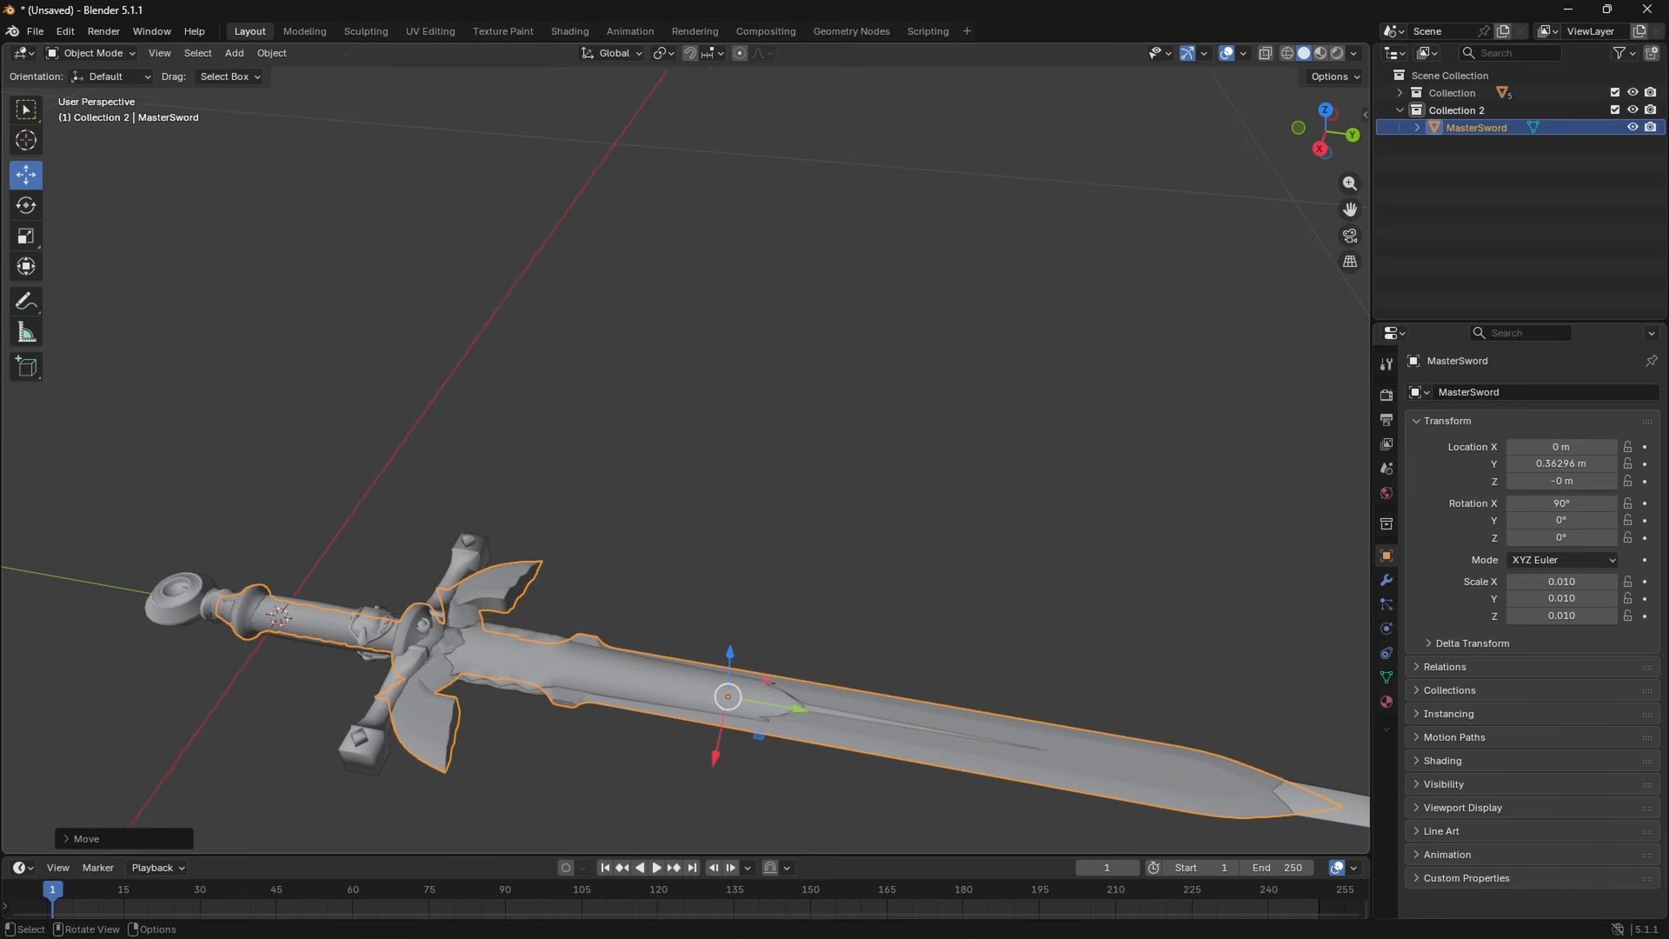
{"action": "middle_click_drag", "start_coordinate": [785, 623], "coordinate": [799, 549]}
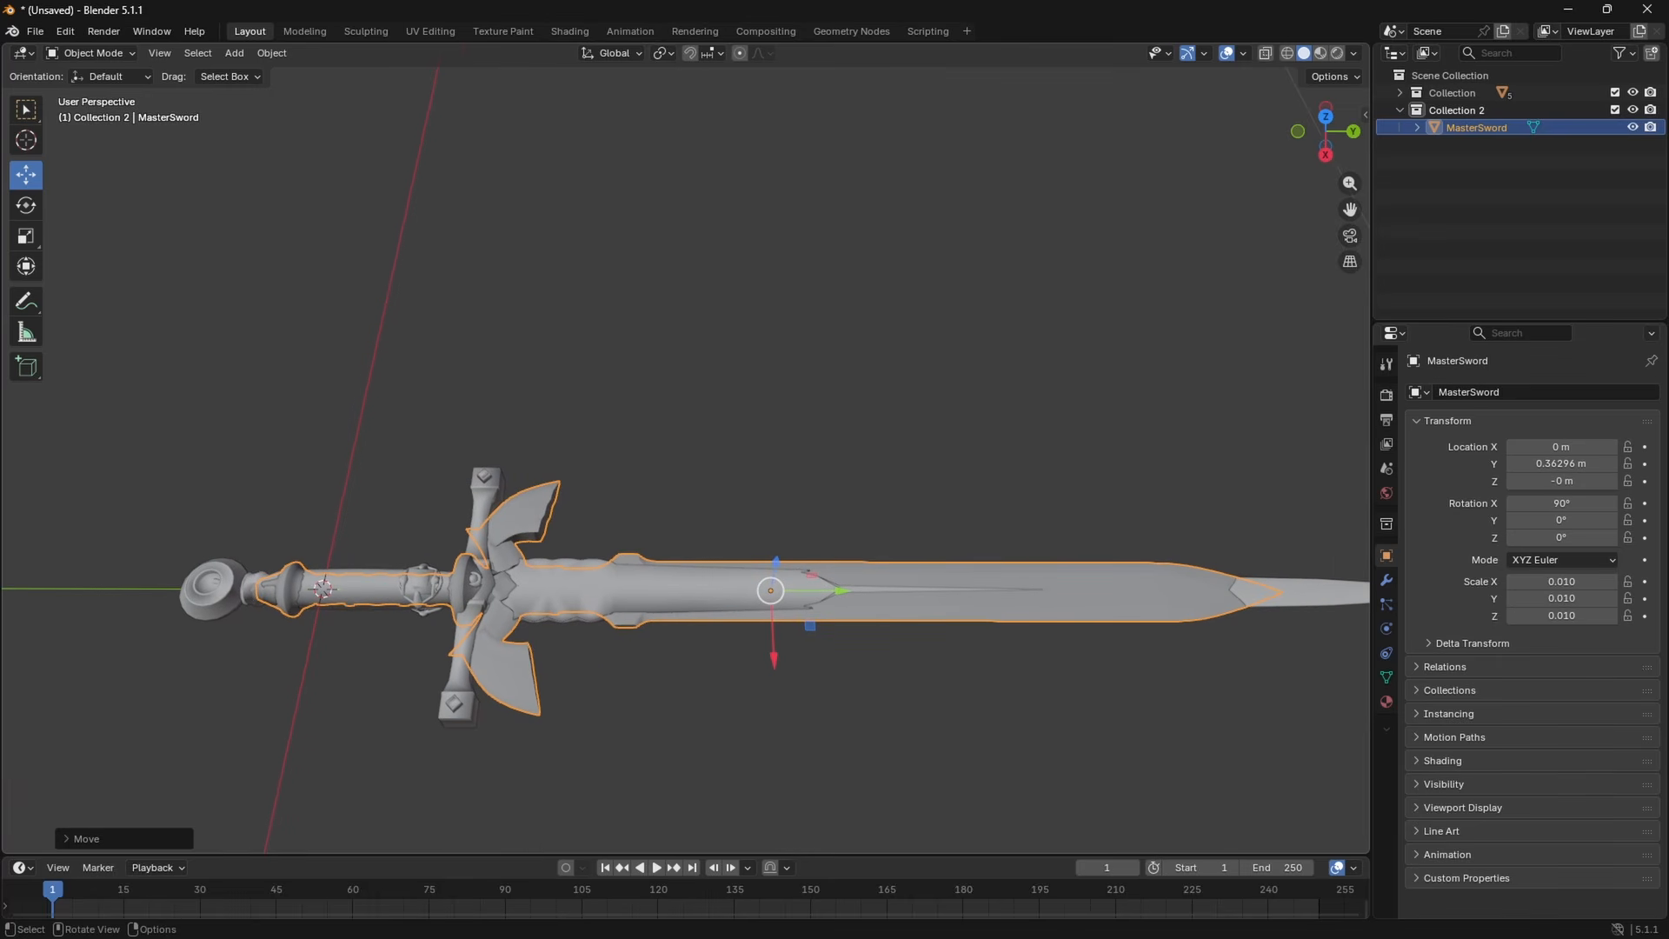
Step: Scale the MasterSword uniformly to about 0.012 and shift it along Y to about 0.371 m to match the original sword
{"action": "key", "text": "s"}
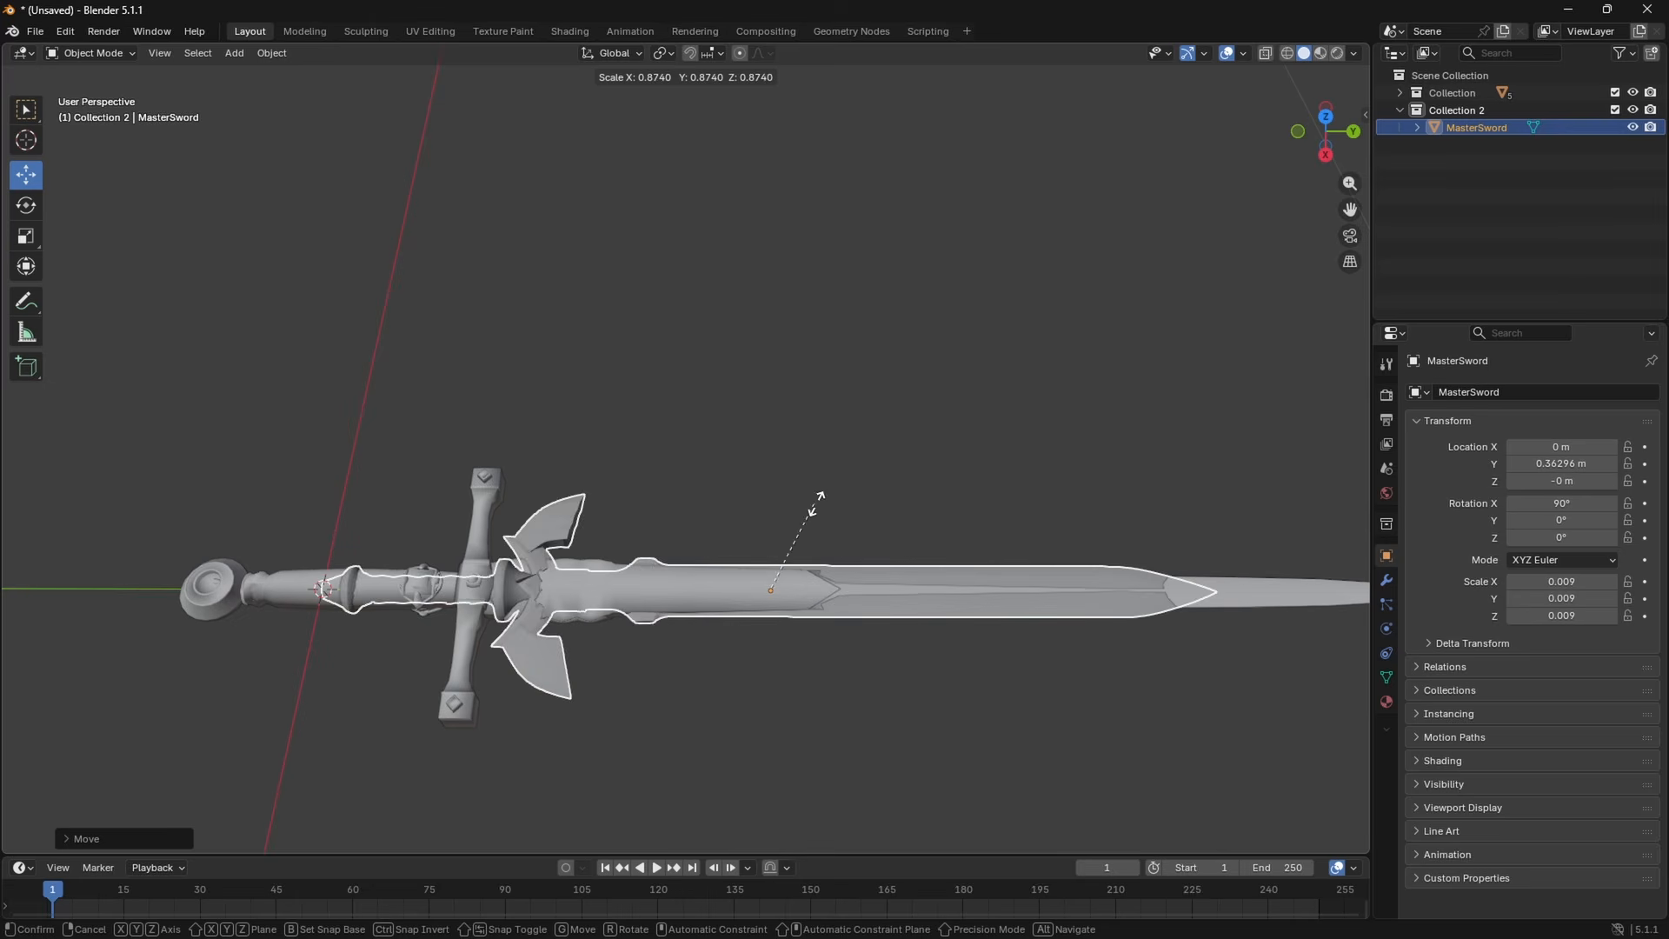
{"action": "left_click", "coordinate": [856, 484]}
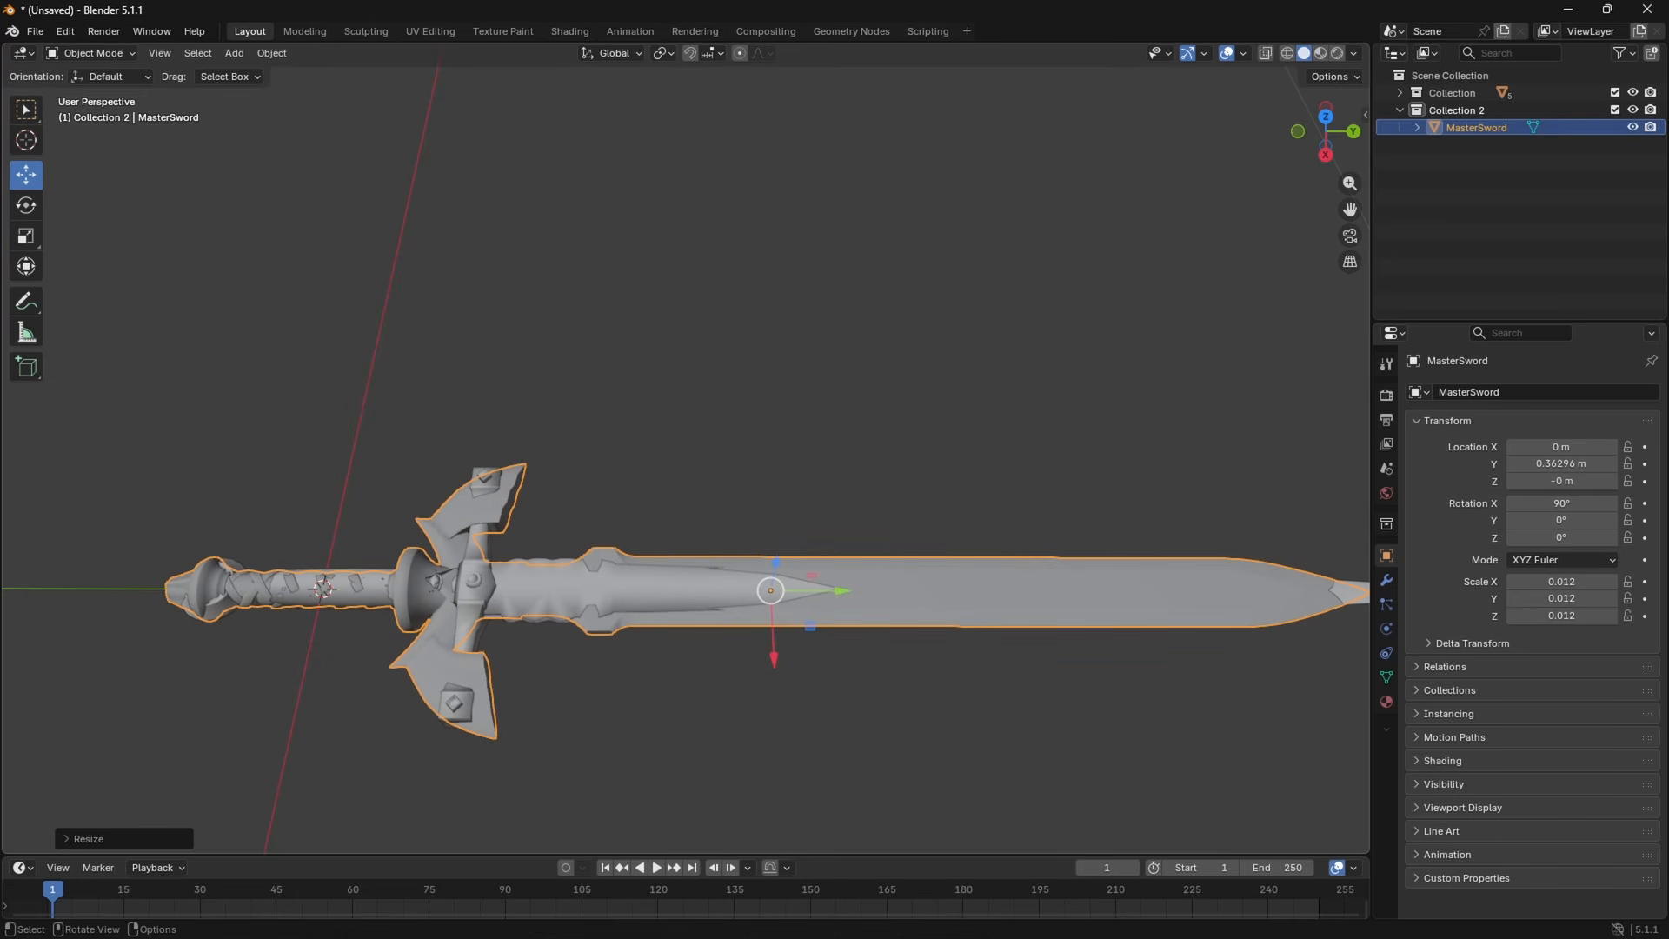
{"action": "left_click_drag", "start_coordinate": [842, 590], "coordinate": [851, 592]}
{"action": "scroll", "coordinate": [852, 591], "scroll_direction": "down", "scroll_amount": 2}
Step: Enlarge the MasterSword uniformly by a factor of about 1.03
{"action": "middle_click_drag", "start_coordinate": [852, 591], "coordinate": [901, 512]}
{"action": "scroll", "coordinate": [901, 513], "scroll_direction": "up", "scroll_amount": 2}
{"action": "scroll", "coordinate": [901, 512], "scroll_direction": "up", "scroll_amount": 1}
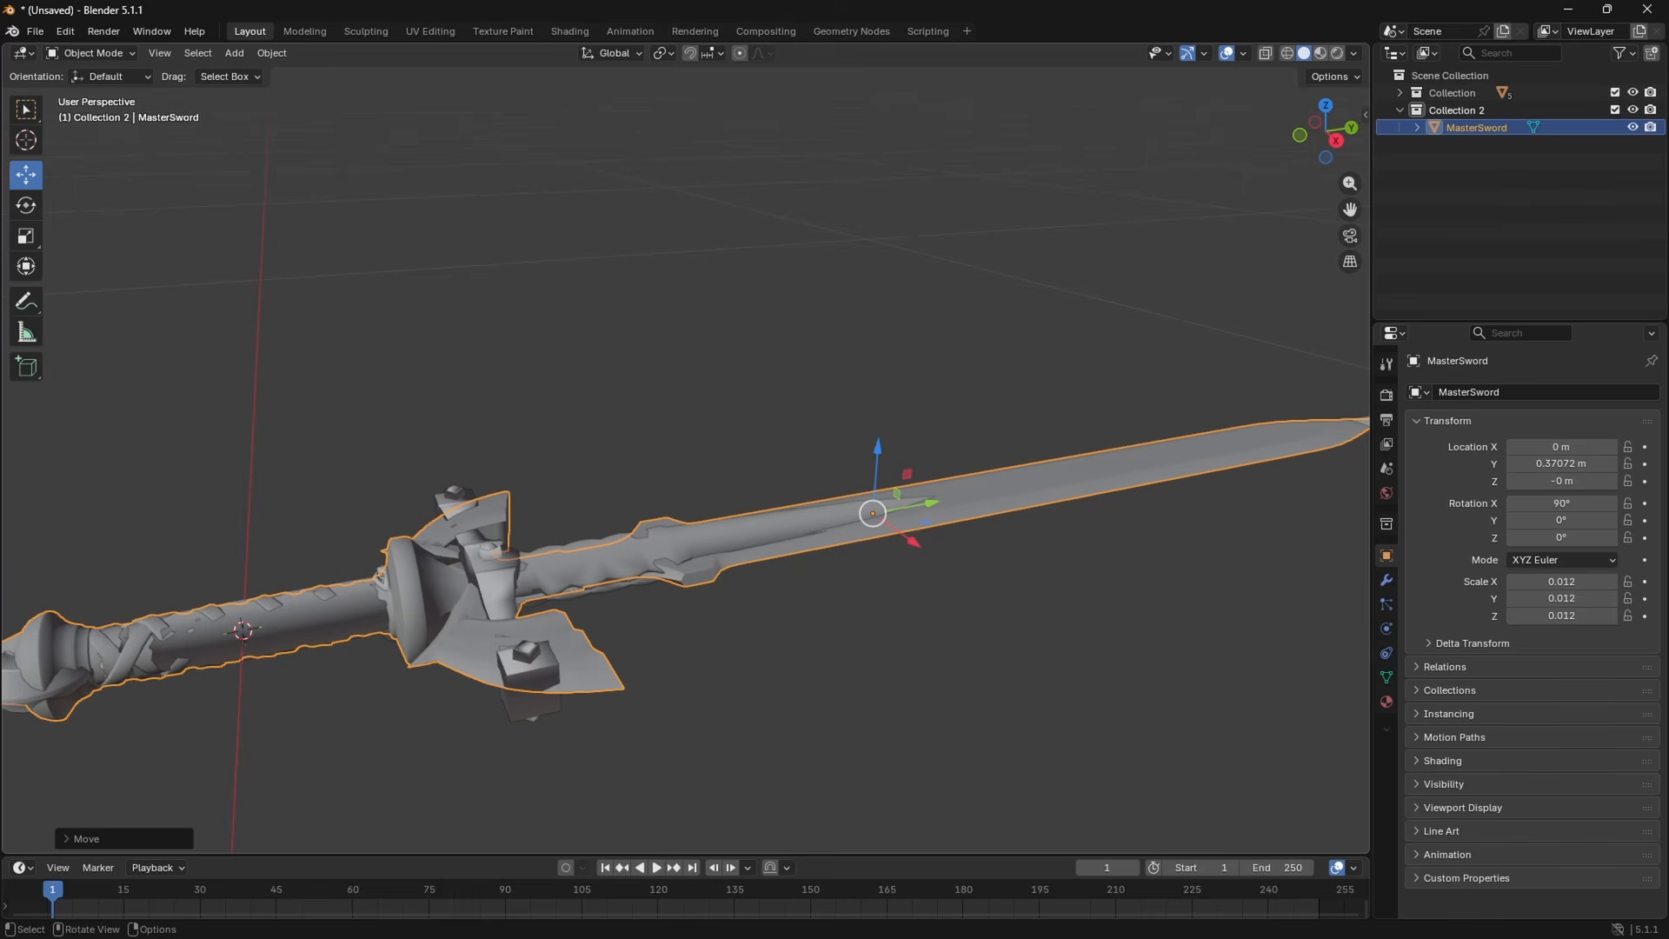
{"action": "key", "text": "s"}
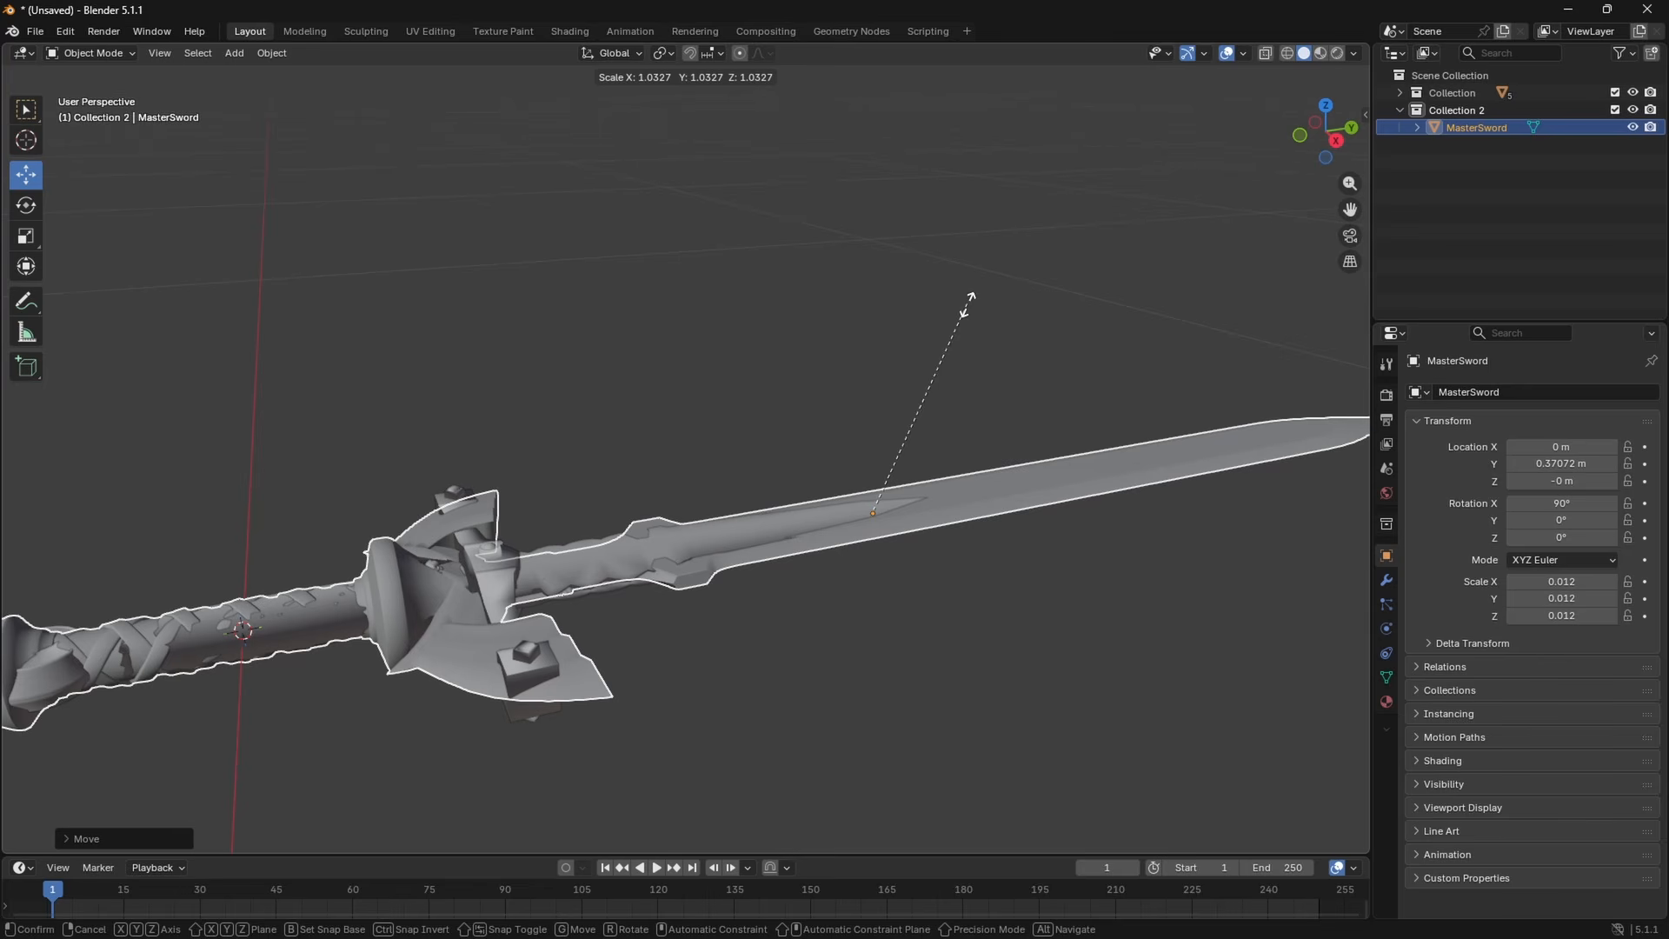
{"action": "left_click", "coordinate": [968, 305]}
{"action": "scroll", "coordinate": [967, 305], "scroll_direction": "down", "scroll_amount": 2}
{"action": "middle_click_drag", "start_coordinate": [968, 305], "coordinate": [934, 374]}
Step: Move the MasterSword along Y to about 0.399 m and raise it along Z to about 0.224 m, above the original sword
{"action": "key", "text": "g"}
{"action": "key", "text": "y"}
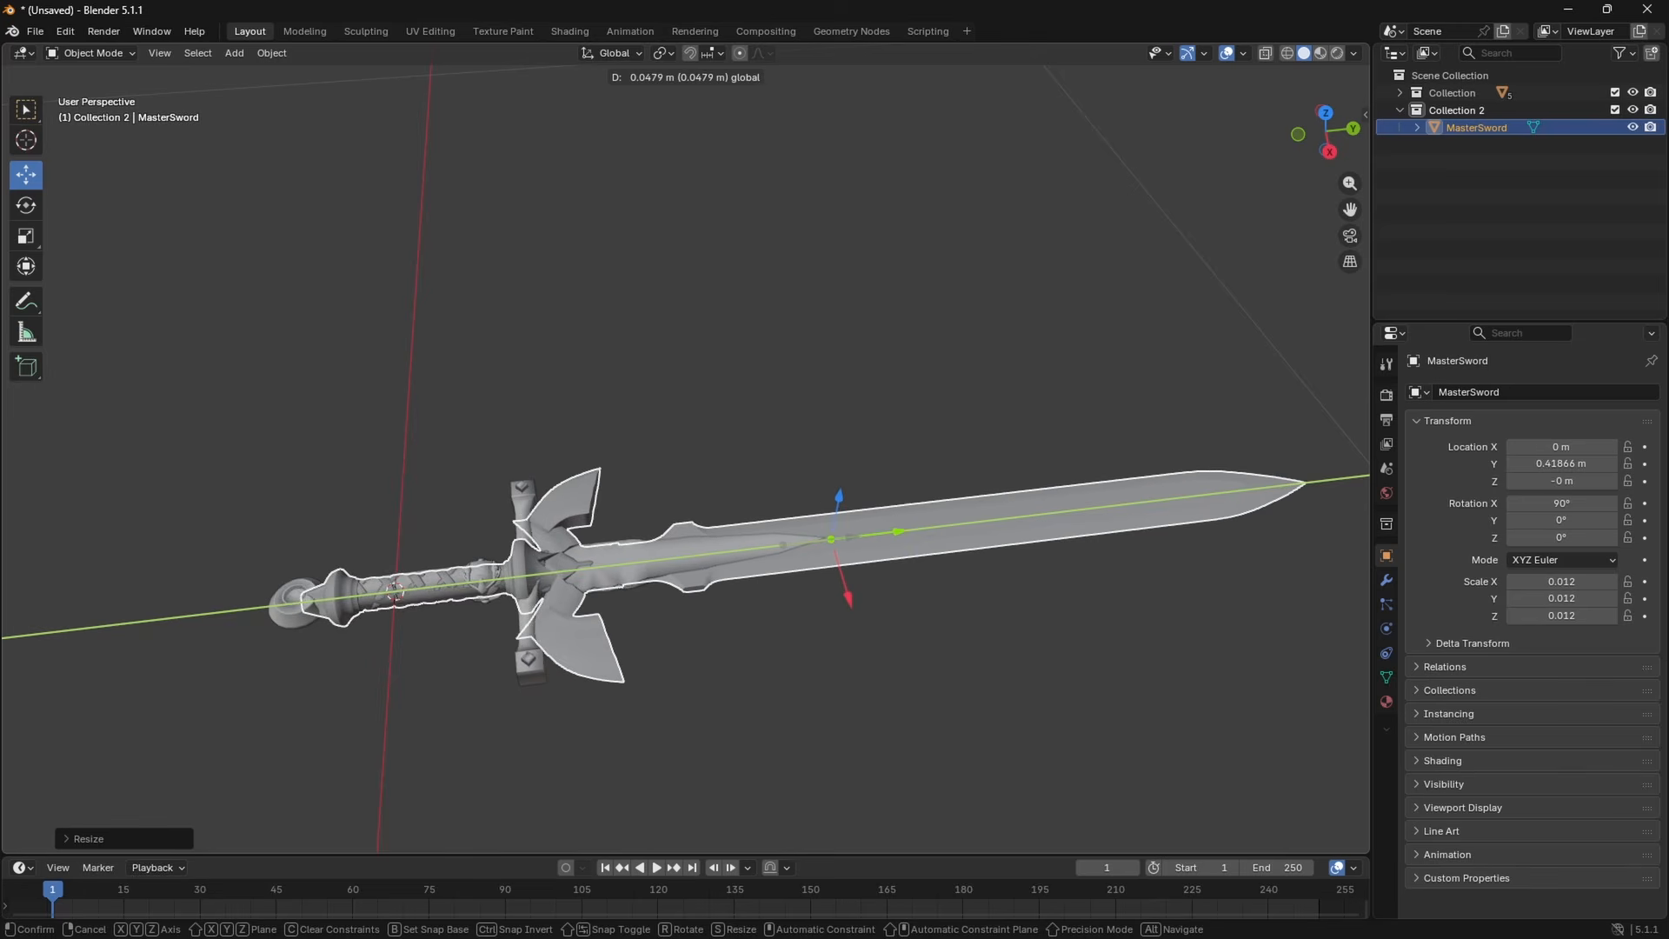
{"action": "left_click_drag", "start_coordinate": [894, 533], "coordinate": [879, 534]}
{"action": "middle_click_drag", "start_coordinate": [879, 533], "coordinate": [765, 513]}
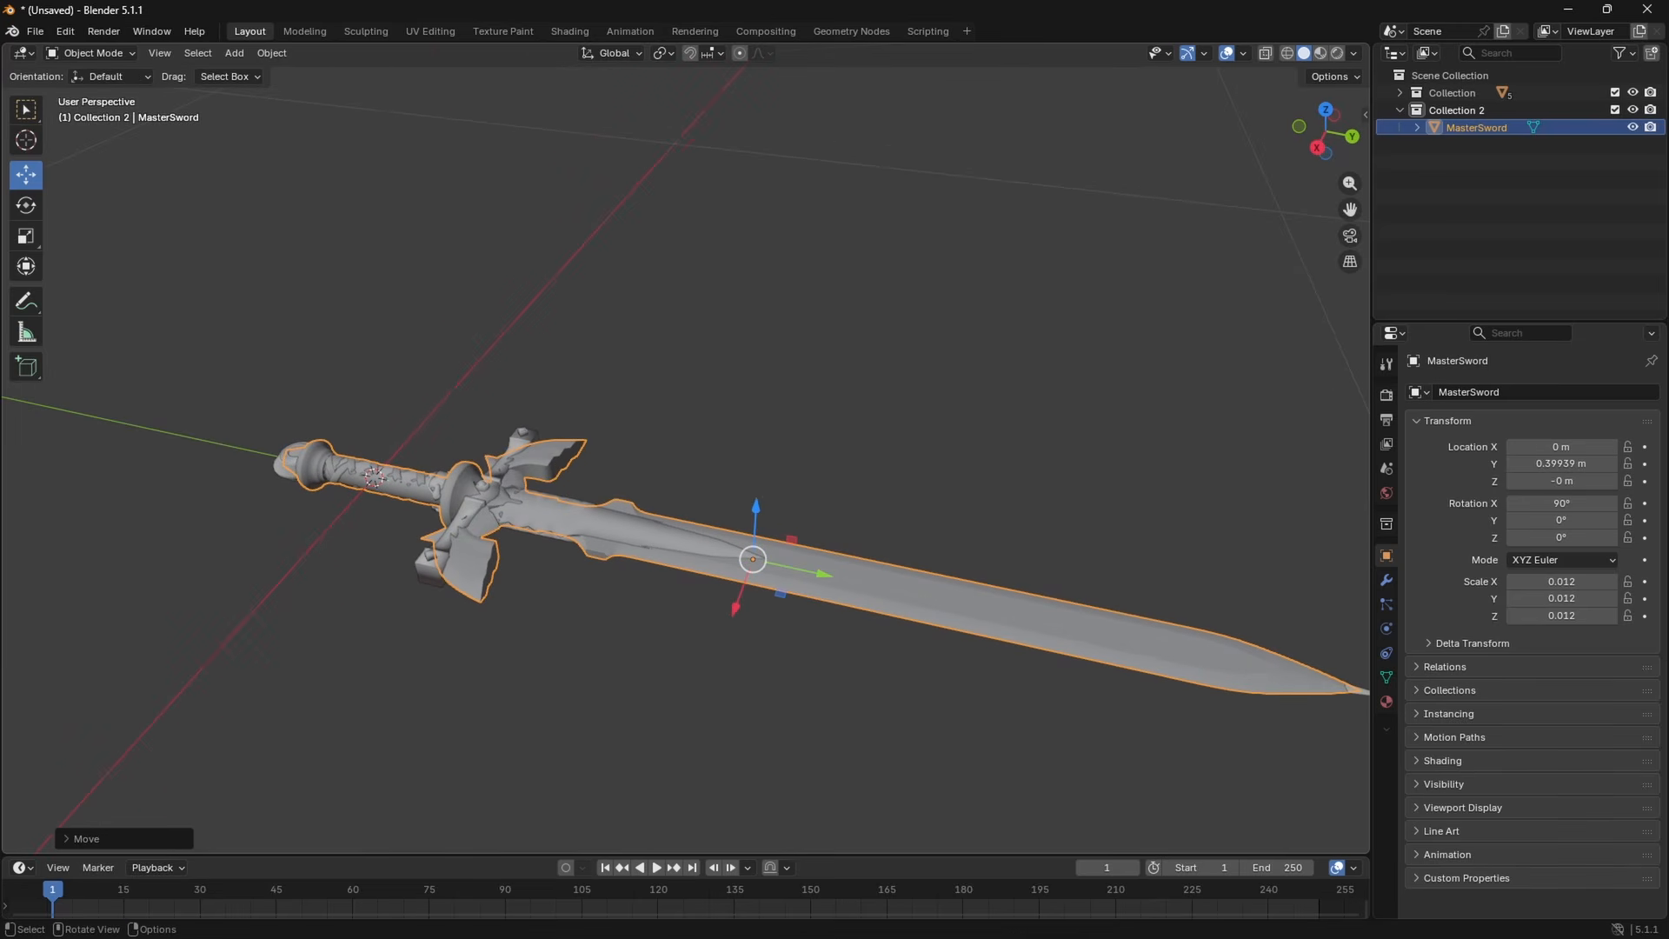
{"action": "left_click_drag", "start_coordinate": [756, 509], "coordinate": [769, 293]}
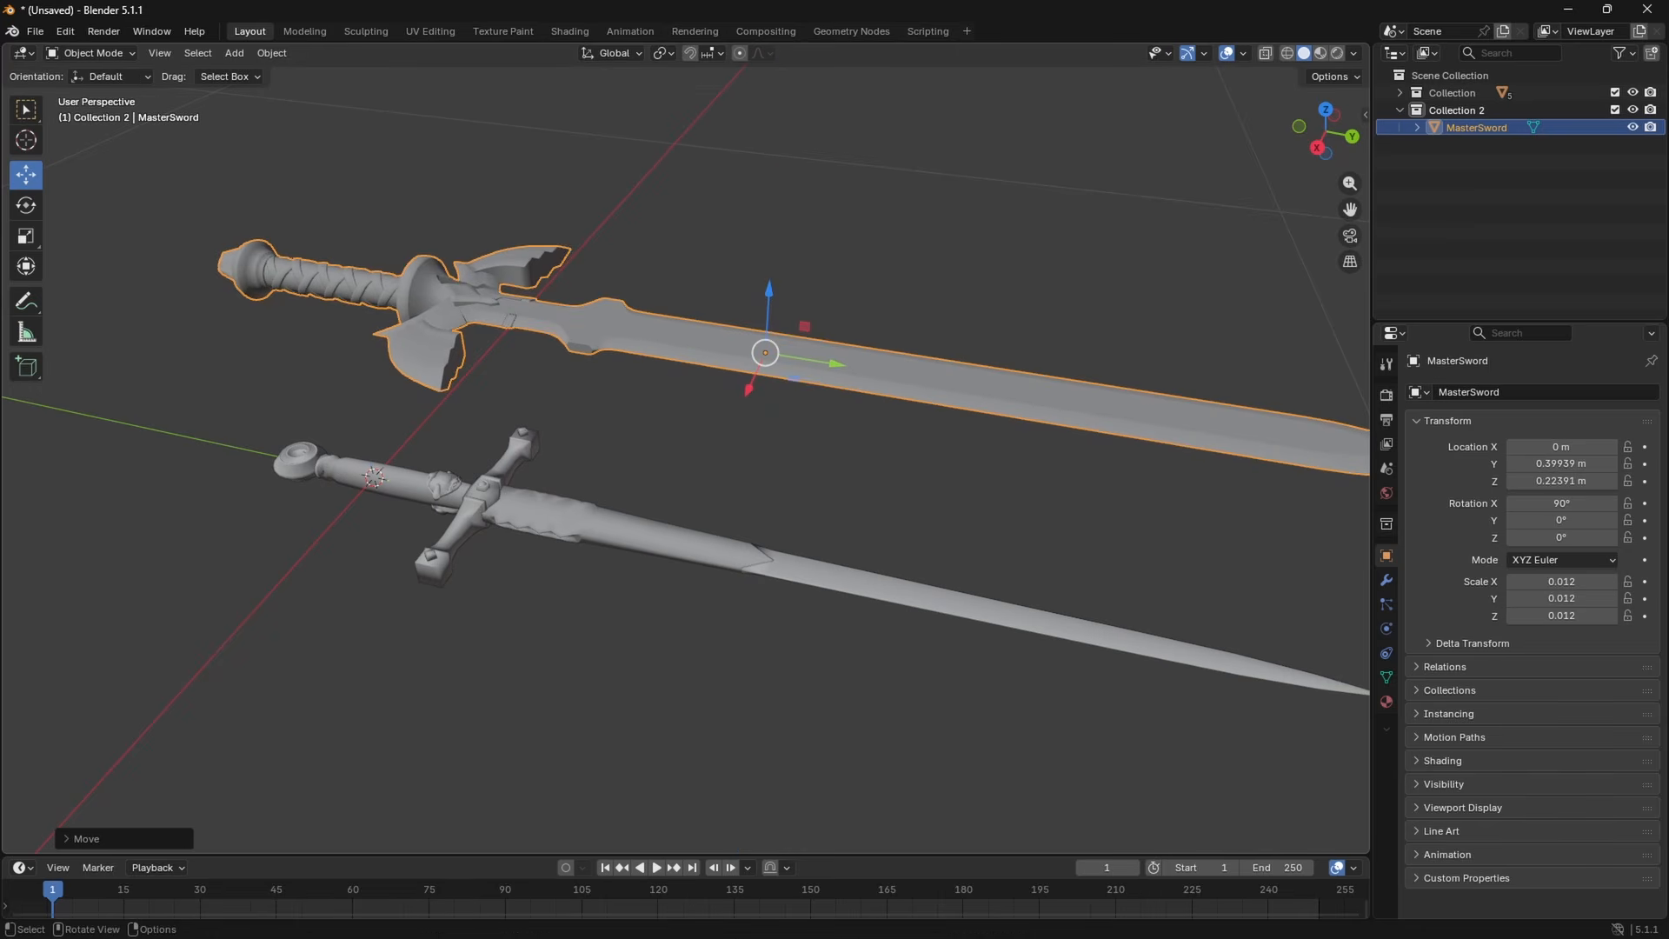
{"action": "middle_click_drag", "start_coordinate": [771, 409], "coordinate": [677, 439]}
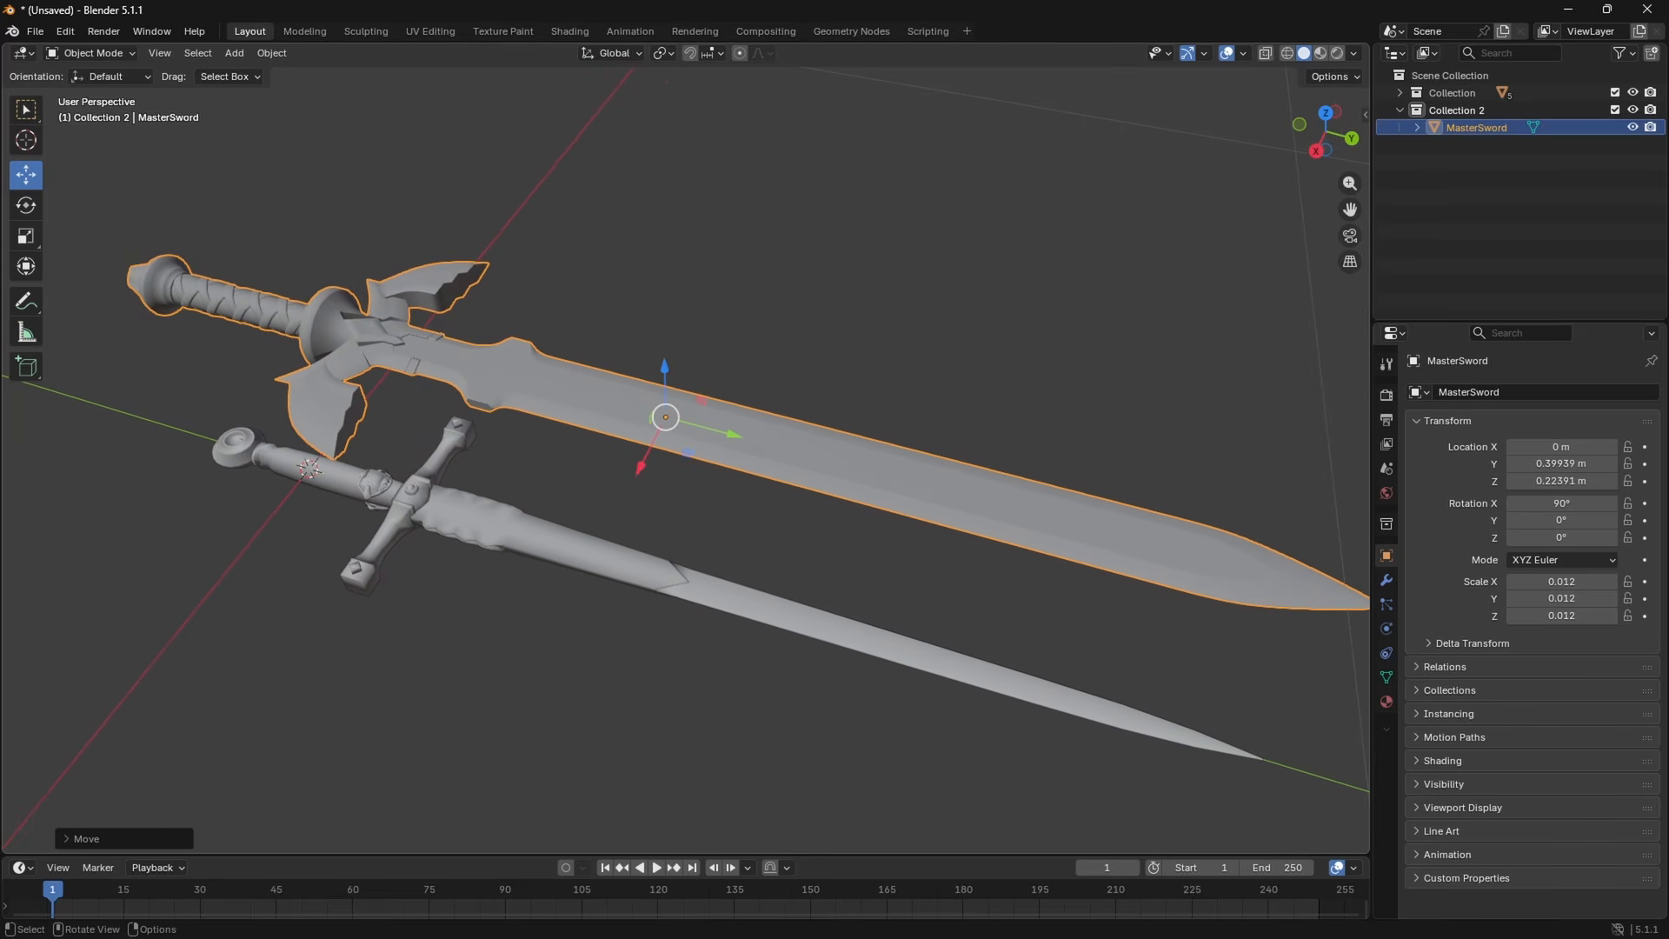
Step: Enter Edit Mode on the MasterSword mesh
{"action": "left_click", "coordinate": [90, 53]}
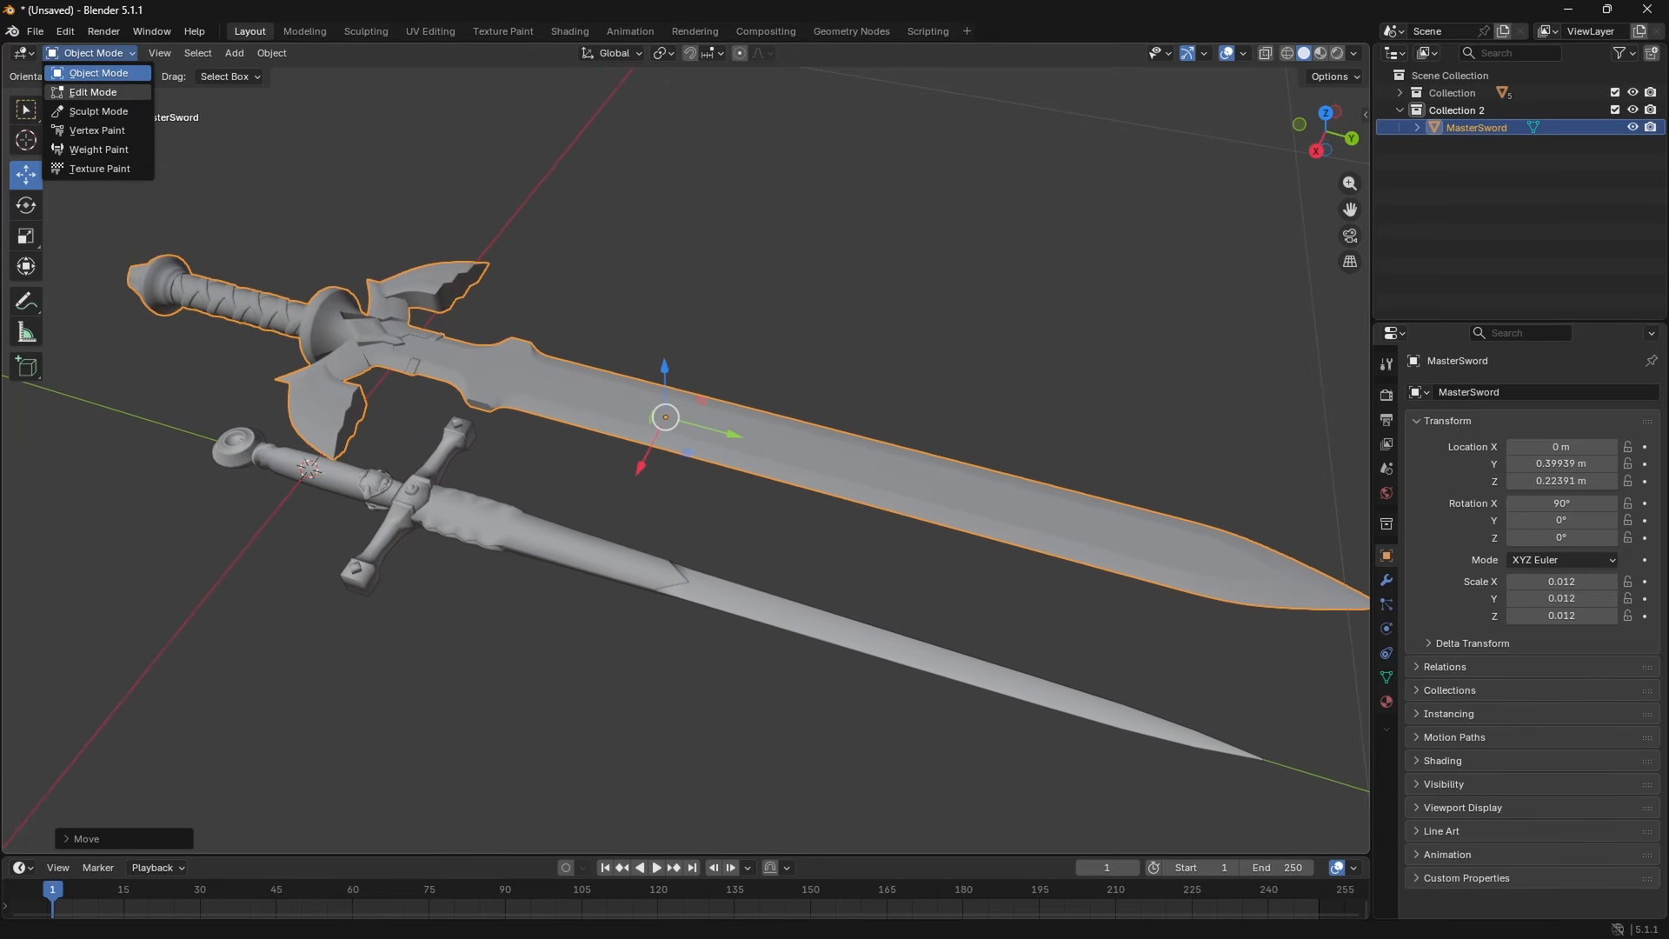
{"action": "left_click", "coordinate": [93, 92]}
{"action": "middle_click_drag", "start_coordinate": [661, 452], "coordinate": [678, 496]}
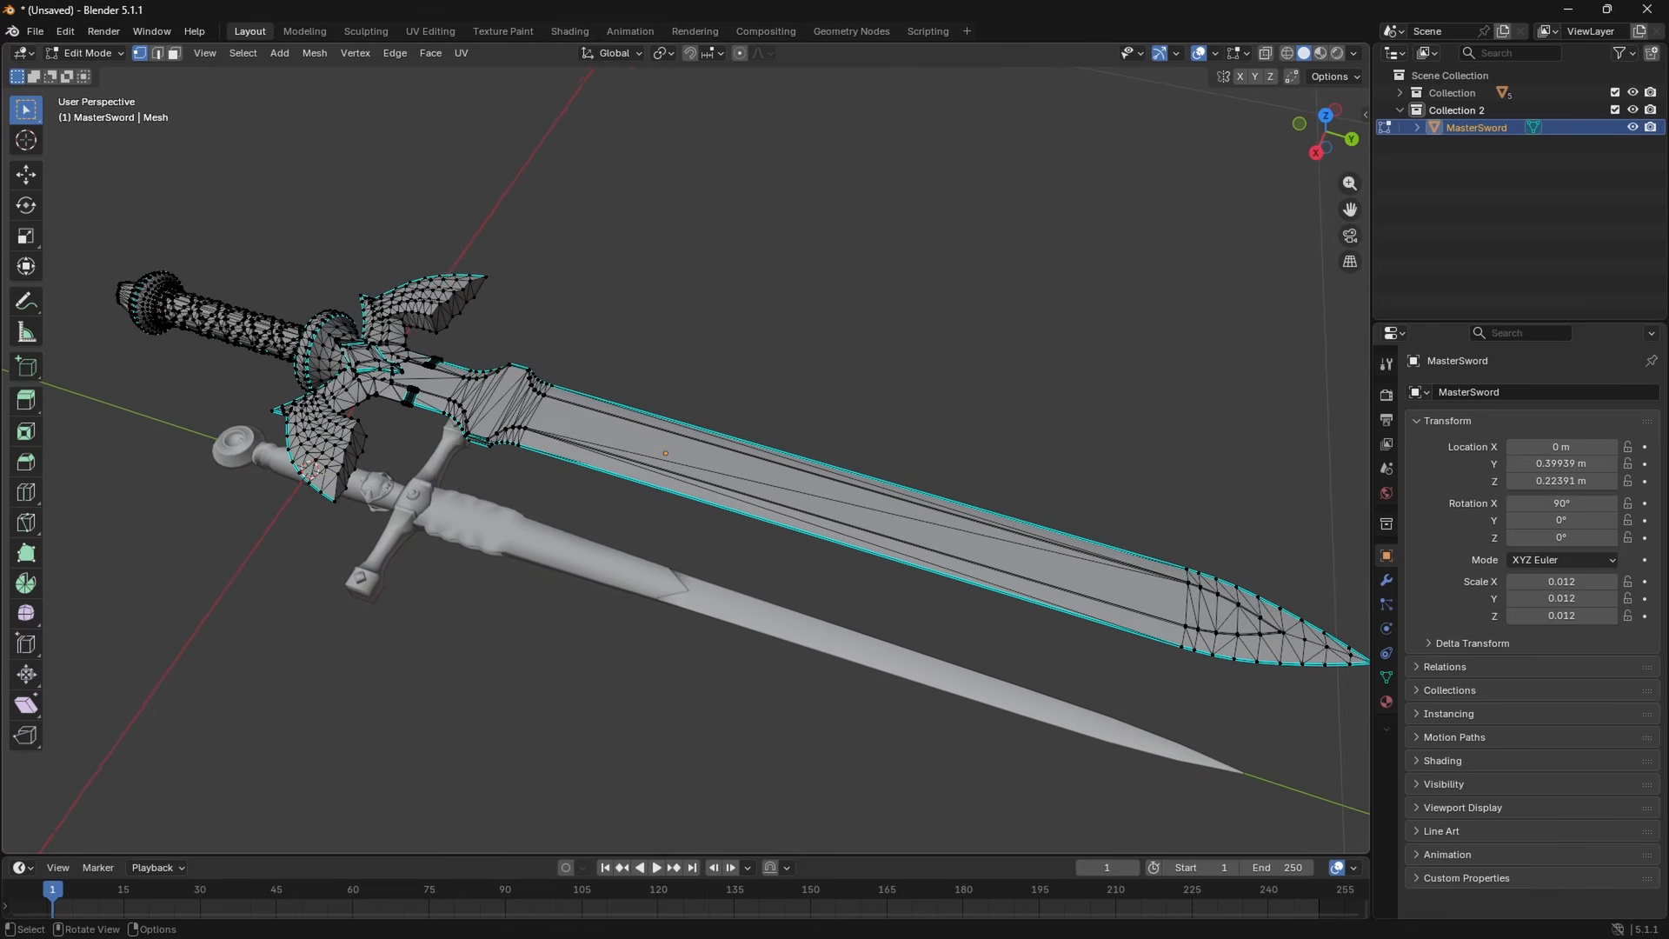
{"action": "key", "text": "l"}
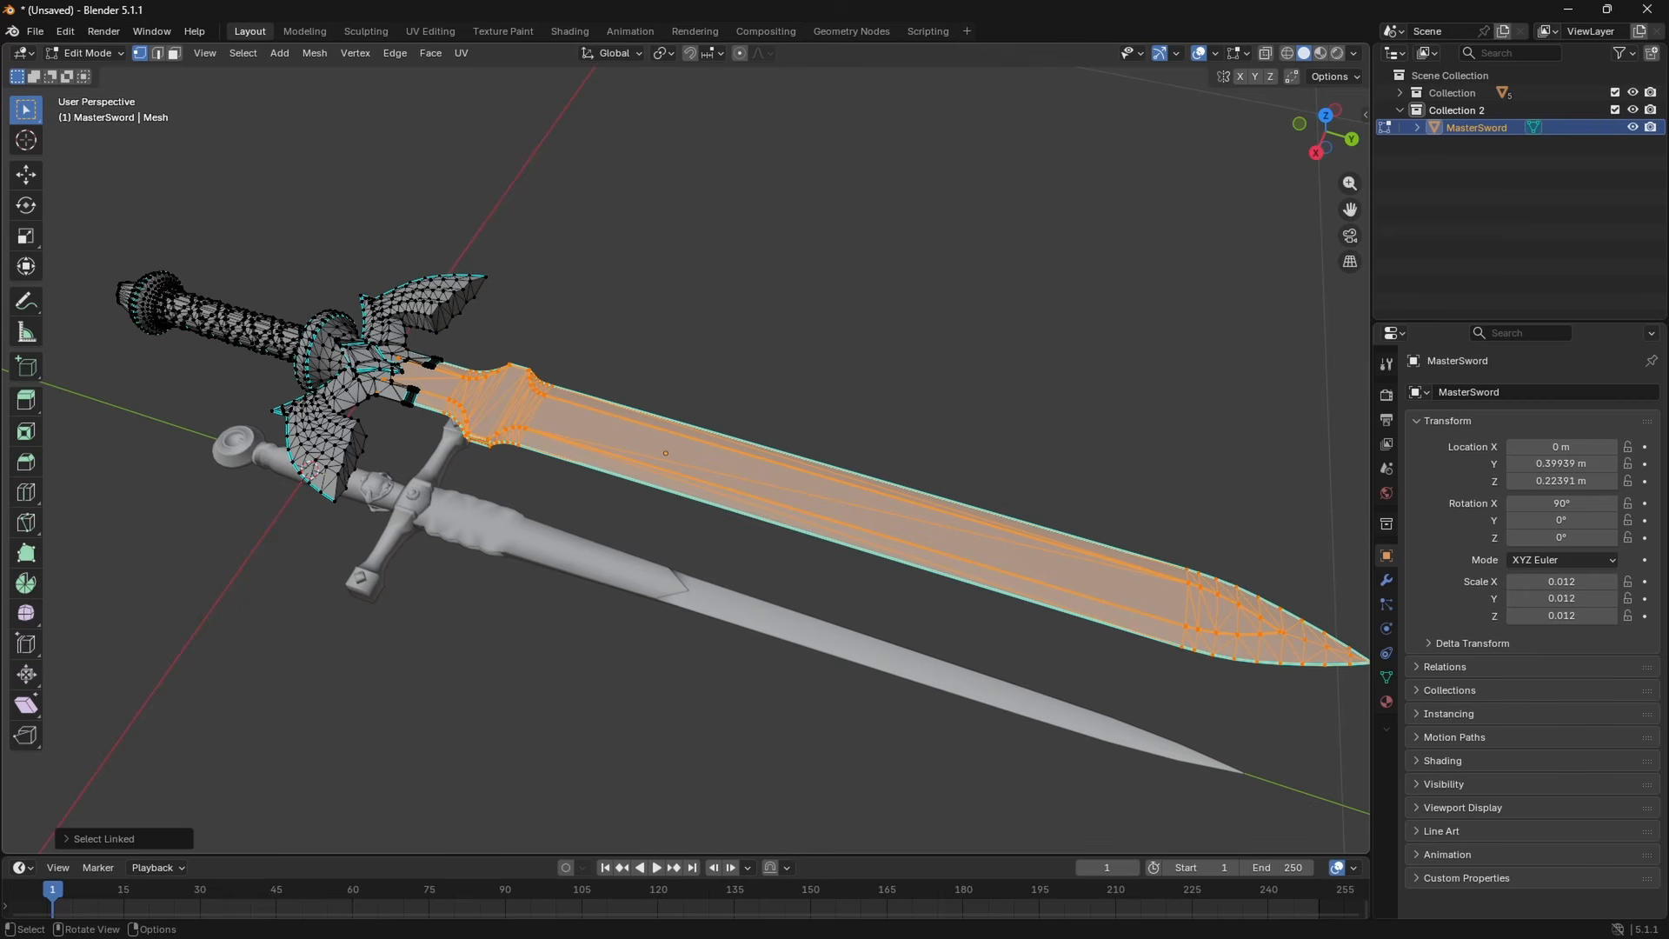
{"action": "key", "text": "ctrl+p"}
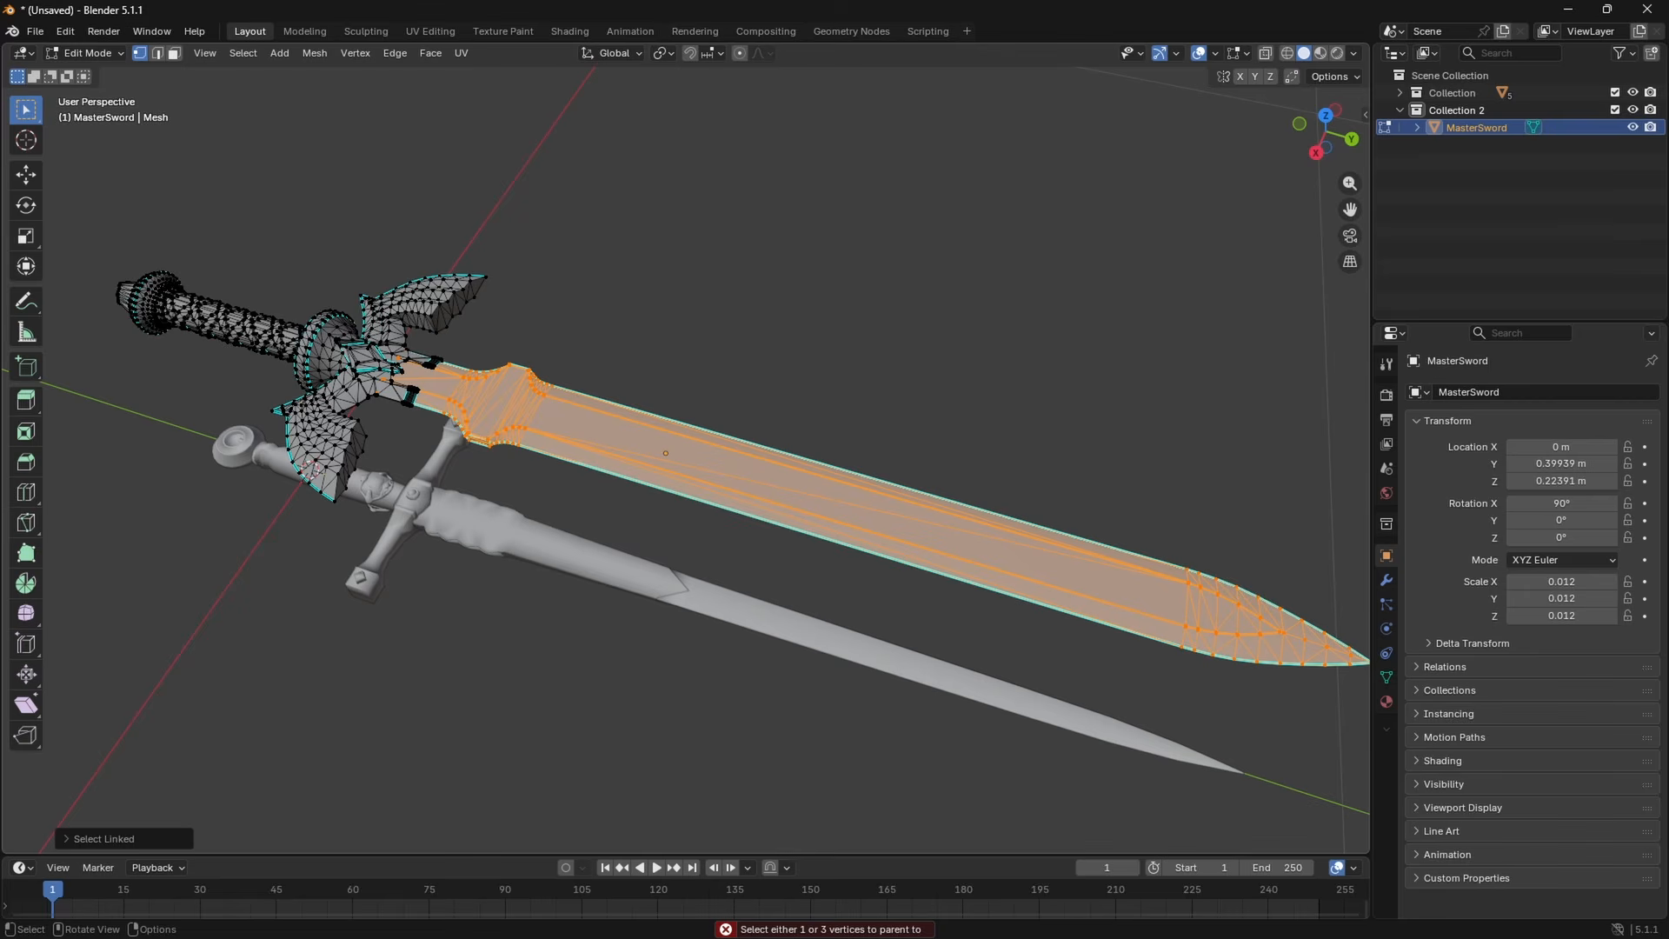
{"action": "key", "text": "ctrl+z"}
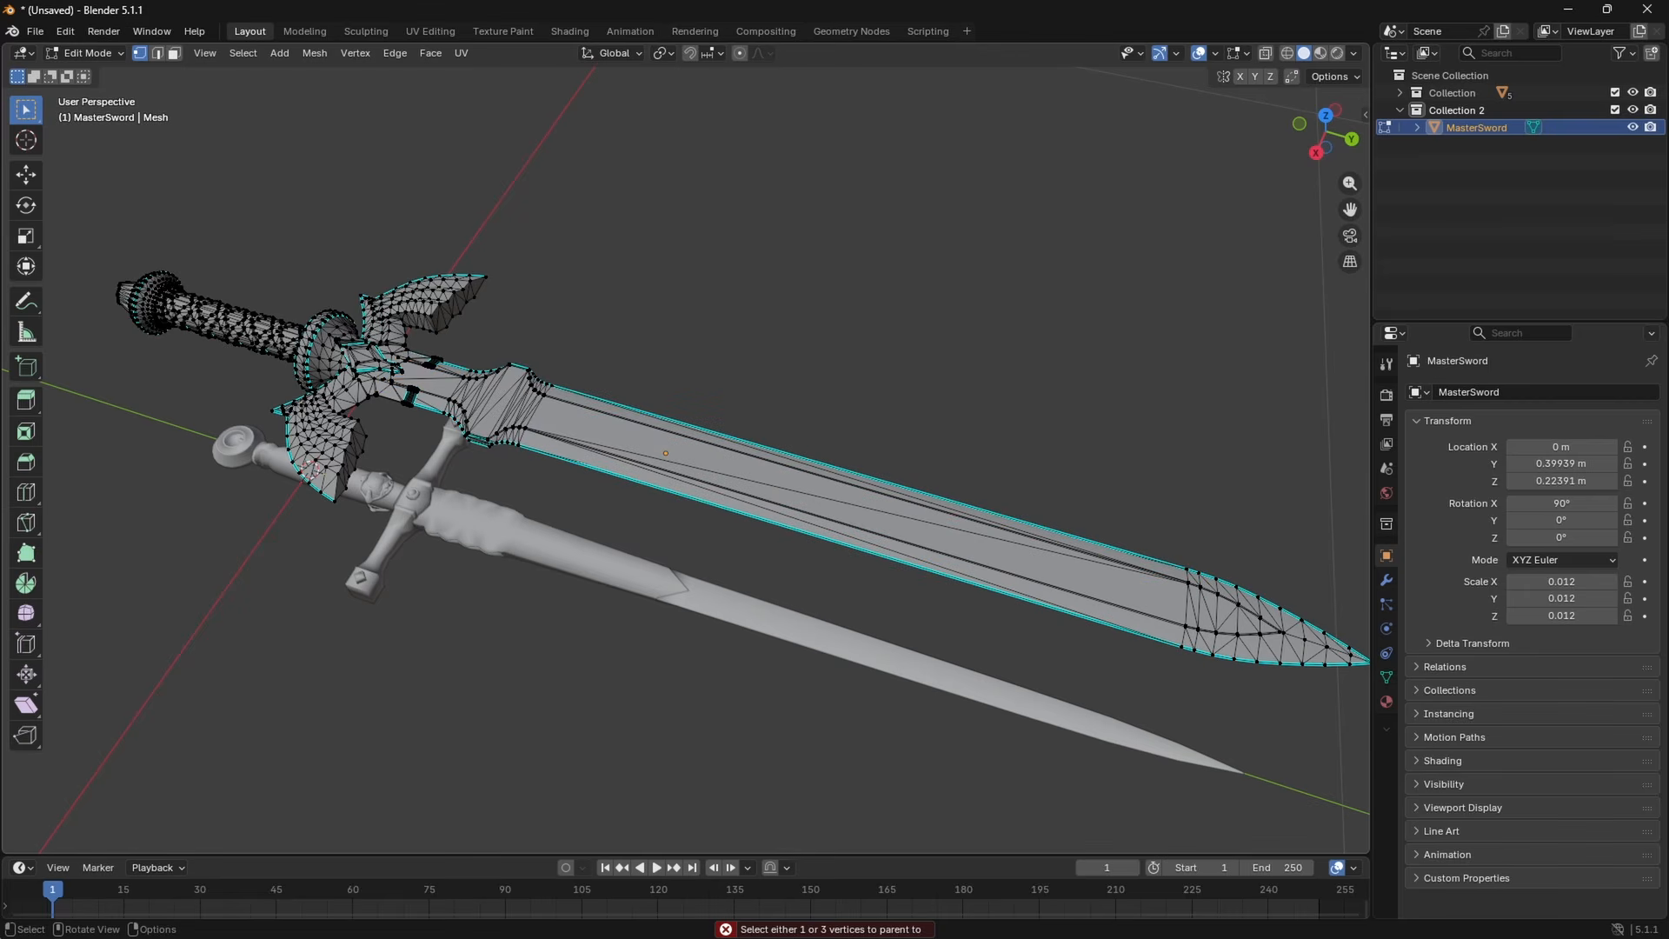
Step: Separate the linked blade geometry of the MasterSword into its own object by selection and rename it Blade
{"action": "key", "text": "l"}
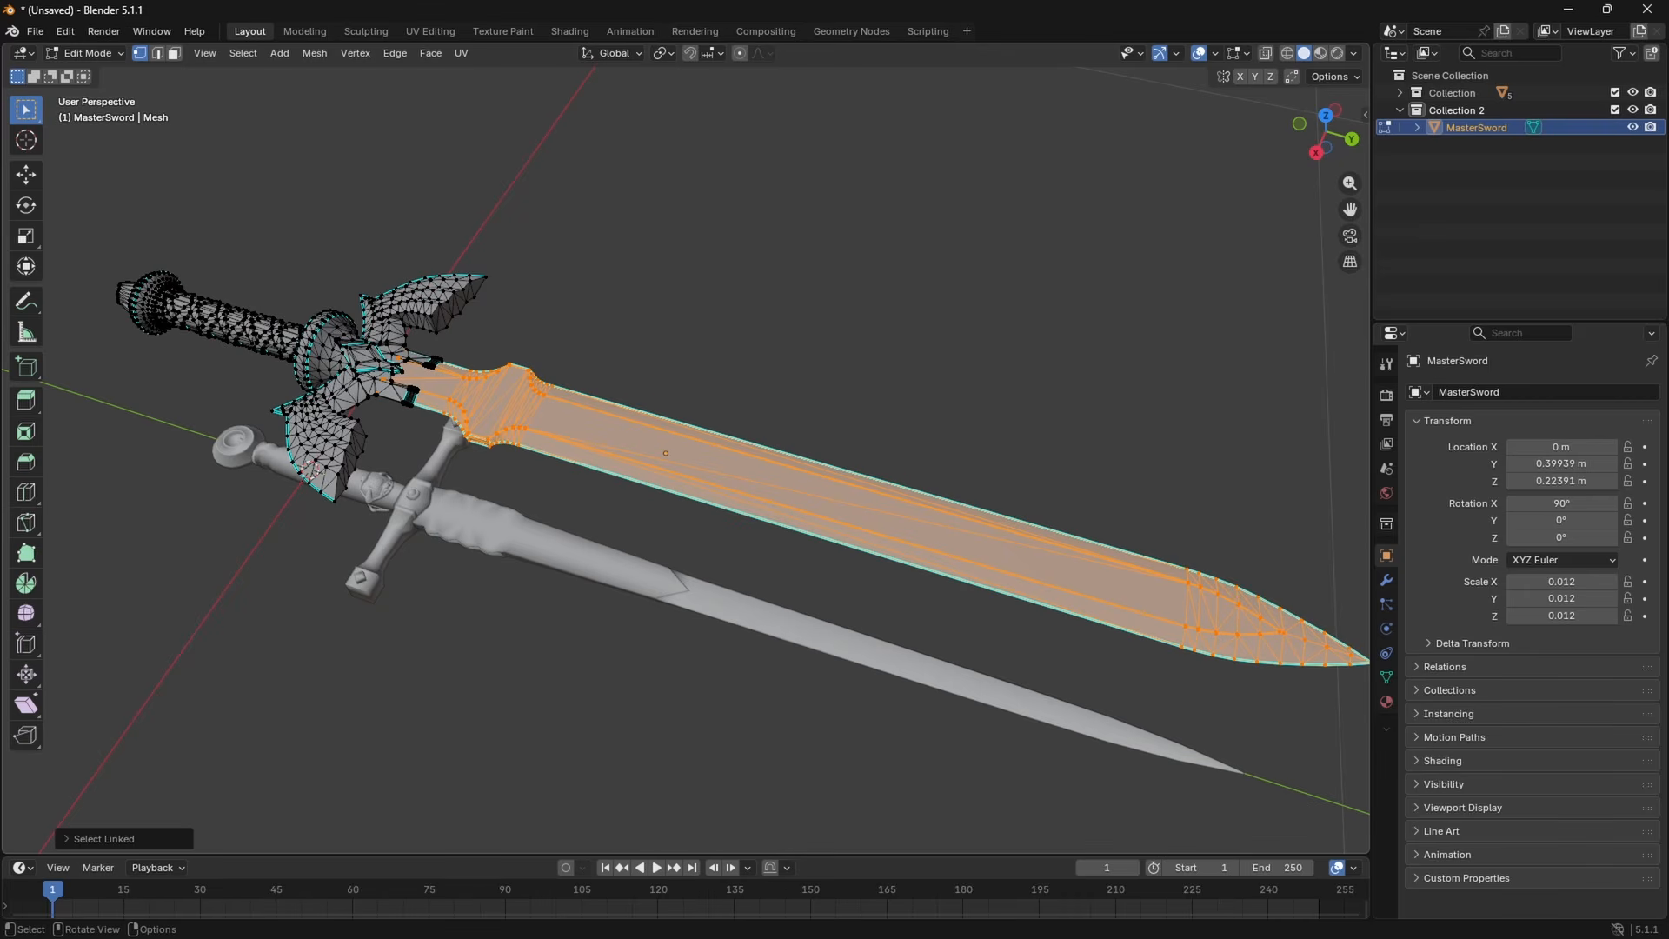
{"action": "key", "text": "p"}
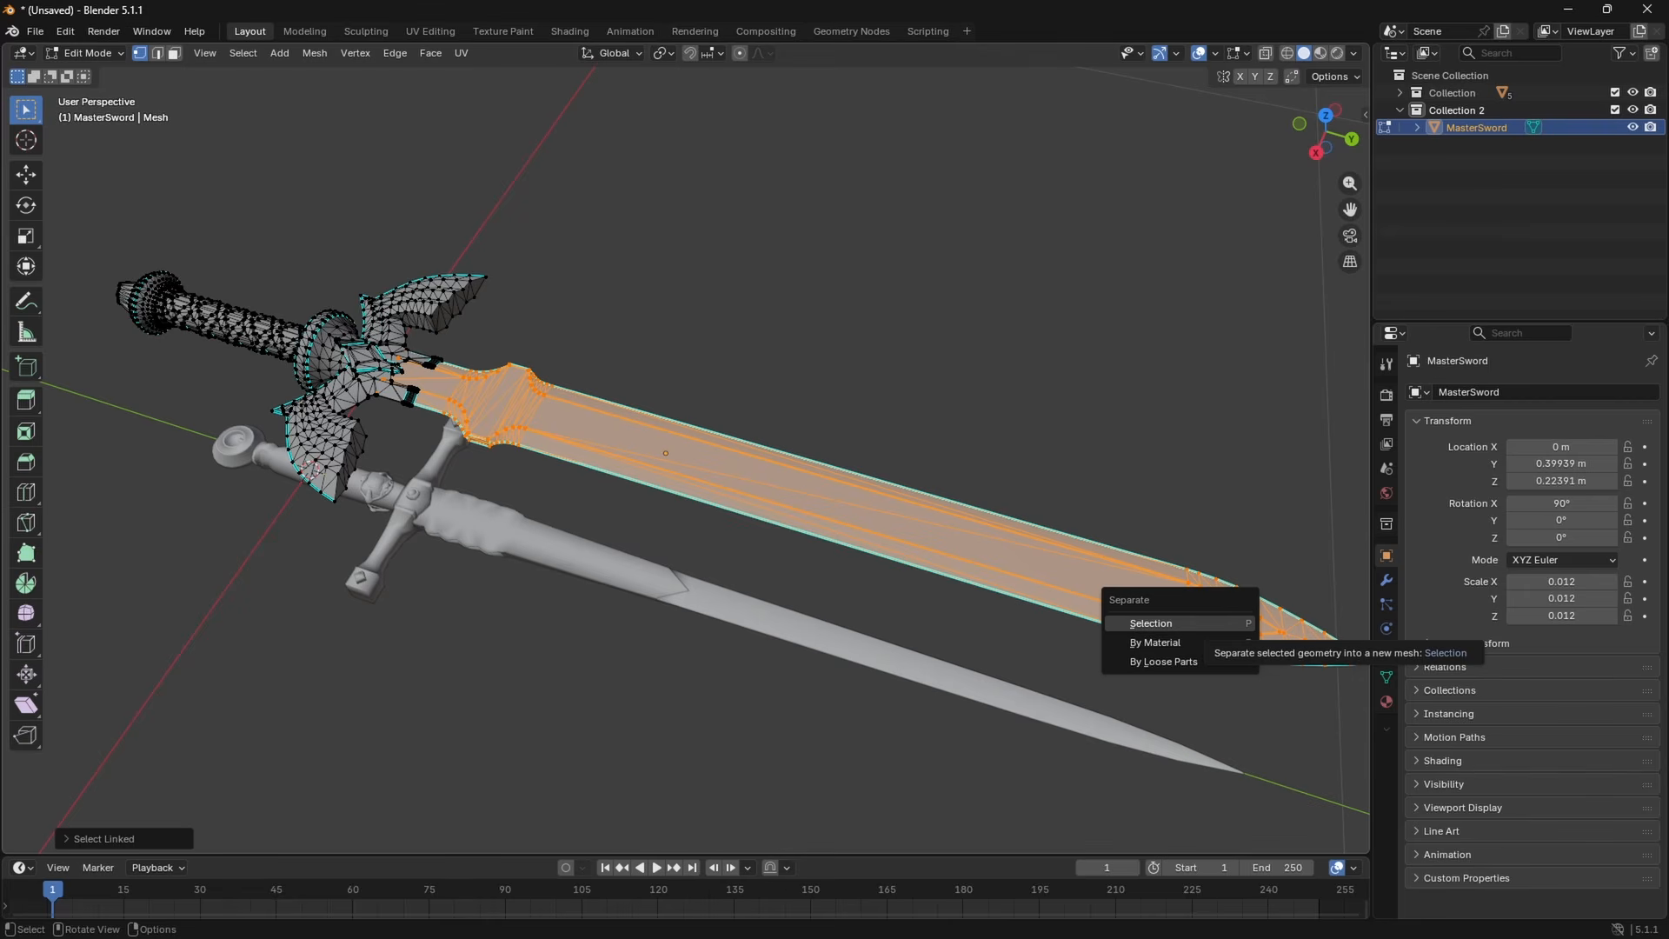
{"action": "left_click", "coordinate": [1157, 624]}
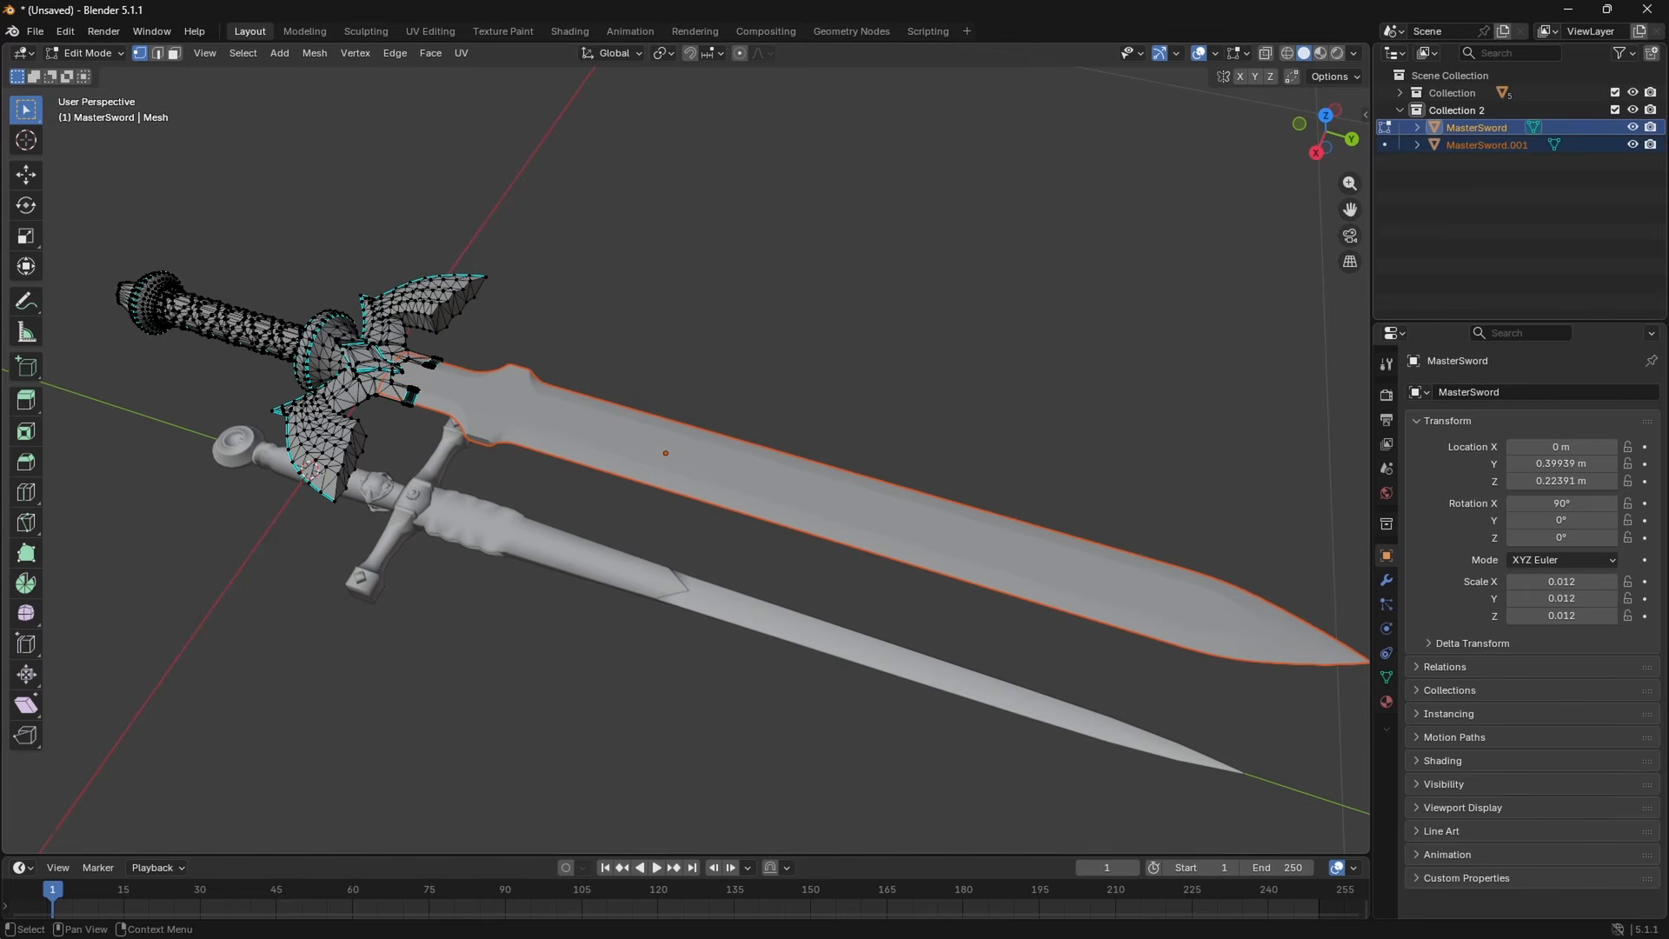
{"action": "double_click", "coordinate": [1487, 145]}
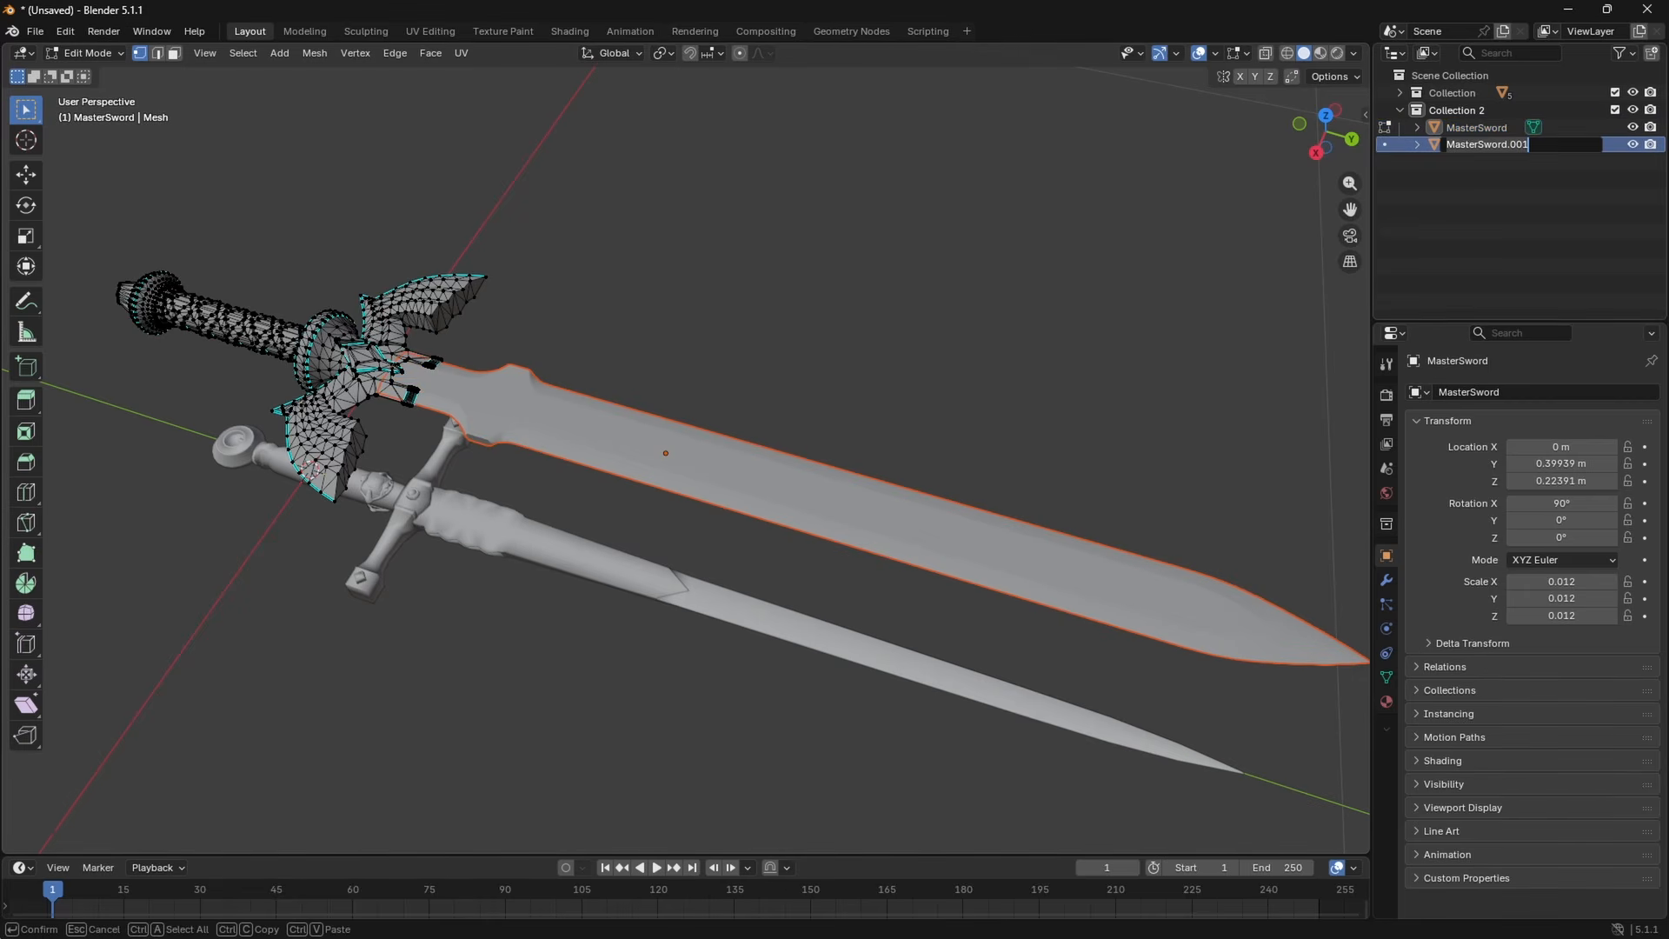
{"action": "type", "text": "Blade"}
{"action": "key", "text": "Return"}
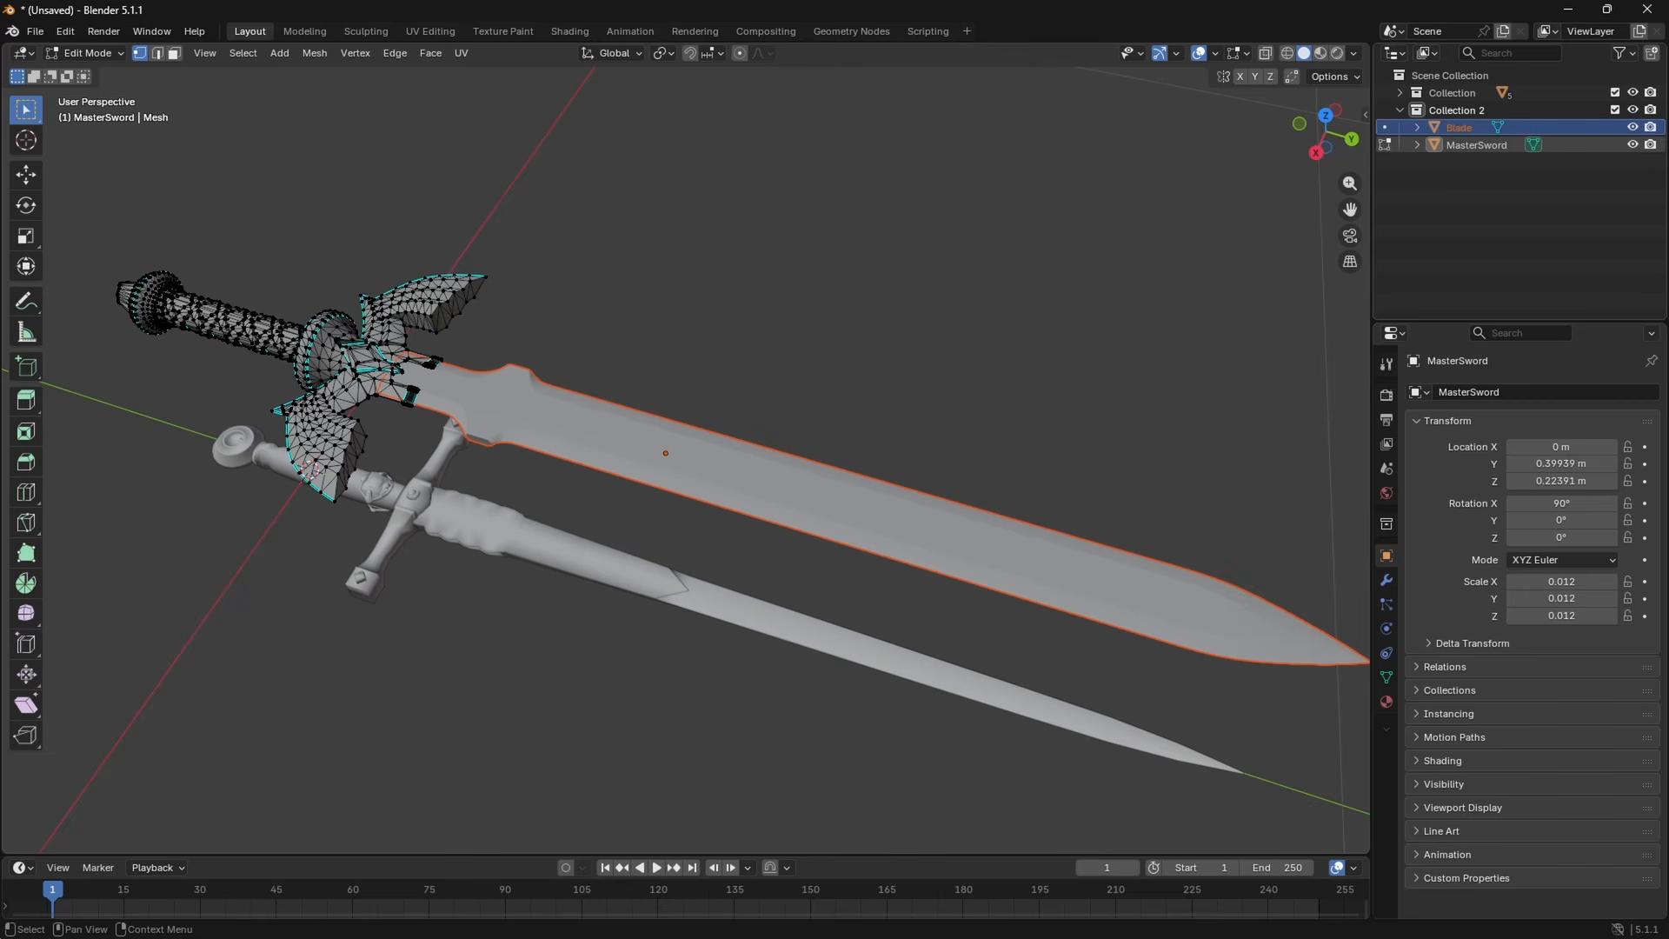
Step: Separate the linked winged guard geometry of the MasterSword into its own object by selection and rename it Hilt
{"action": "left_click", "coordinate": [1477, 144]}
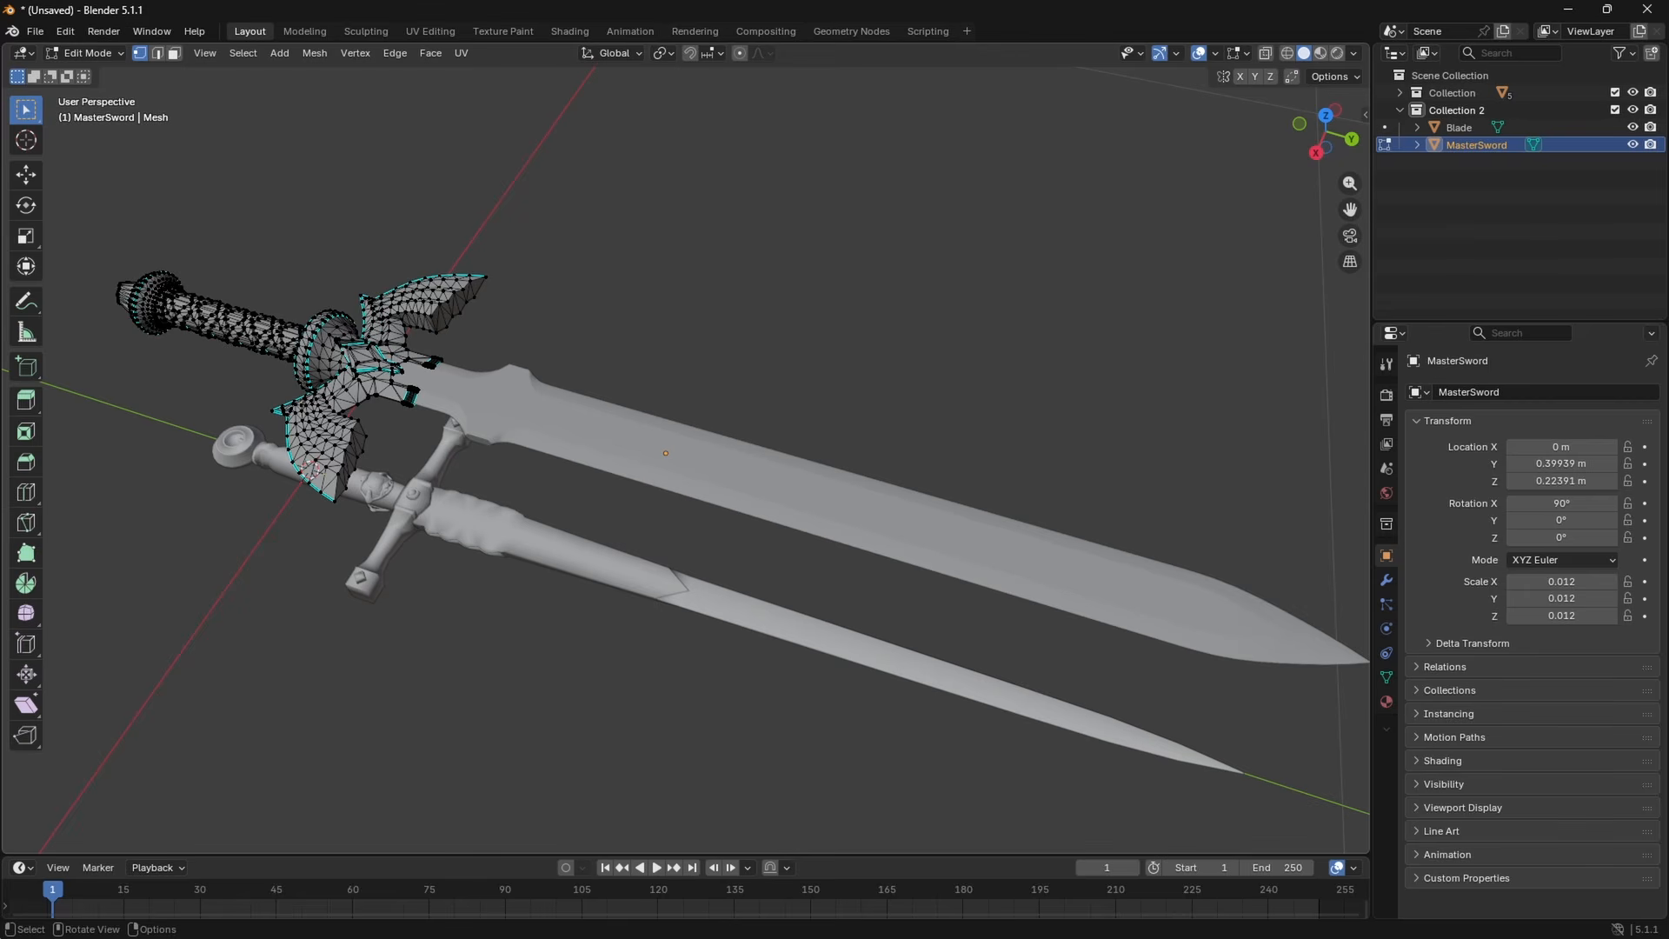
{"action": "key", "text": "l"}
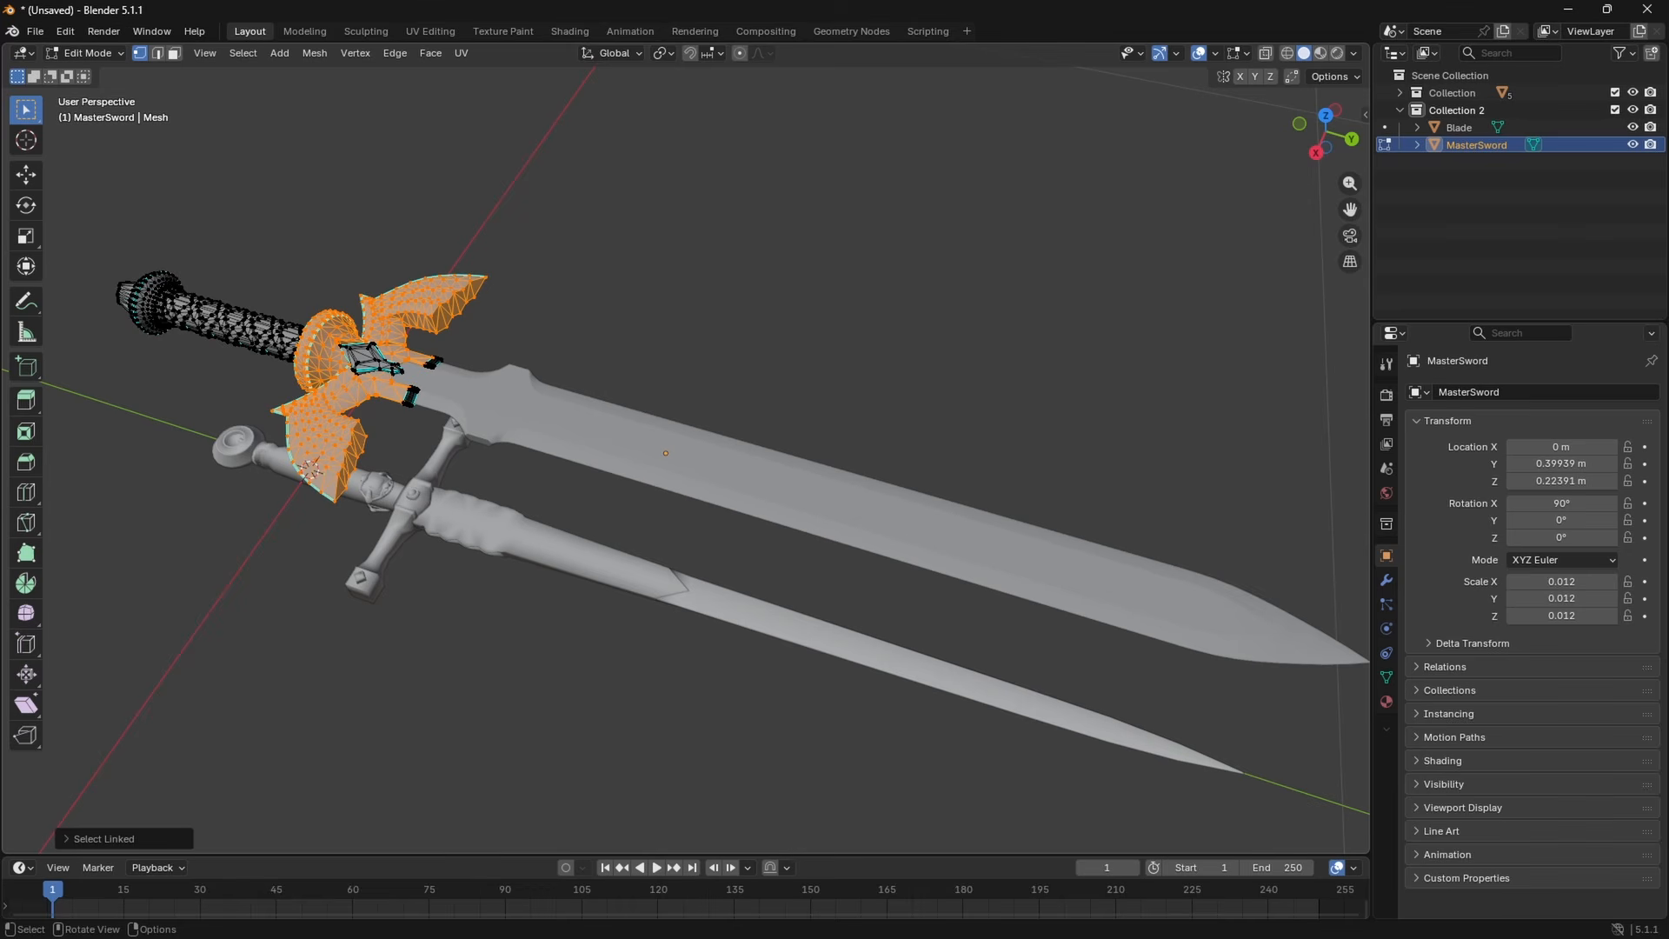
{"action": "key", "text": "p"}
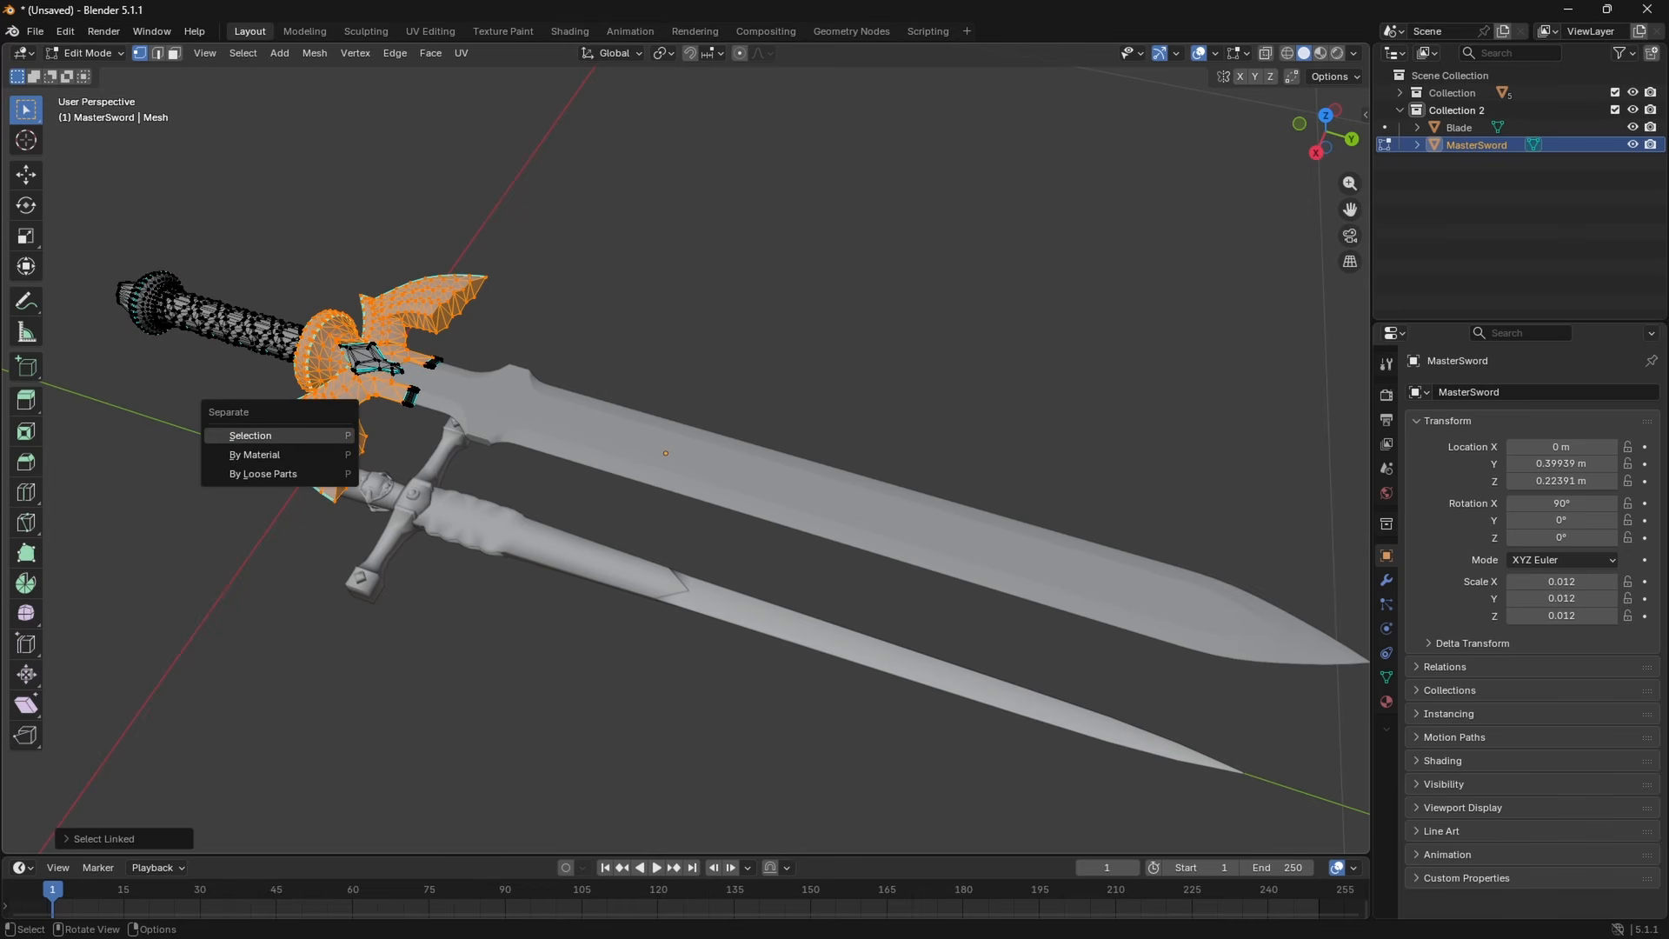
{"action": "left_click", "coordinate": [286, 432]}
{"action": "double_click", "coordinate": [1487, 162]}
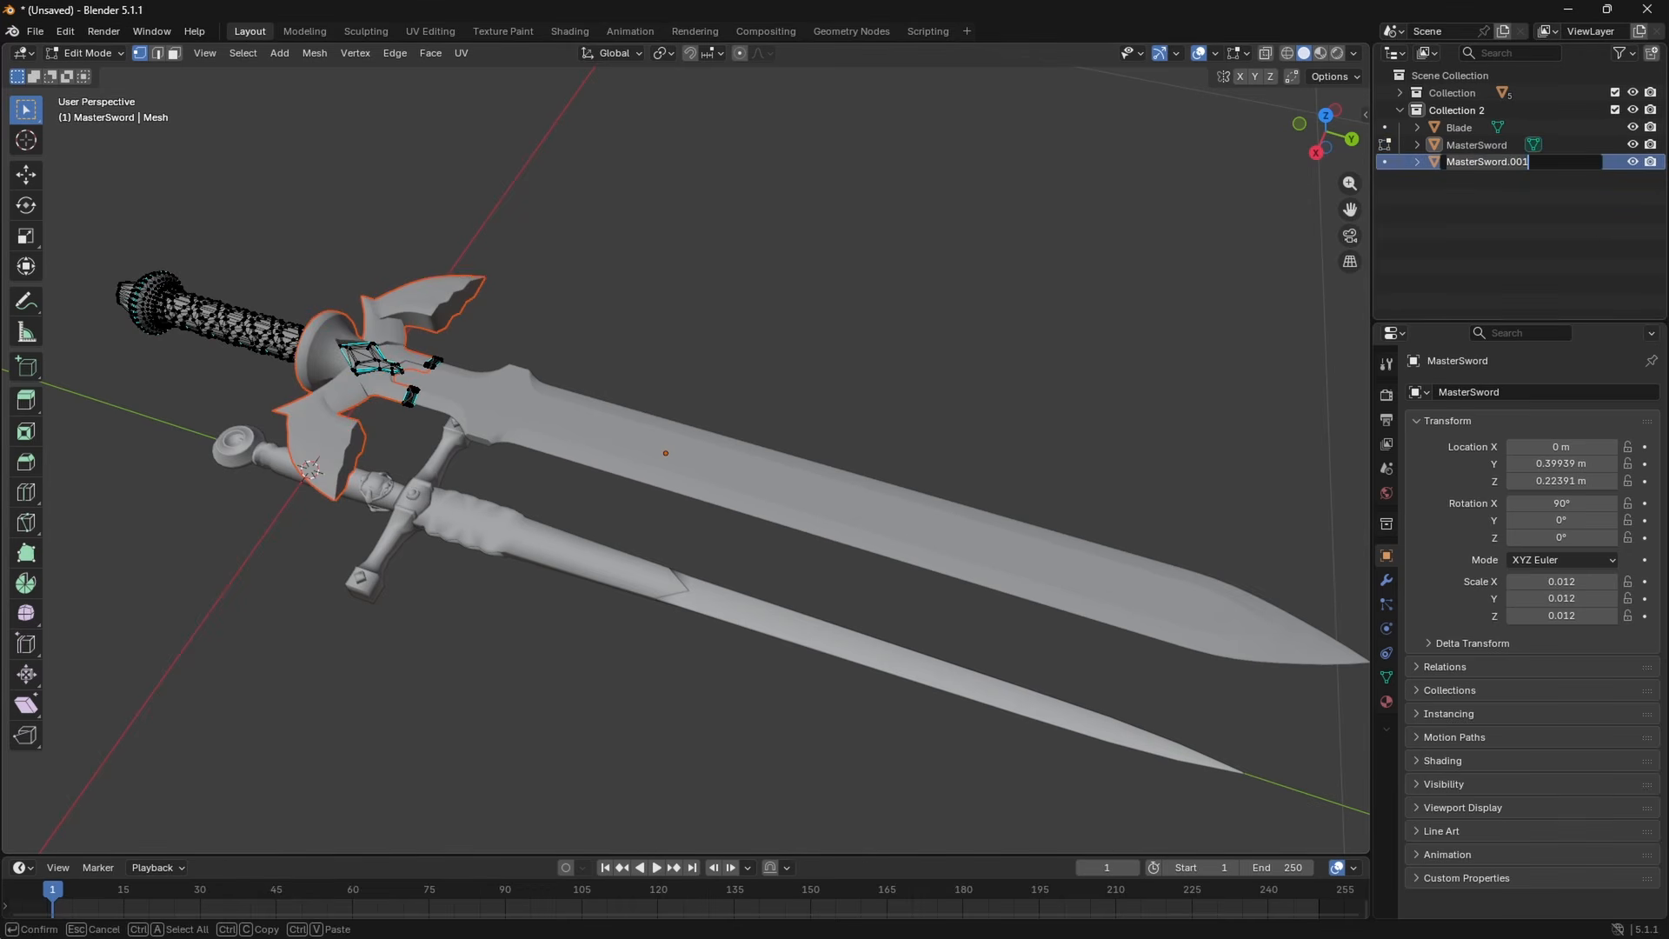
{"action": "type", "text": "Hilt"}
{"action": "key", "text": "Return"}
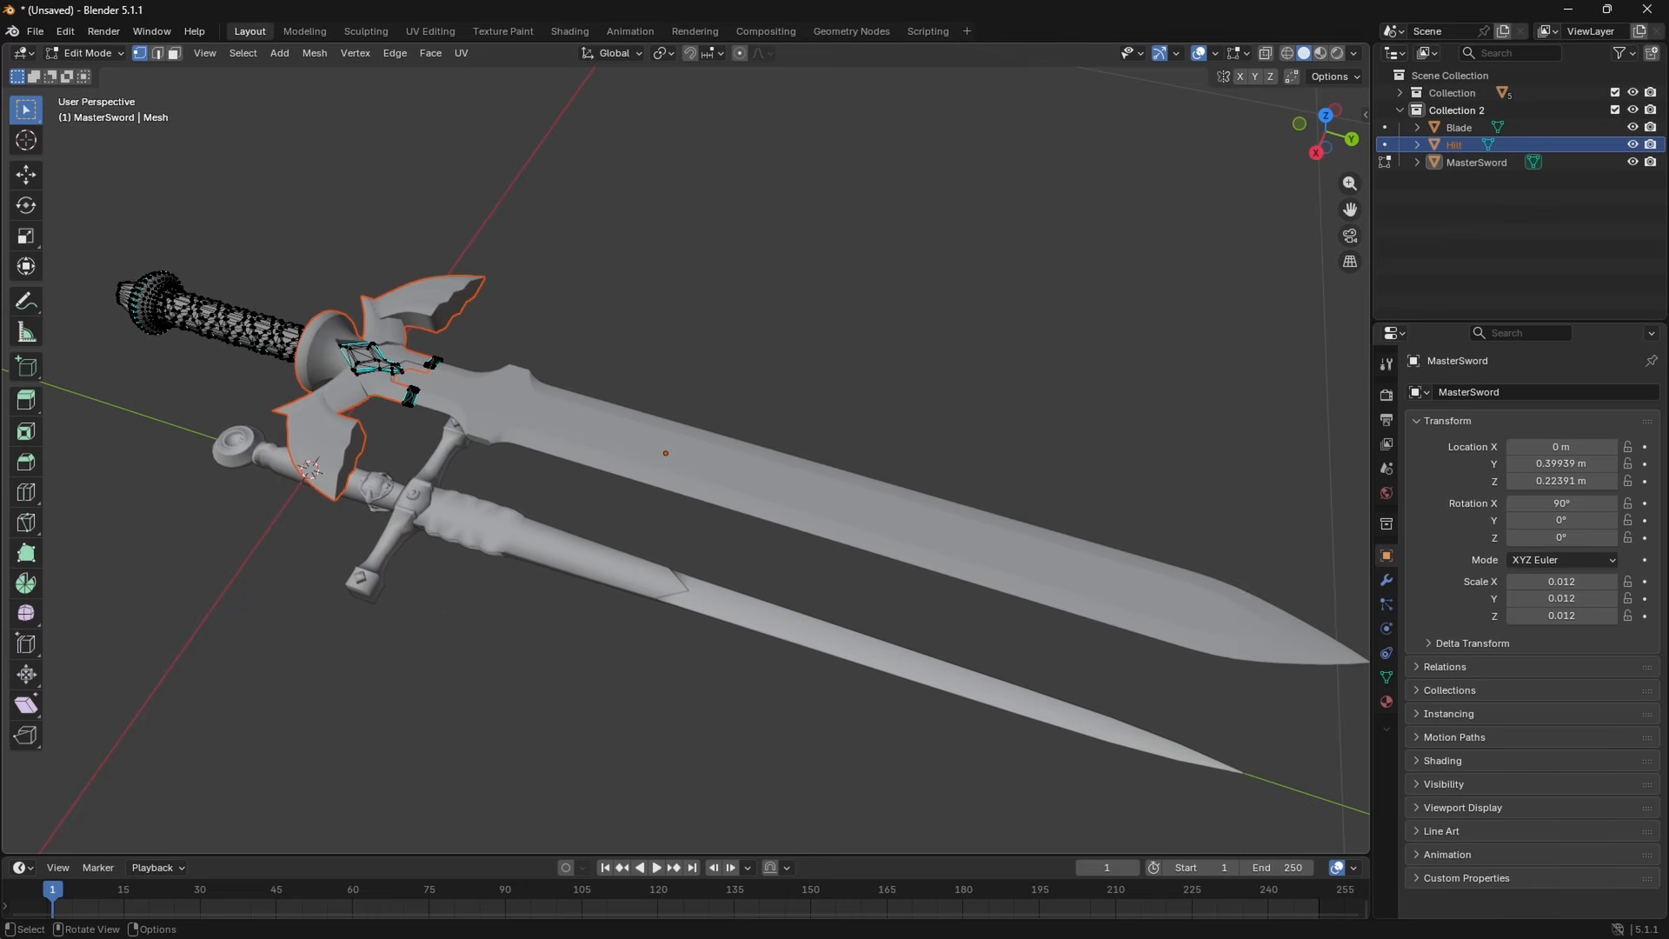
Step: Return to Object Mode and select the original sword's blade object, CD_PHM_01_Sword_0023_01
{"action": "left_click", "coordinate": [87, 53]}
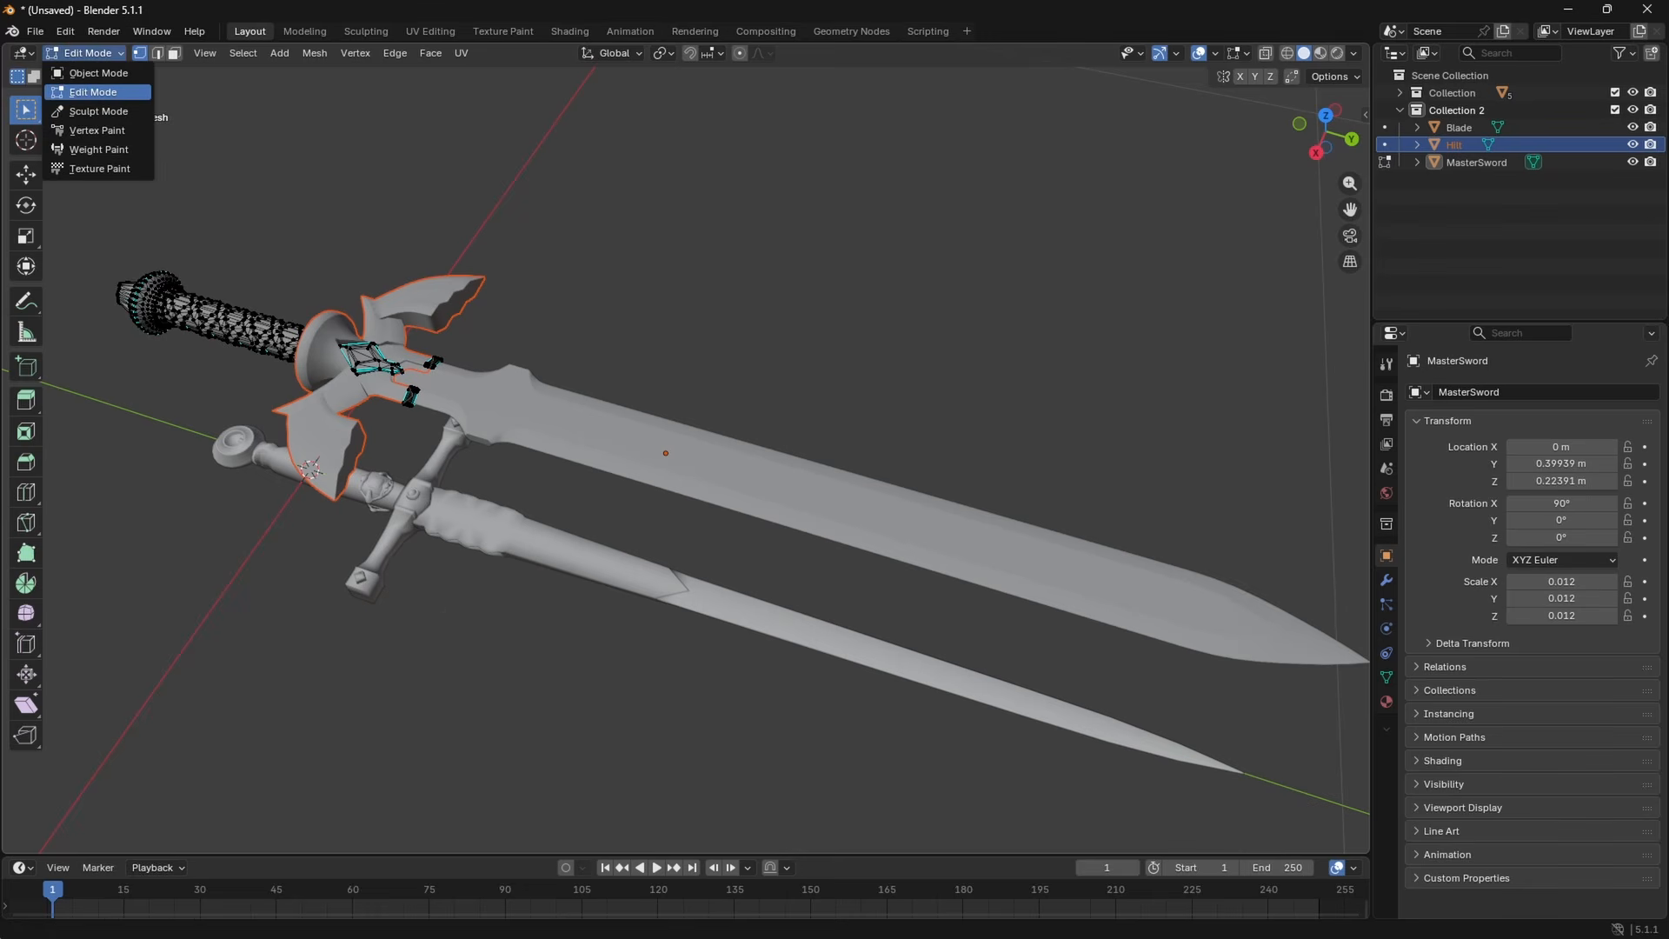
{"action": "left_click", "coordinate": [87, 73]}
{"action": "left_click", "coordinate": [1049, 676]}
{"action": "left_click", "coordinate": [965, 682]}
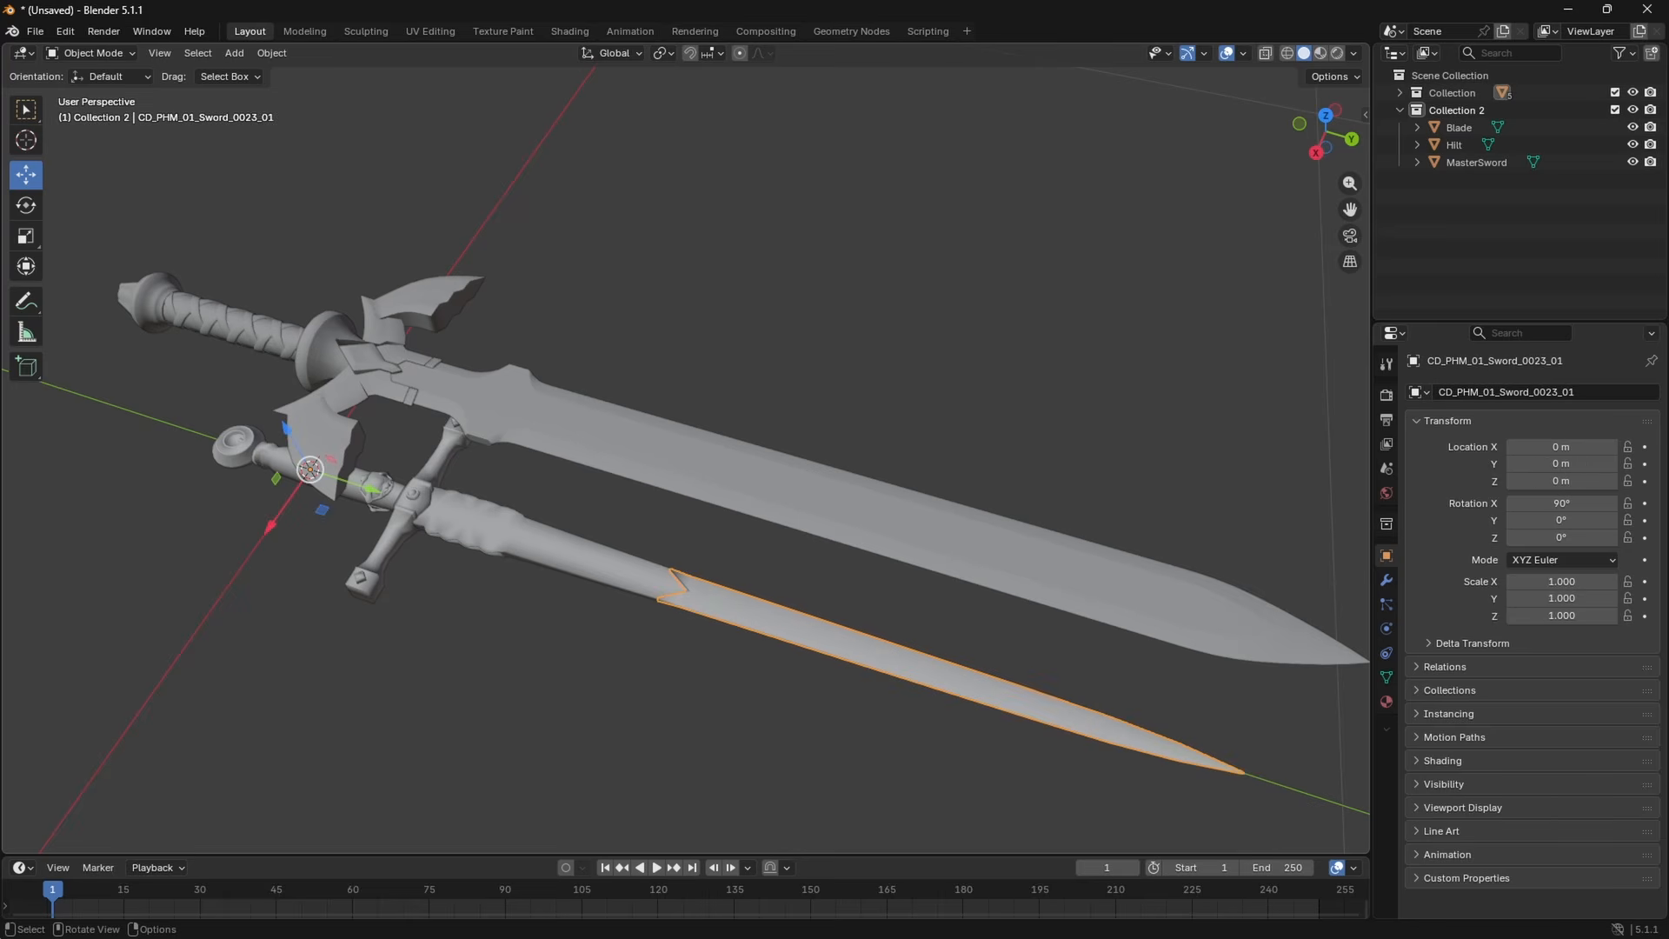
{"action": "left_click", "coordinate": [965, 548]}
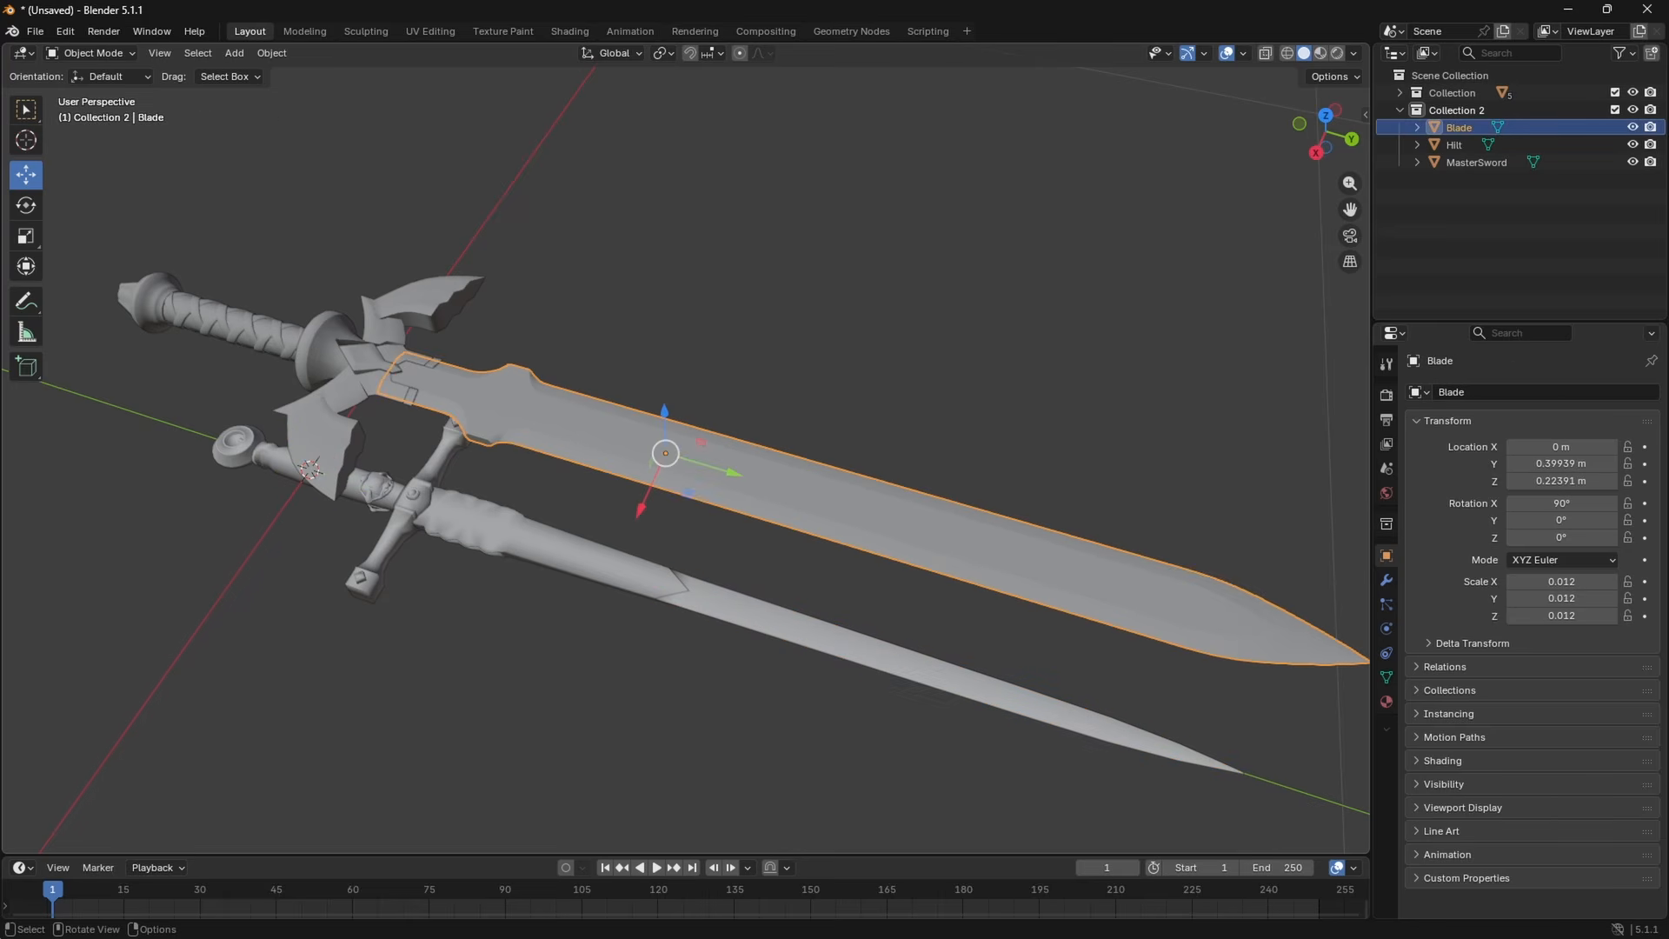
{"action": "left_click", "coordinate": [947, 676]}
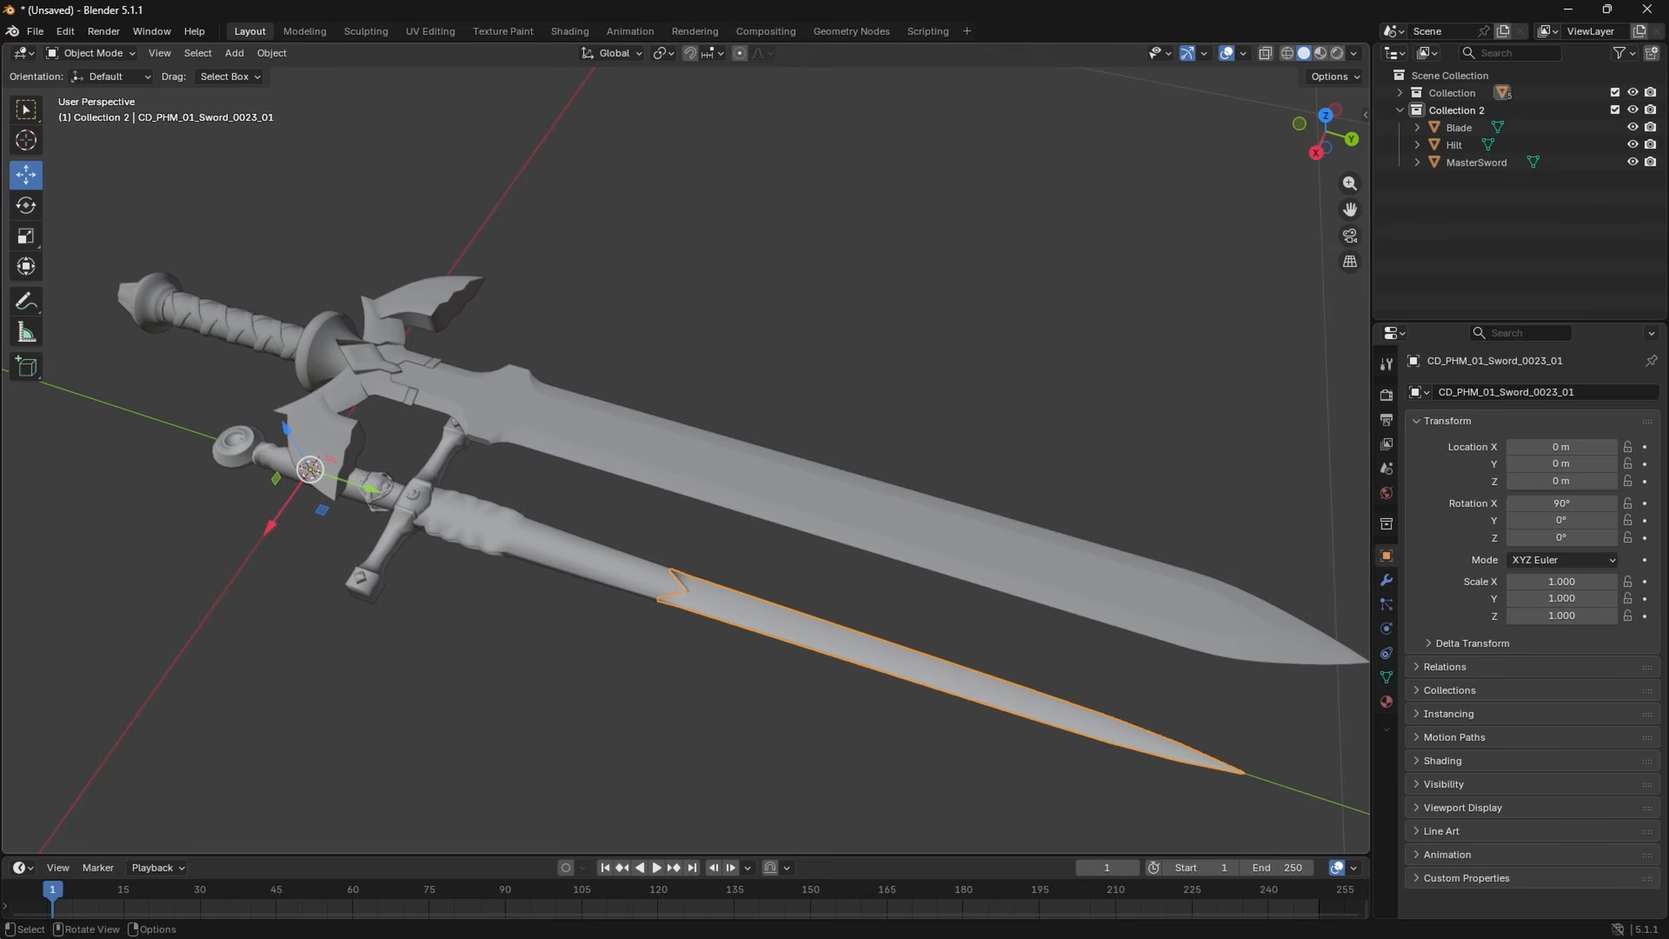
{"action": "middle_click_drag", "start_coordinate": [782, 487], "coordinate": [883, 496], "text": "shift"}
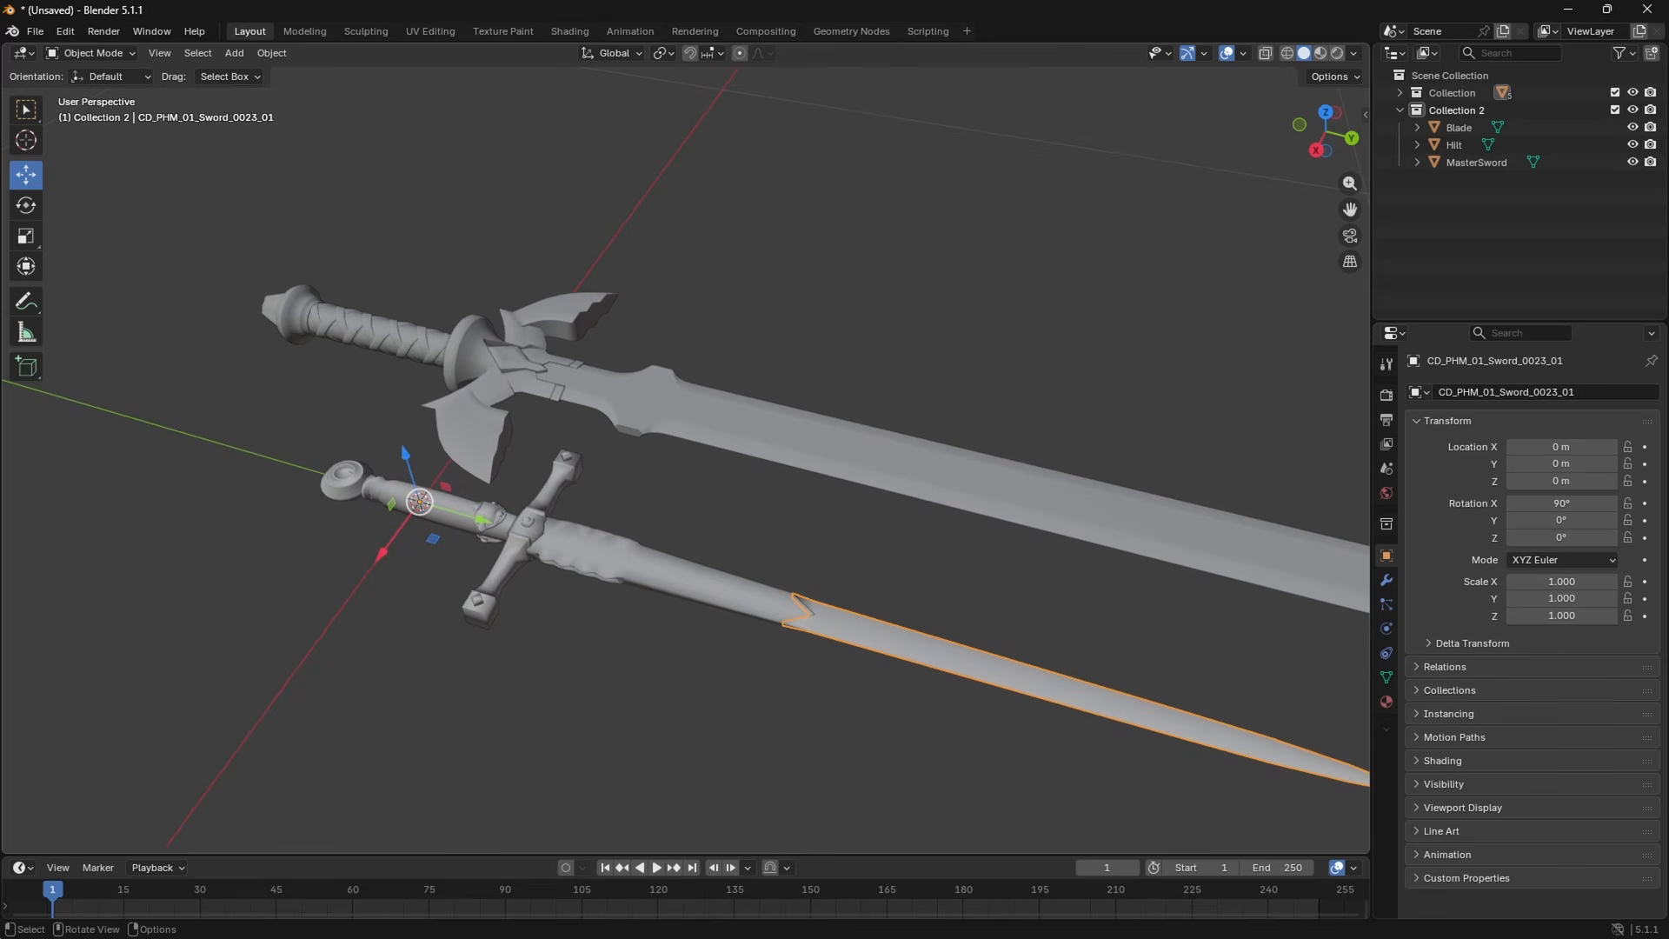
Step: Select the remaining MasterSword object in the scene and enter Edit Mode on its mesh
{"action": "left_click", "coordinate": [913, 470]}
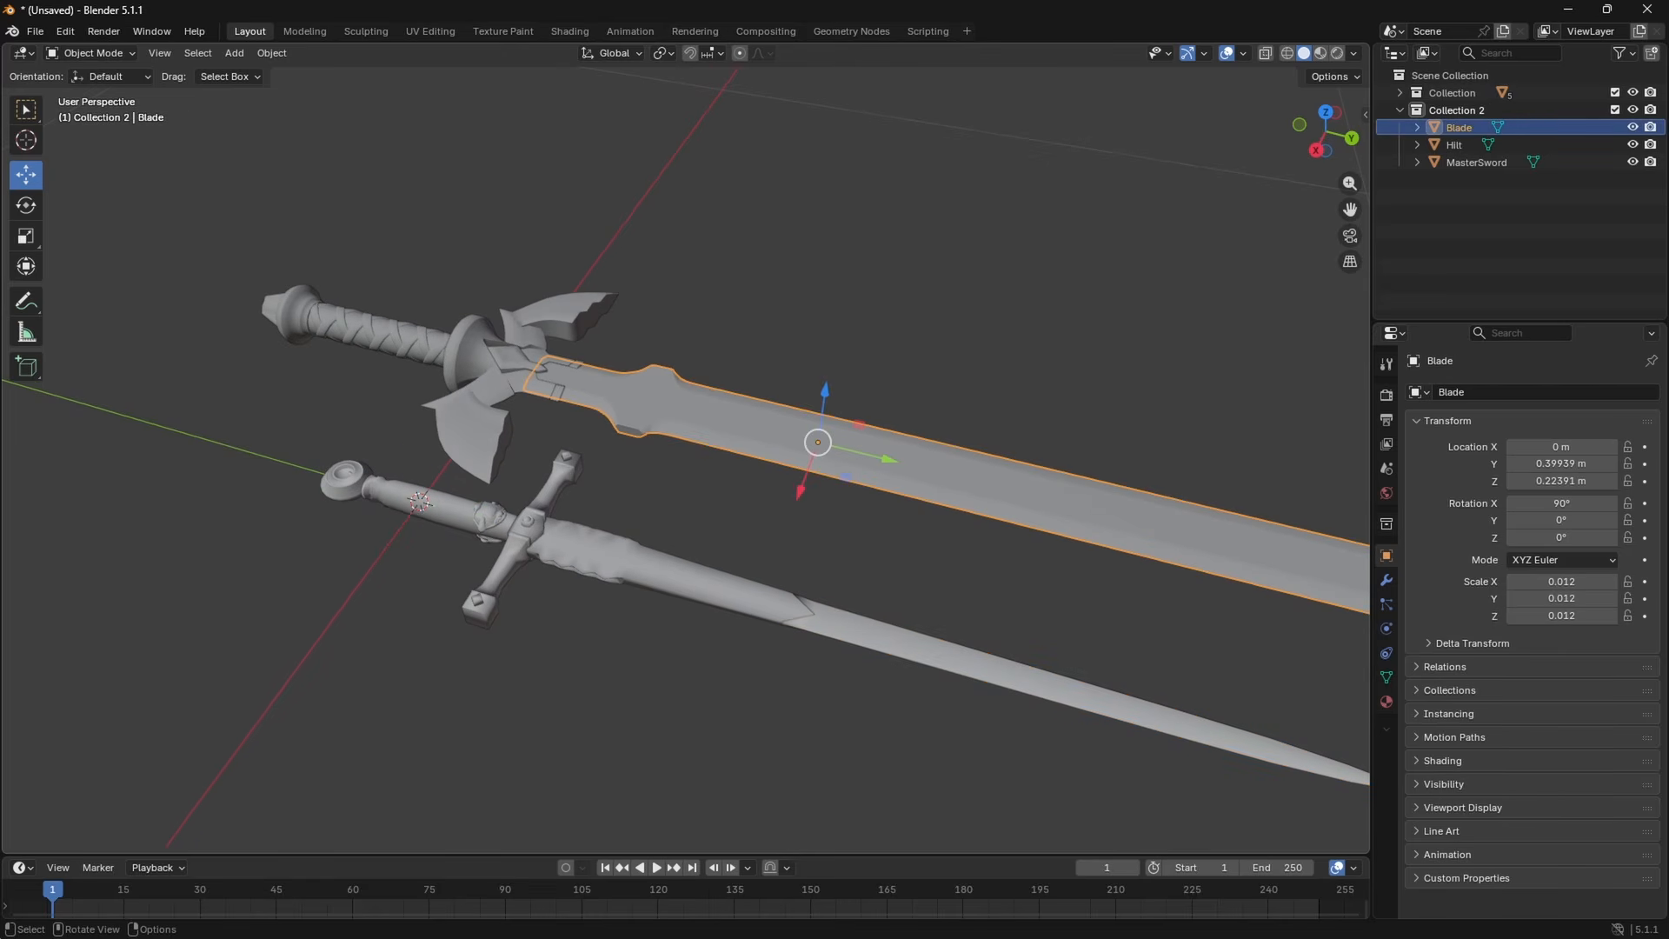
{"action": "left_click_drag", "start_coordinate": [217, 241], "coordinate": [609, 339]}
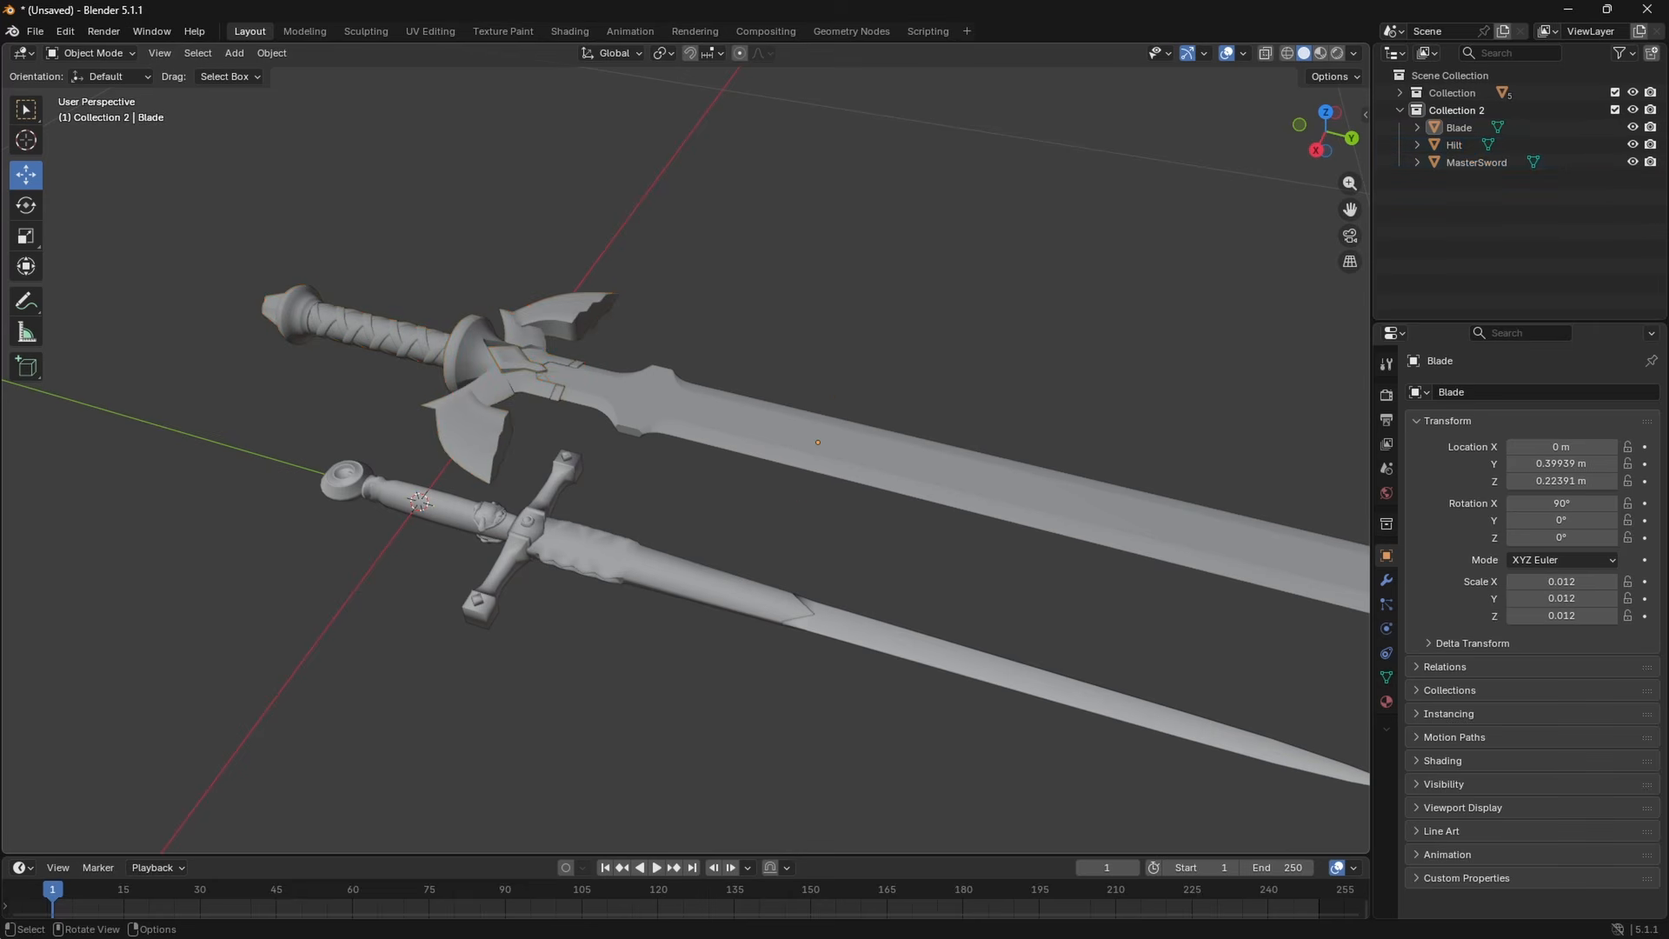
{"action": "left_click", "coordinate": [380, 335]}
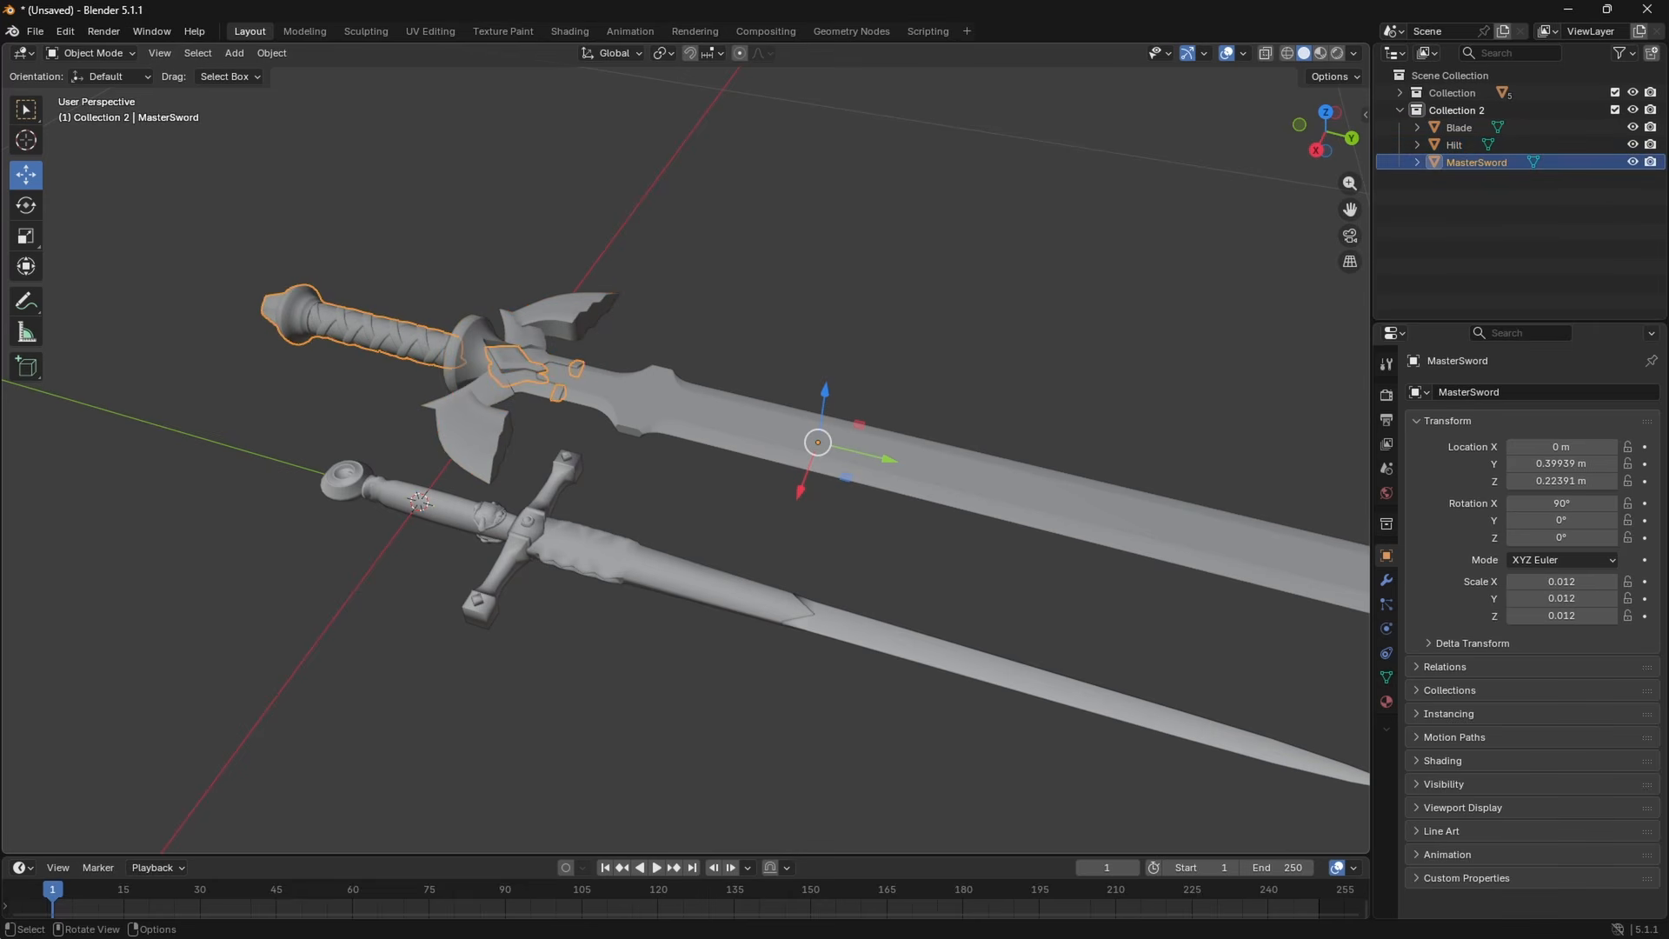
{"action": "left_click", "coordinate": [91, 53]}
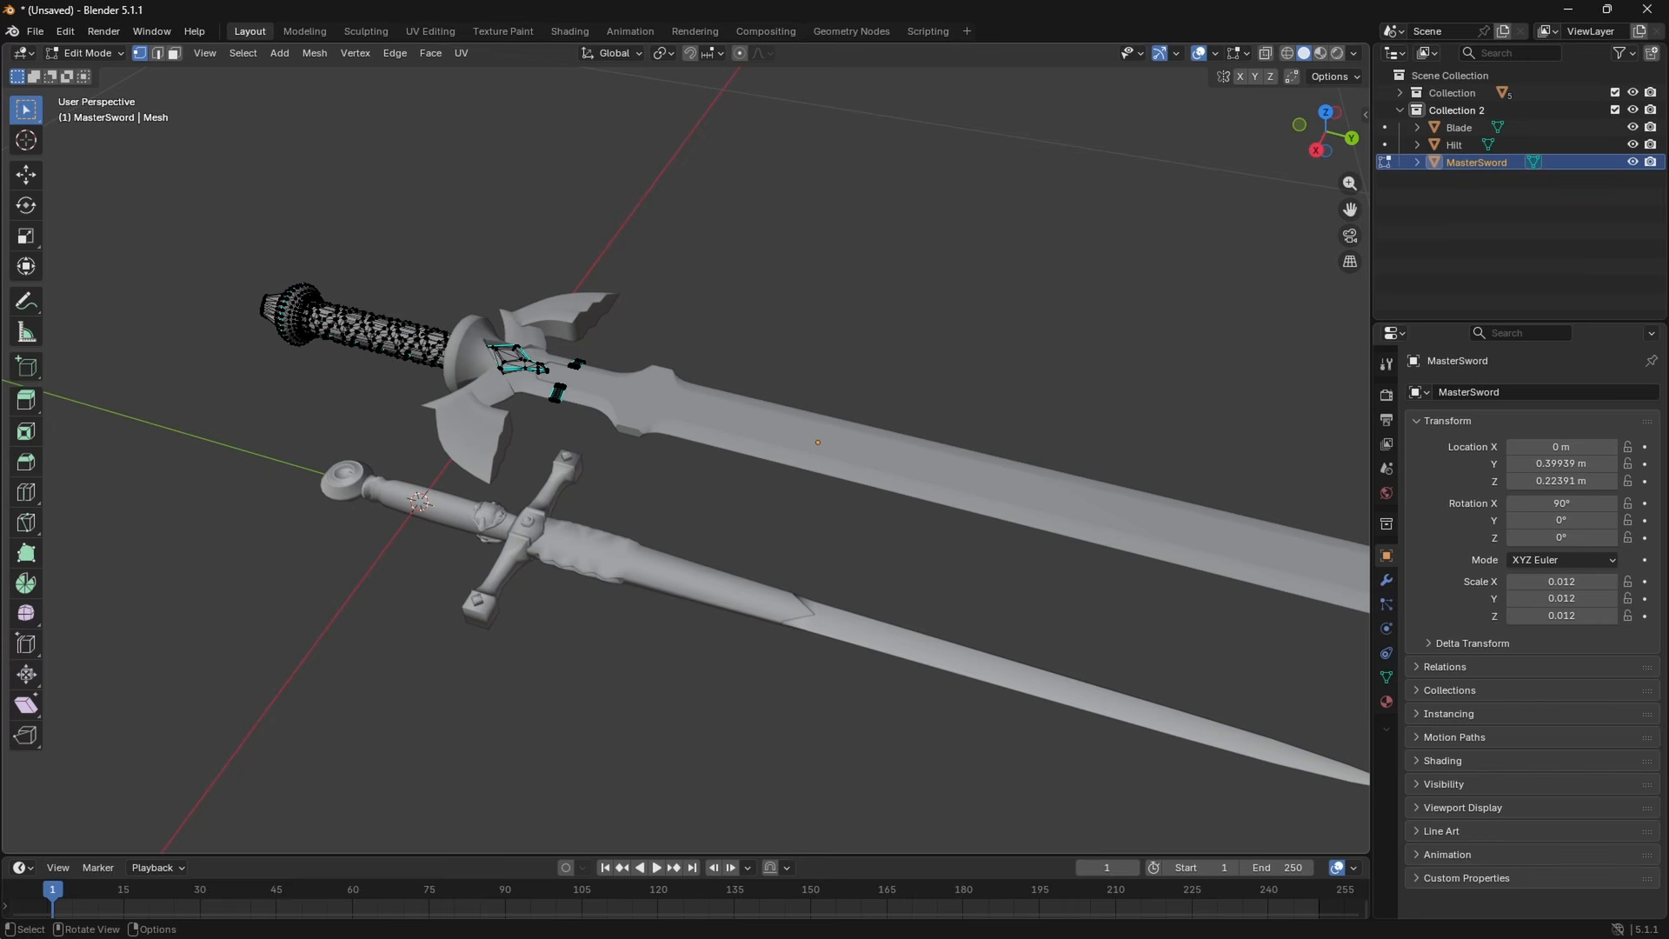
Step: Separate the MasterSword's linked grip wrap, guard ornament and blade band geometry into its own object by selection and rename it Wrap
{"action": "key", "text": "l"}
{"action": "key", "text": "l"}
{"action": "key", "text": "l"}
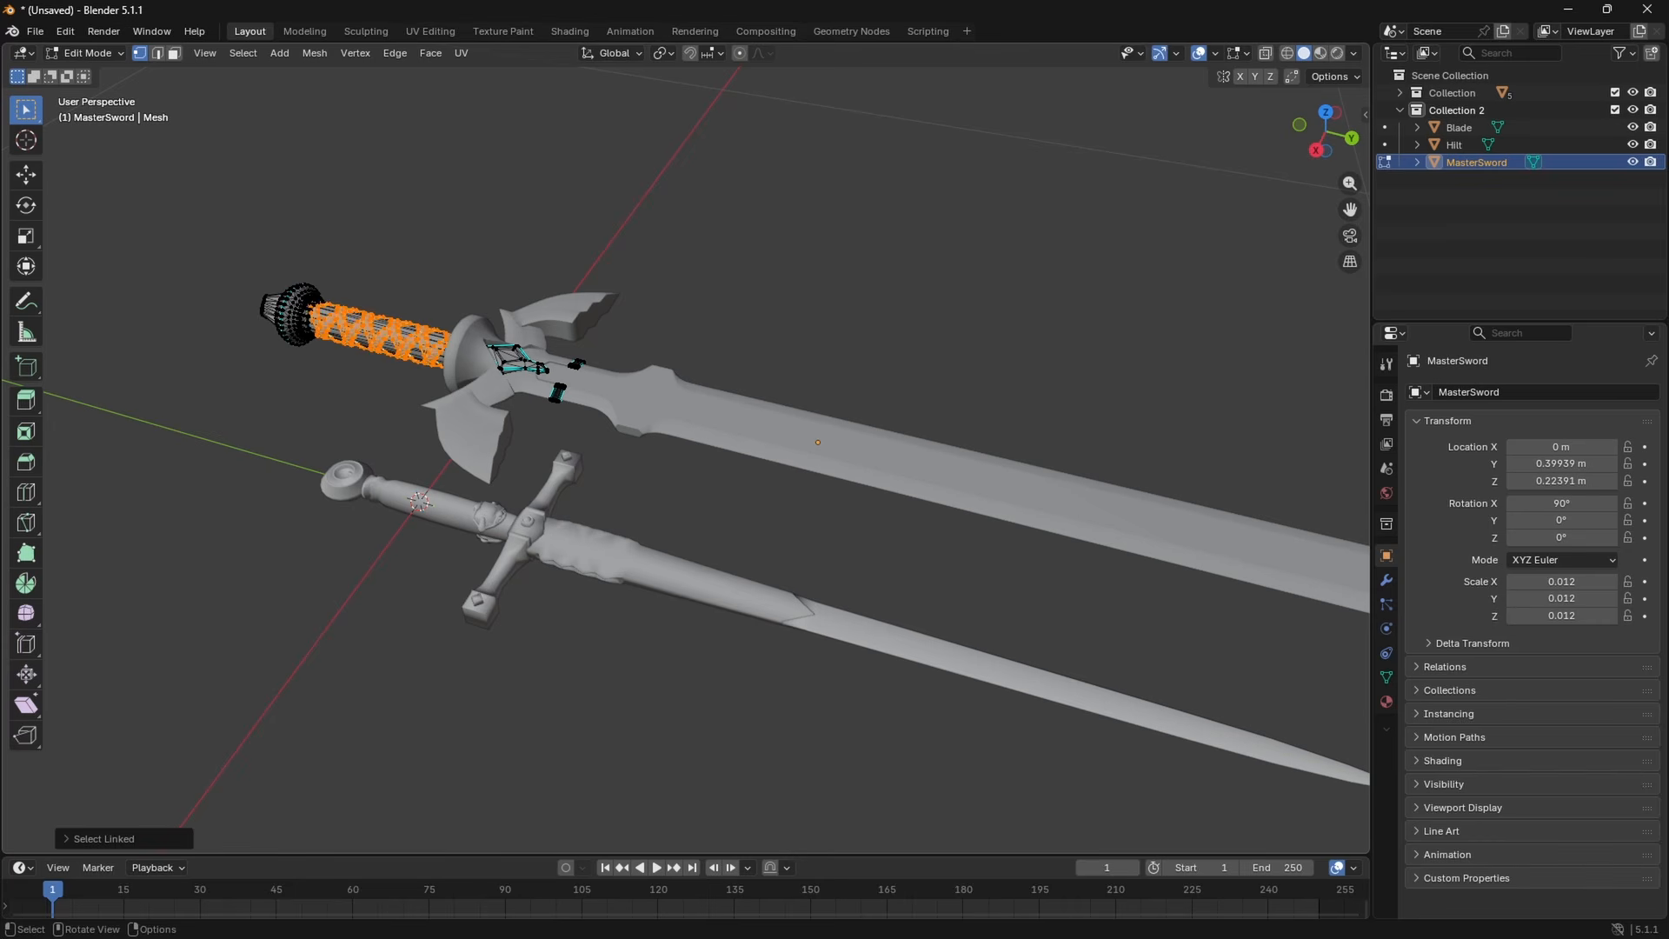
{"action": "mouse_move", "coordinate": [687, 452]}
{"action": "middle_mouse_down"}
{"action": "mouse_move", "coordinate": [721, 434]}
{"action": "mouse_move", "coordinate": [670, 470]}
{"action": "mouse_move", "coordinate": [696, 445]}
{"action": "middle_mouse_up"}
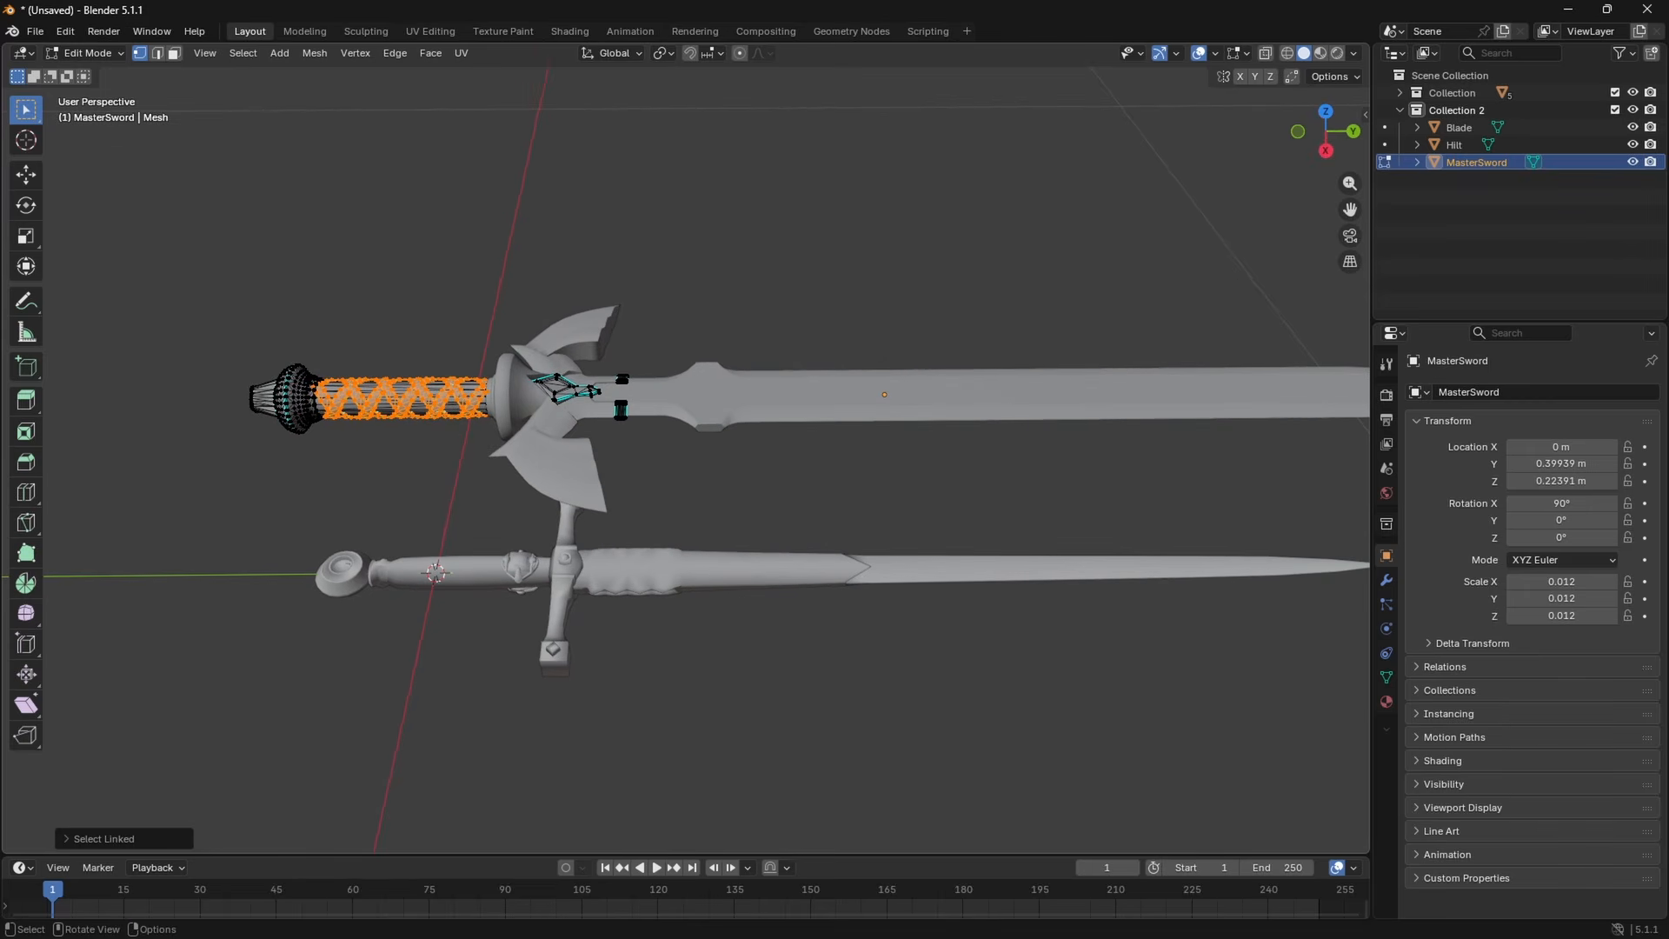
{"action": "key", "text": "l"}
{"action": "mouse_move", "coordinate": [622, 380]}
{"action": "middle_mouse_down"}
{"action": "mouse_move", "coordinate": [721, 344]}
{"action": "mouse_move", "coordinate": [643, 357]}
{"action": "mouse_move", "coordinate": [596, 396]}
{"action": "middle_mouse_up"}
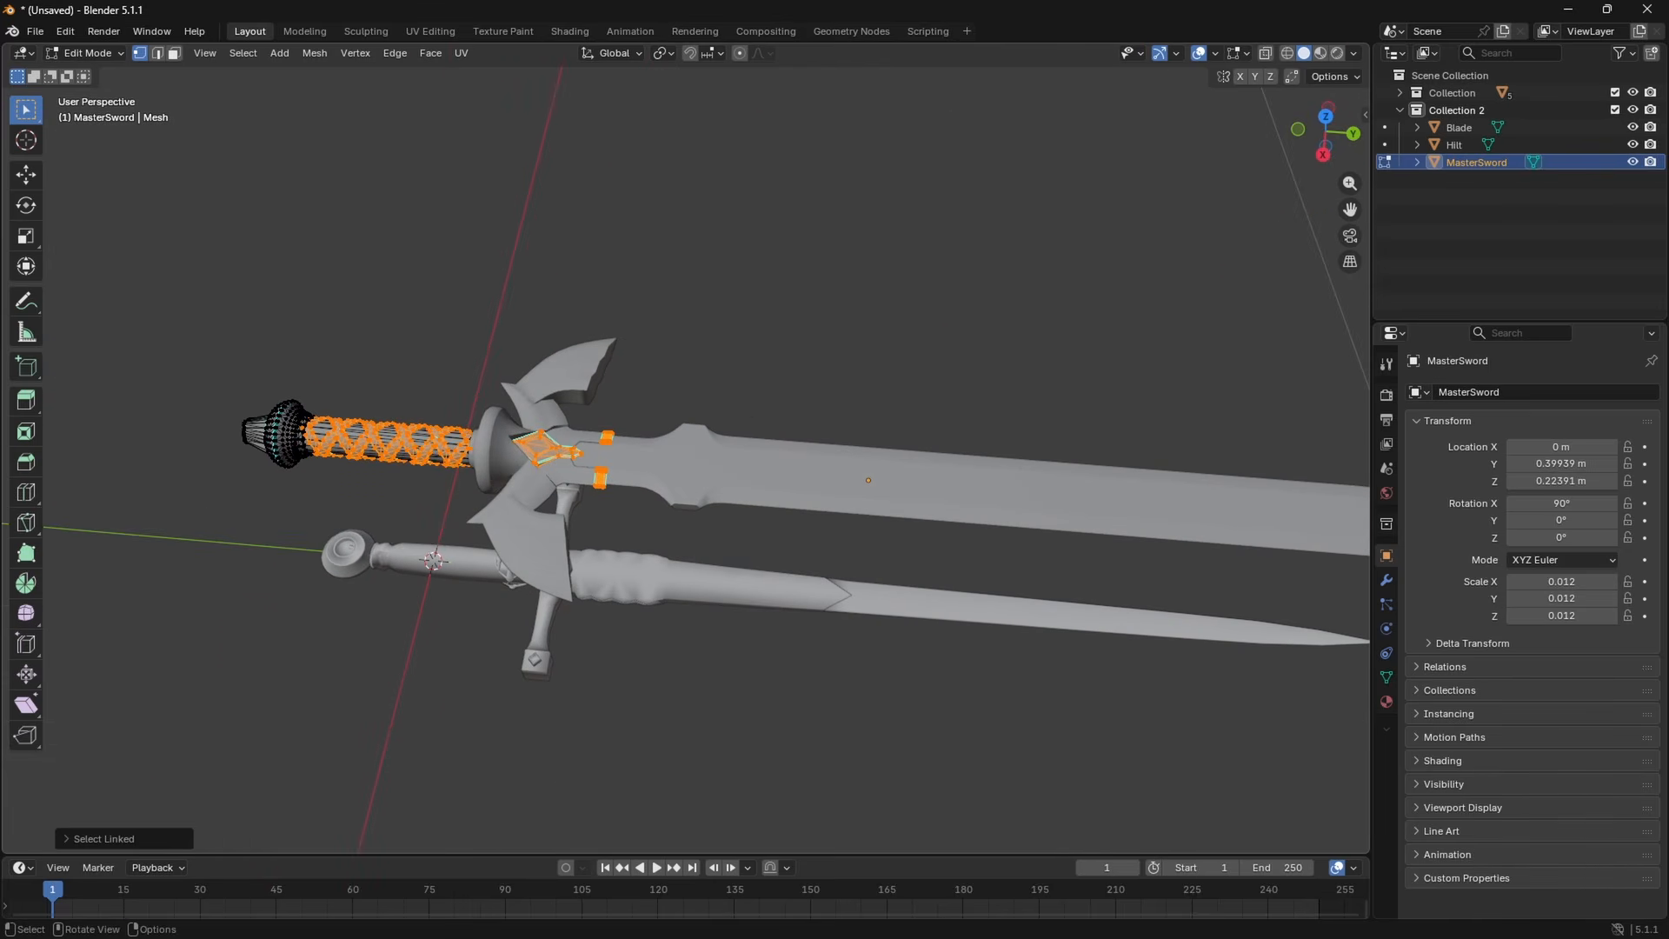
{"action": "mouse_move", "coordinate": [596, 395]}
{"action": "middle_mouse_down"}
{"action": "mouse_move", "coordinate": [634, 374]}
{"action": "mouse_move", "coordinate": [609, 398]}
{"action": "middle_mouse_up"}
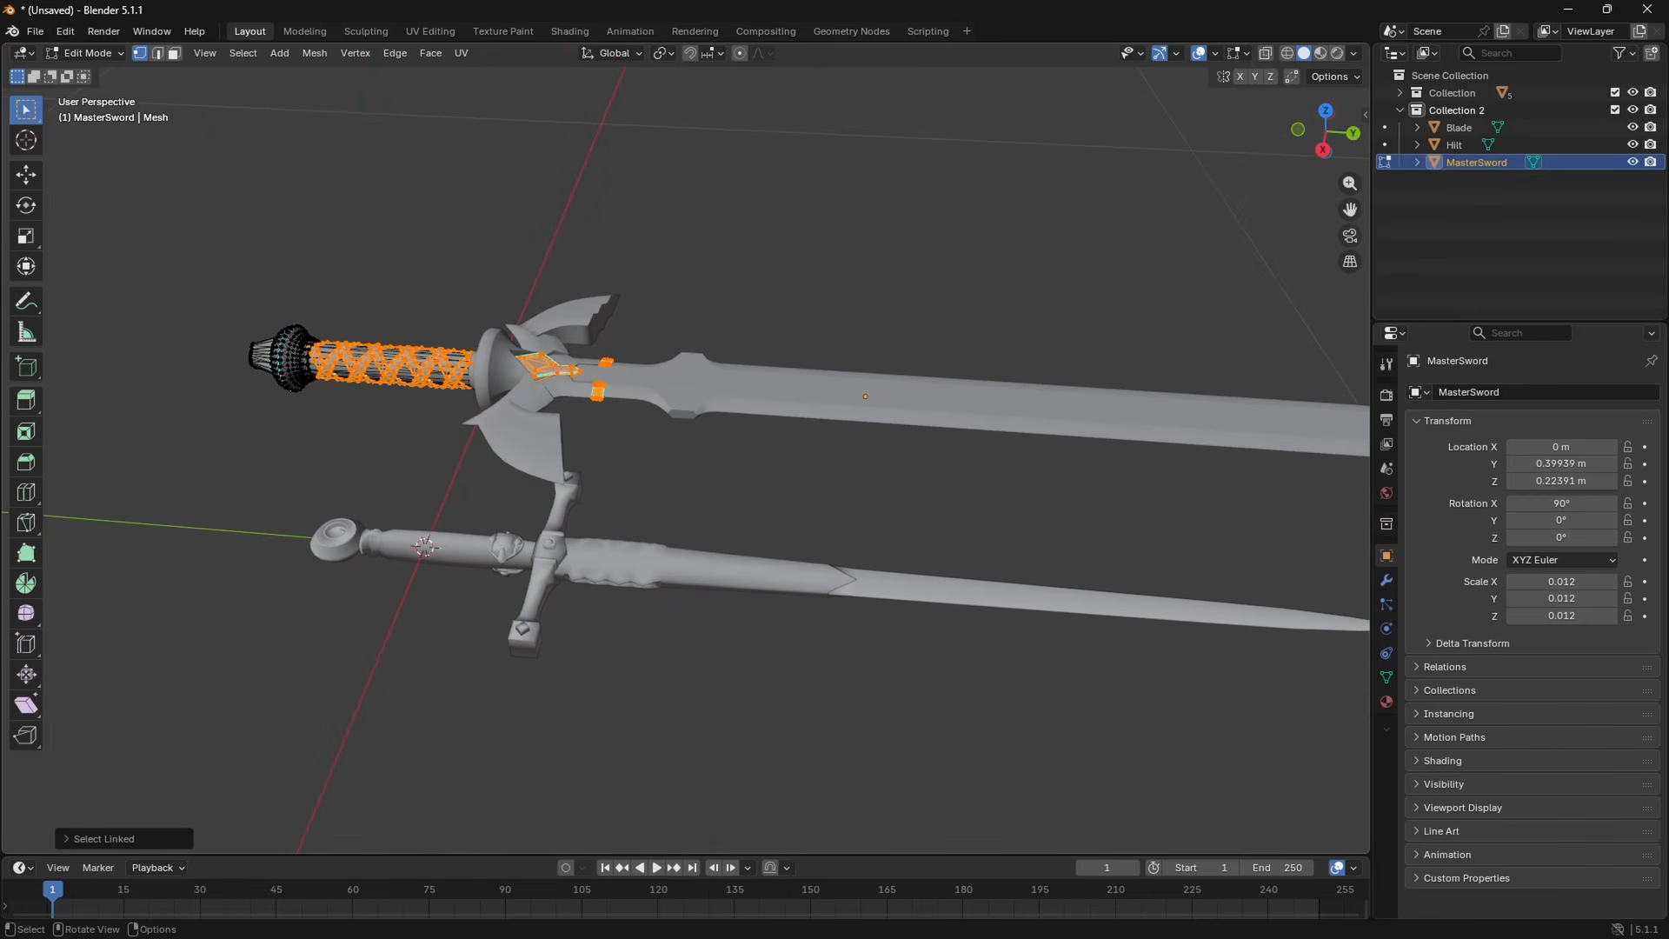
{"action": "key", "text": "p"}
{"action": "left_click", "coordinate": [609, 479]}
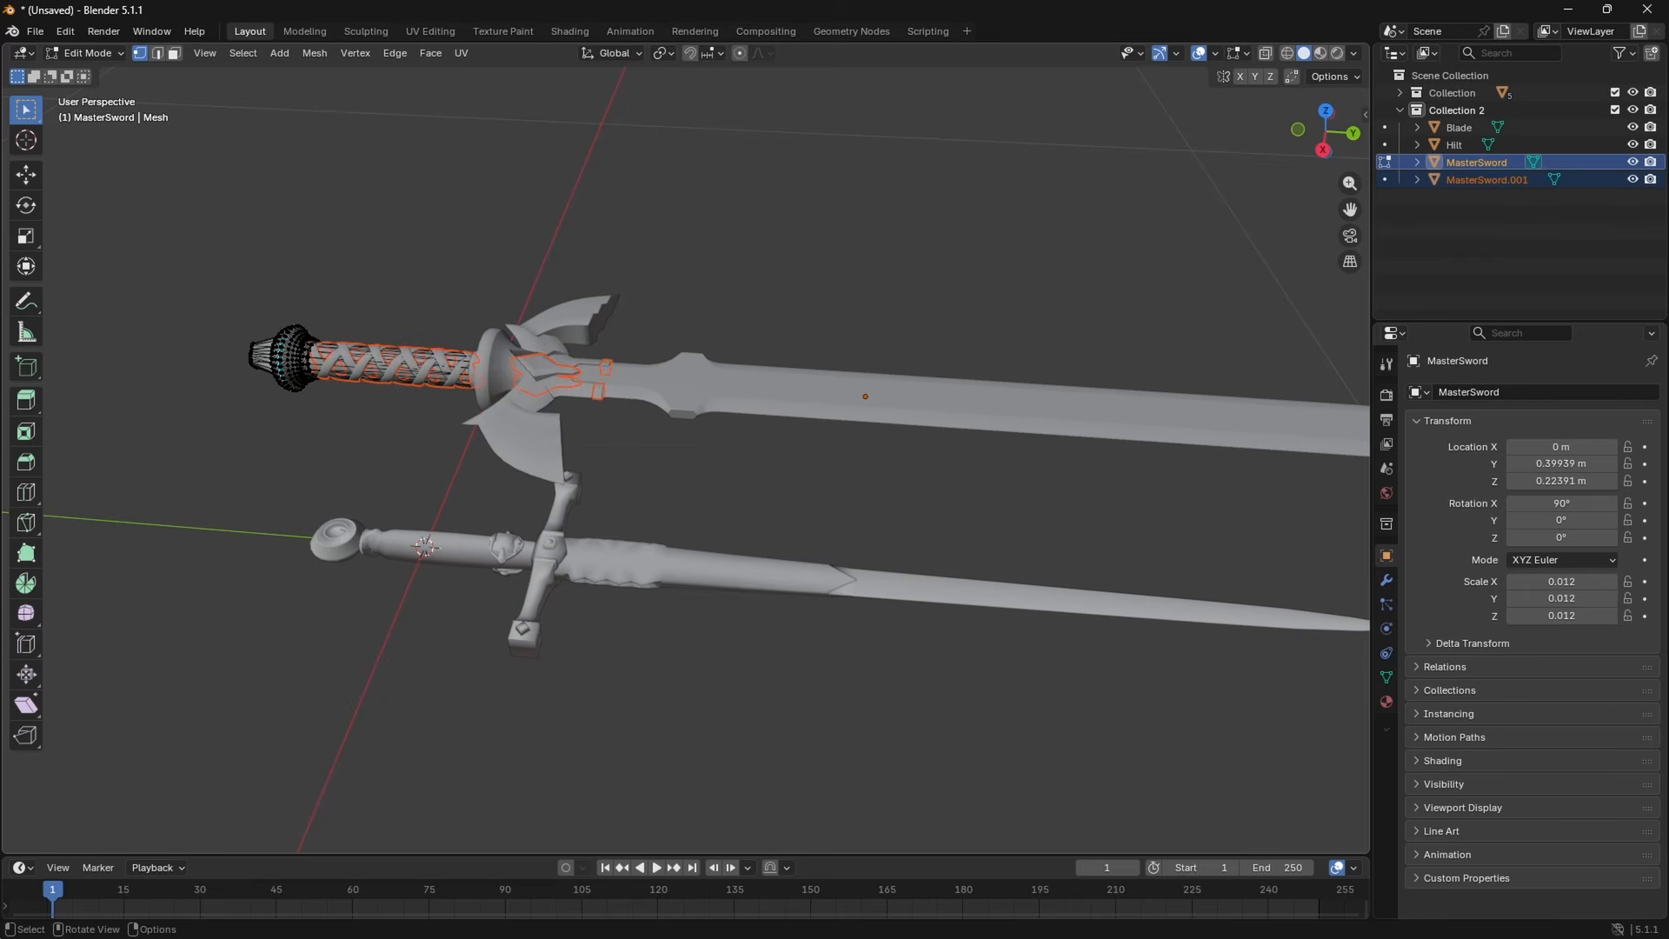
{"action": "double_click", "coordinate": [1487, 179]}
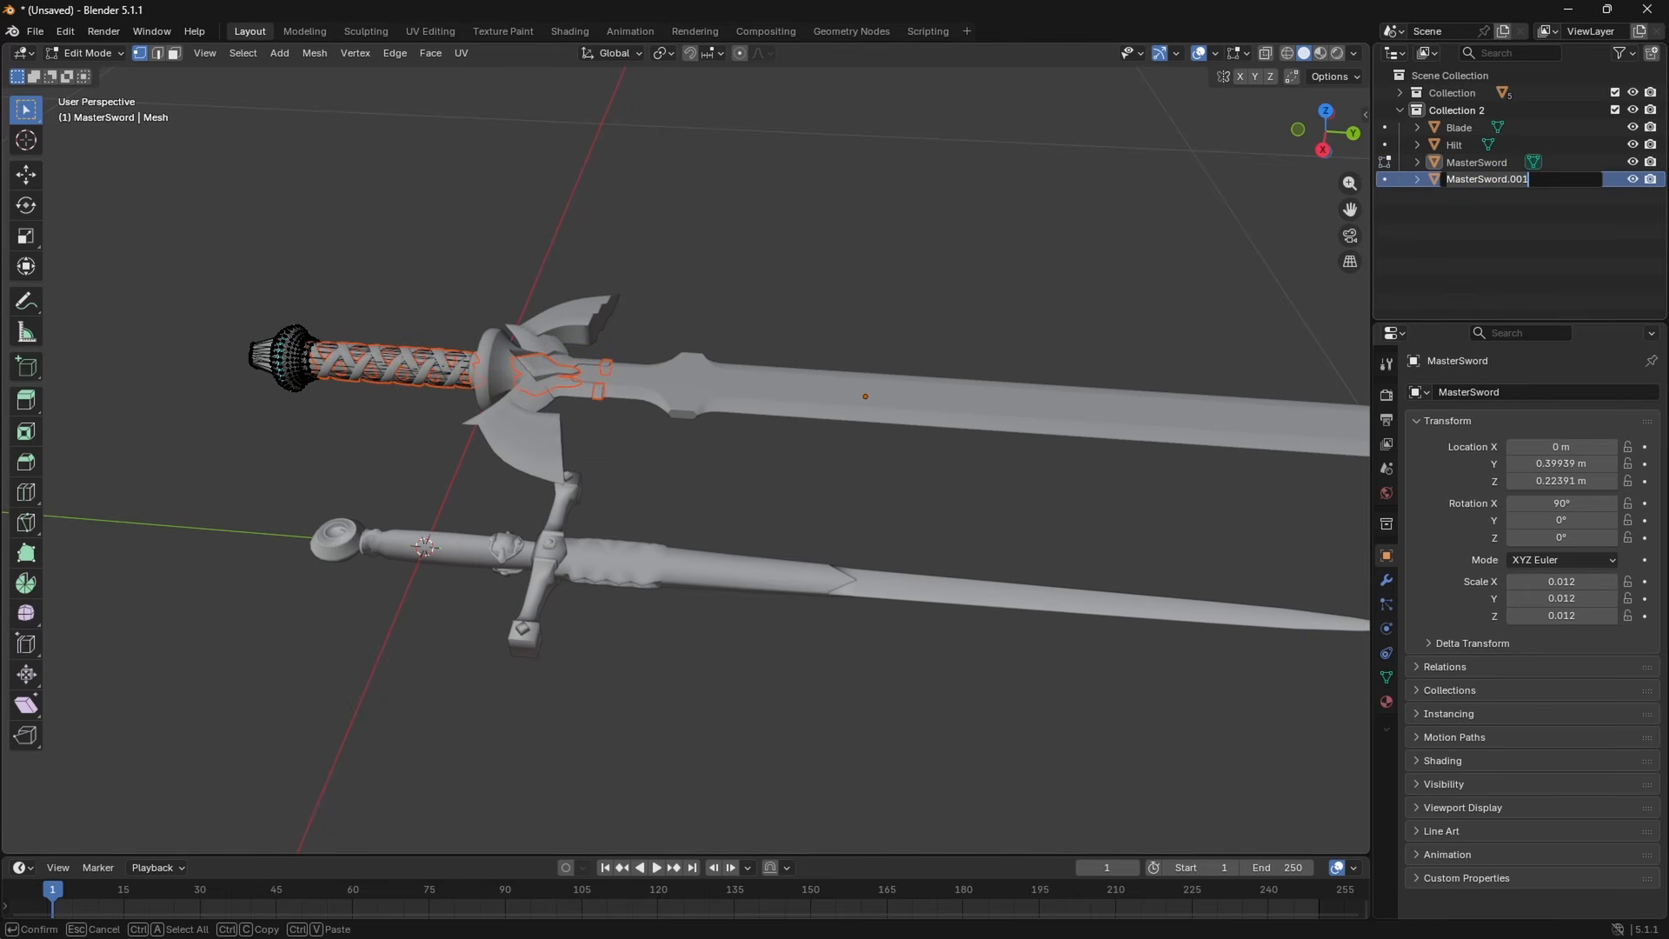
{"action": "type", "text": "Wrap"}
{"action": "key", "text": "Return"}
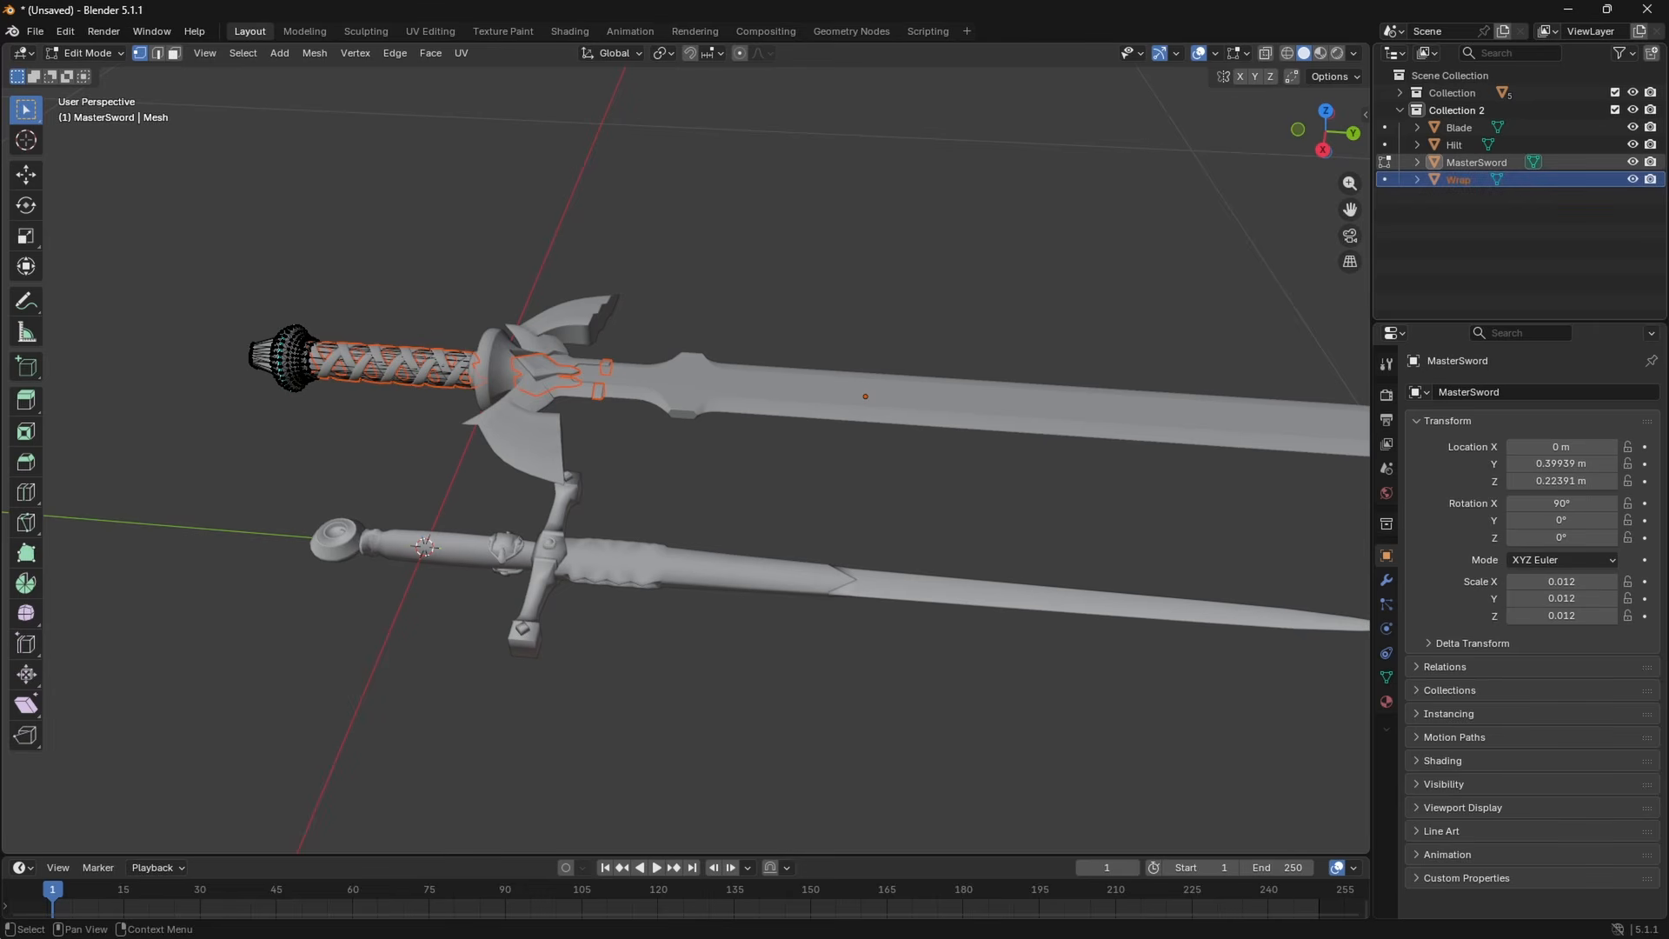
Step: Separate the MasterSword's linked grip geometry beneath the wrap into its own object by selection, using face selection, and rename it Handle
{"action": "left_click", "coordinate": [1477, 162]}
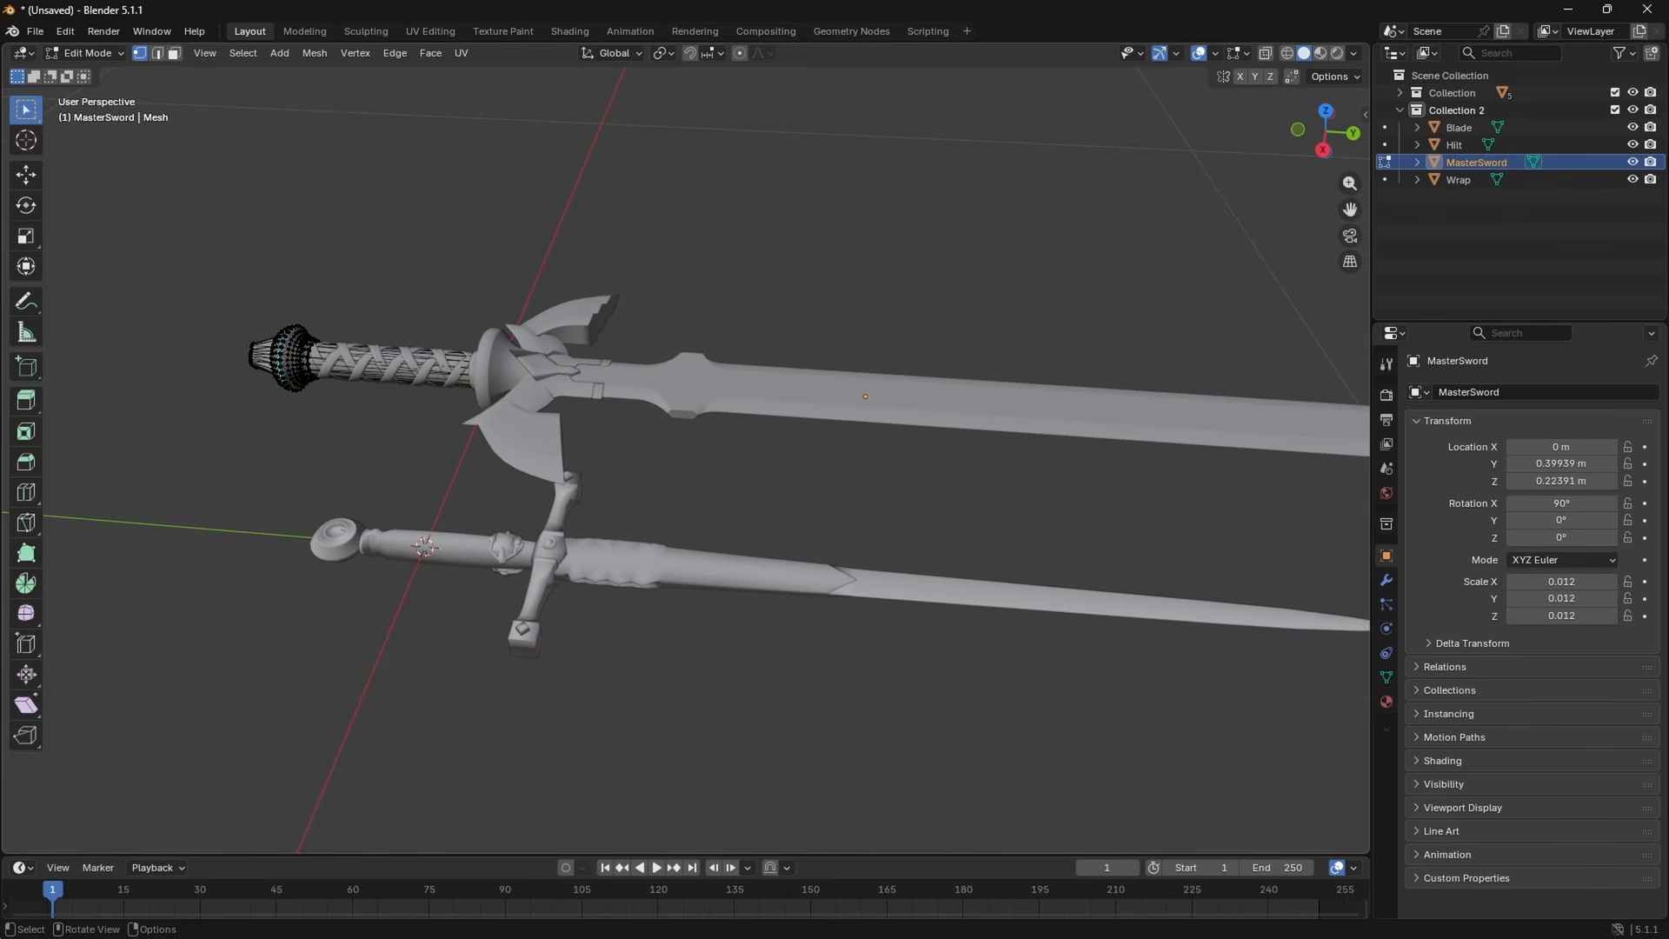
{"action": "scroll", "coordinate": [686, 461], "scroll_direction": "up", "scroll_amount": 5}
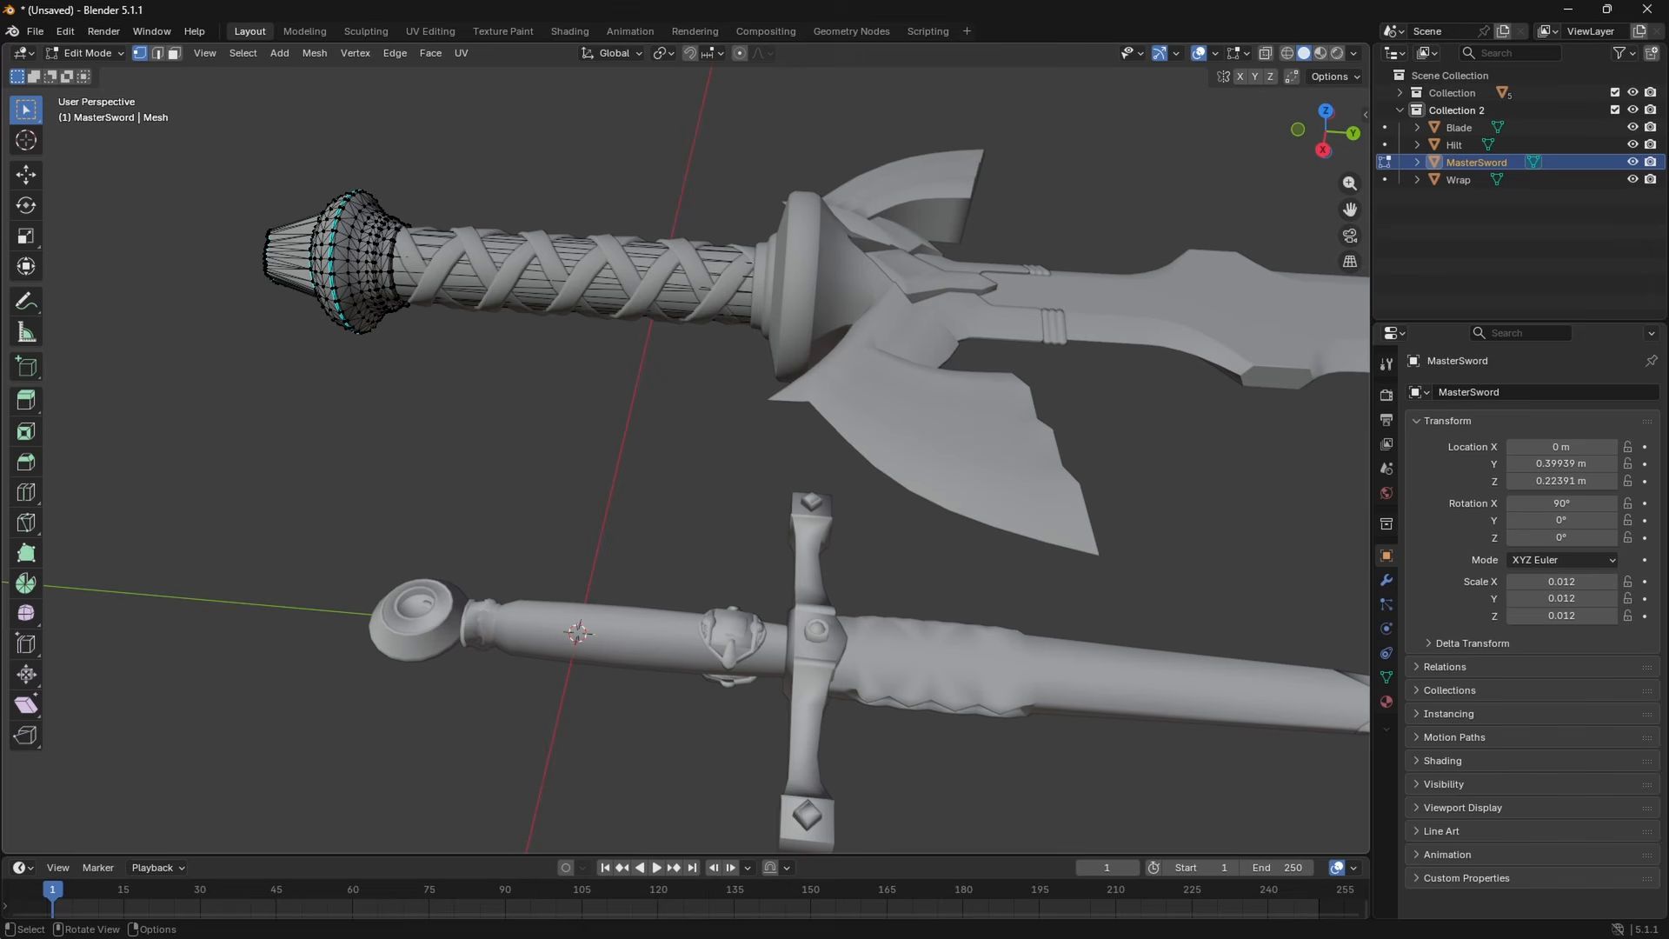
{"action": "key", "text": "2"}
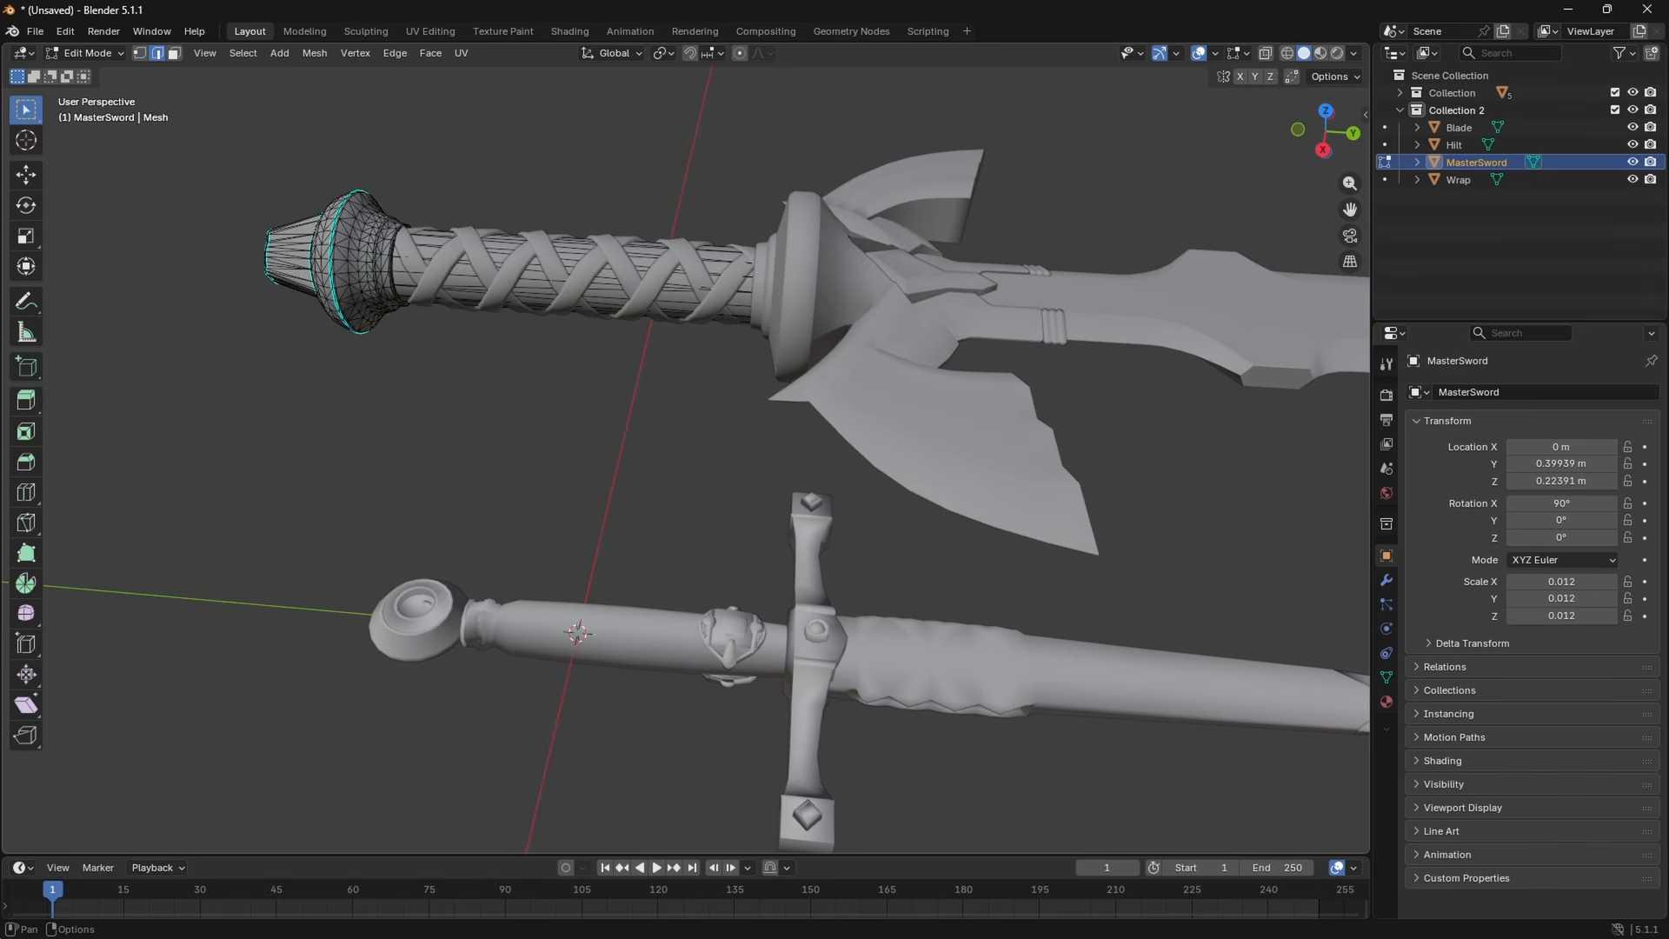
{"action": "key", "text": "3"}
{"action": "key", "text": "l"}
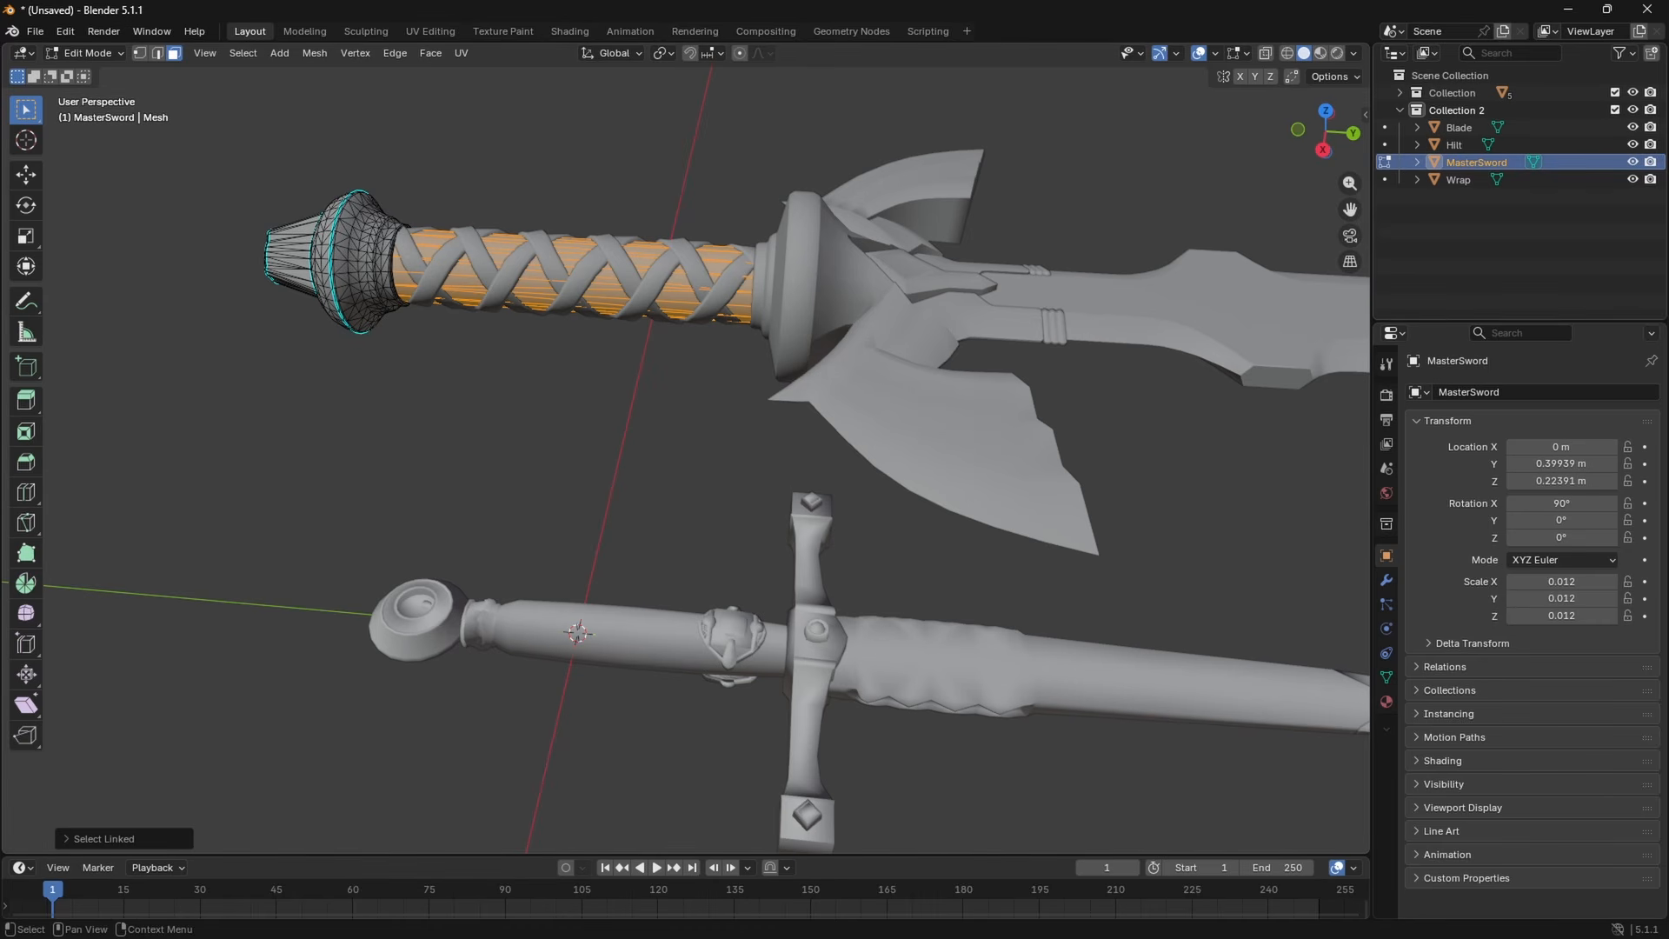
{"action": "key", "text": "p"}
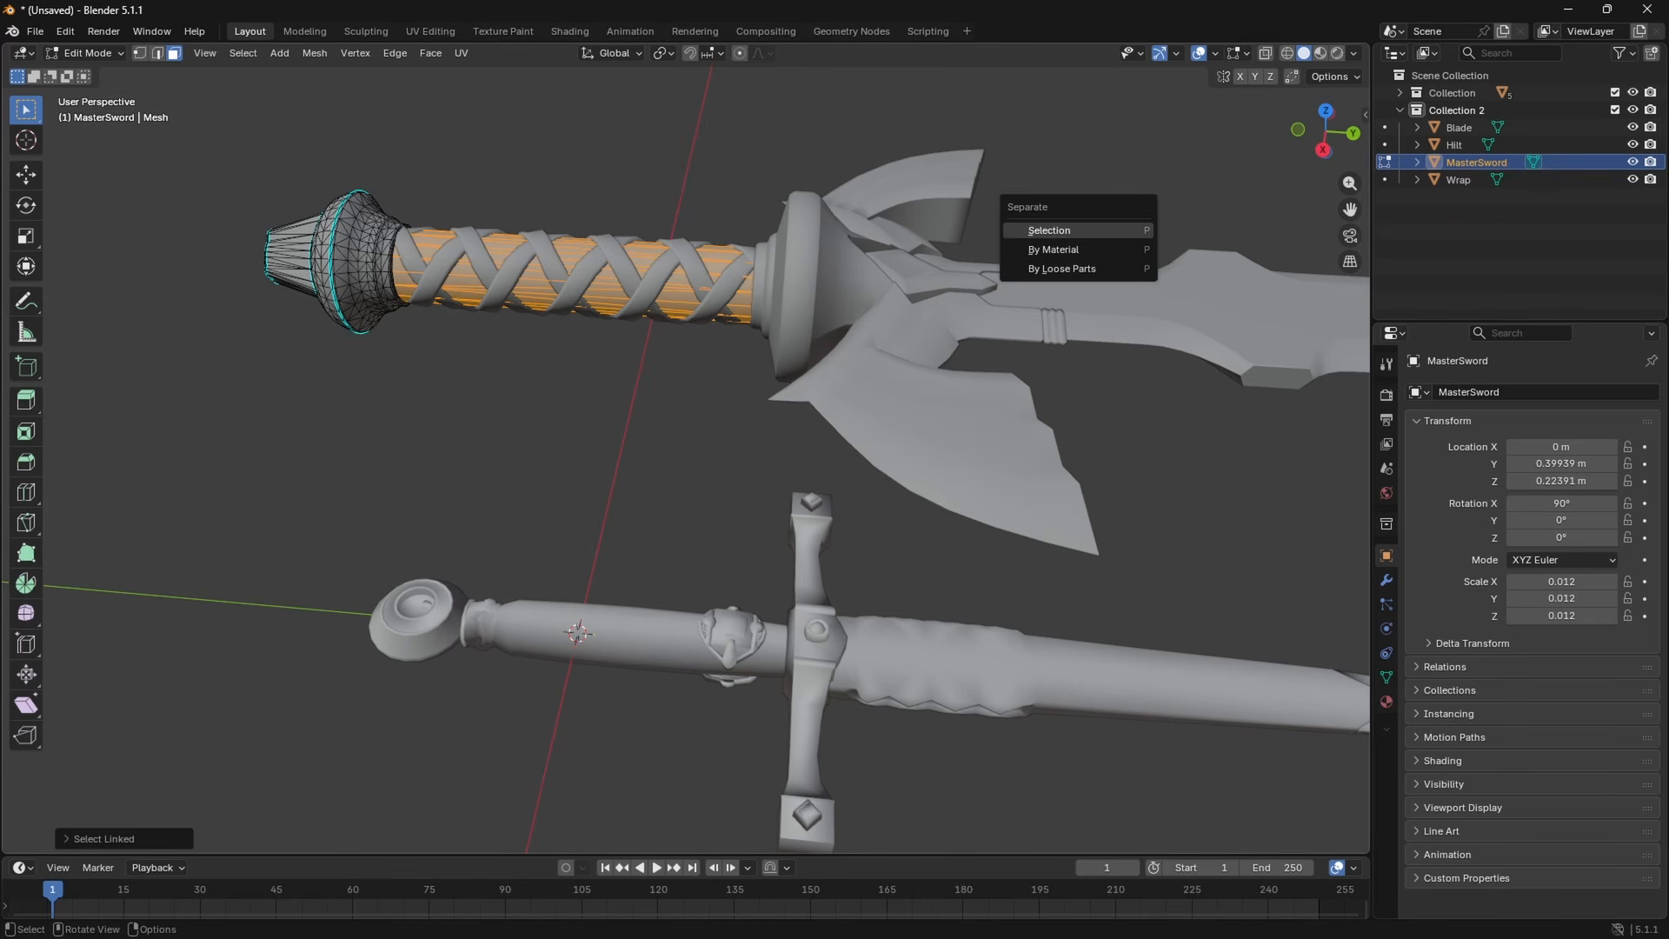
{"action": "left_click", "coordinate": [1043, 232]}
{"action": "double_click", "coordinate": [1487, 180]}
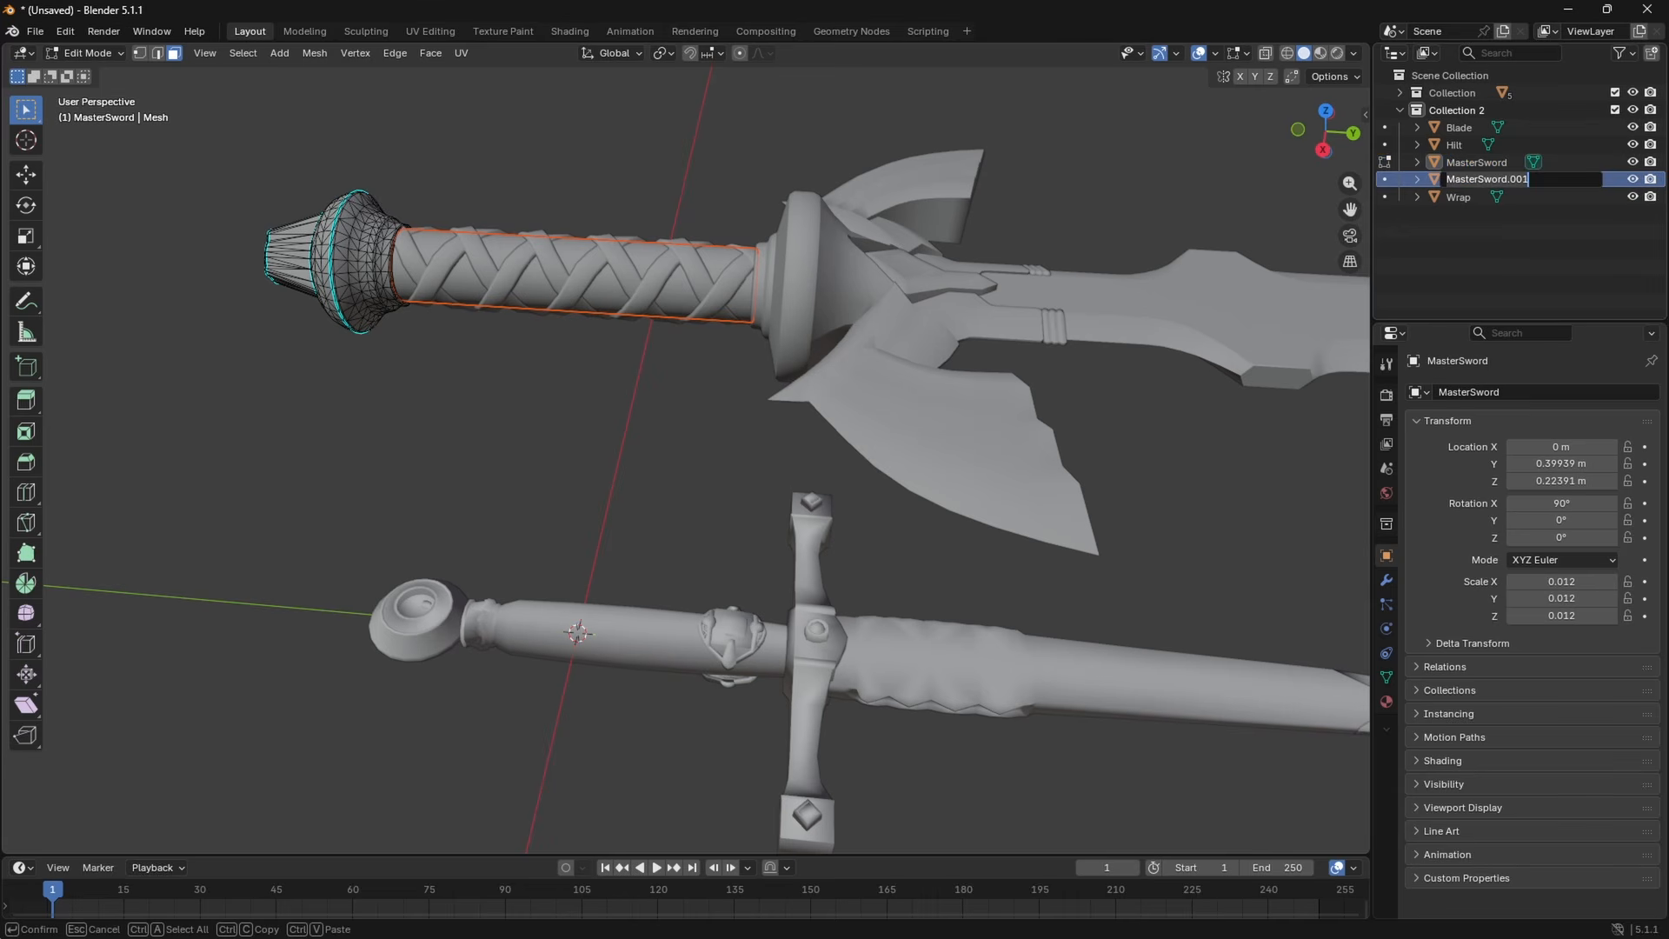
{"action": "type", "text": "Handle"}
{"action": "key", "text": "Return"}
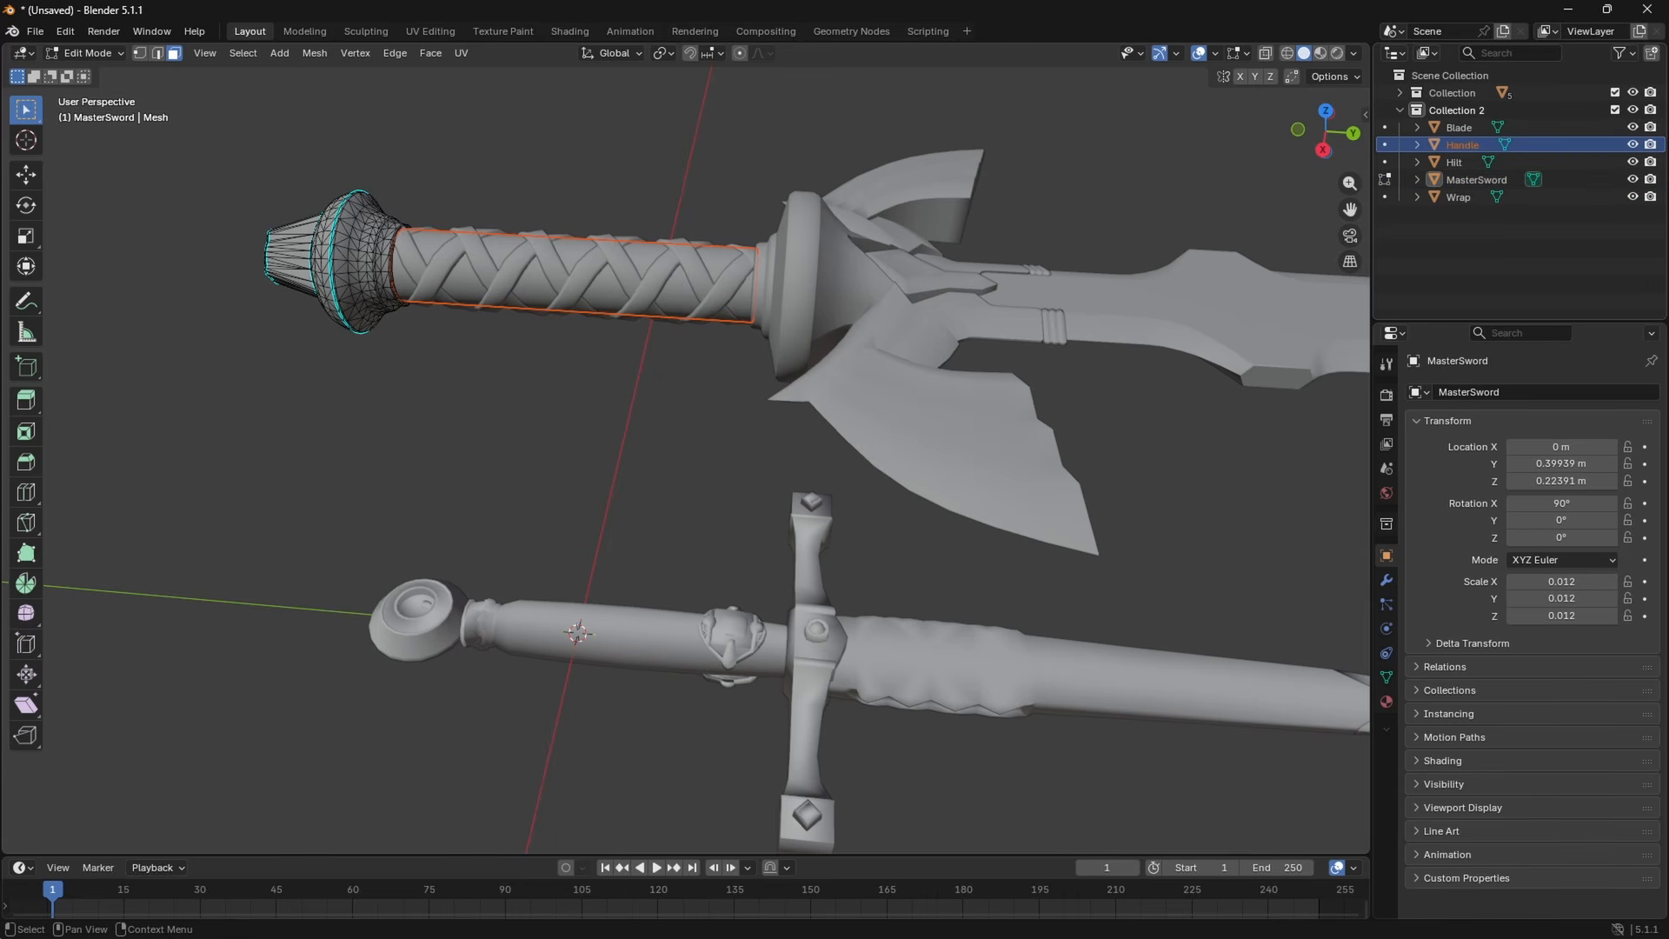
Step: Select the linked pommel geometry left in the MasterSword mesh and rename the MasterSword object Pommel
{"action": "left_click", "coordinate": [1476, 180]}
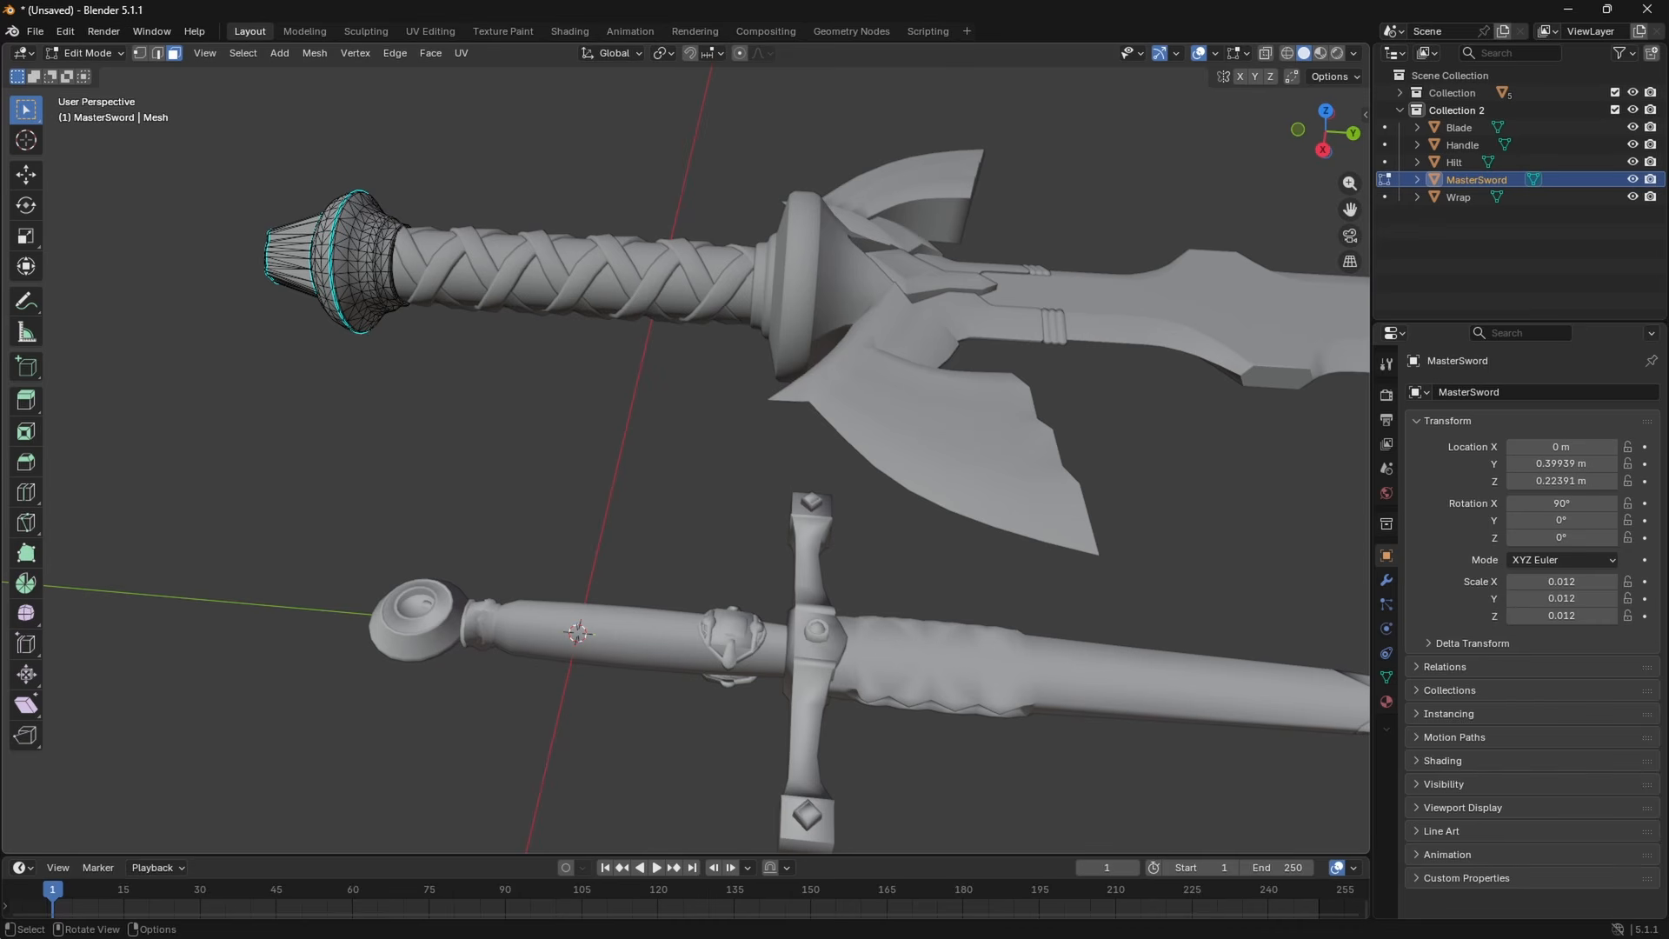
{"action": "middle_click_drag", "start_coordinate": [660, 391], "coordinate": [701, 379]}
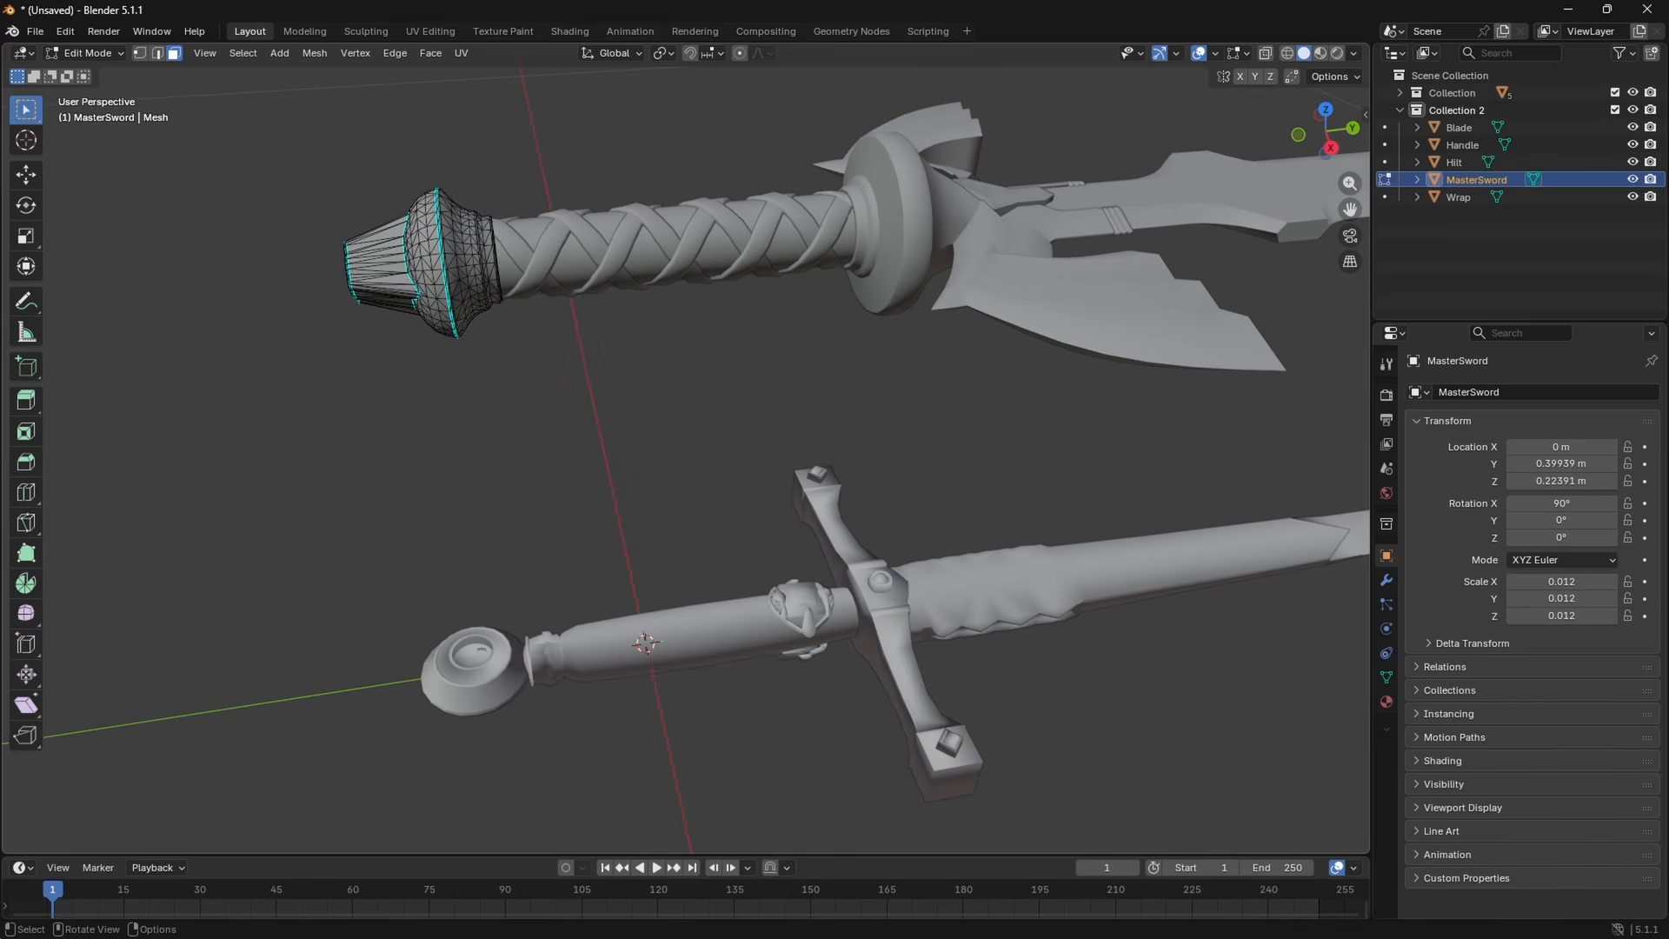
{"action": "key", "text": "ctrl+l"}
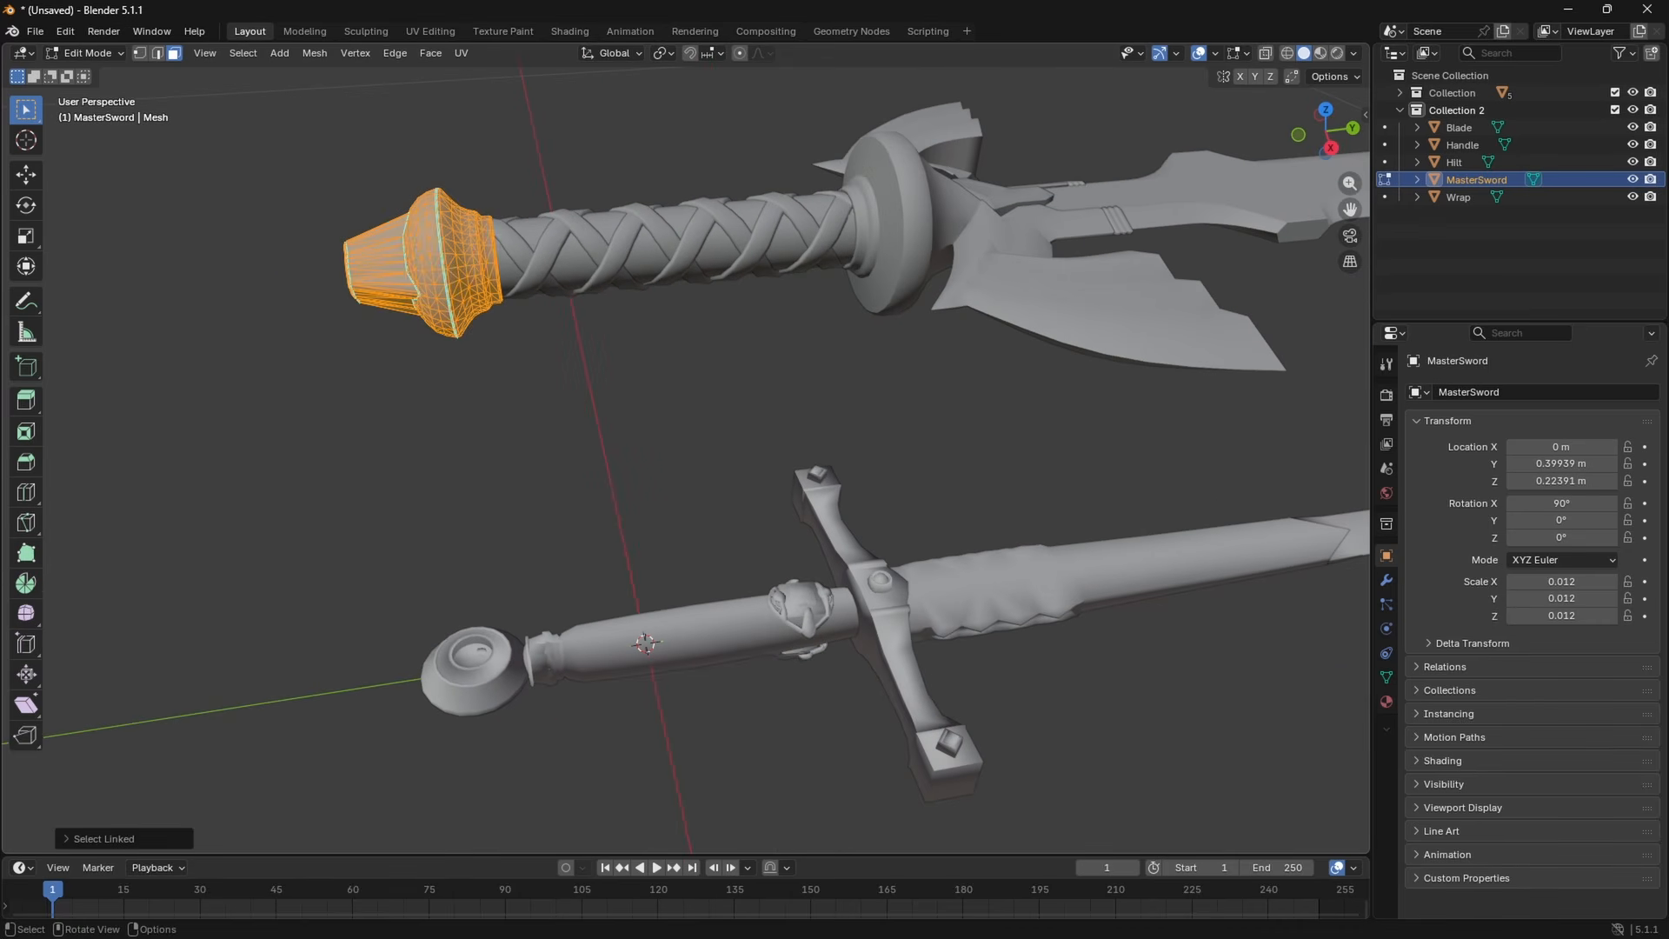
{"action": "middle_click_drag", "start_coordinate": [687, 391], "coordinate": [638, 393]}
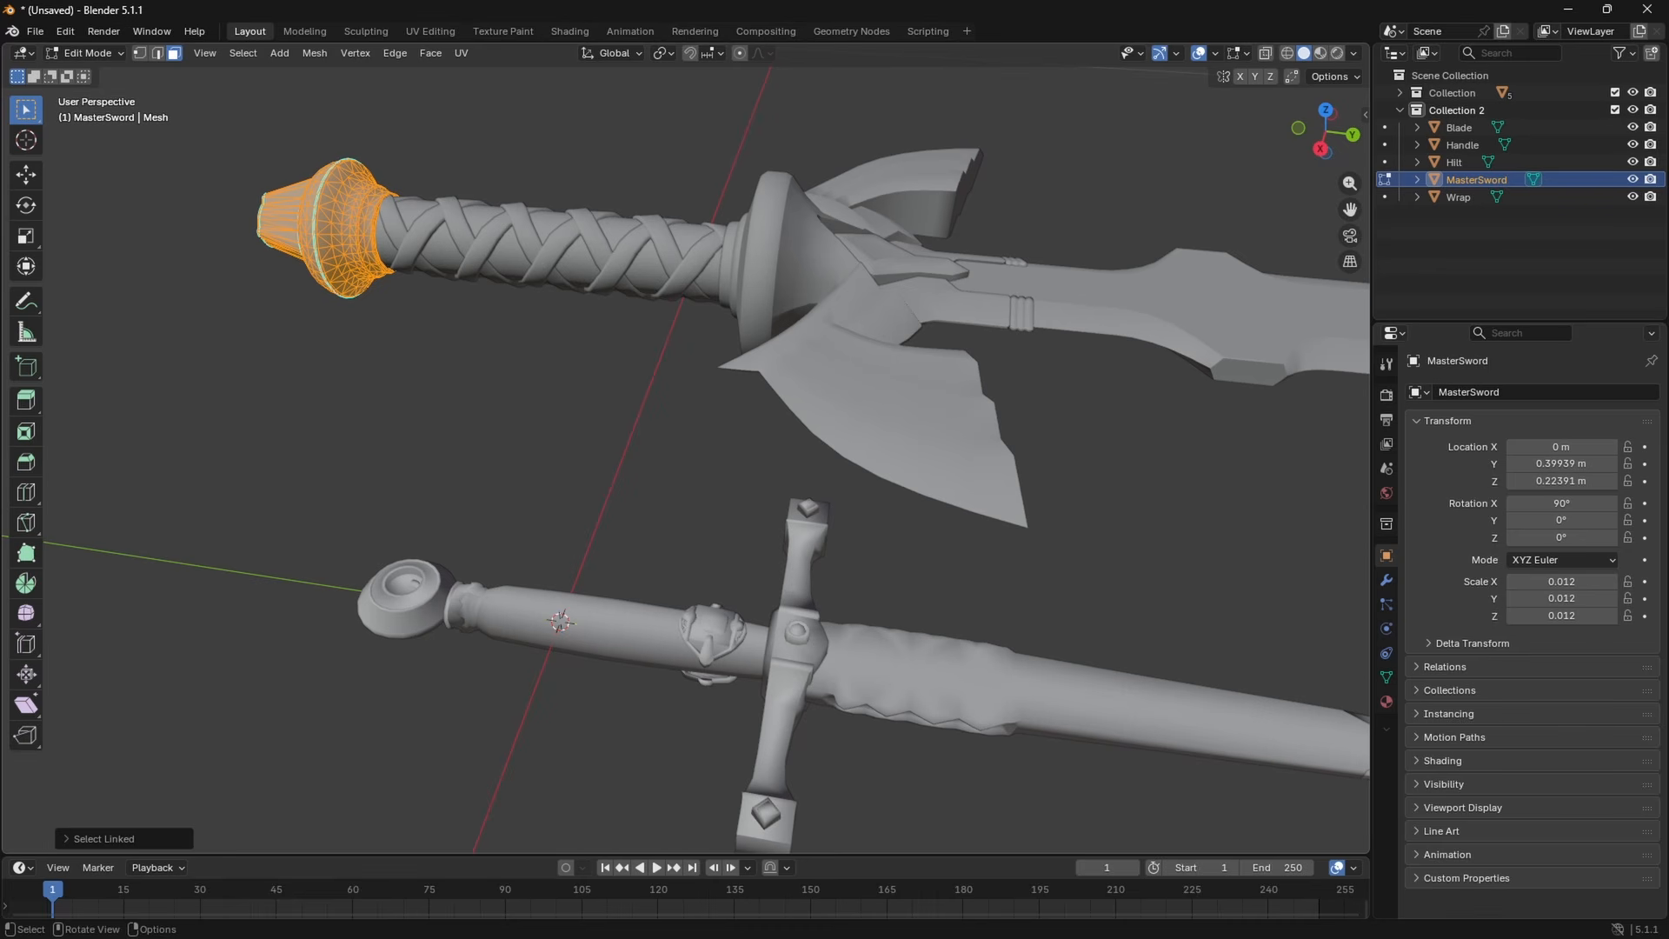
{"action": "scroll", "coordinate": [687, 452], "scroll_direction": "down", "scroll_amount": 4}
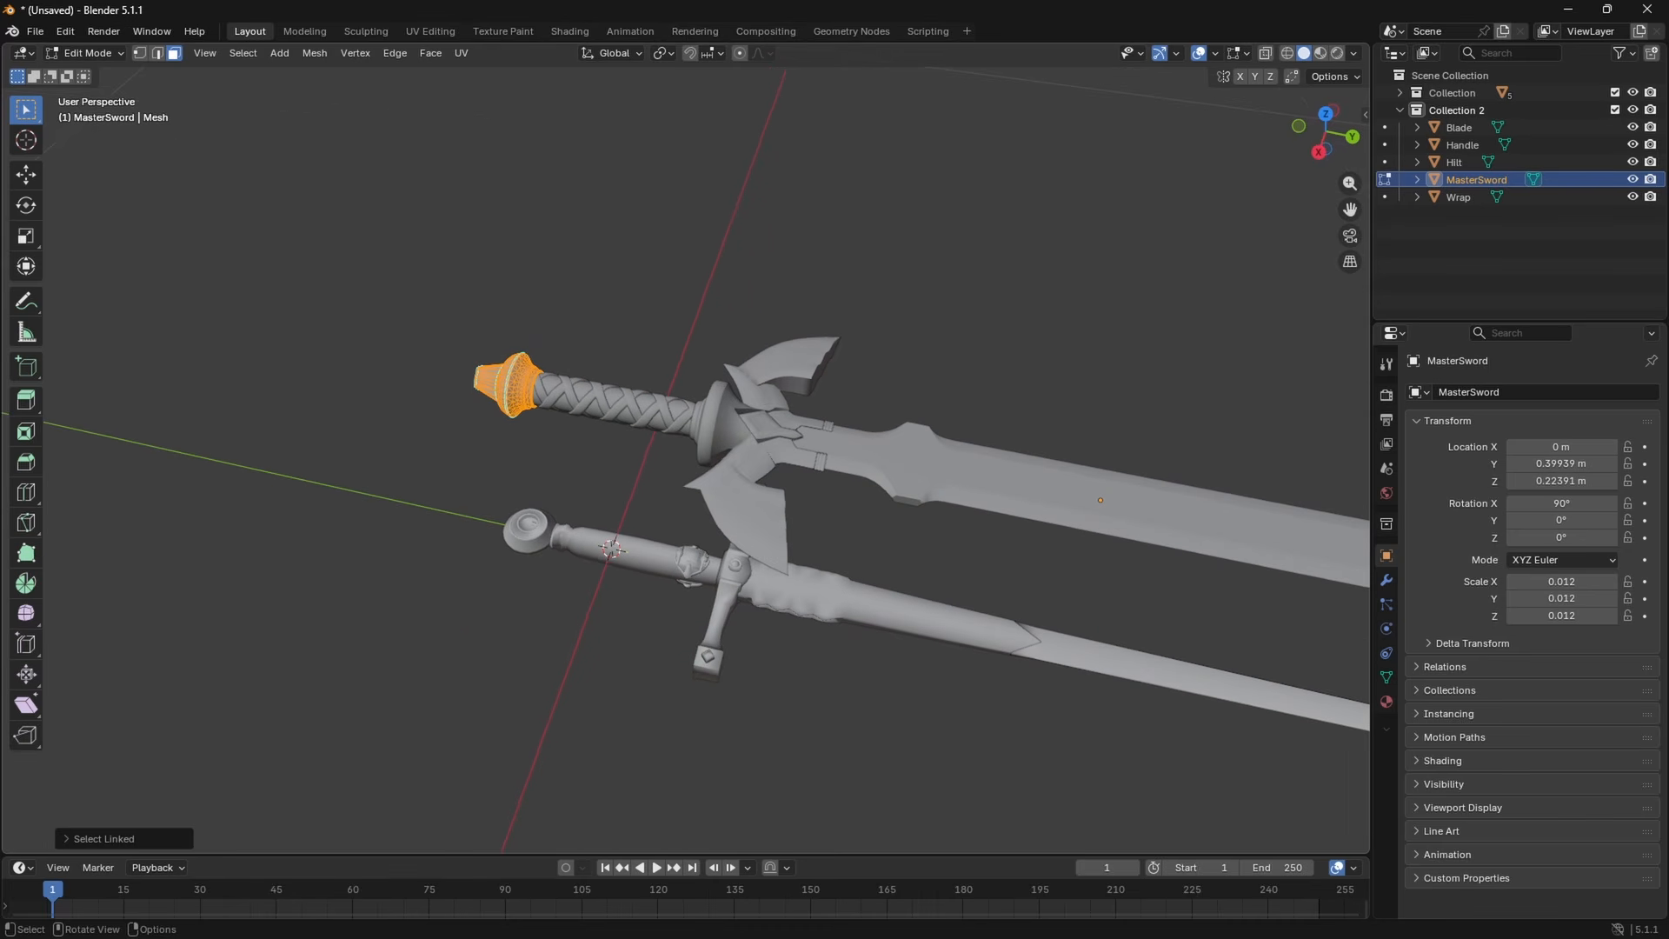
{"action": "double_click", "coordinate": [1476, 179]}
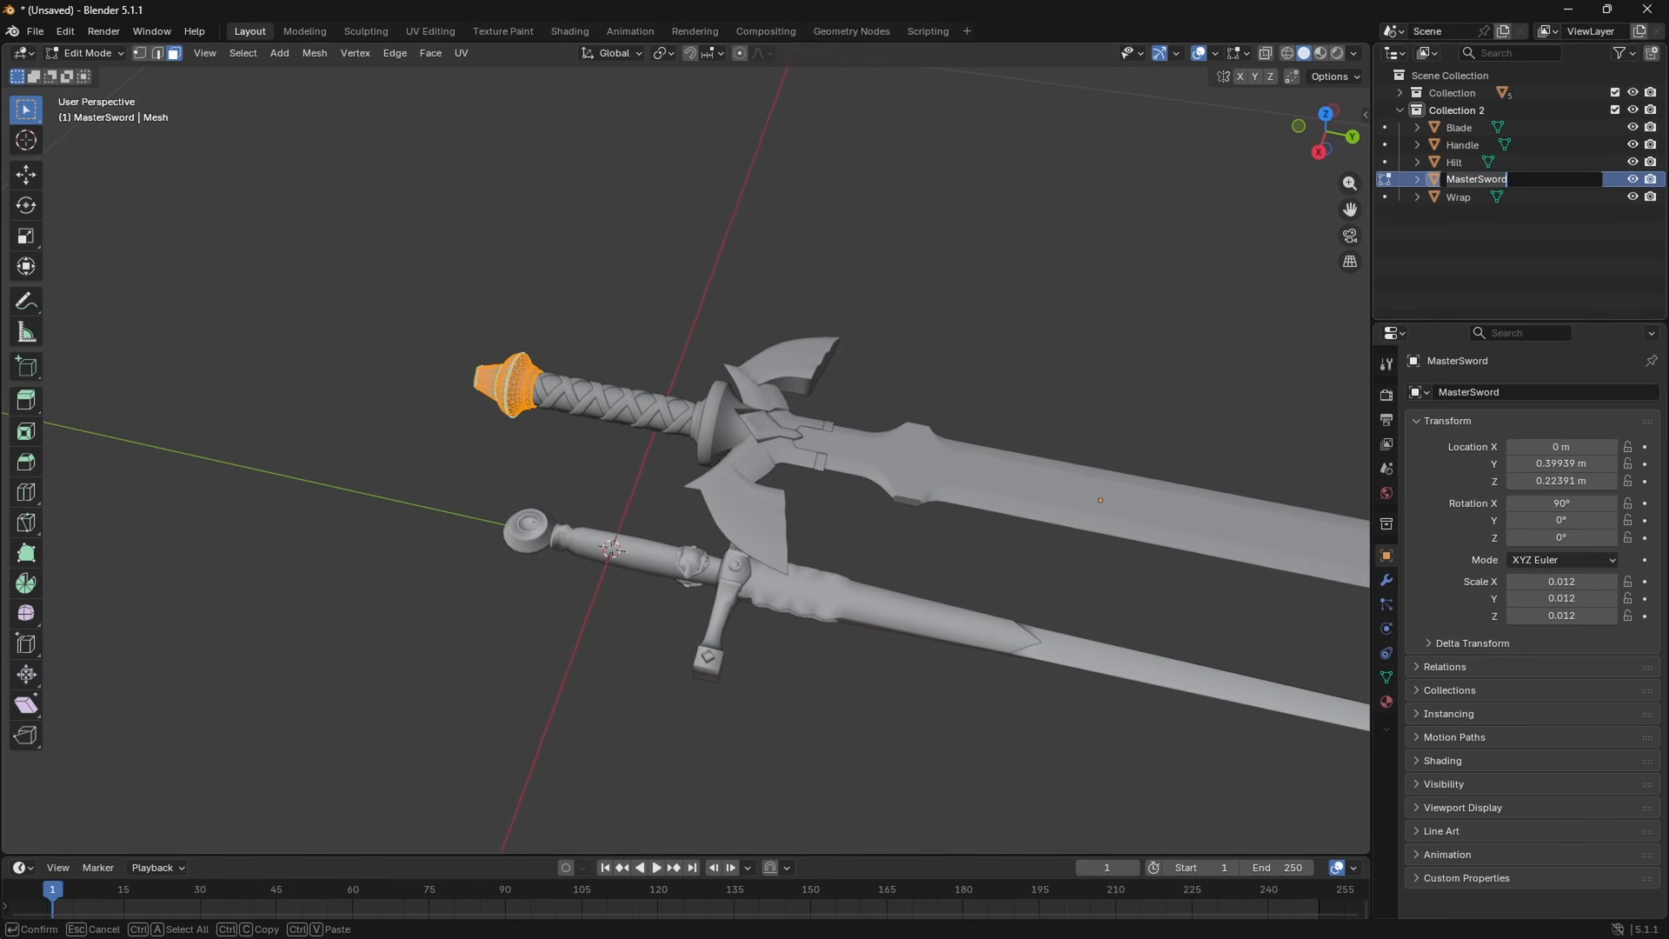
{"action": "type", "text": "Pommel"}
{"action": "key", "text": "Return"}
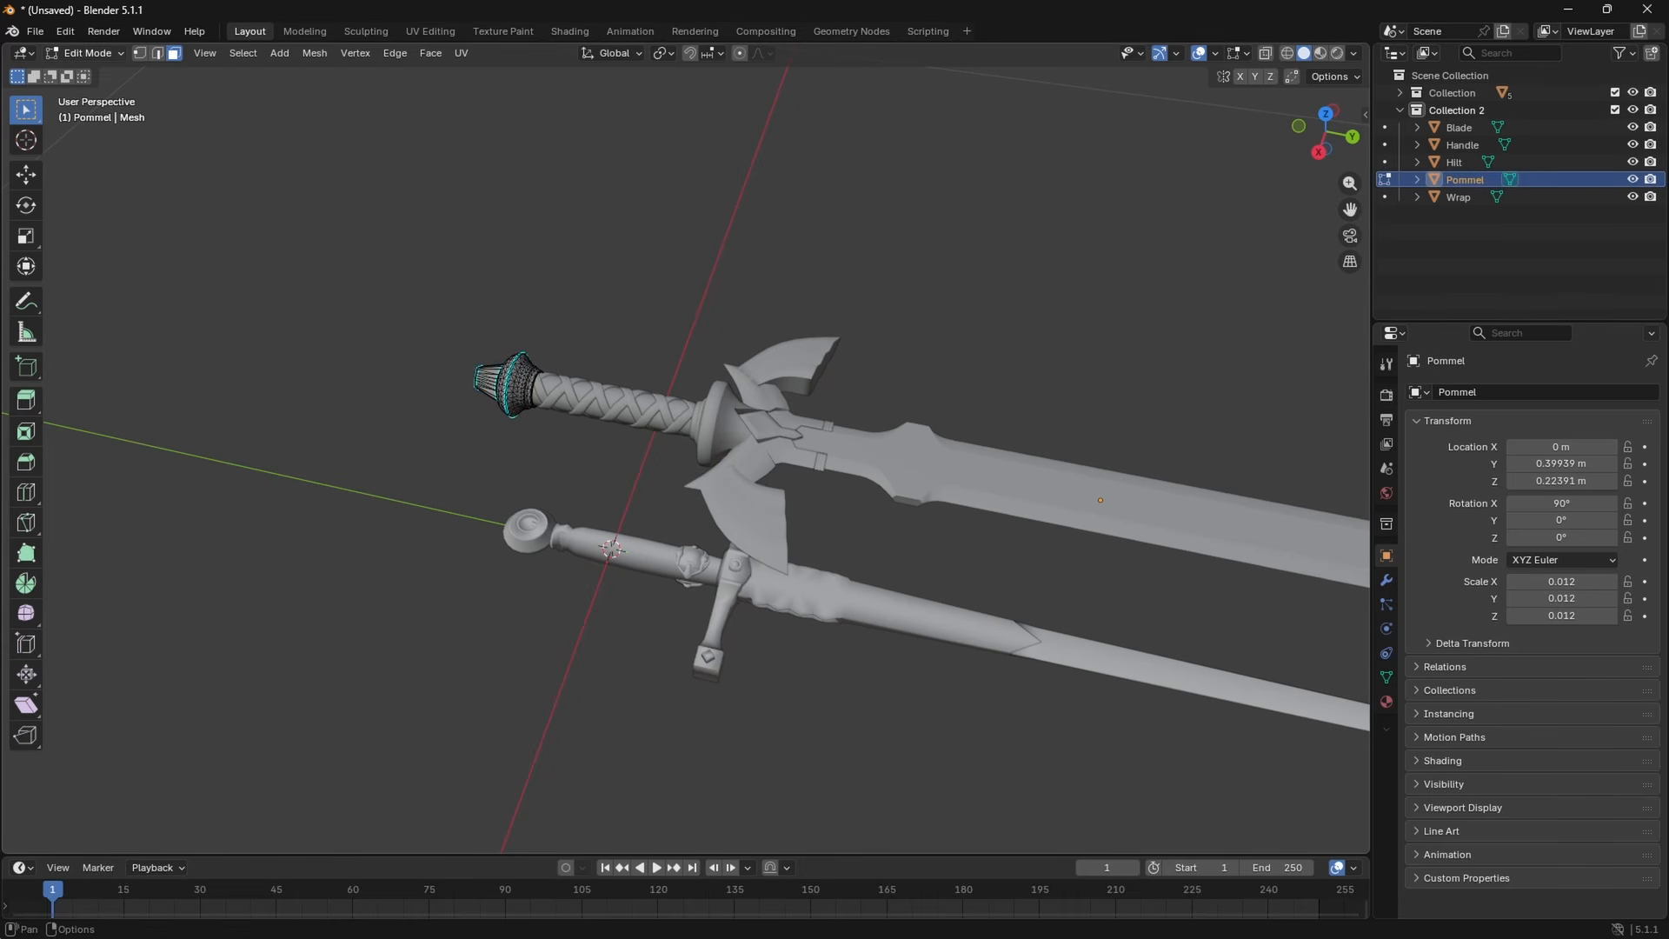
Step: Return to Object Mode and clear the selection
{"action": "left_click", "coordinate": [91, 53]}
{"action": "left_click", "coordinate": [94, 73]}
{"action": "middle_click_drag", "start_coordinate": [609, 435], "coordinate": [383, 358]}
{"action": "key", "text": "alt+a"}
Step: Compare how both swords are divided by selecting each part of the original sword, then the parts of the Master Sword
{"action": "left_click", "coordinate": [369, 456]}
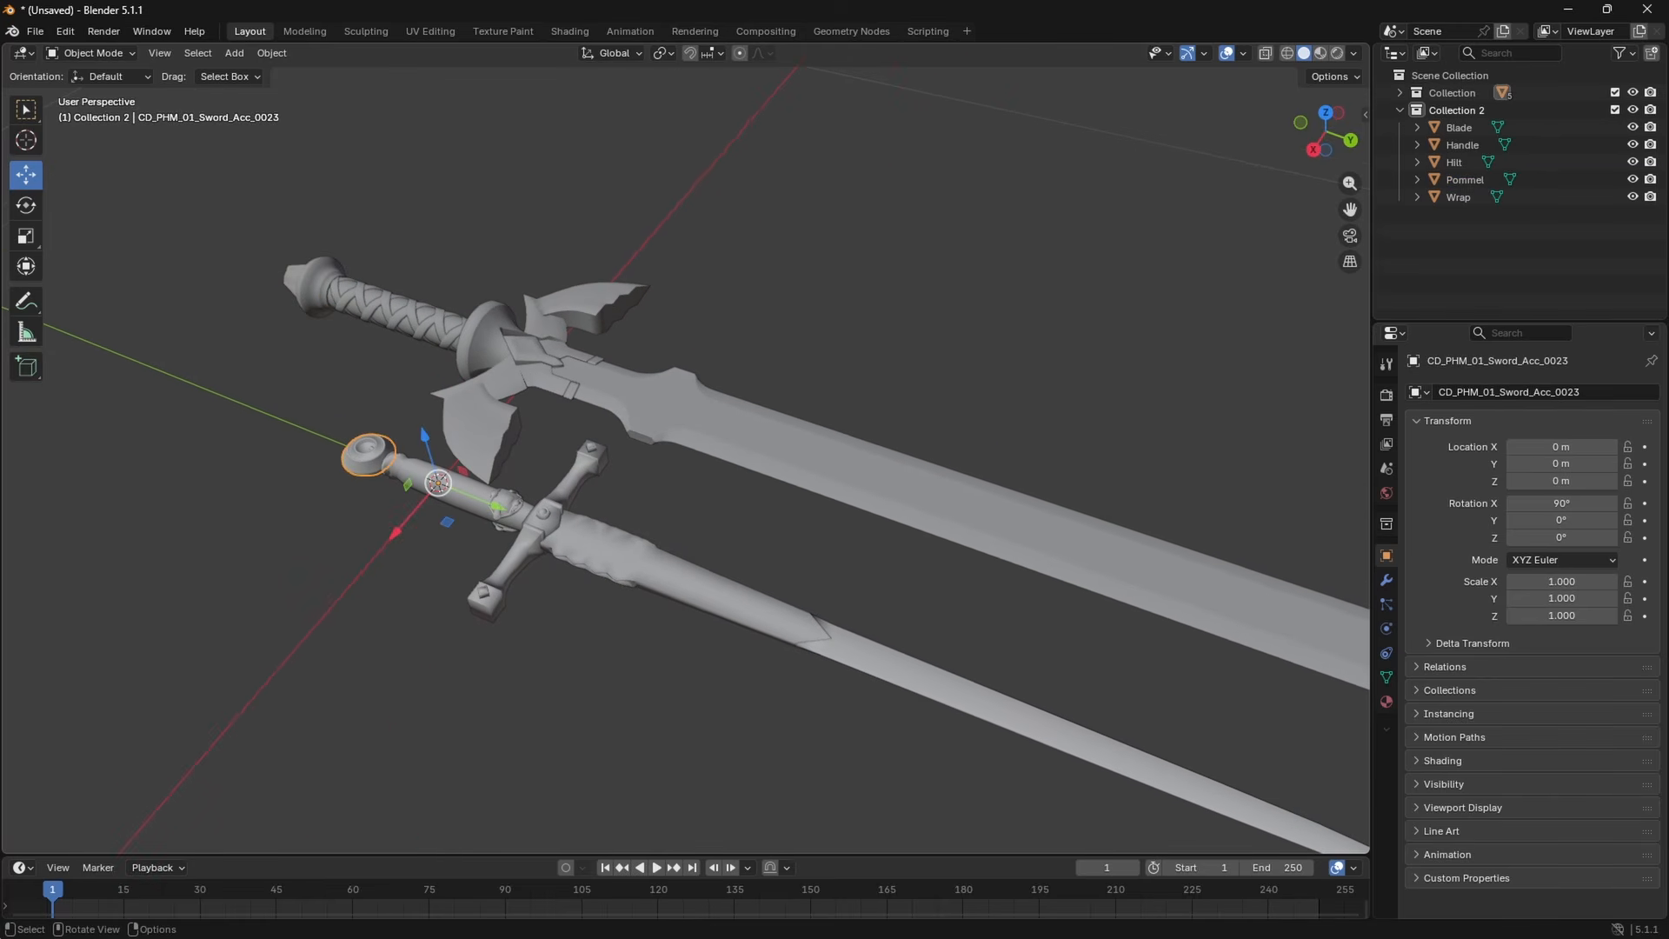
{"action": "left_click", "coordinate": [463, 506]}
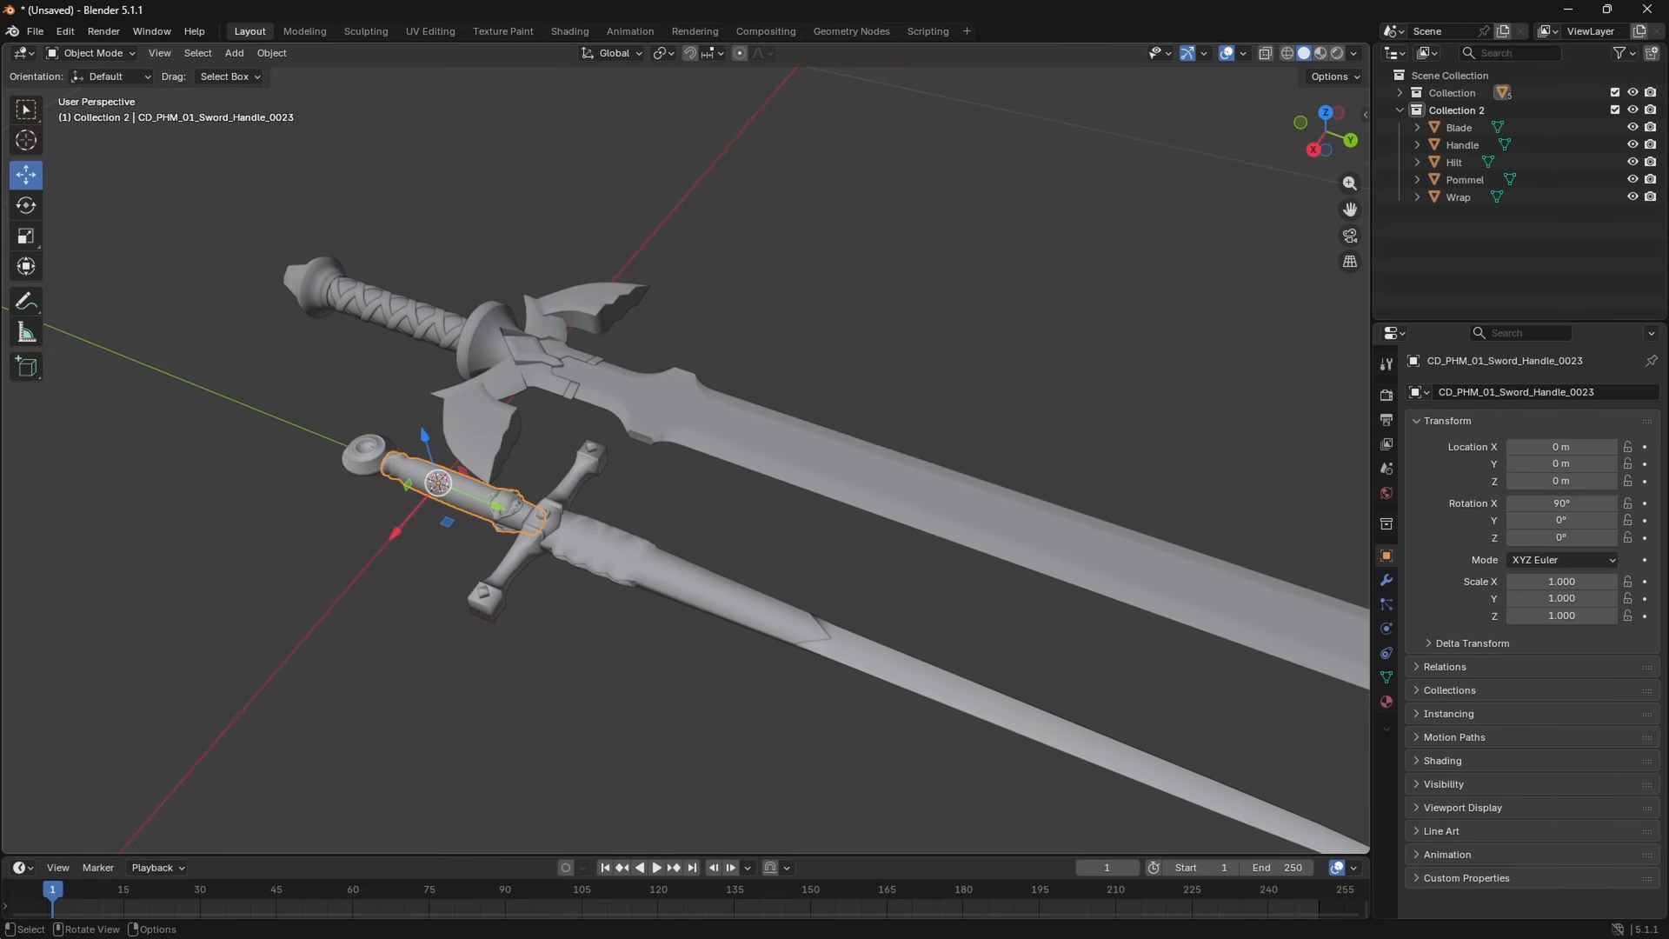
{"action": "left_click", "coordinate": [549, 518]}
{"action": "left_click", "coordinate": [674, 574]}
{"action": "left_click", "coordinate": [887, 665]}
{"action": "middle_click_drag", "start_coordinate": [886, 664], "coordinate": [907, 676]}
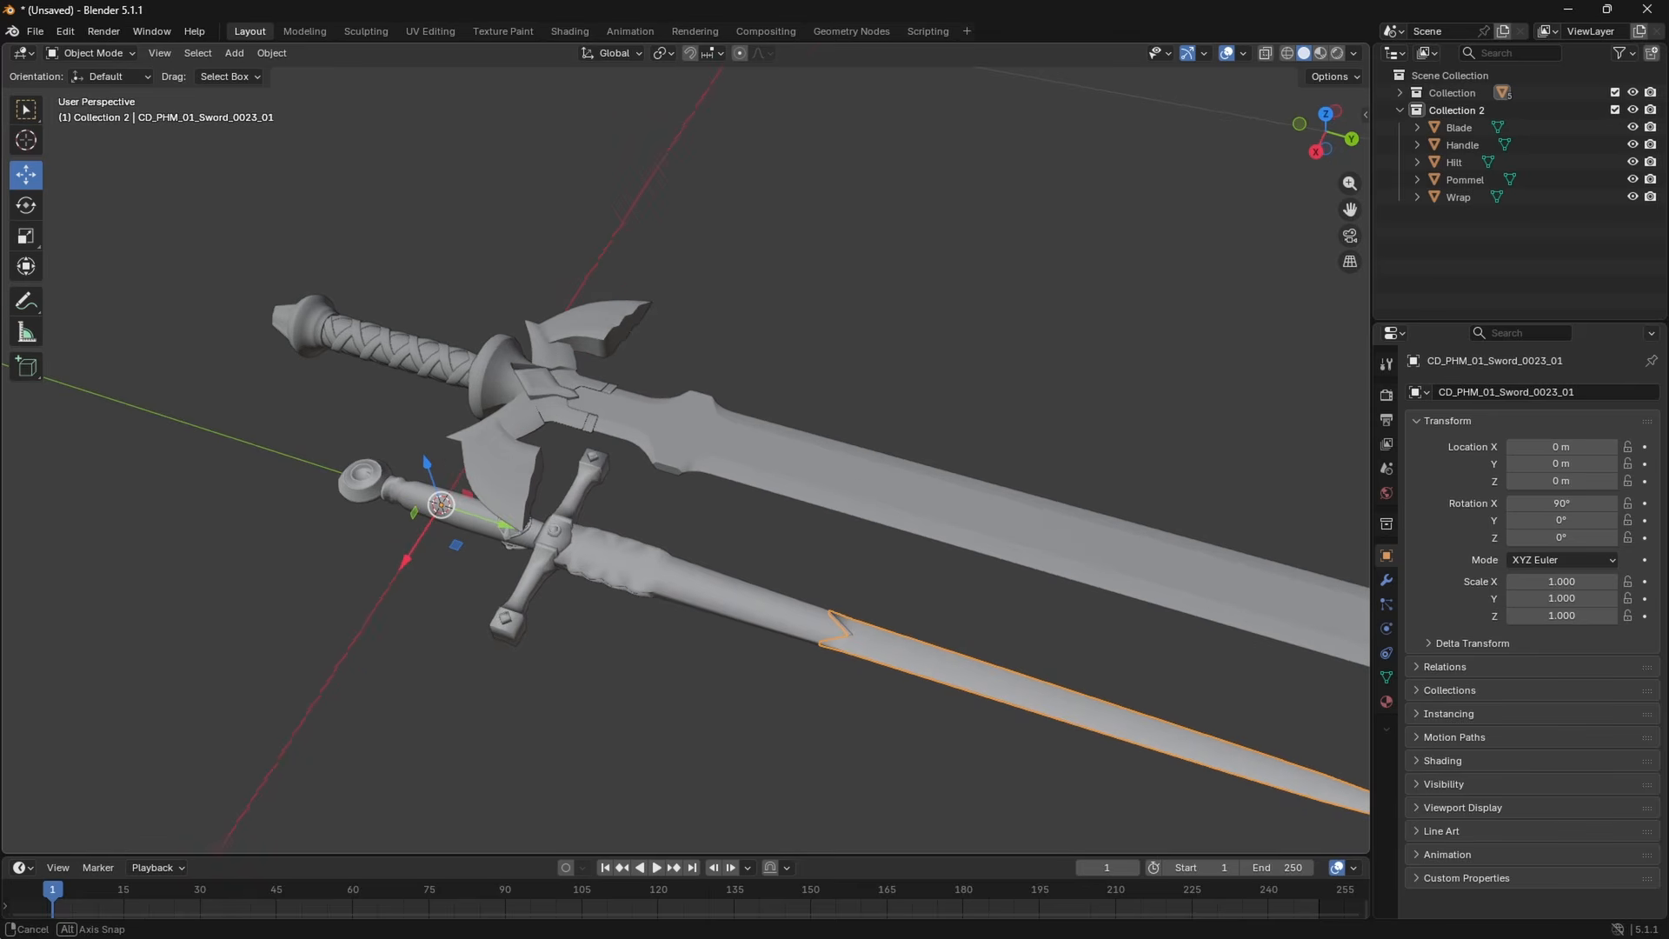
{"action": "left_click", "coordinate": [310, 325]}
{"action": "left_click", "coordinate": [394, 350]}
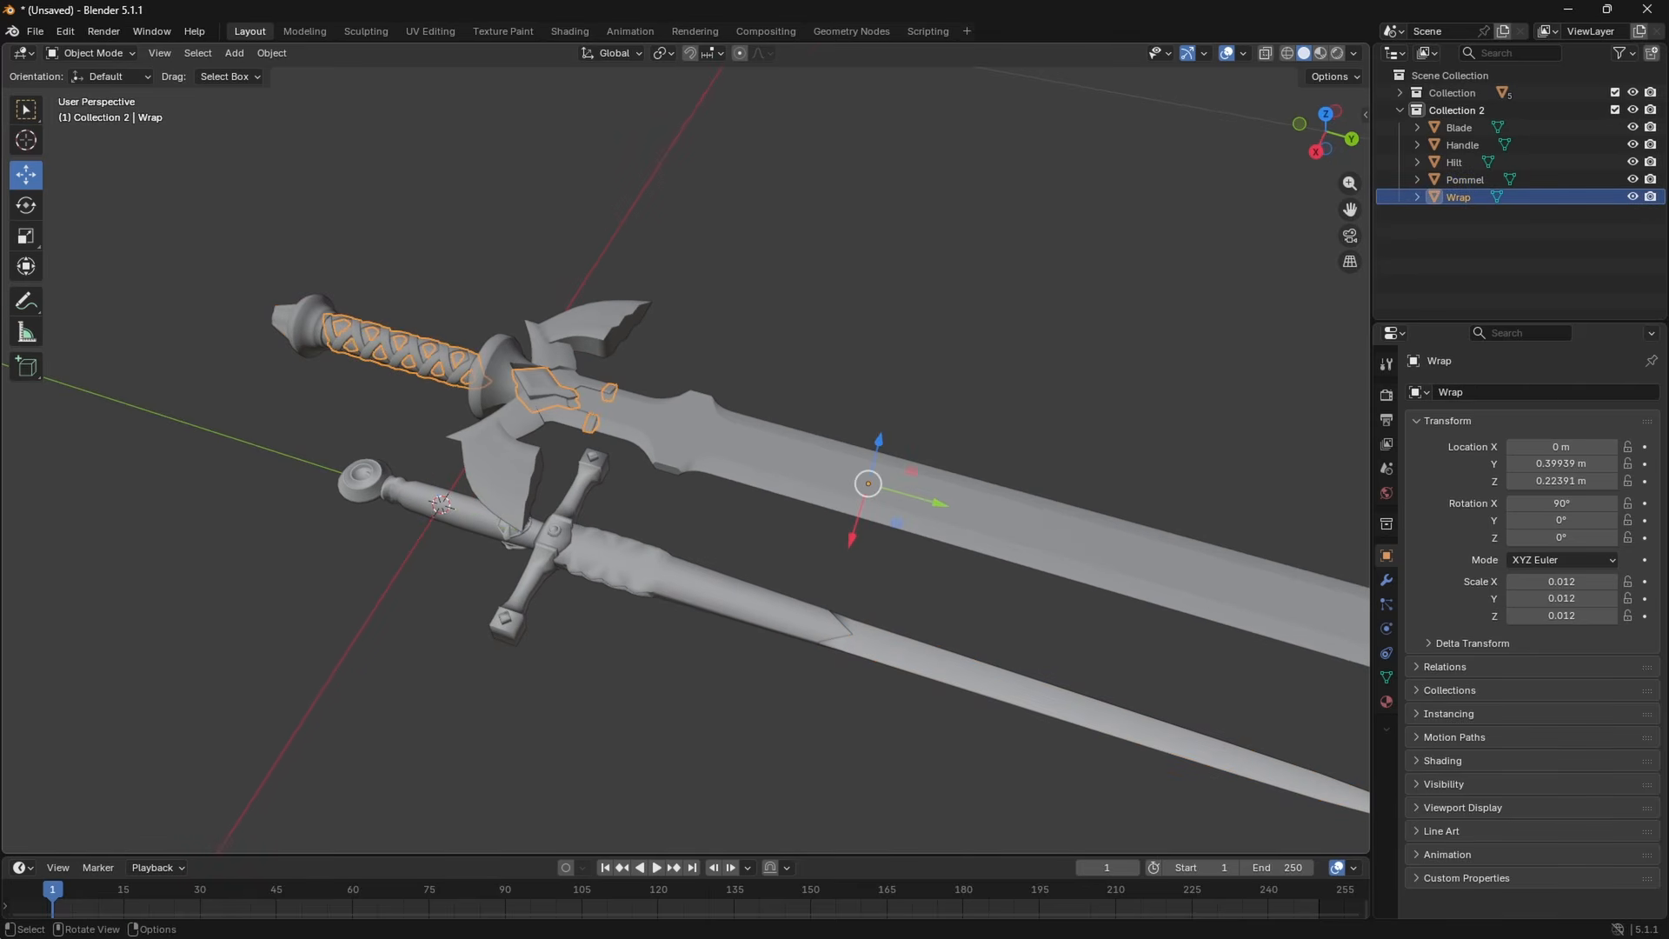
{"action": "left_click", "coordinate": [400, 352]}
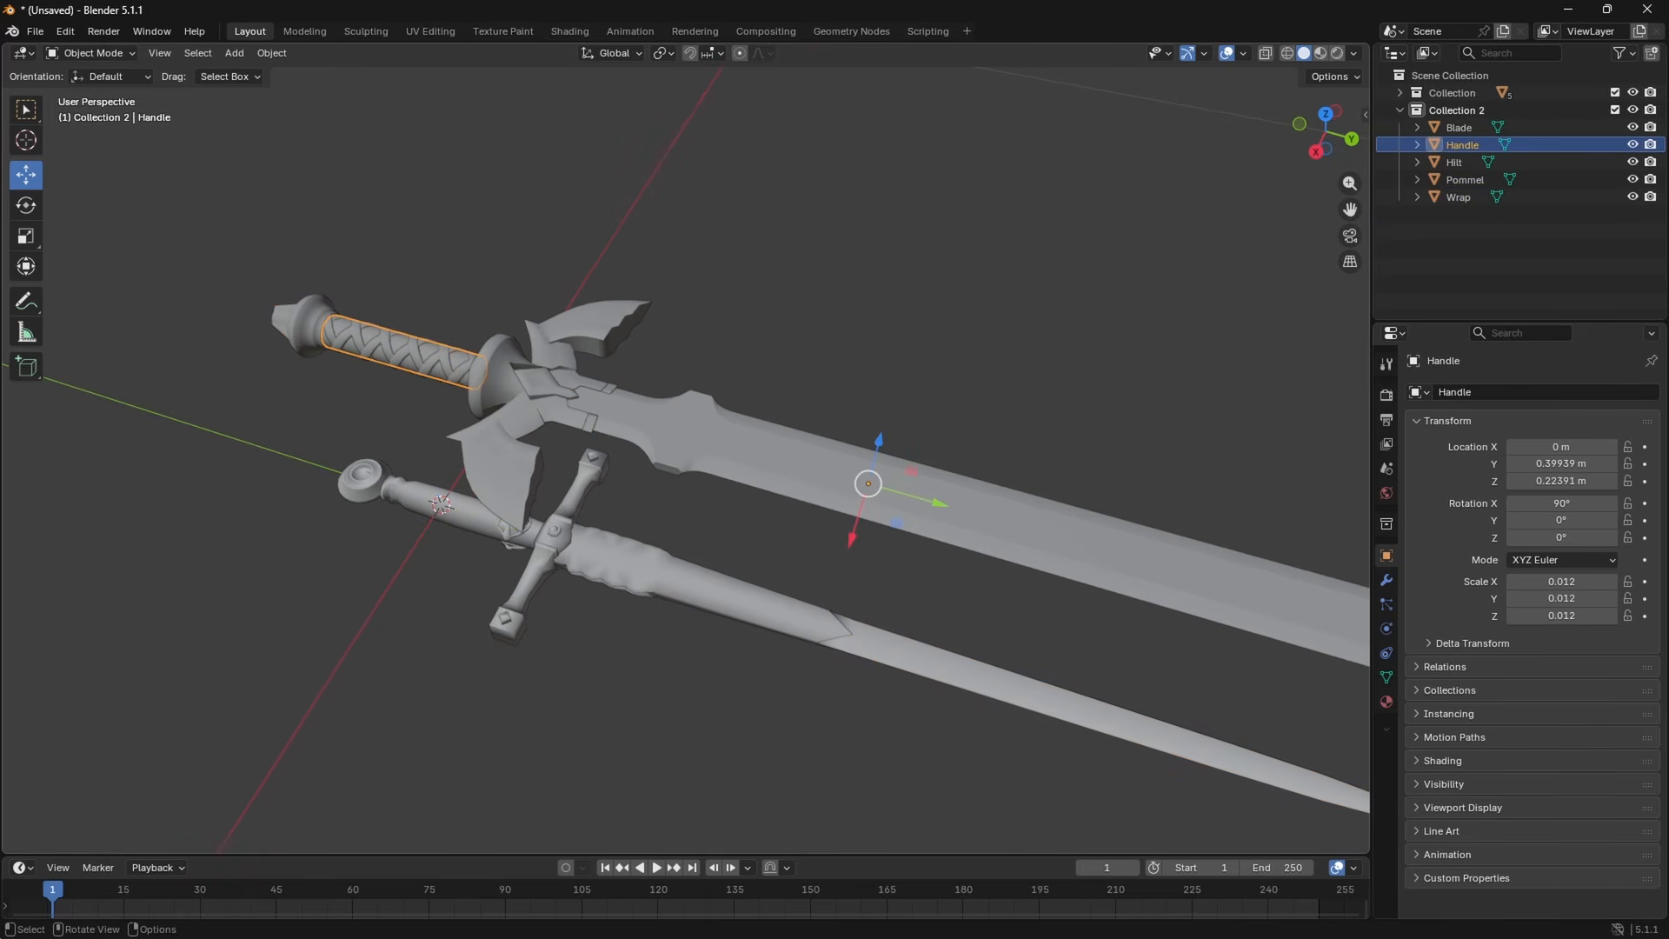
{"action": "left_click", "coordinate": [515, 382]}
{"action": "left_click", "coordinate": [668, 428]}
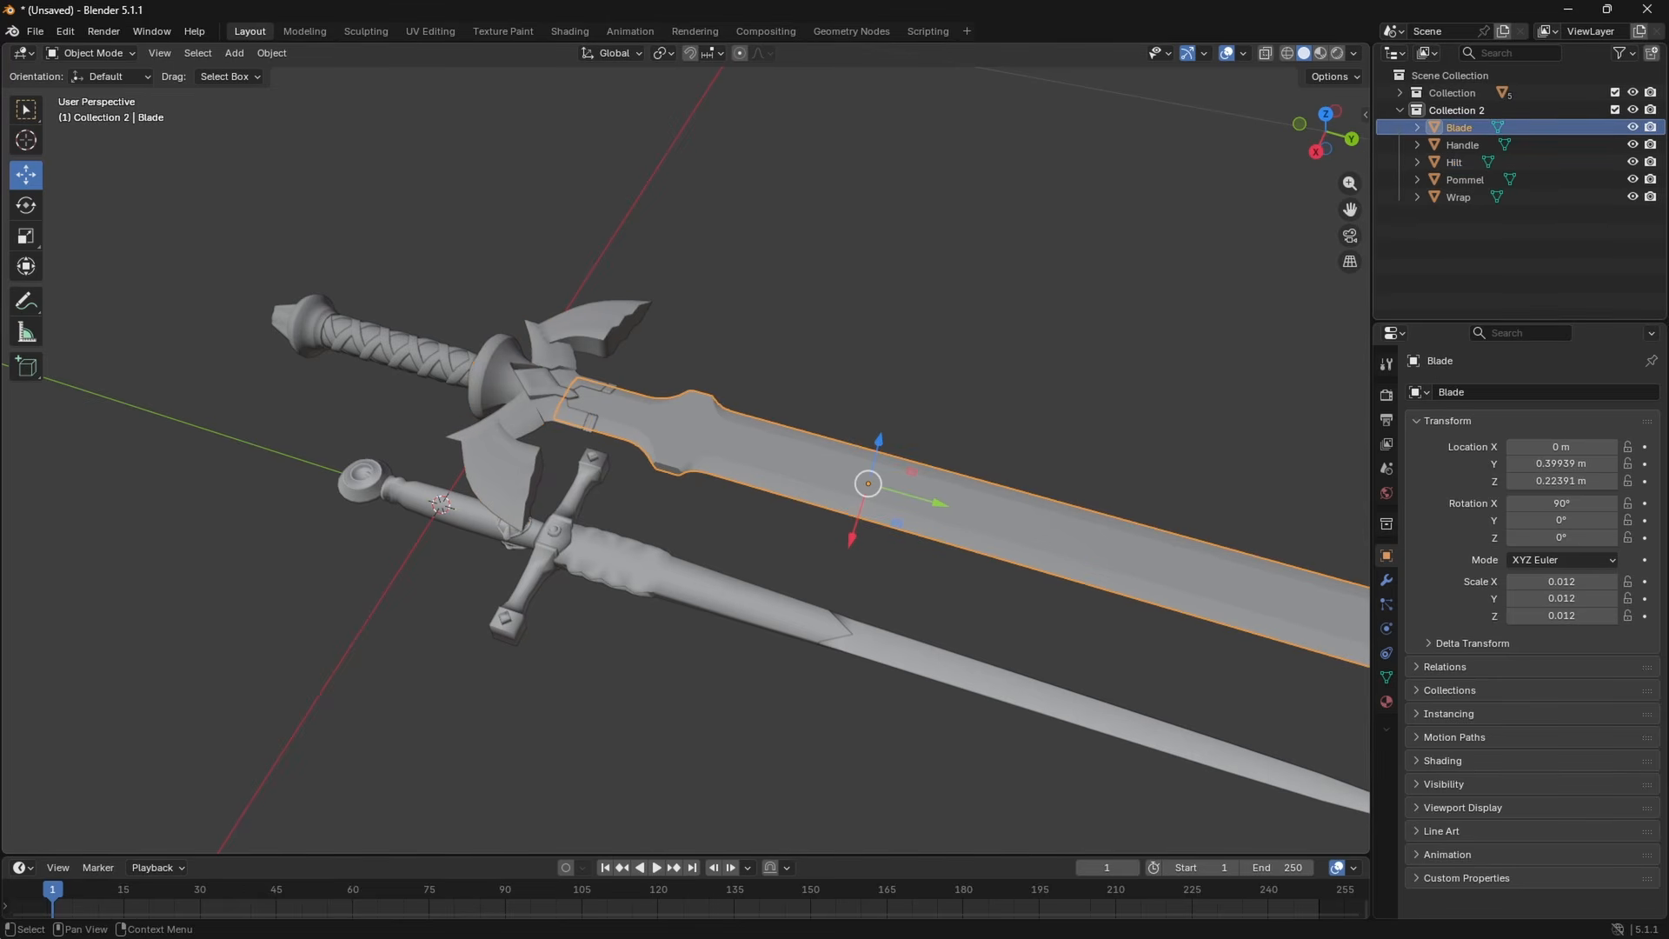
Step: Expand Collection to list the original sword's parts above those in Collection 2, with room for both lists, and deselect Blade
{"action": "left_click", "coordinate": [1400, 92]}
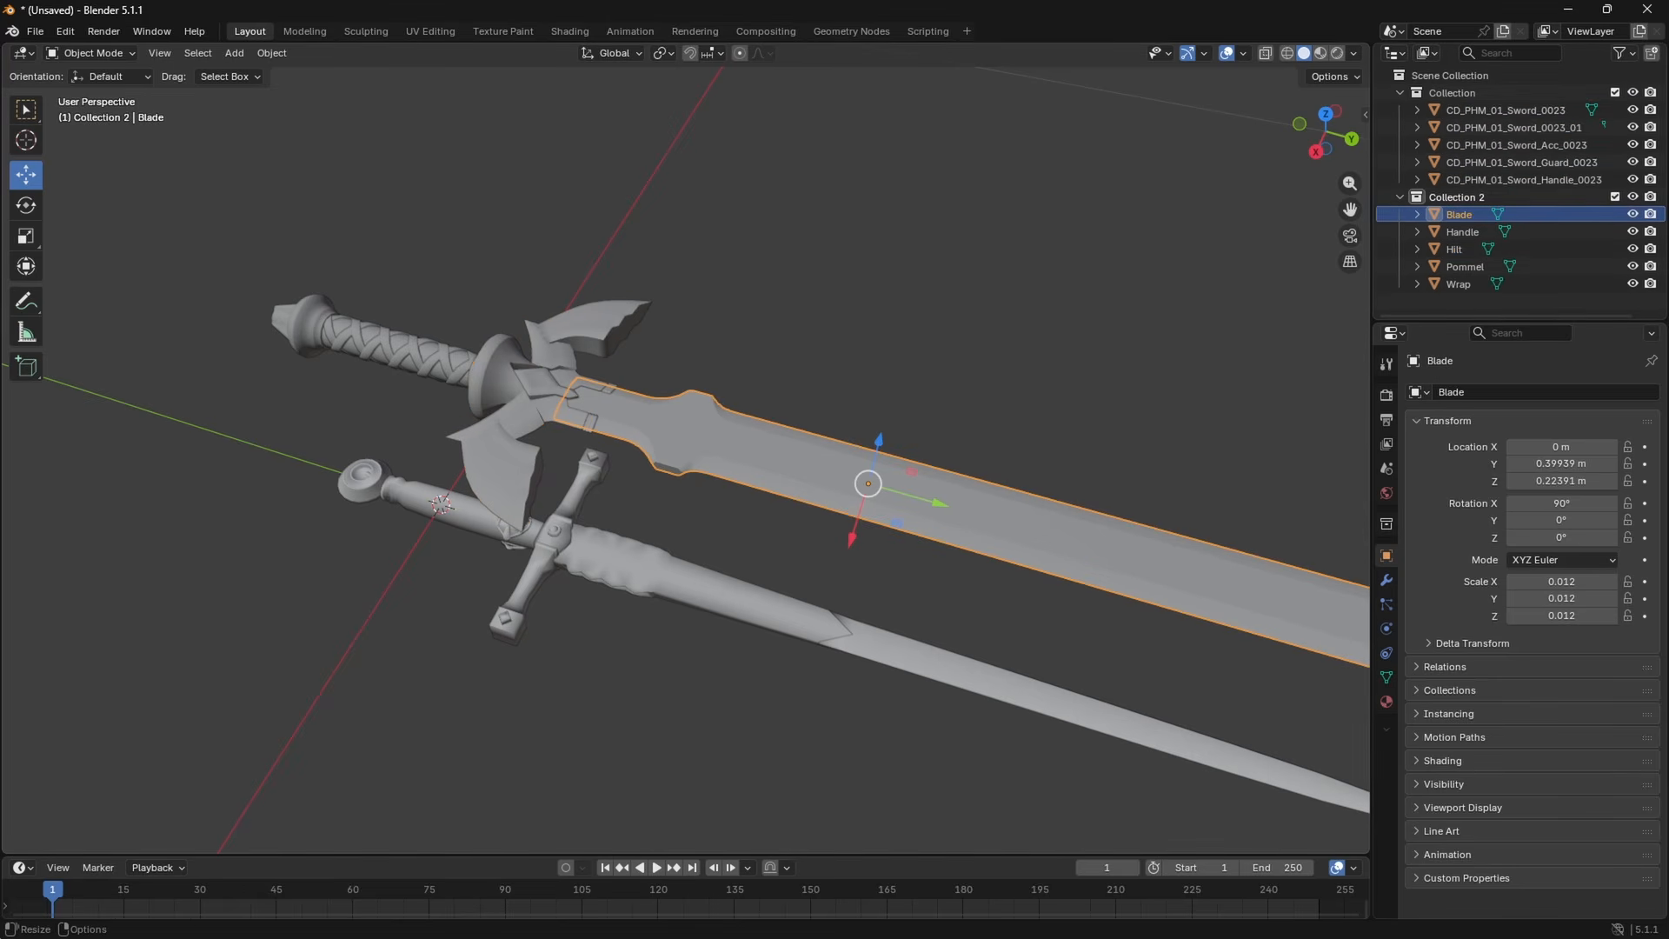
{"action": "left_click_drag", "start_coordinate": [1522, 320], "coordinate": [1522, 364]}
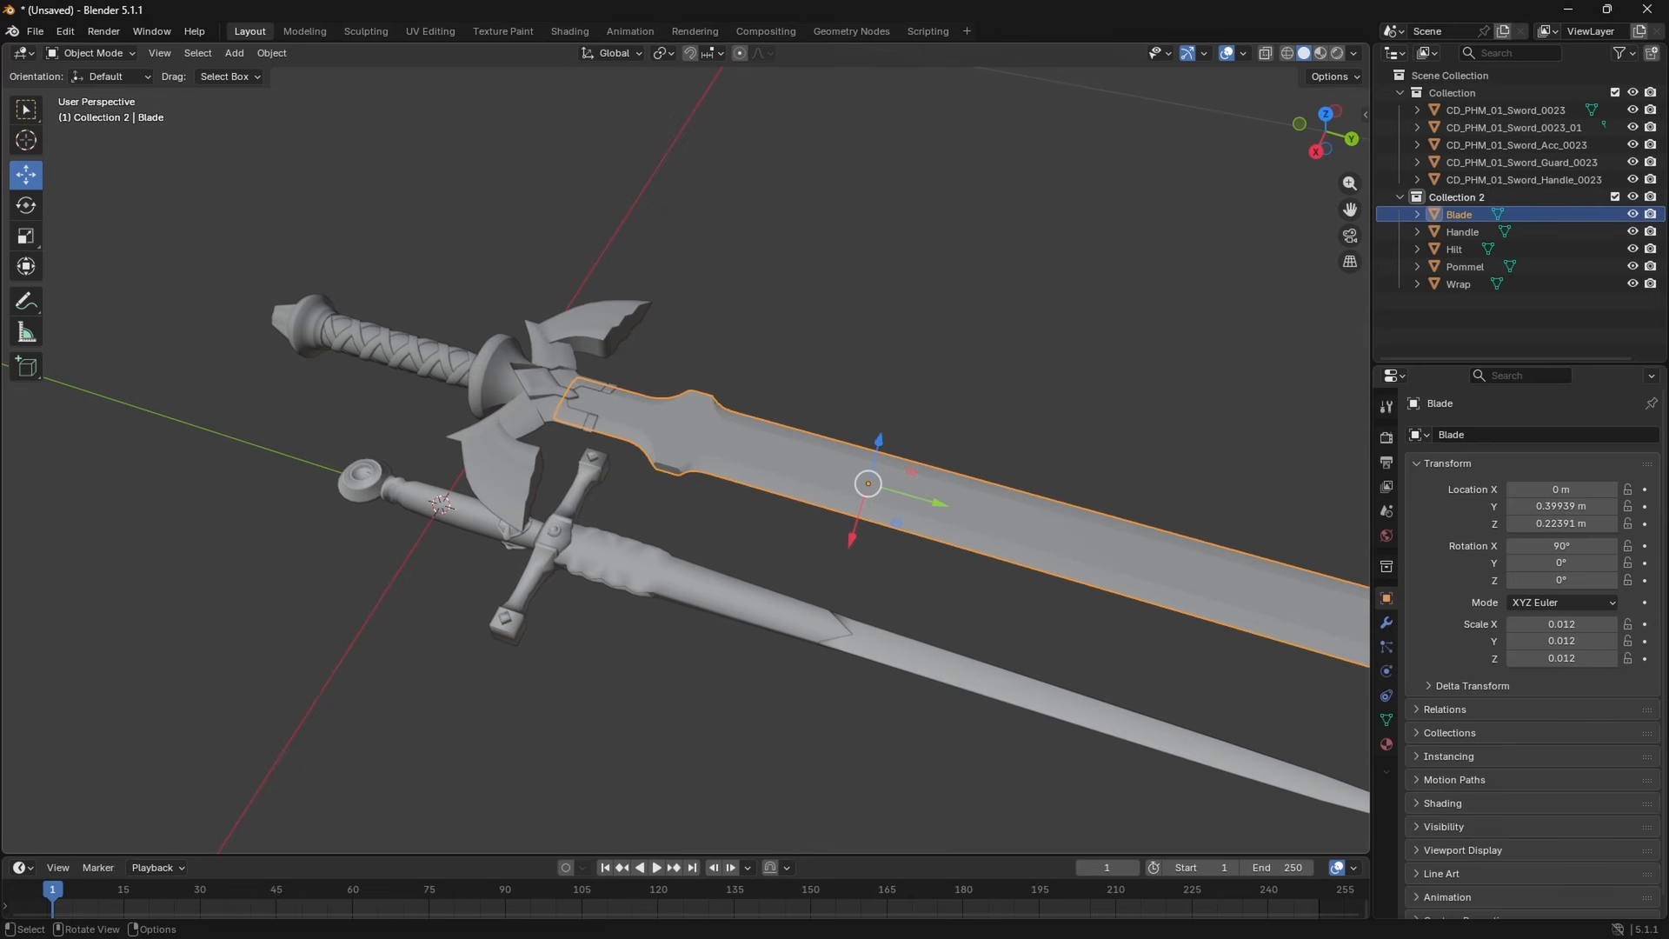
{"action": "middle_click_drag", "start_coordinate": [869, 522], "coordinate": [700, 452], "text": "shift"}
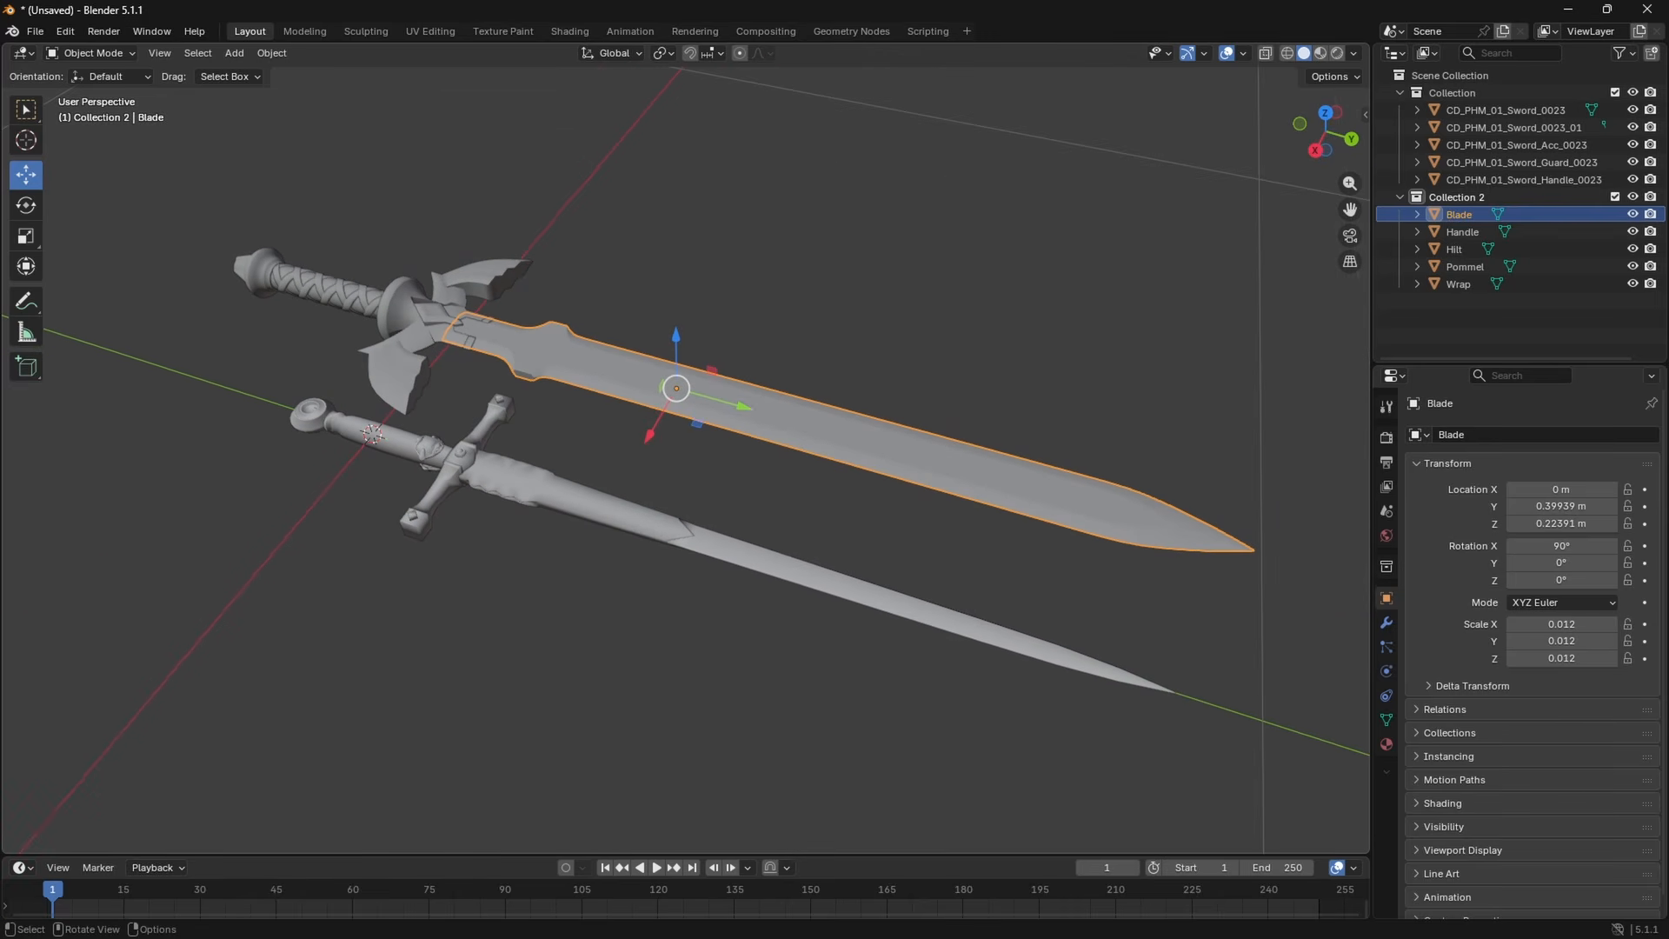
{"action": "left_click", "coordinate": [817, 339]}
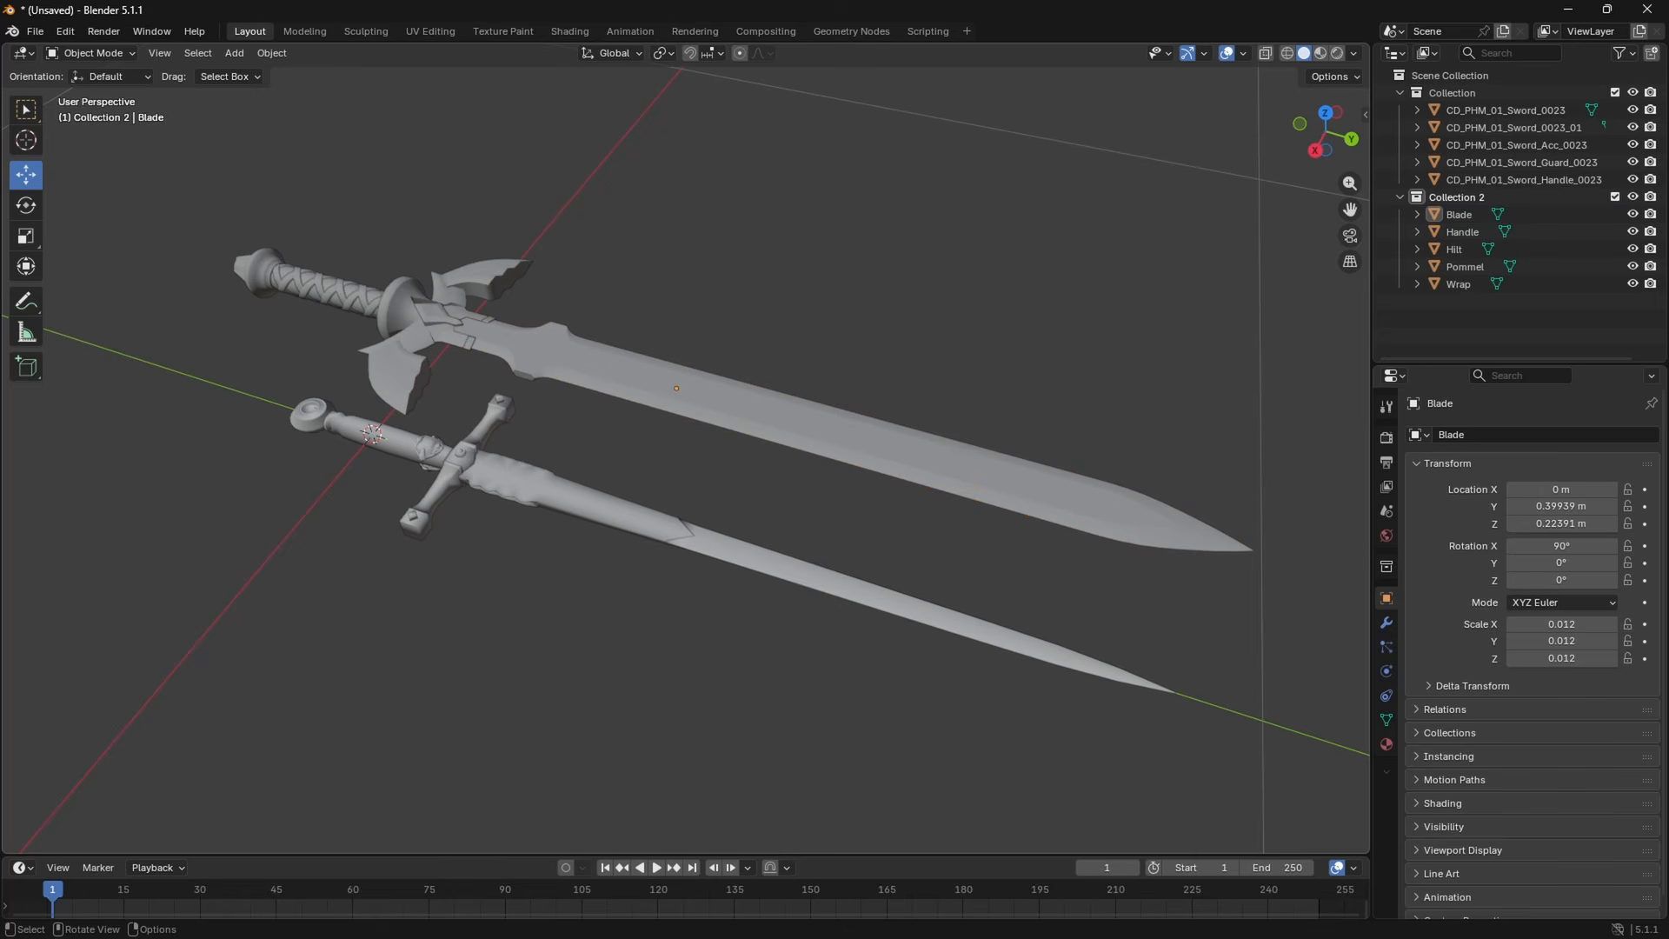
Step: Join the Master Sword's Blade into the original sword's blade object CD_PHM_01_Sword_0023_01
{"action": "left_click", "coordinate": [817, 426]}
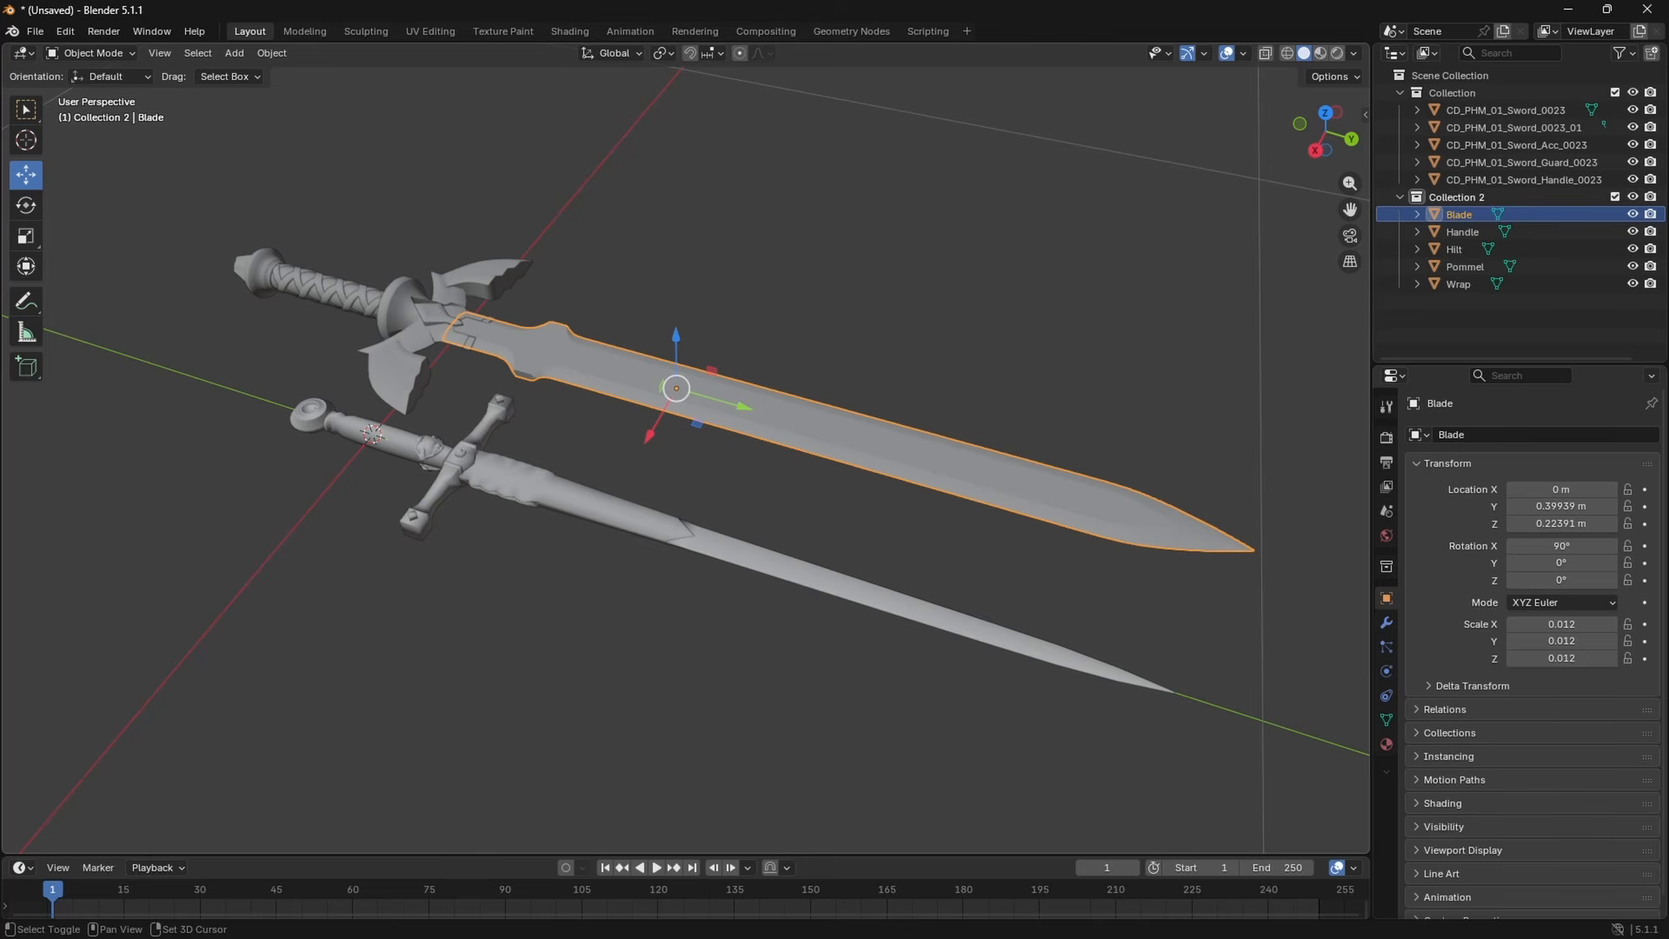
{"action": "left_click", "coordinate": [834, 581], "text": "shift"}
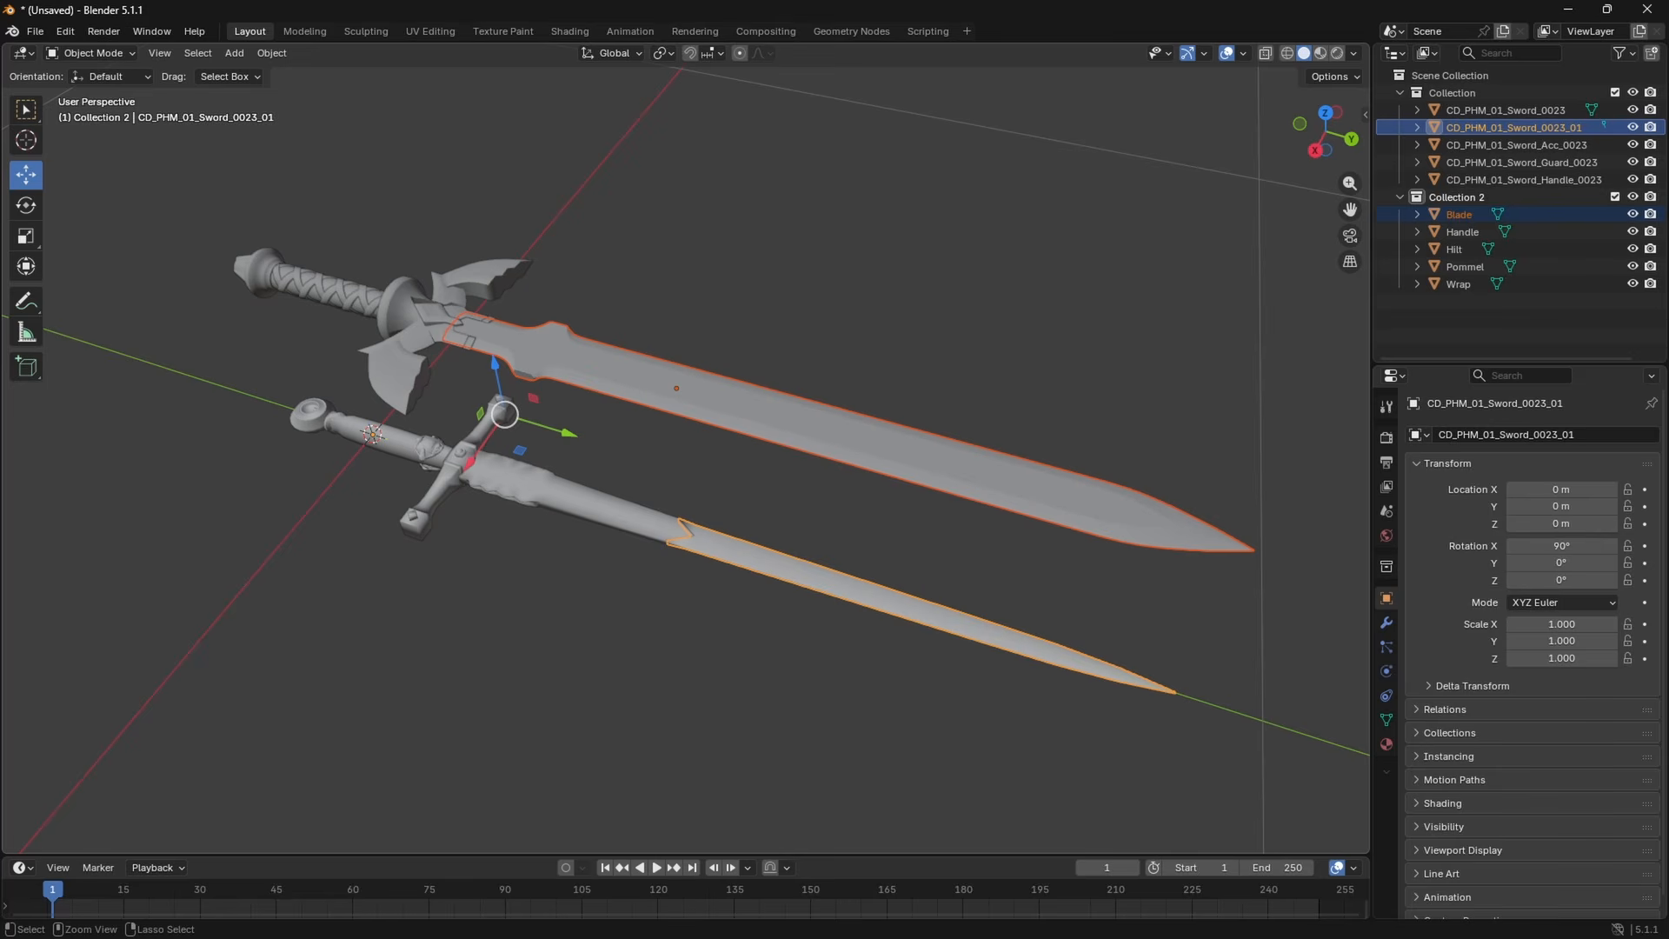
{"action": "key", "text": "ctrl+j"}
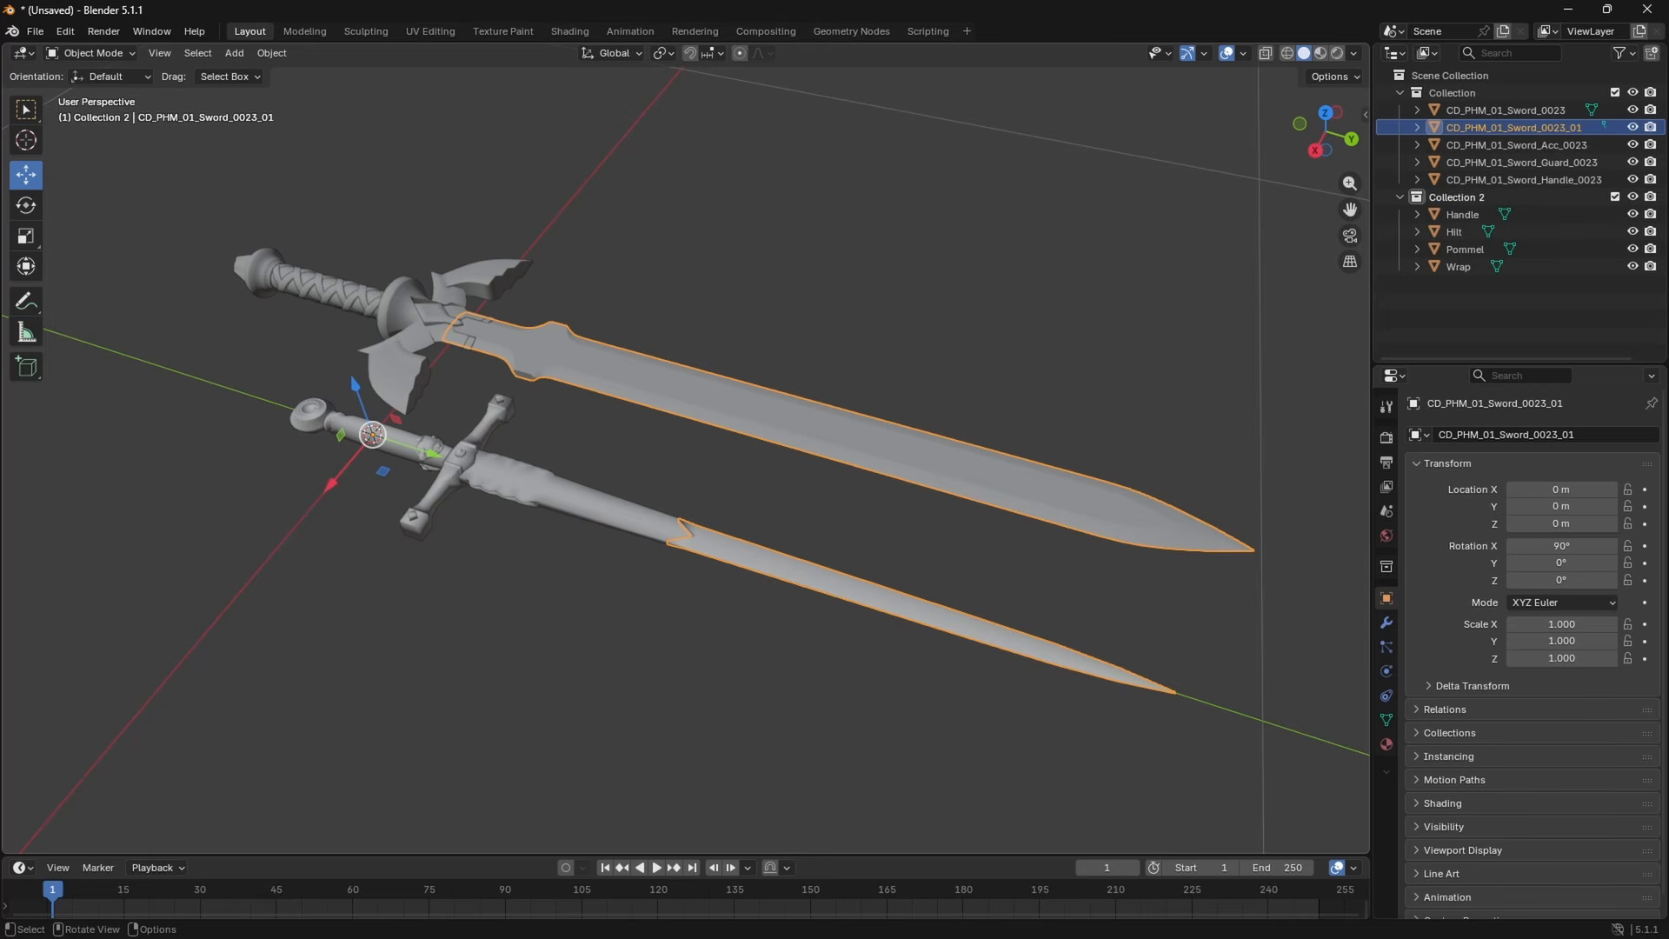
Step: Join the Hilt into the original crossguard object CD_PHM_01_Sword_Guard_0023 and clear the selection
{"action": "middle_click_drag", "start_coordinate": [696, 487], "coordinate": [698, 462]}
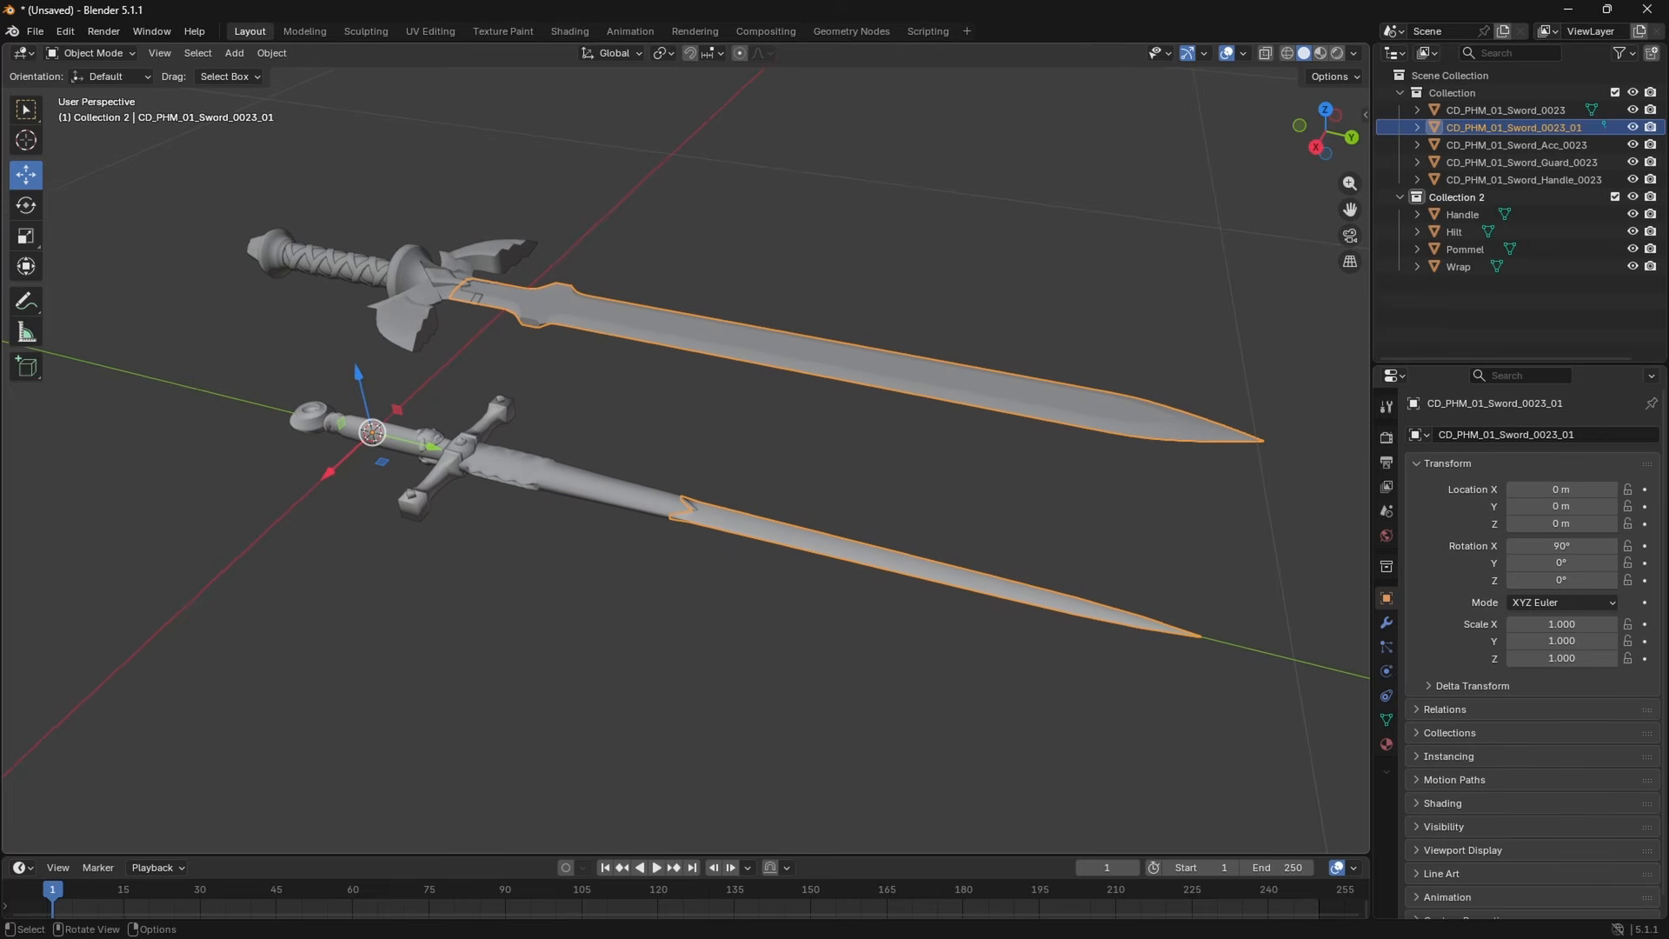
{"action": "left_click", "coordinate": [421, 285]}
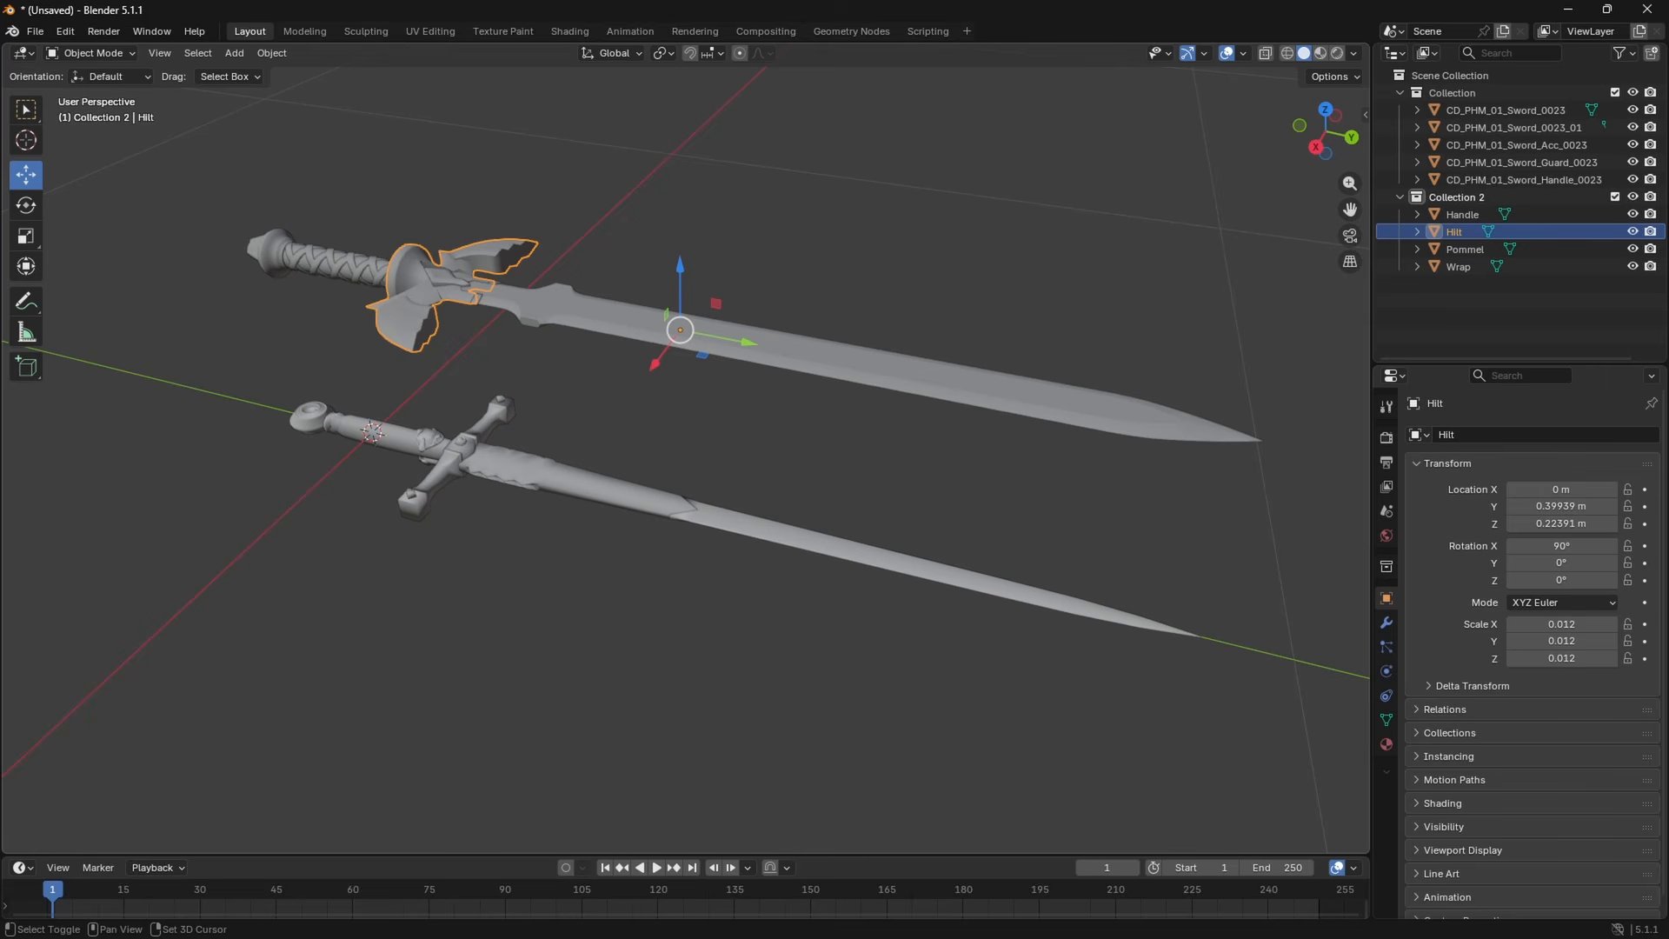
{"action": "left_click", "coordinate": [457, 456], "text": "shift"}
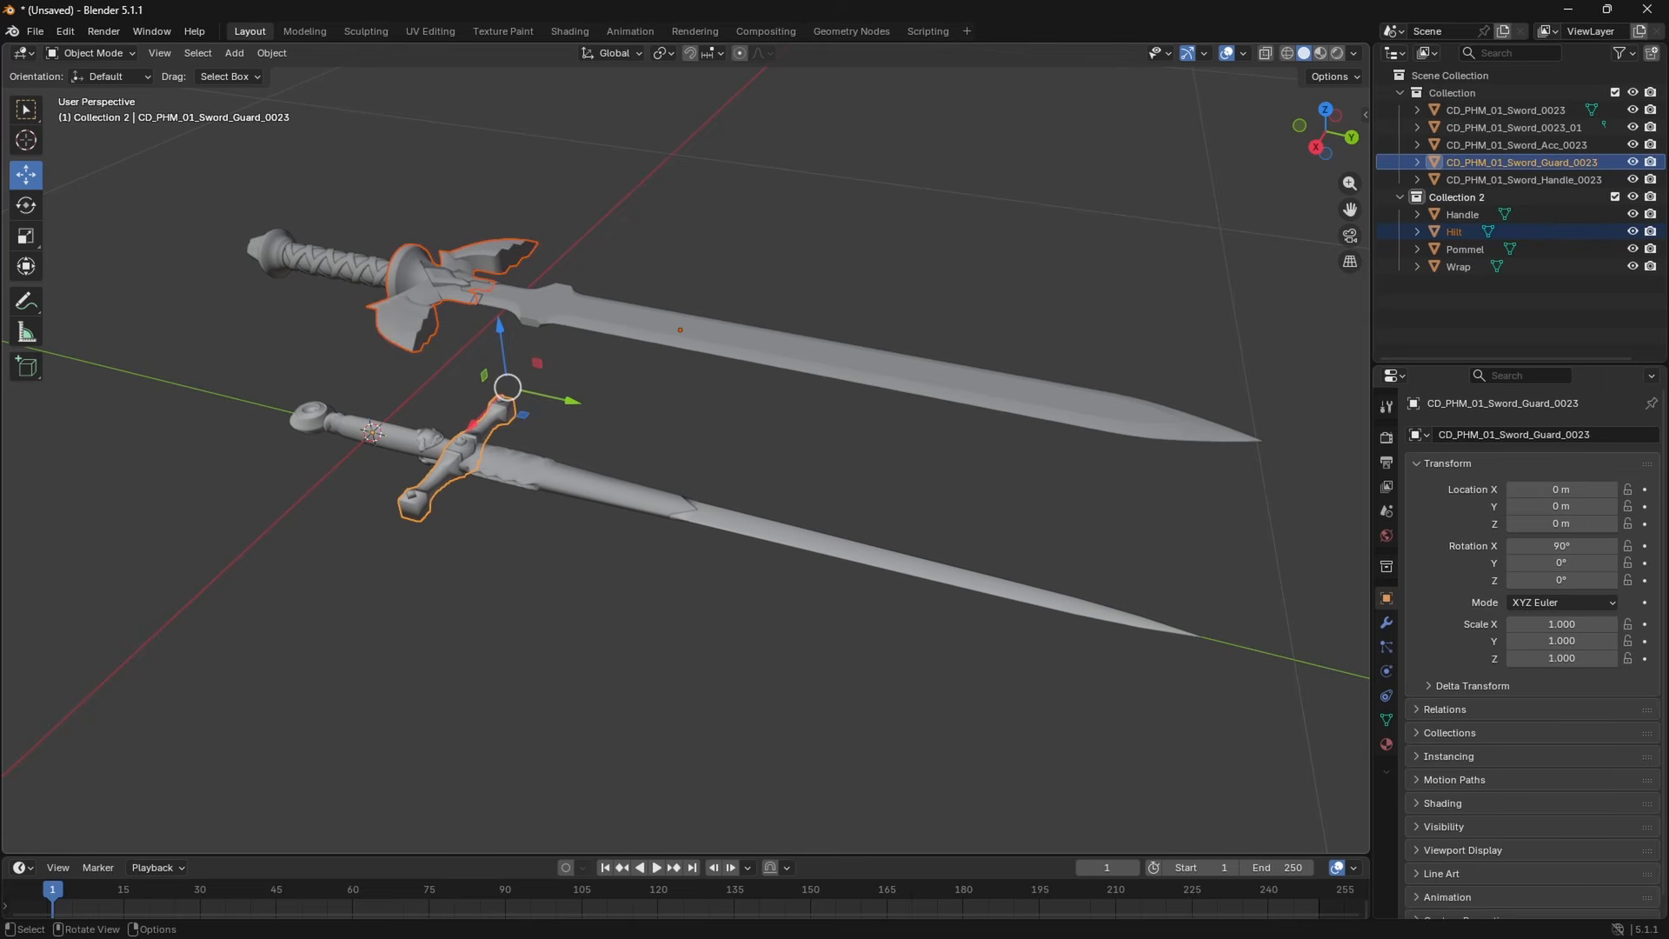
{"action": "key", "text": "ctrl+j"}
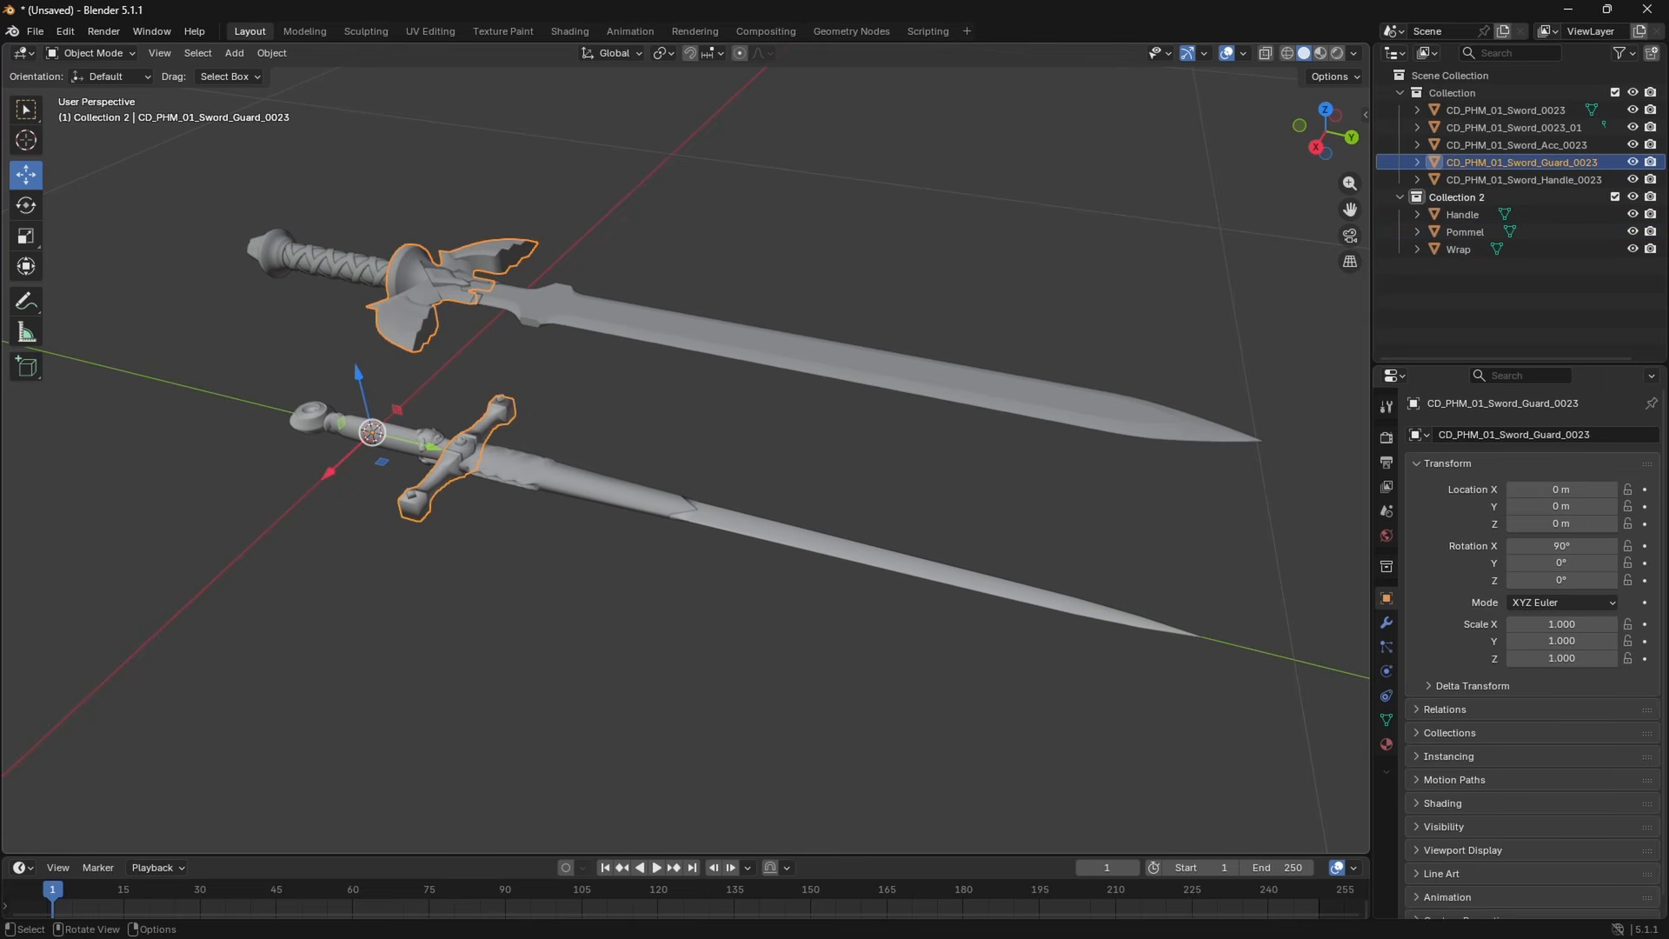
{"action": "left_click", "coordinate": [609, 391]}
Step: Join the Master Sword's Handle into CD_PHM_01_Sword_Handle_0023 and clear the selection
{"action": "scroll", "coordinate": [609, 391], "scroll_direction": "up", "scroll_amount": 3}
{"action": "middle_click_drag", "start_coordinate": [608, 391], "coordinate": [841, 604], "text": "shift"}
{"action": "left_click", "coordinate": [443, 419]}
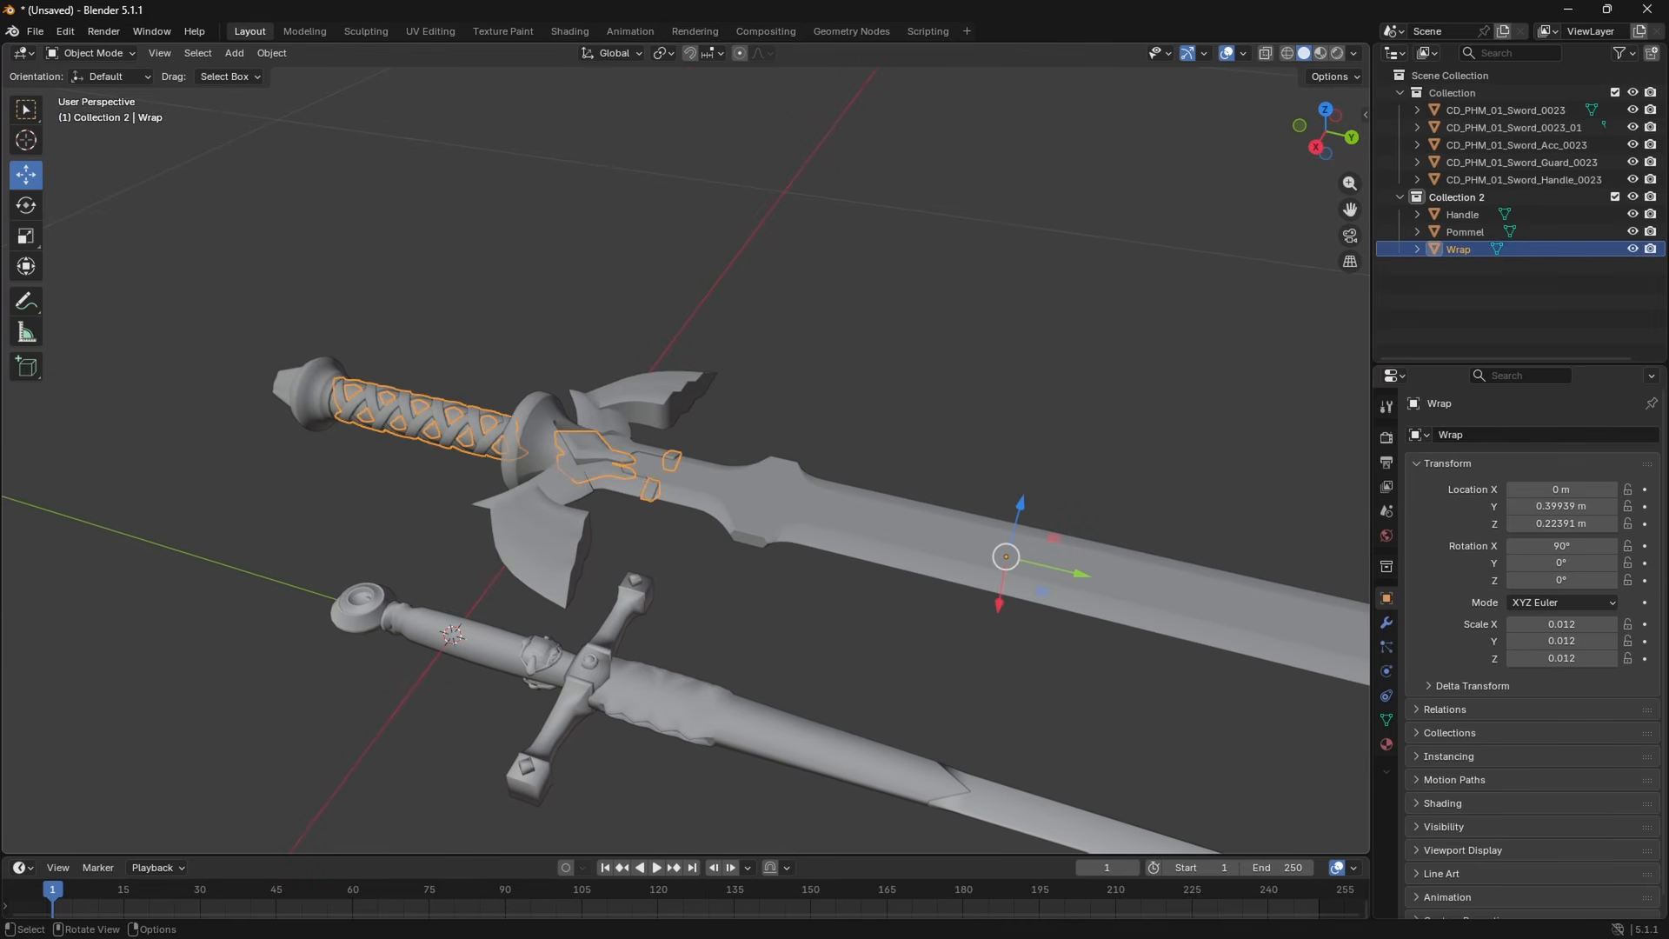
{"action": "left_click", "coordinate": [428, 420]}
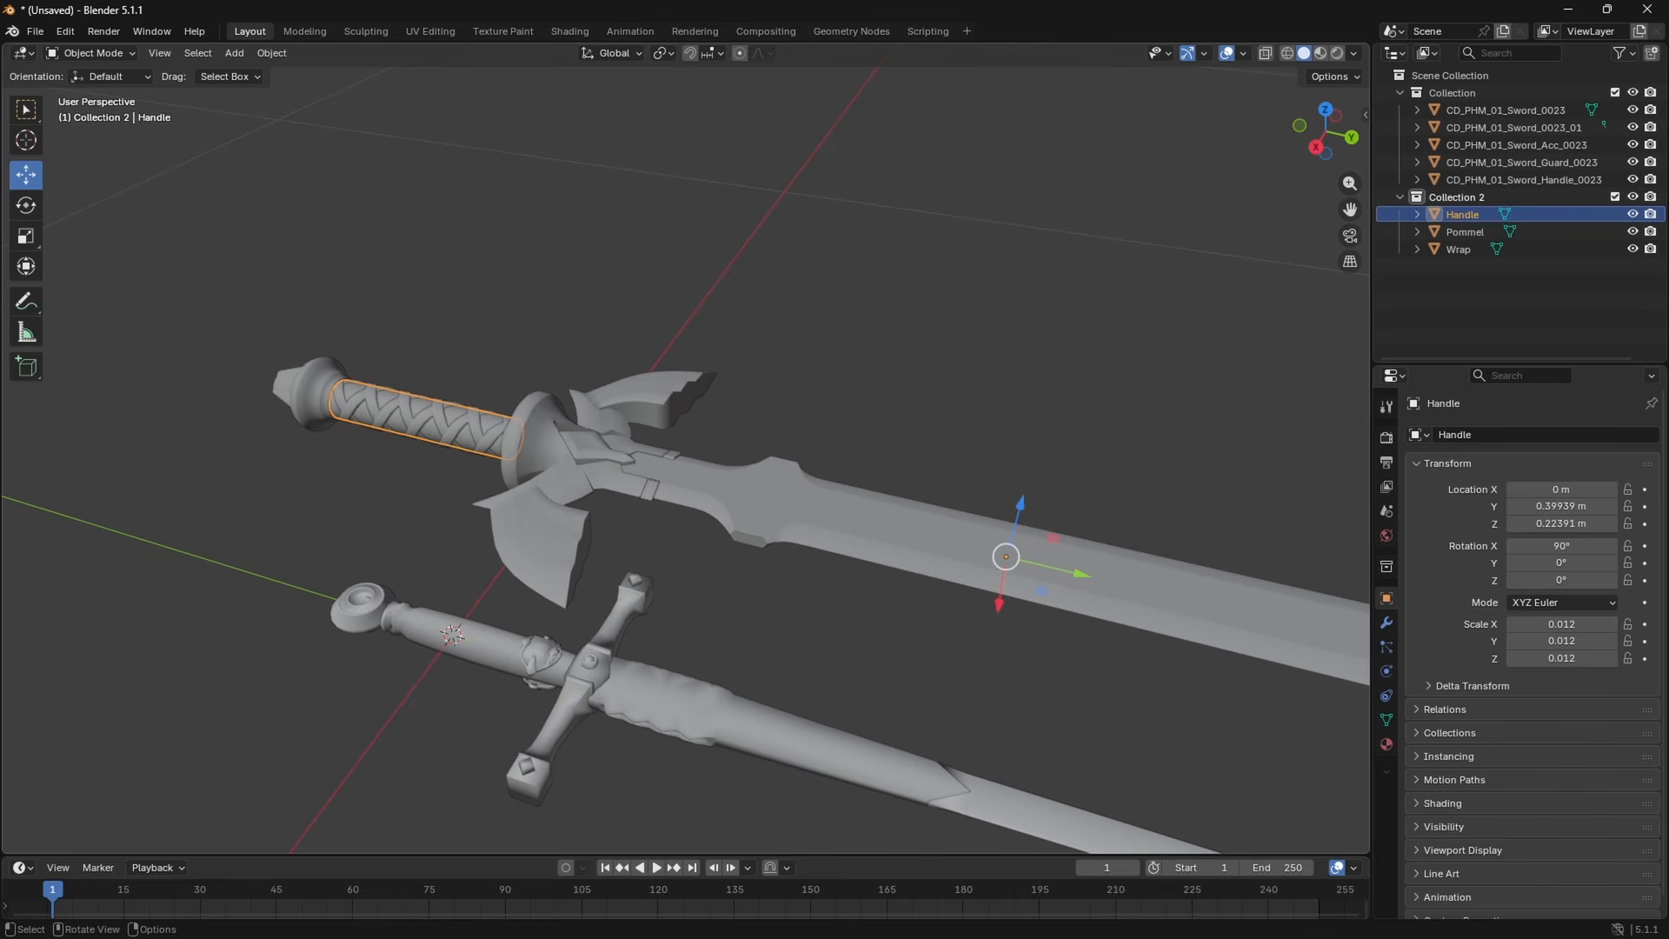
{"action": "left_click", "coordinate": [470, 643], "text": "shift"}
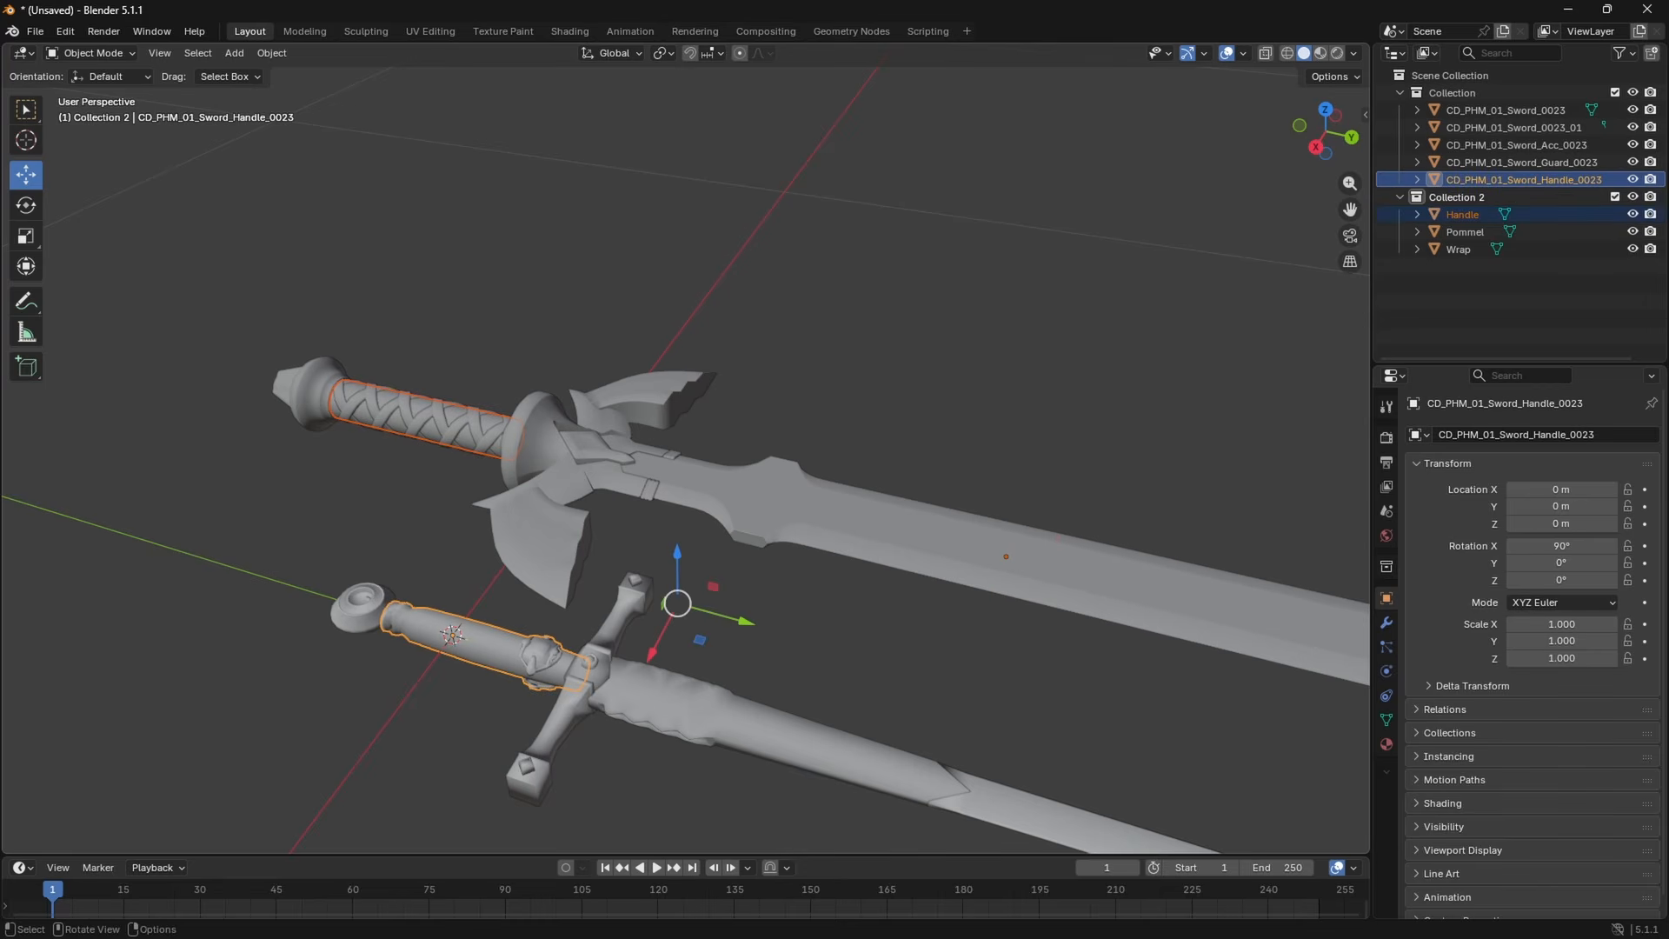
{"action": "key", "text": "ctrl+j"}
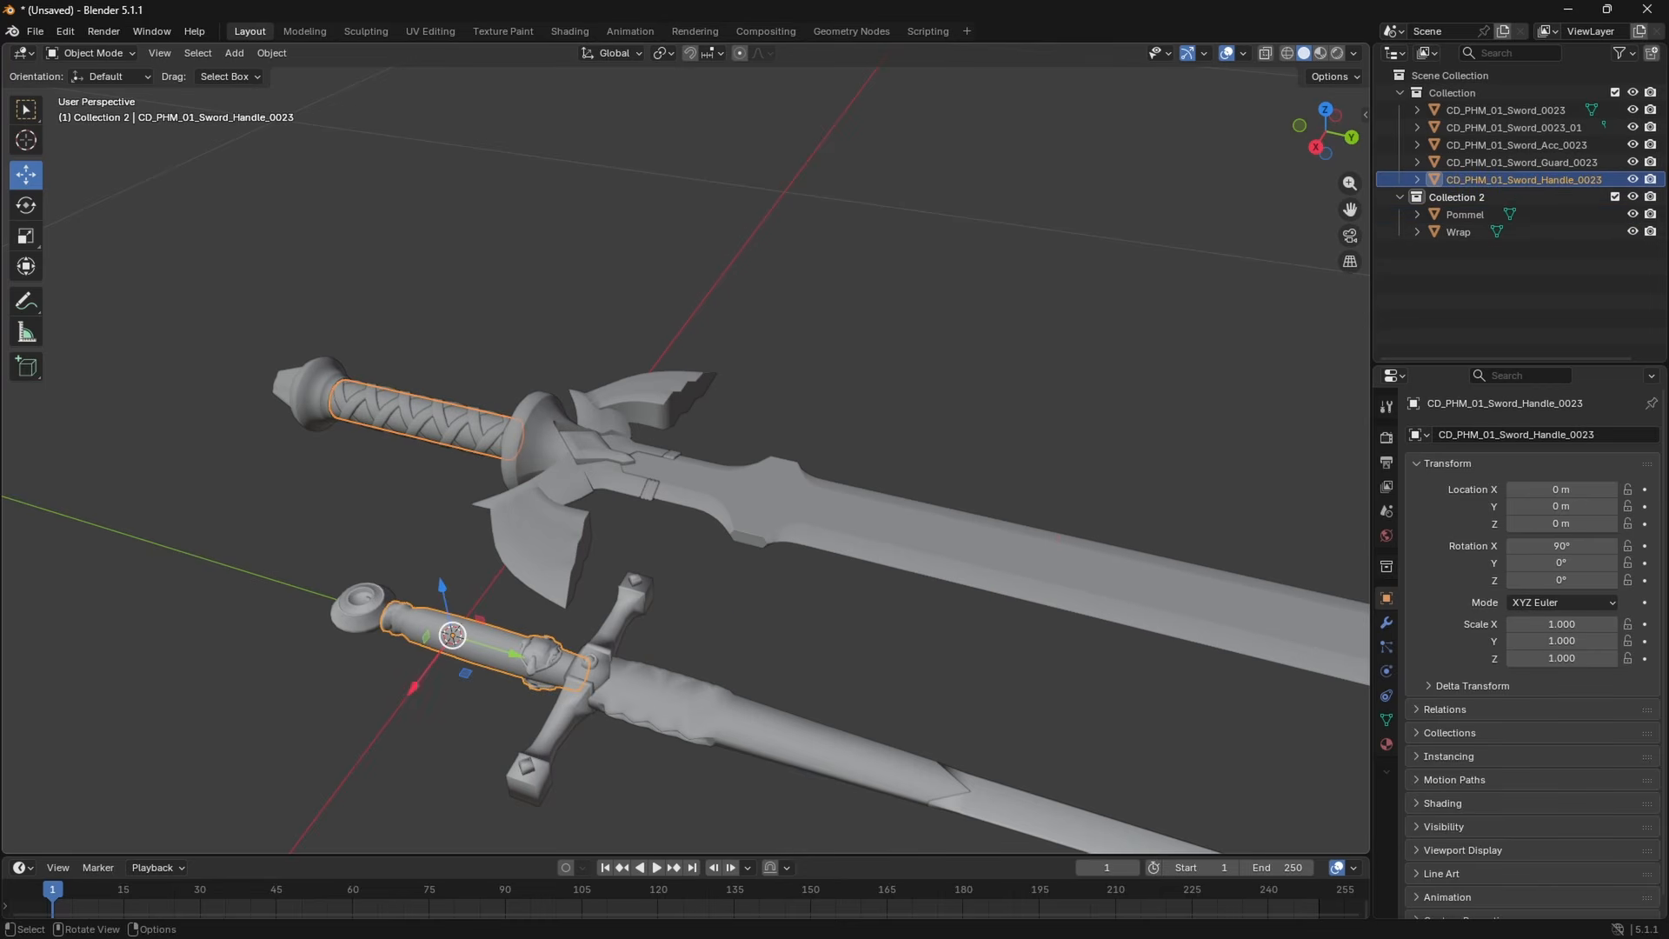
{"action": "key", "text": "alt+a"}
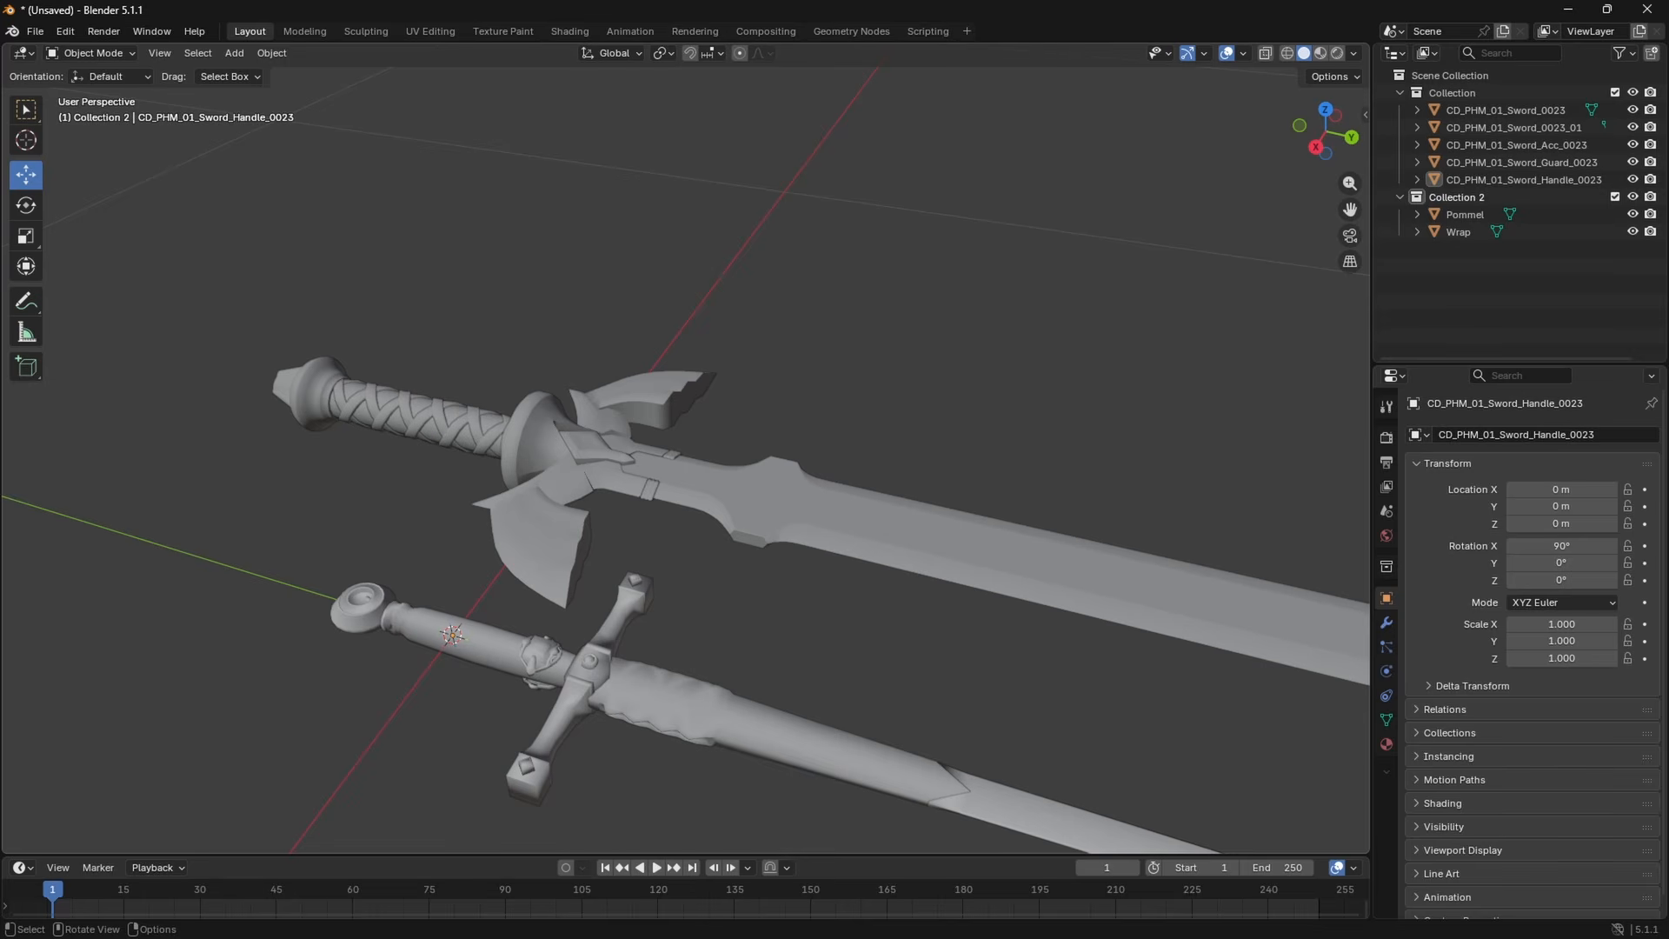
Step: Join the Pommel into the original pommel object CD_PHM_01_Sword_Acc_0023 and clear the selection
{"action": "left_click", "coordinate": [317, 395]}
{"action": "left_click", "coordinate": [363, 607], "text": "shift"}
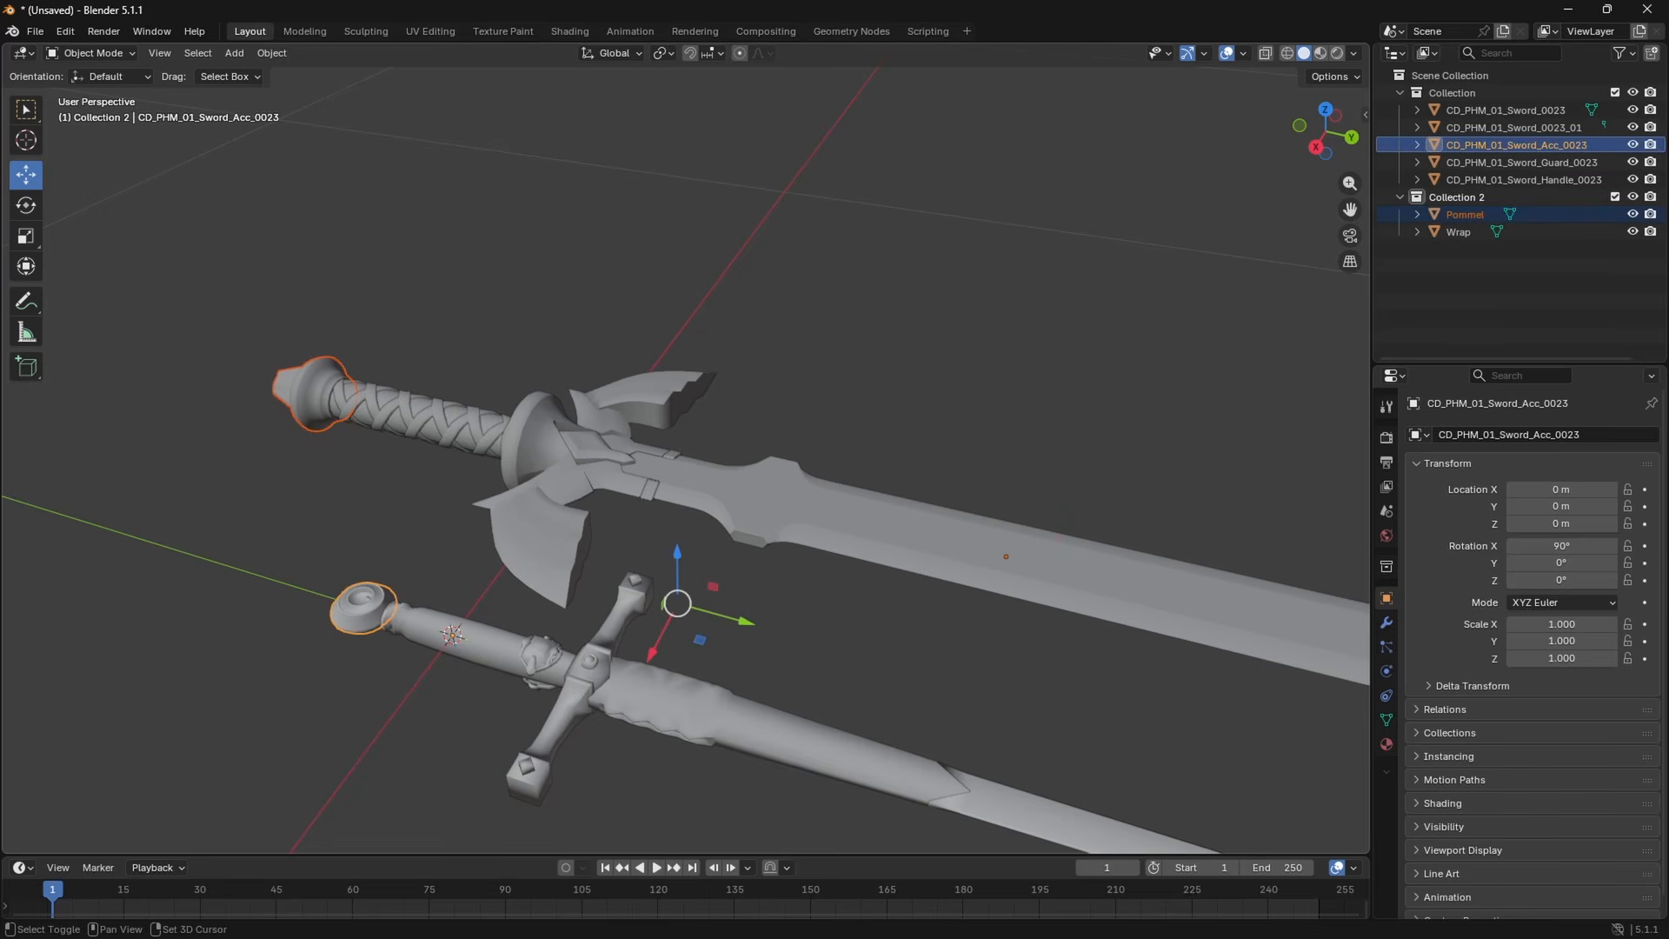
{"action": "key", "text": "ctrl+j"}
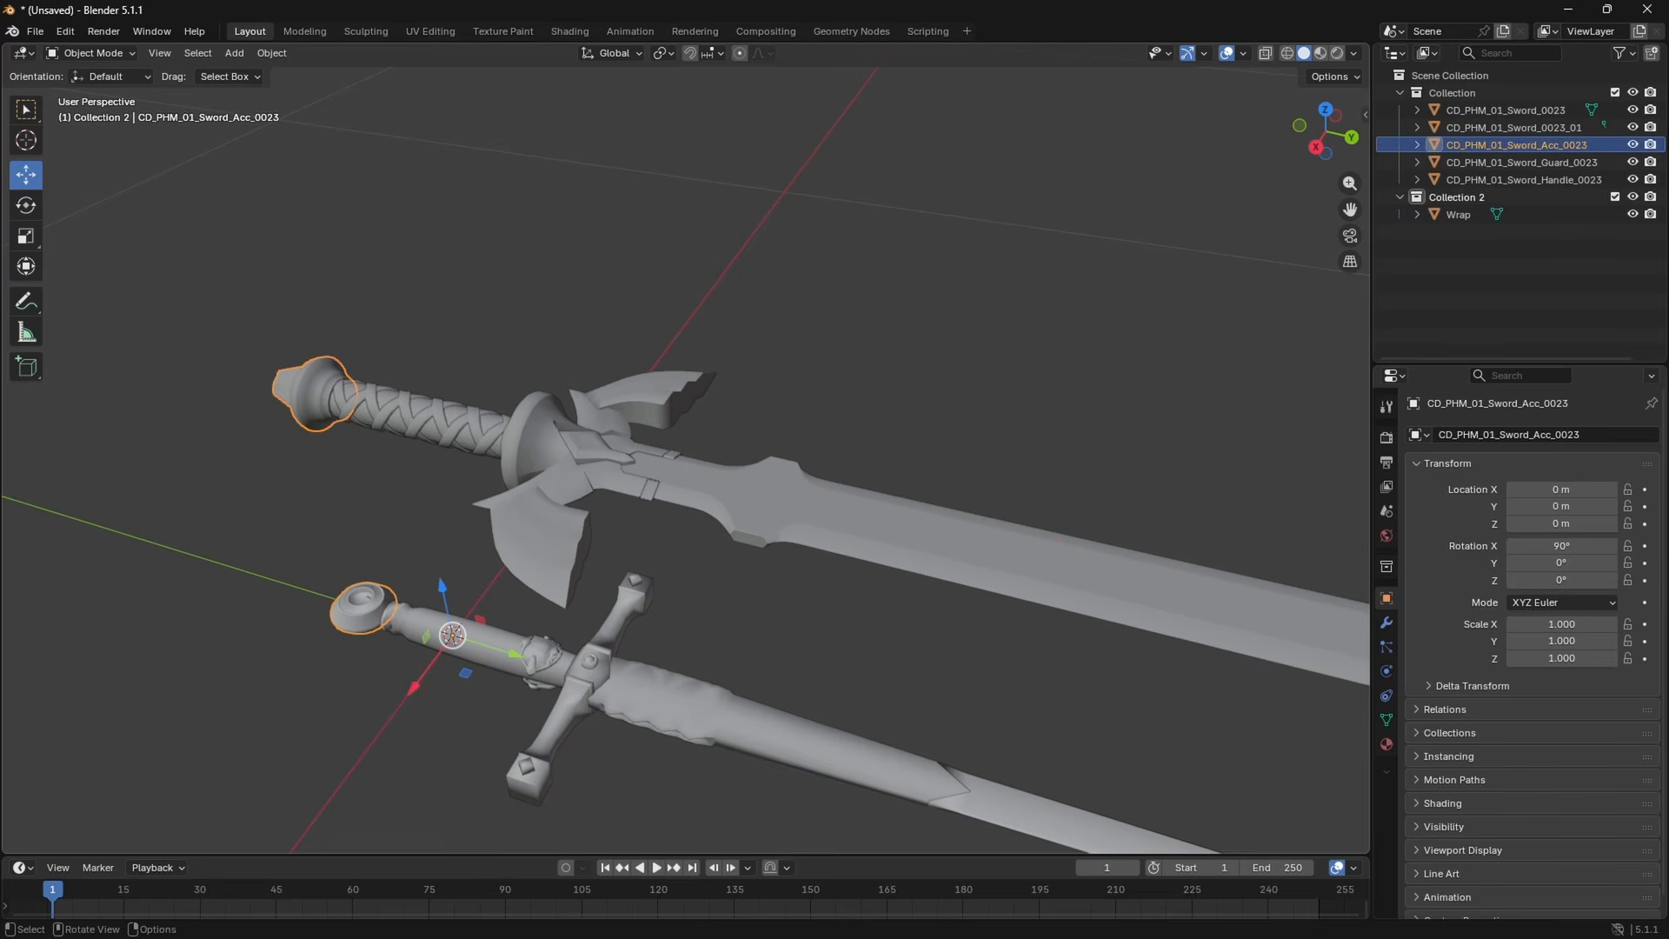
{"action": "key", "text": "alt+a"}
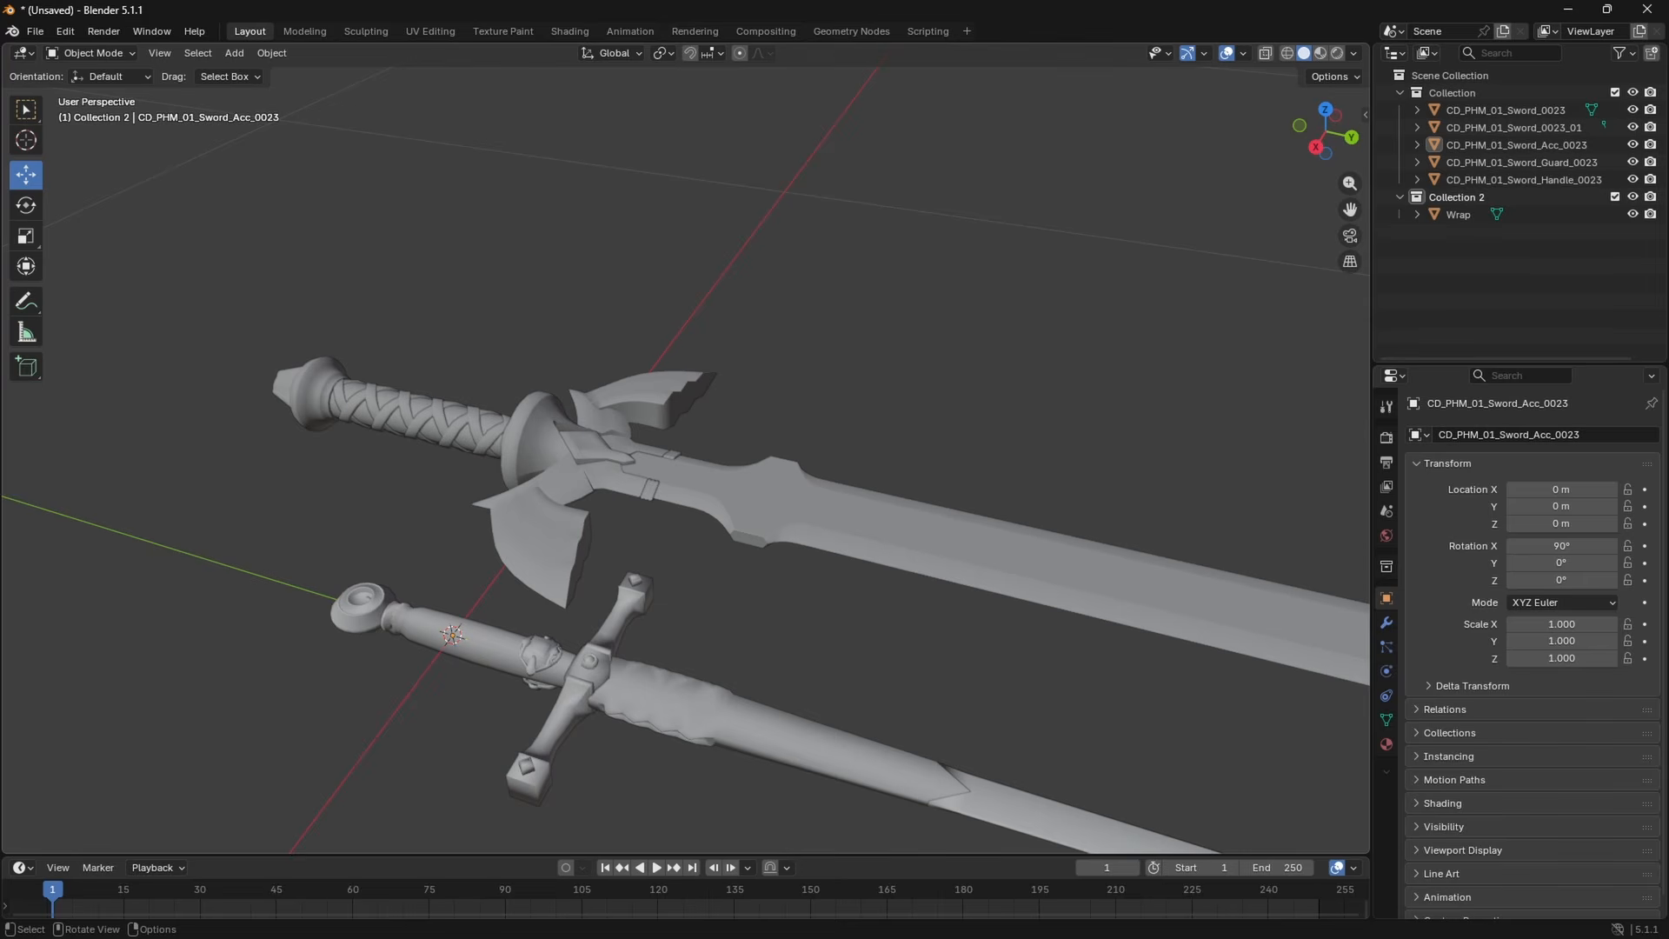
Step: Join the Wrap into CD_PHM_01_Sword_0023, the original sword's part between the guard and the blade
{"action": "left_click", "coordinate": [434, 419]}
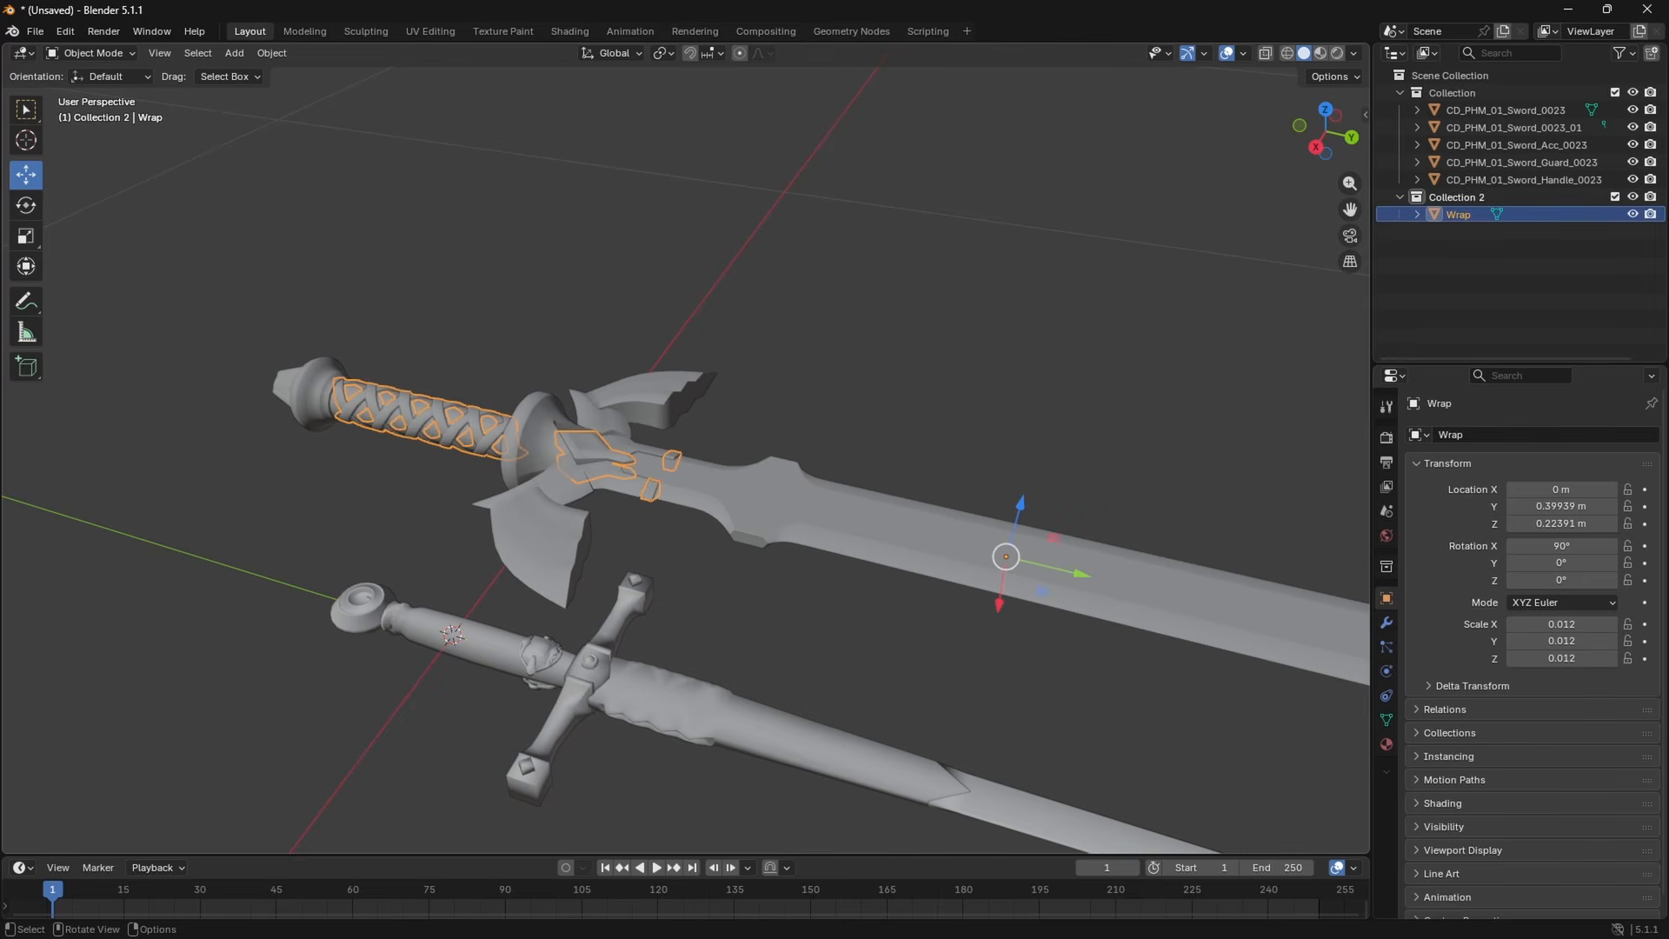
{"action": "left_click", "coordinate": [713, 715], "text": "shift"}
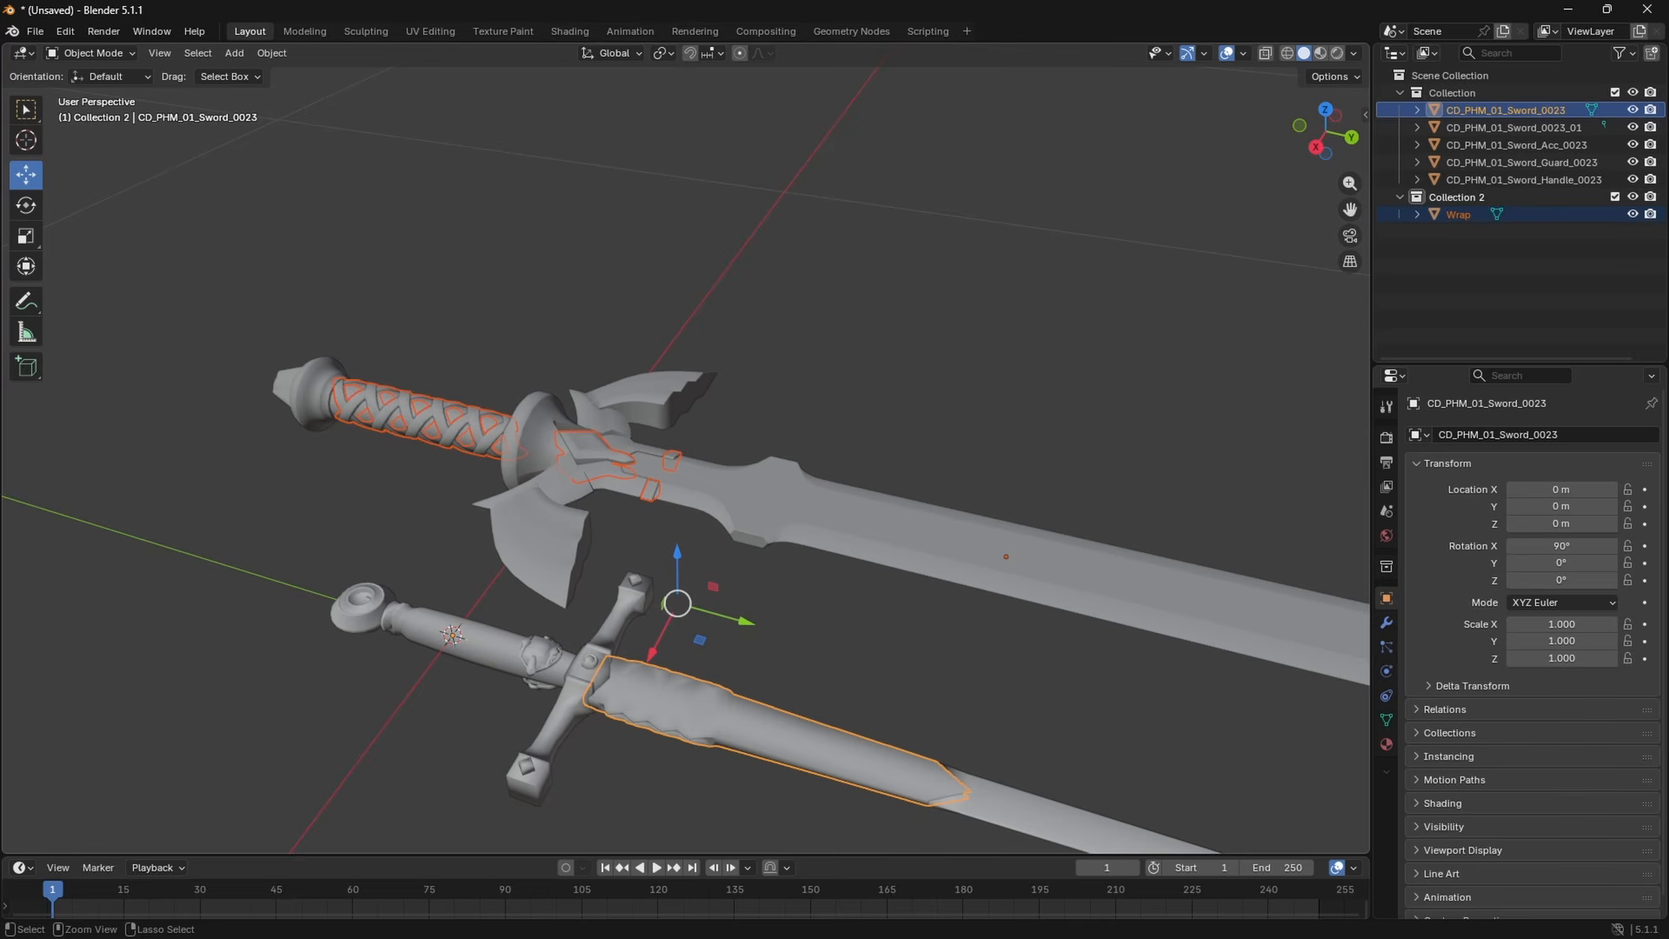
{"action": "key", "text": "ctrl+j"}
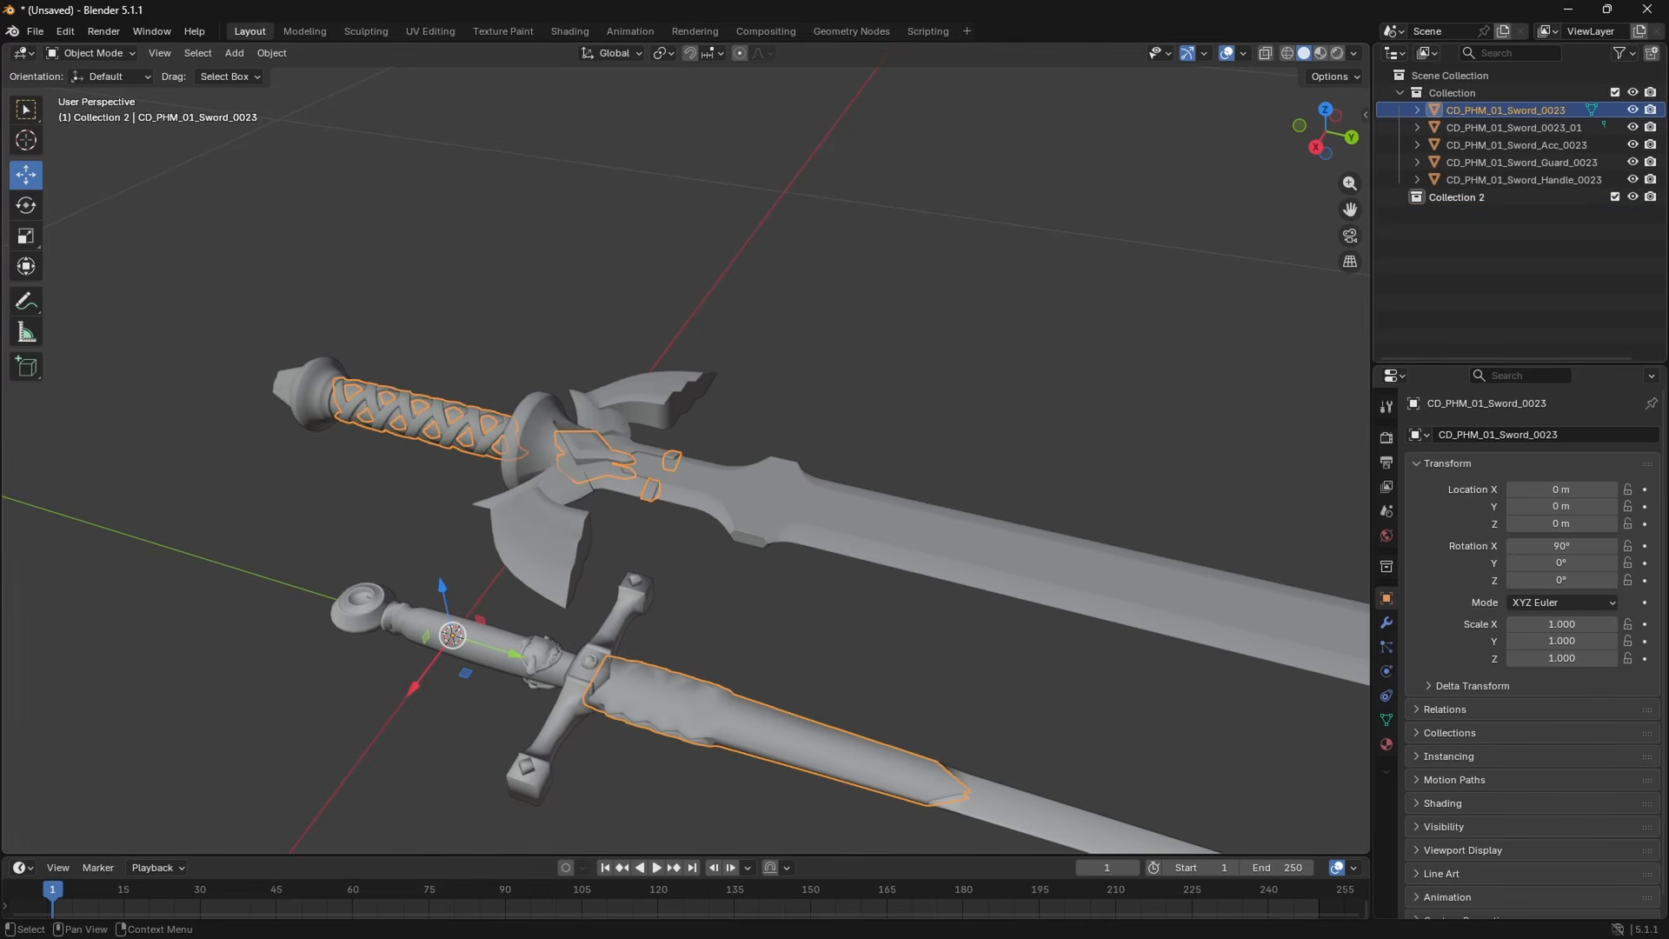
Step: Delete the empty Collection 2 from the scene
{"action": "left_click", "coordinate": [1457, 197]}
{"action": "right_click", "coordinate": [1457, 196]}
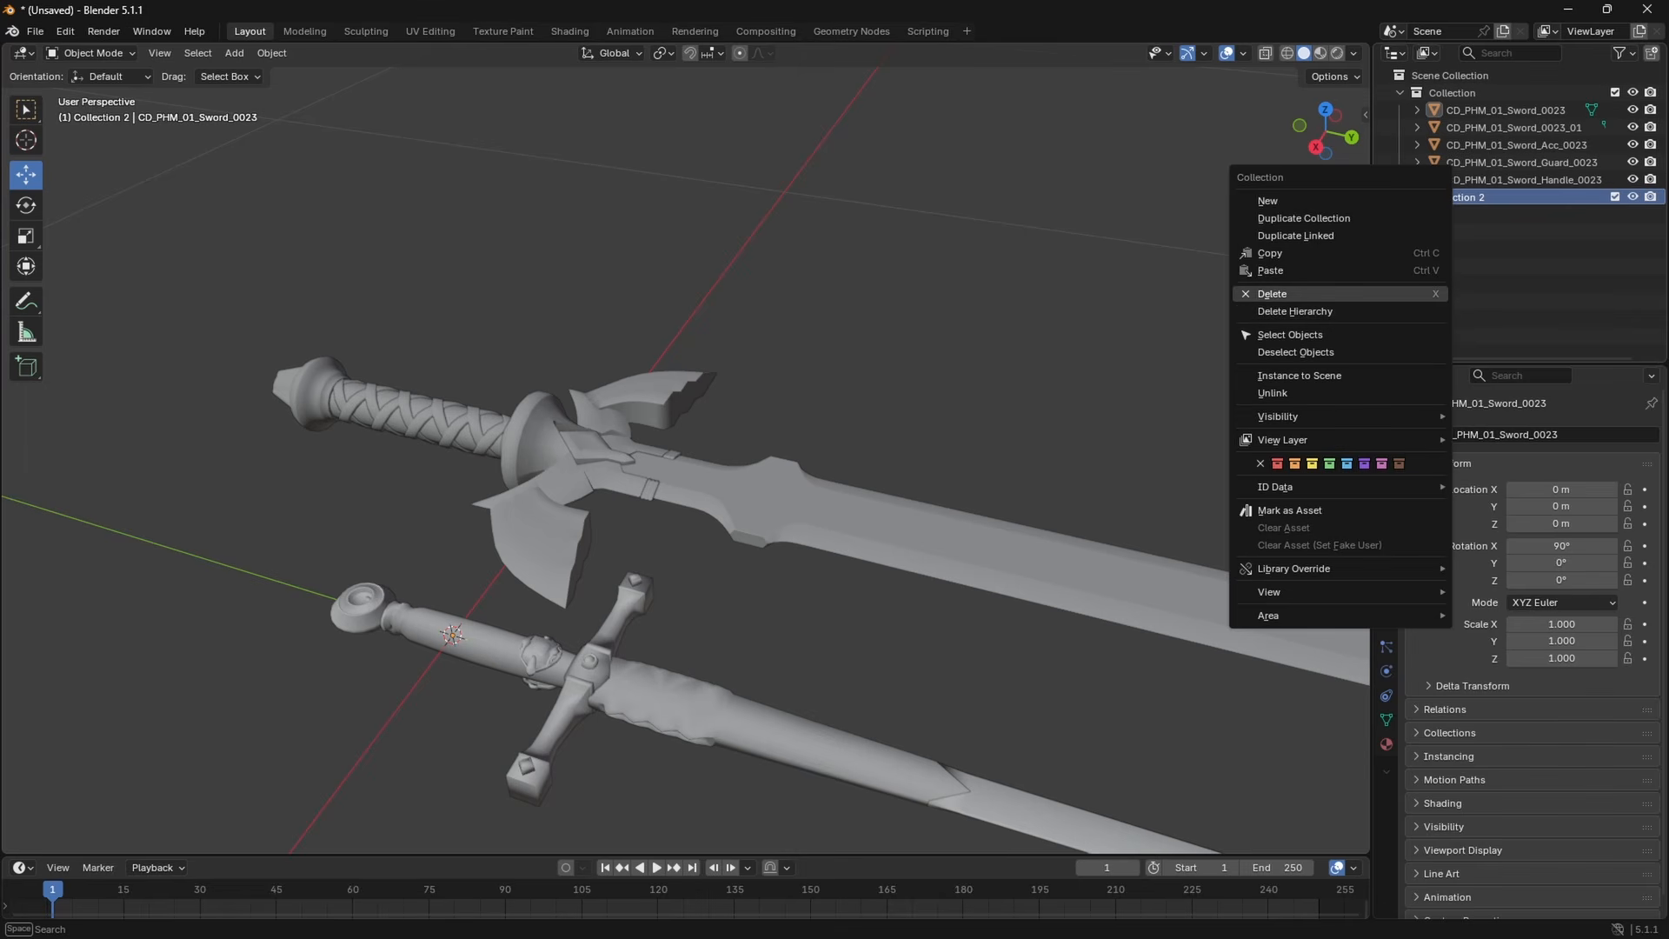
{"action": "left_click", "coordinate": [1278, 294]}
Step: Select all the joined sword objects and enter Edit Mode on them together
{"action": "scroll", "coordinate": [686, 461], "scroll_direction": "down", "scroll_amount": 3}
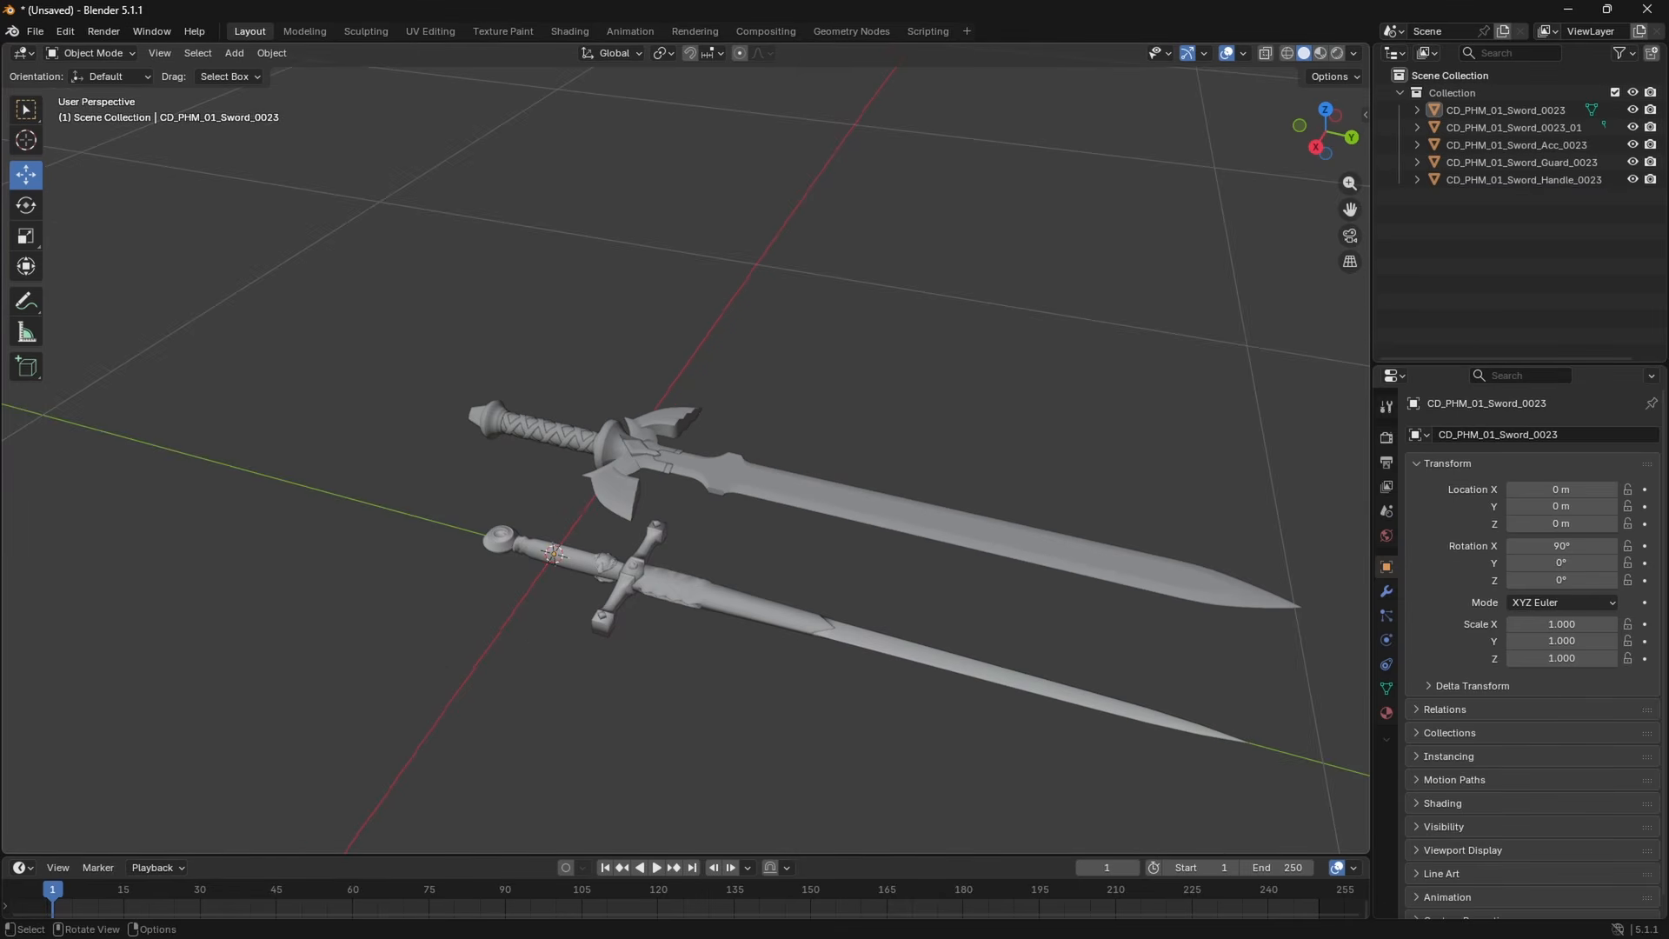
{"action": "middle_click_drag", "start_coordinate": [748, 487], "coordinate": [569, 435], "text": "shift"}
{"action": "scroll", "coordinate": [621, 441], "scroll_direction": "up", "scroll_amount": 3}
{"action": "scroll", "coordinate": [638, 390], "scroll_direction": "down", "scroll_amount": 2}
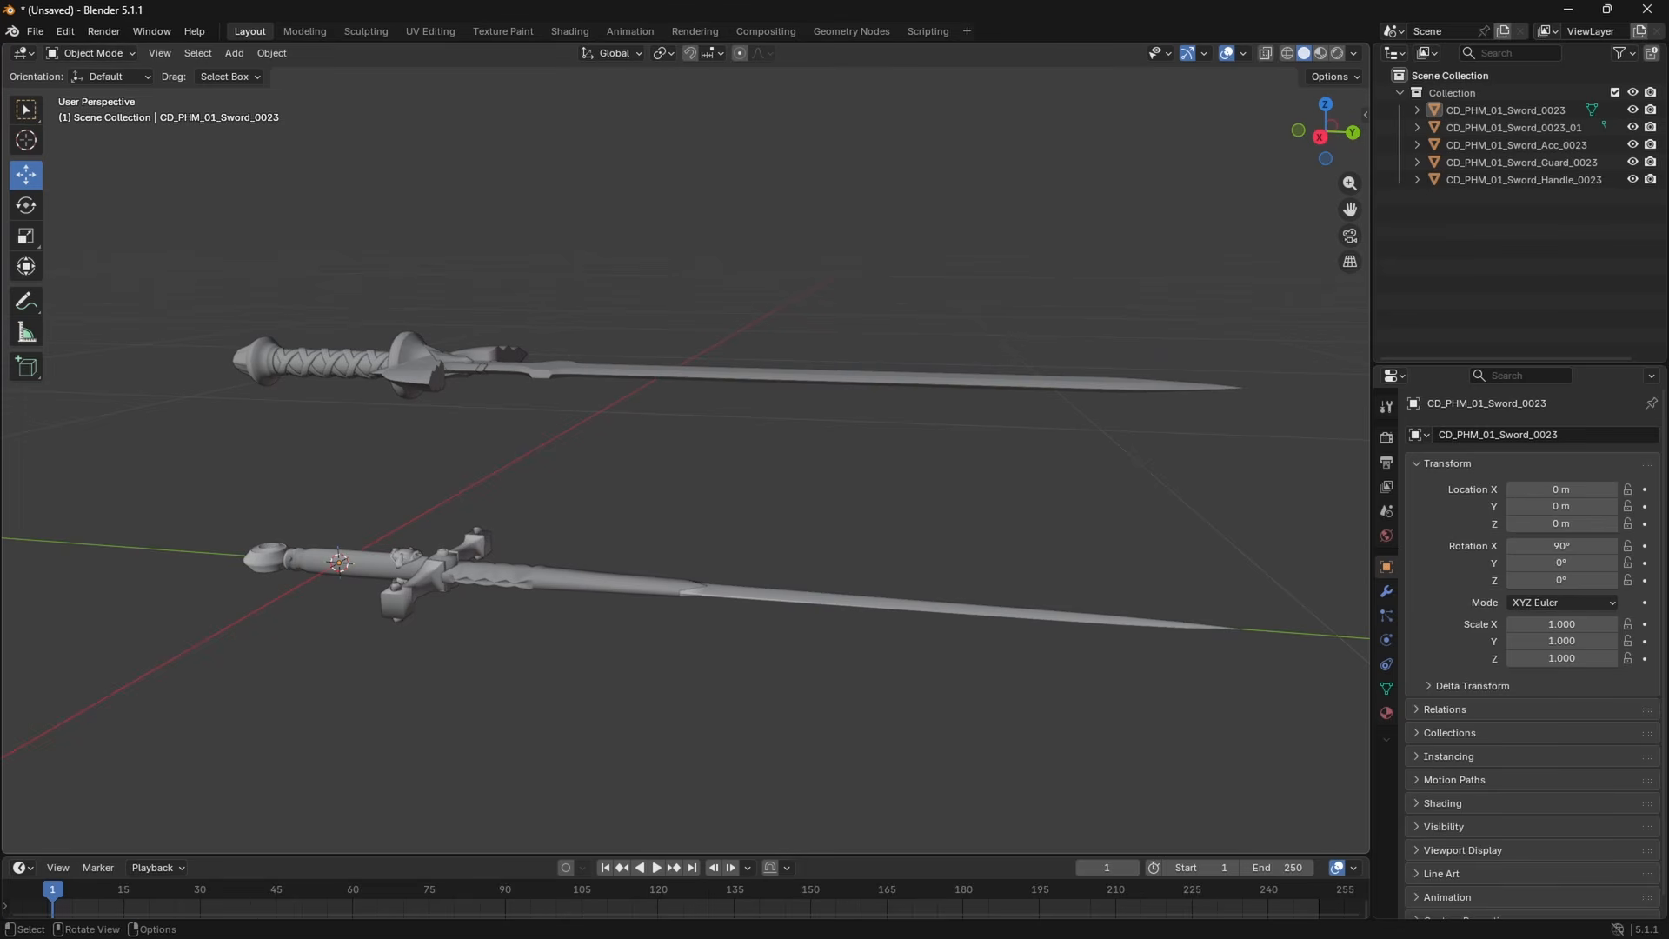
{"action": "key", "text": "a"}
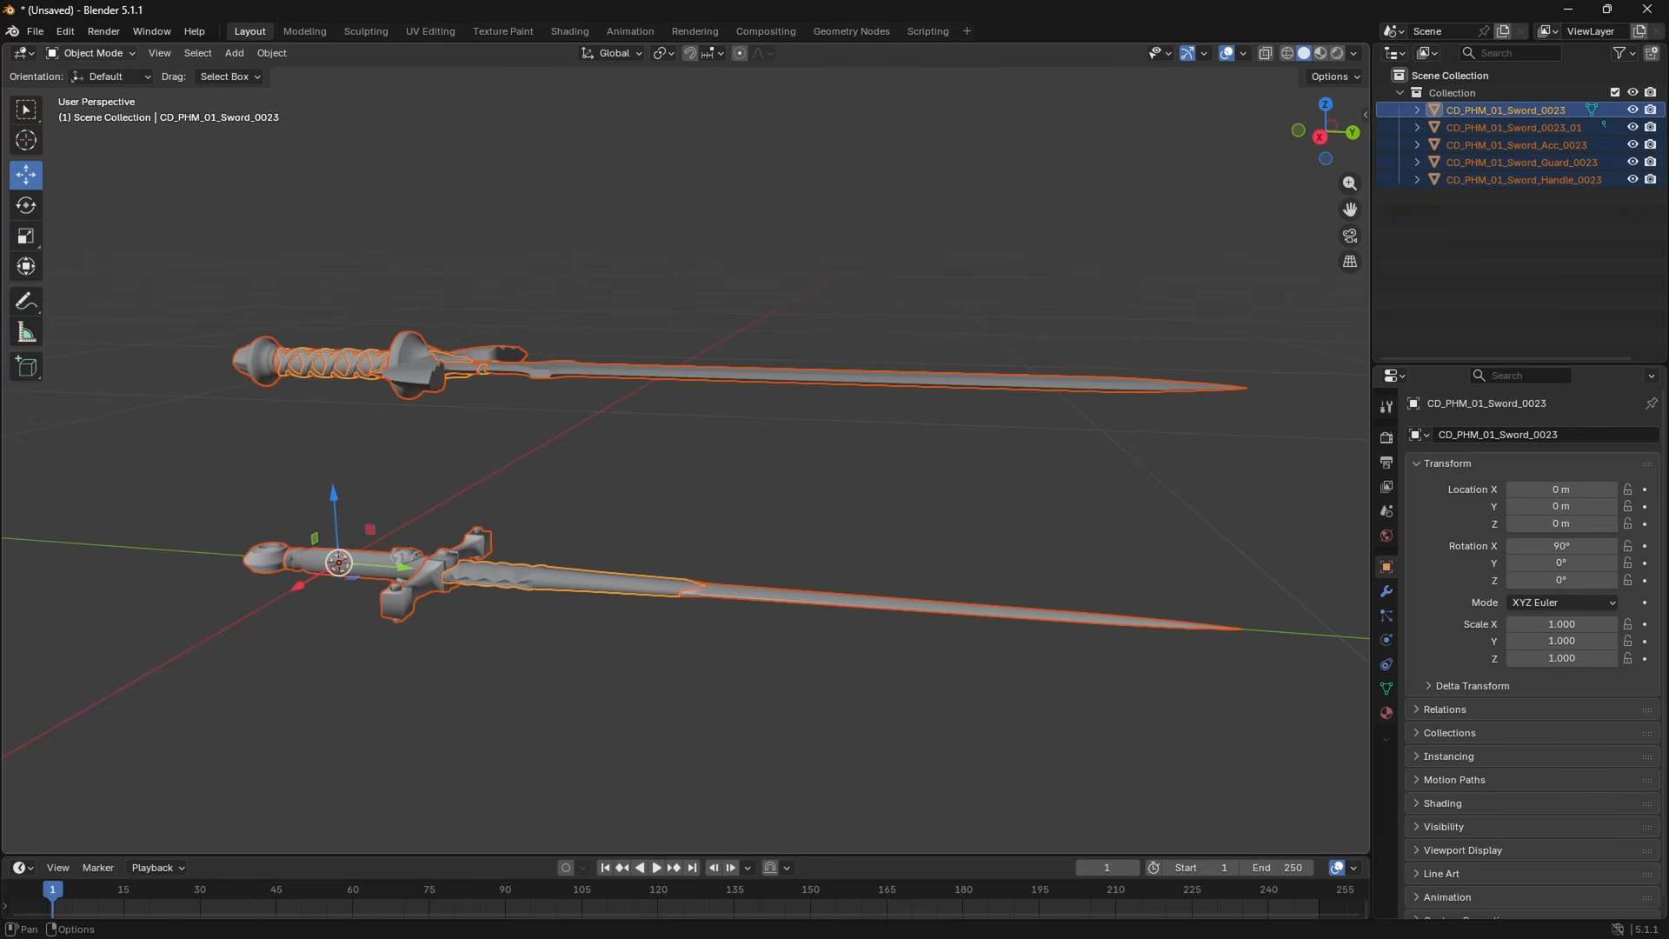
{"action": "left_click", "coordinate": [91, 53]}
{"action": "left_click", "coordinate": [93, 92]}
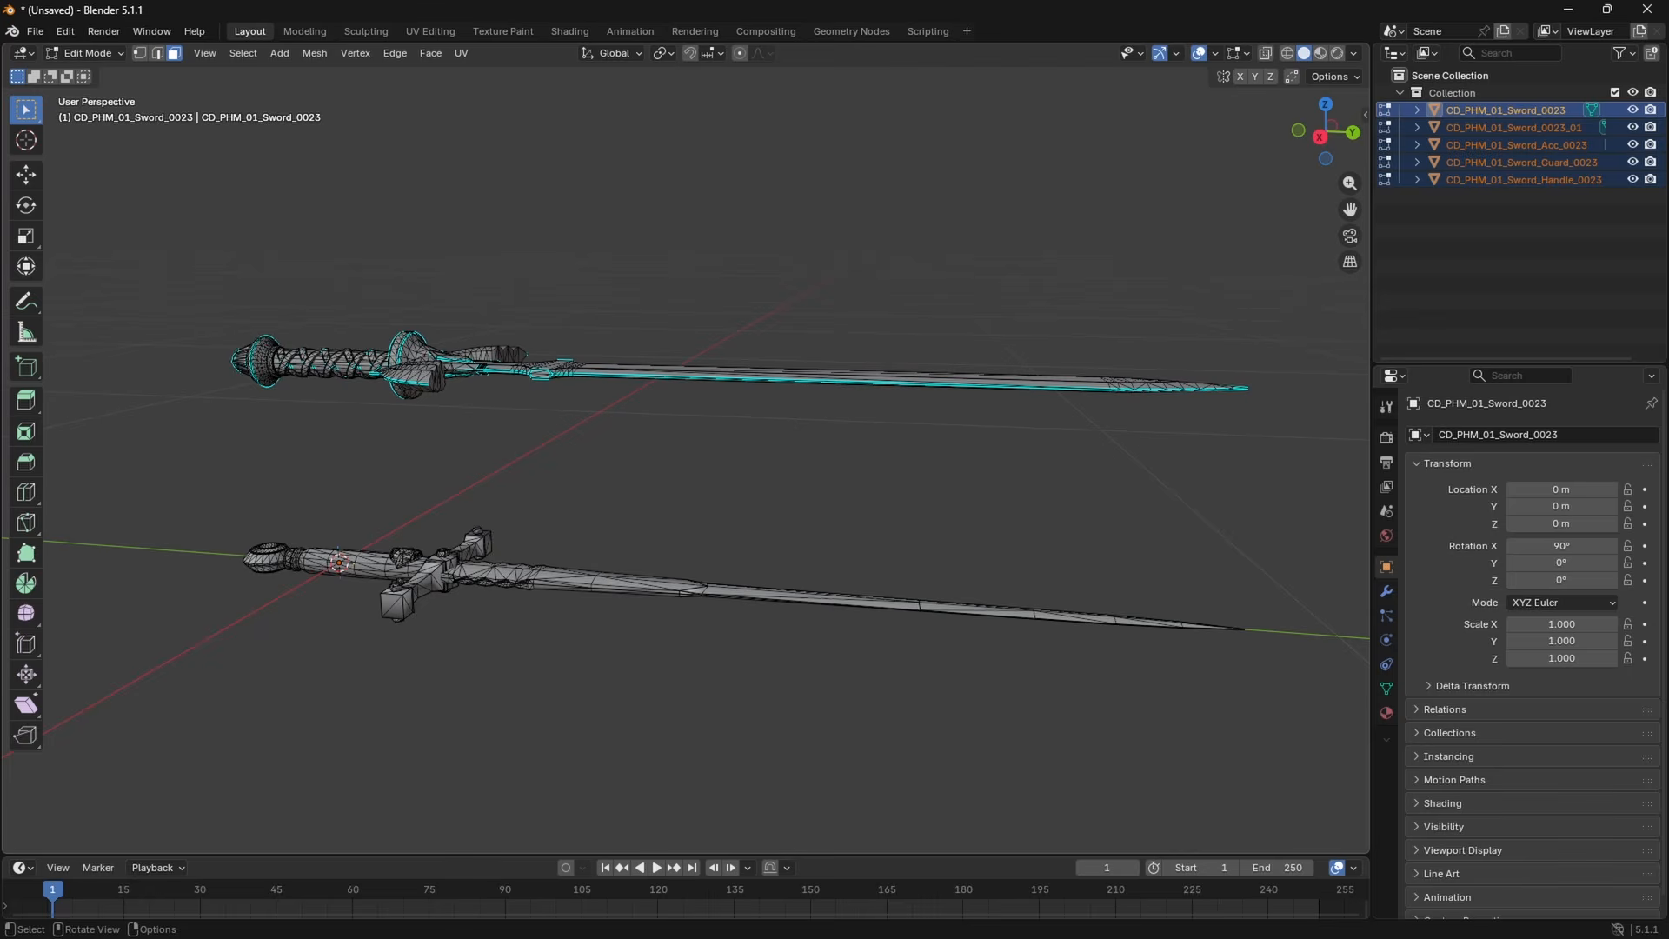
Step: Select the faces of the original sword below the Master Sword, grow the selection and delete its vertices
{"action": "middle_click_drag", "start_coordinate": [556, 435], "coordinate": [570, 438]}
{"action": "left_click_drag", "start_coordinate": [206, 483], "coordinate": [1312, 736]}
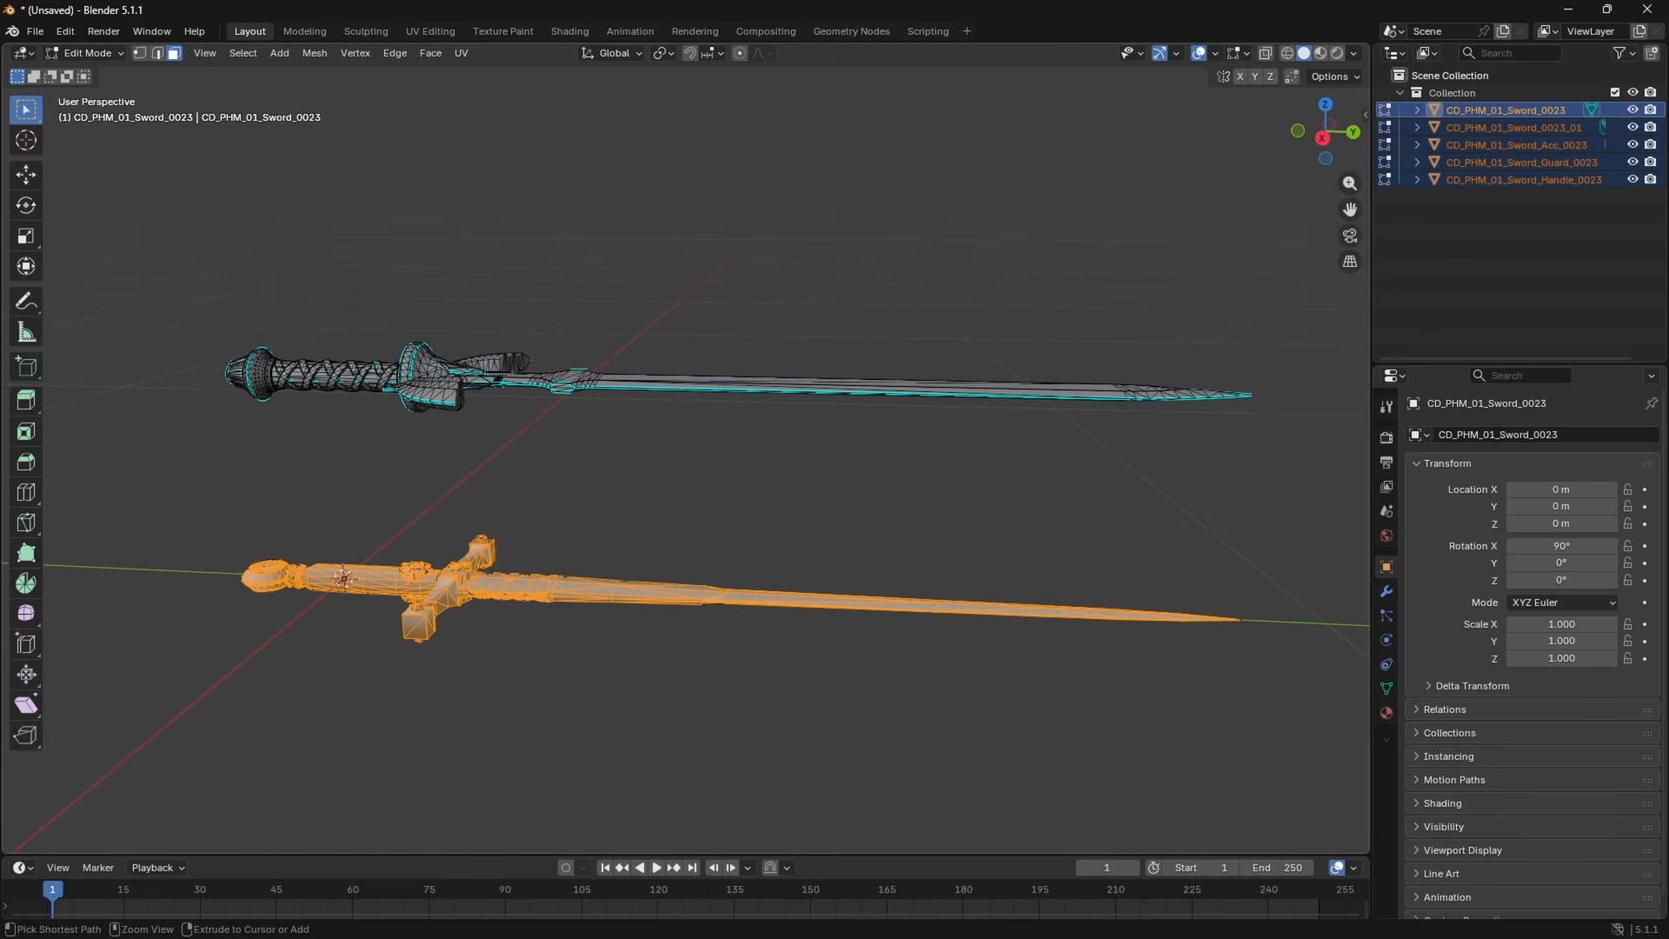
{"action": "key", "text": "ctrl+KP_Add"}
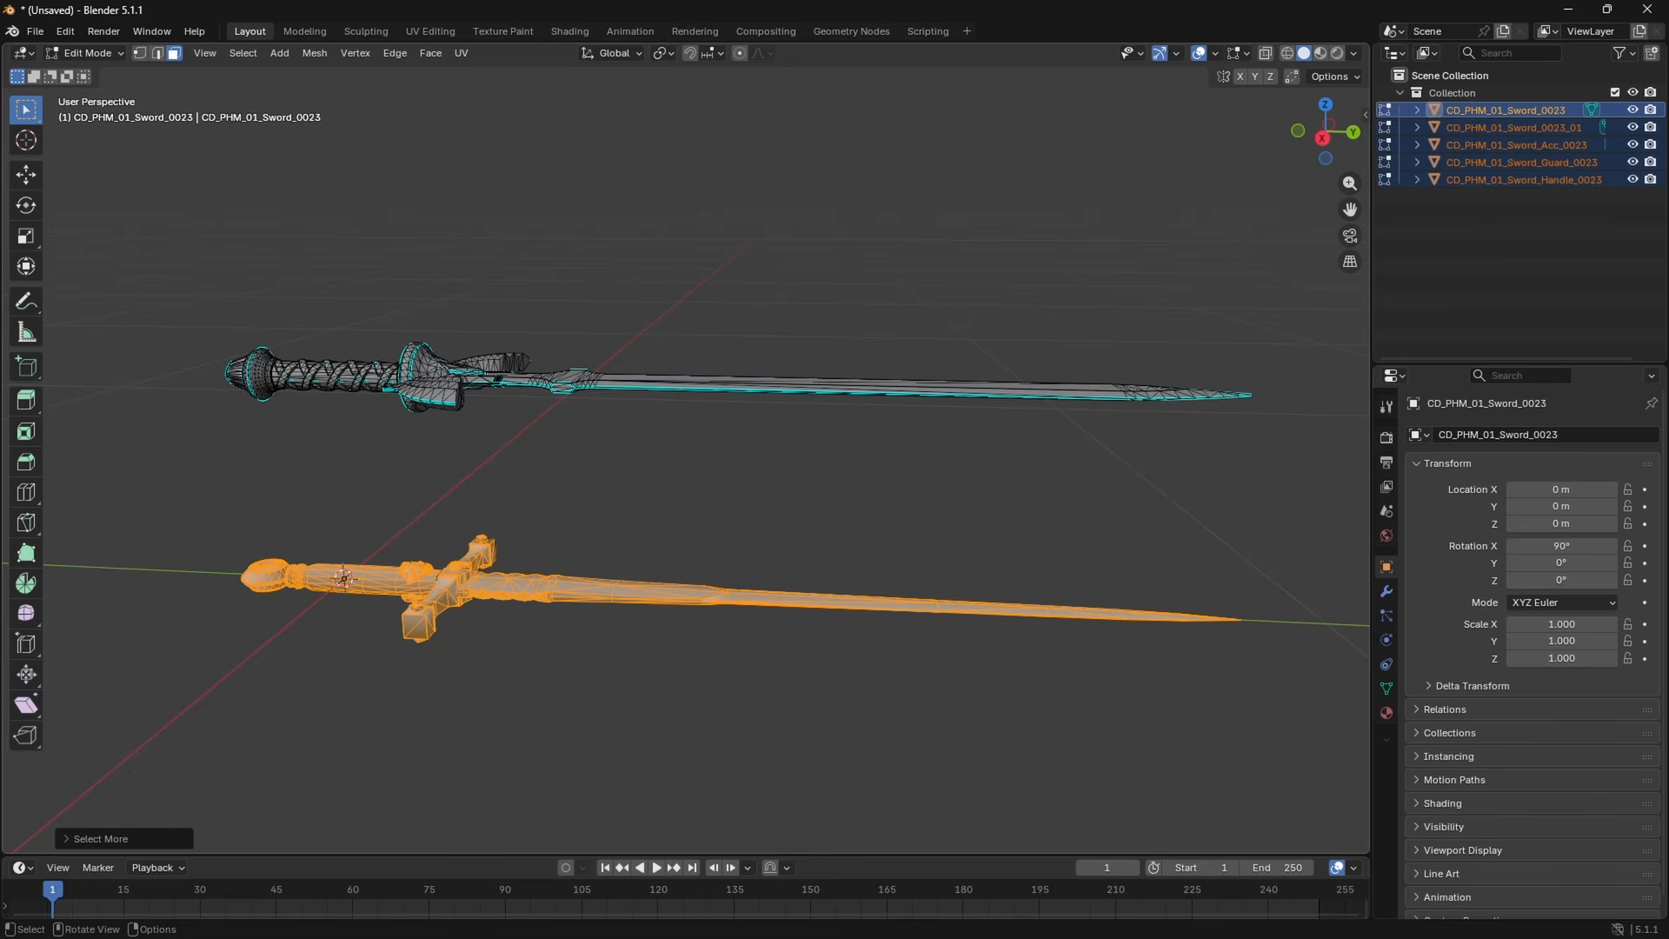
{"action": "key", "text": "x"}
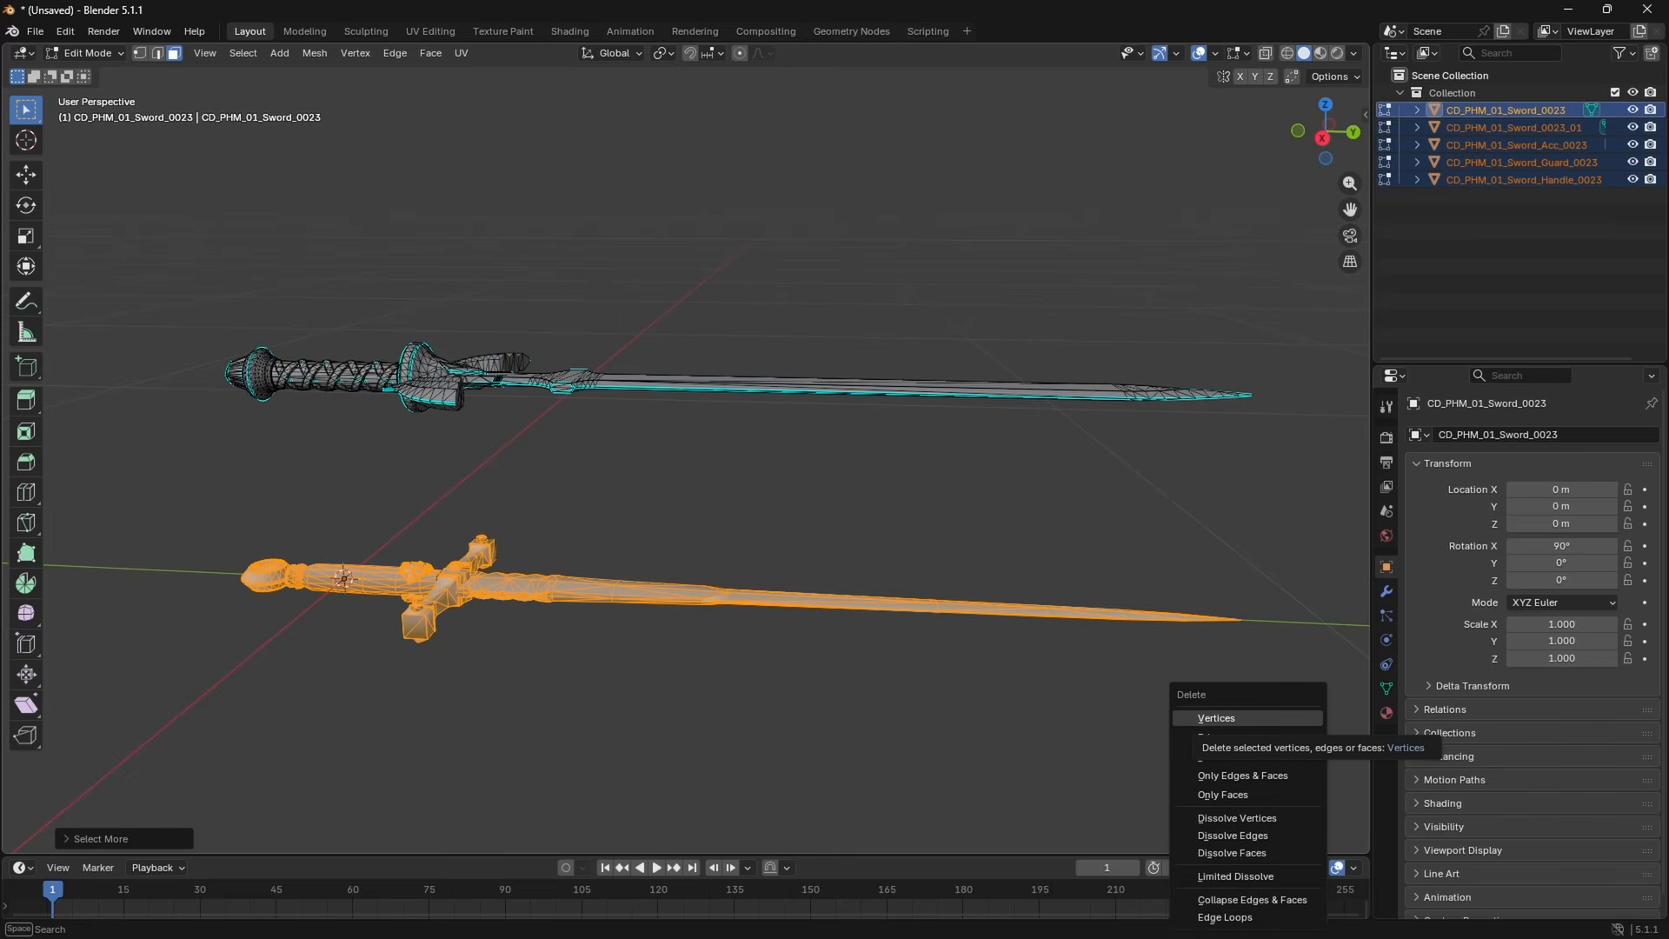
{"action": "key", "text": "Return"}
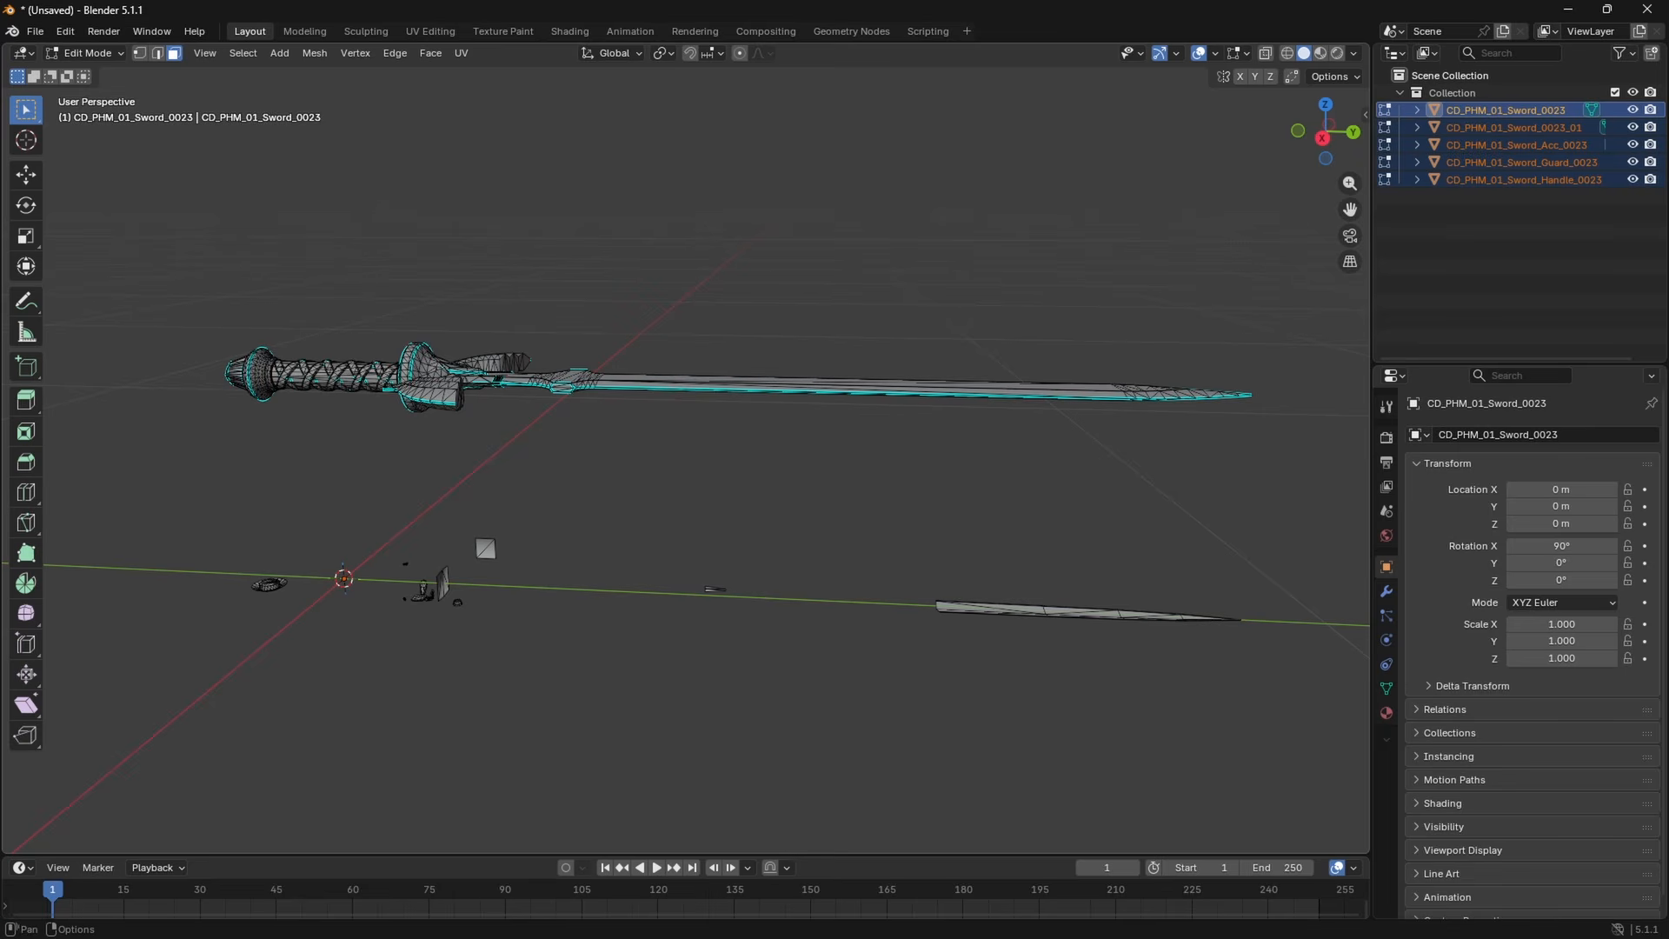
Step: Delete the original sword's leftover fragments in vertex selection mode, then return to Object Mode
{"action": "key", "text": "1"}
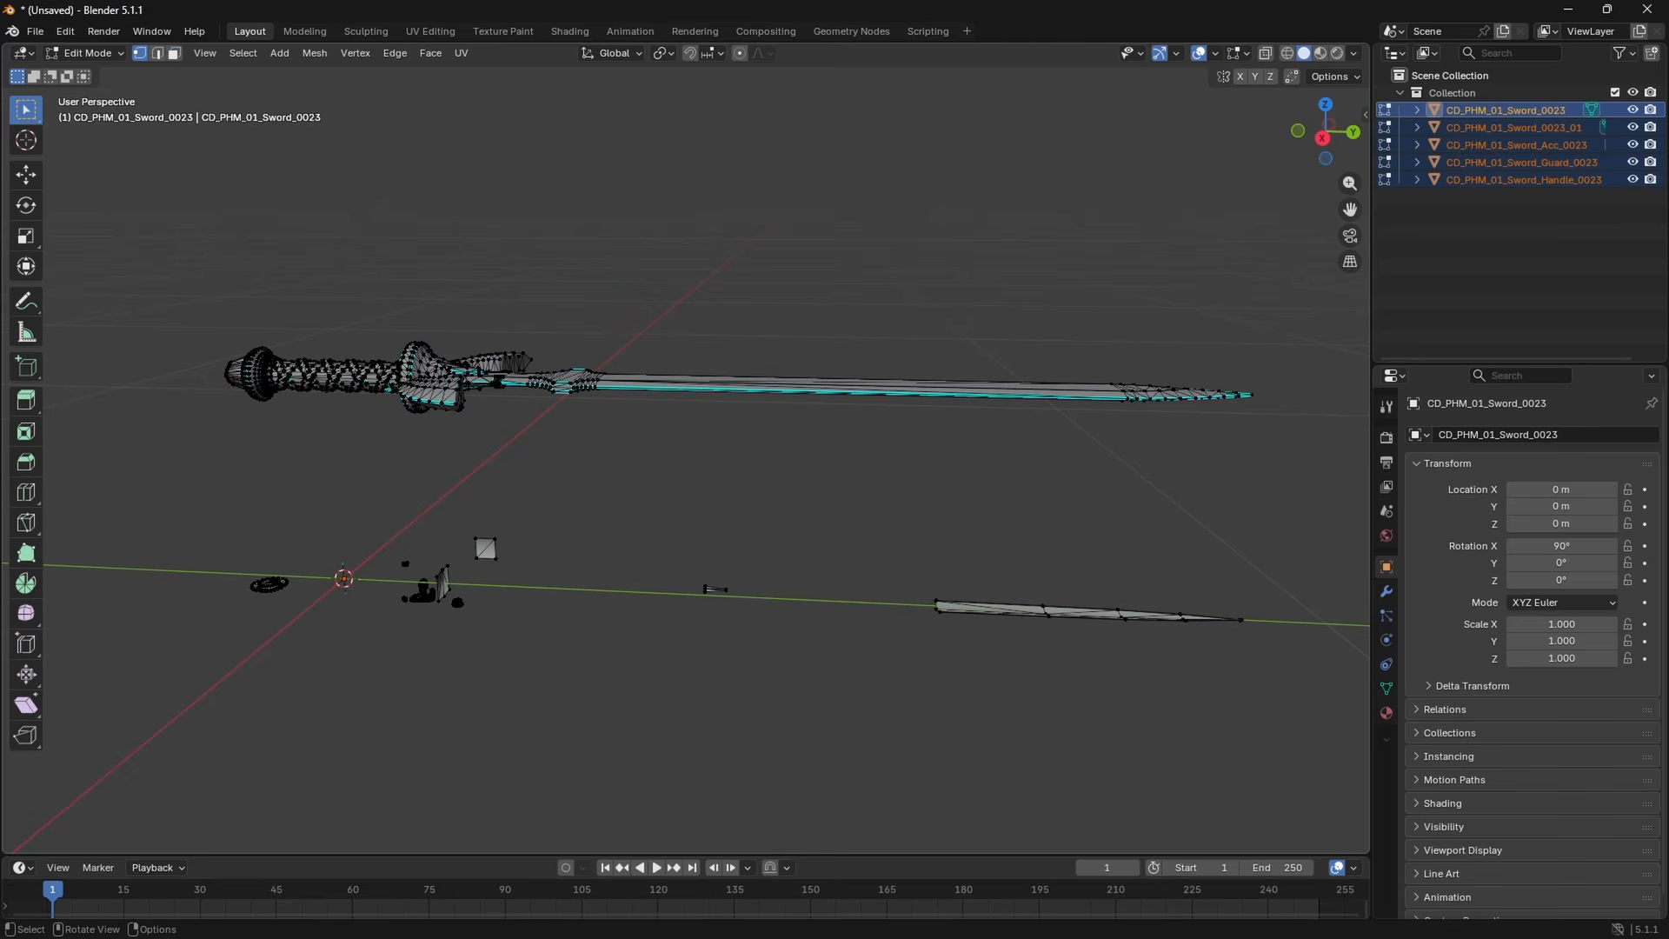
{"action": "left_click_drag", "start_coordinate": [169, 491], "coordinate": [1348, 749]}
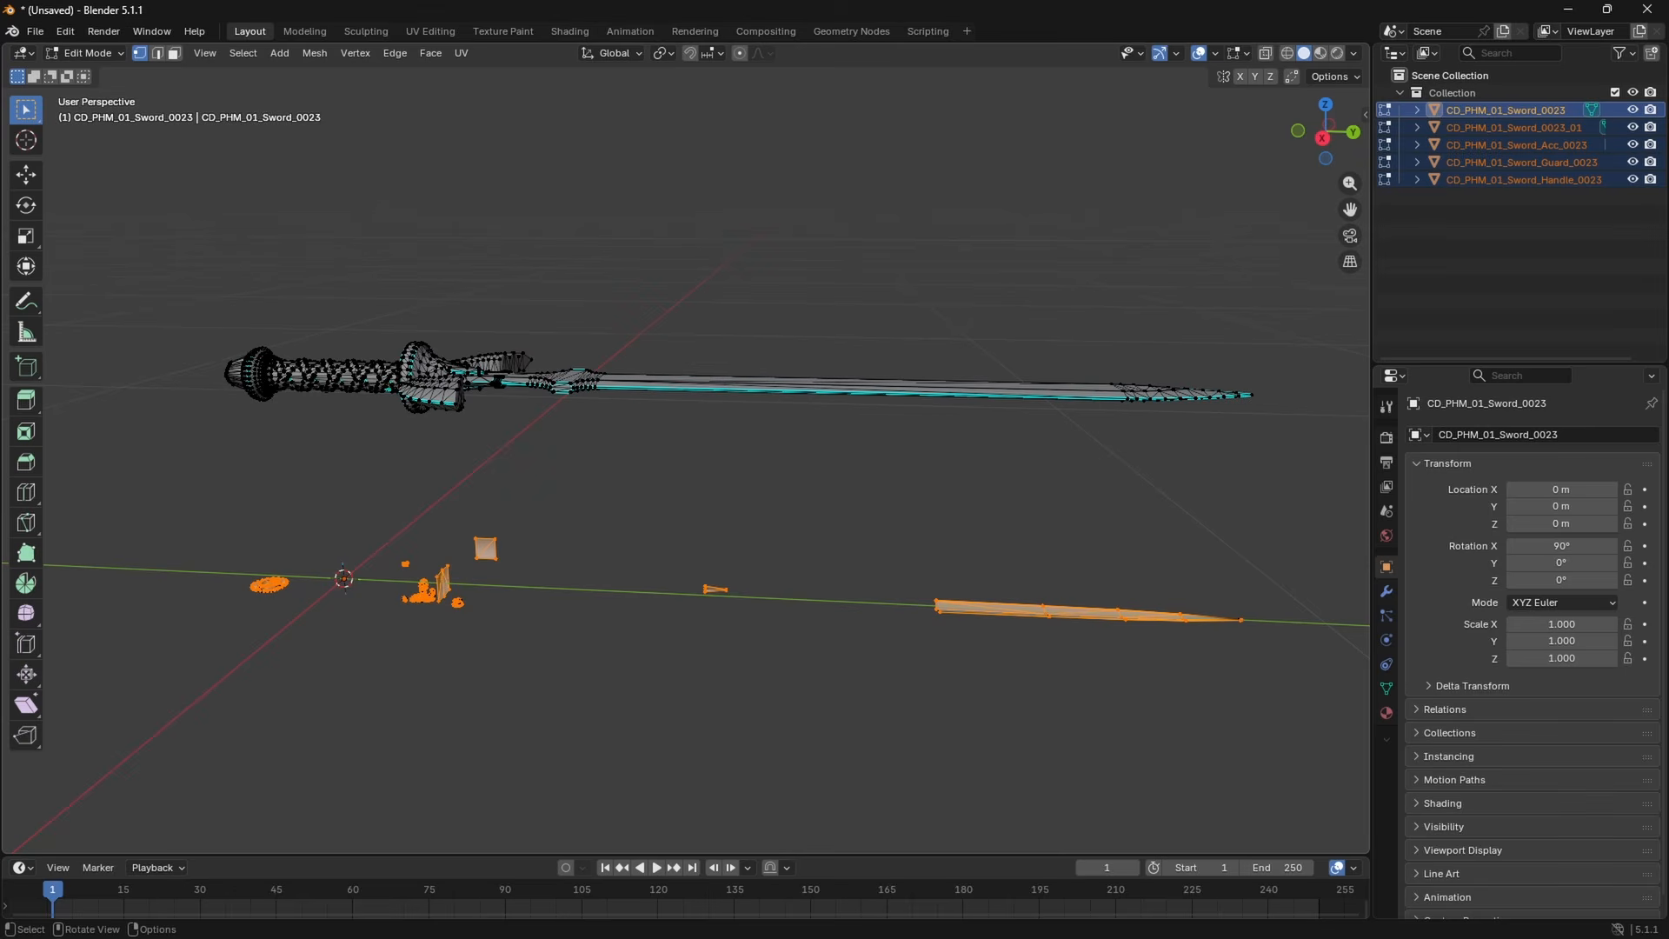
{"action": "key", "text": "ctrl+KP_Add"}
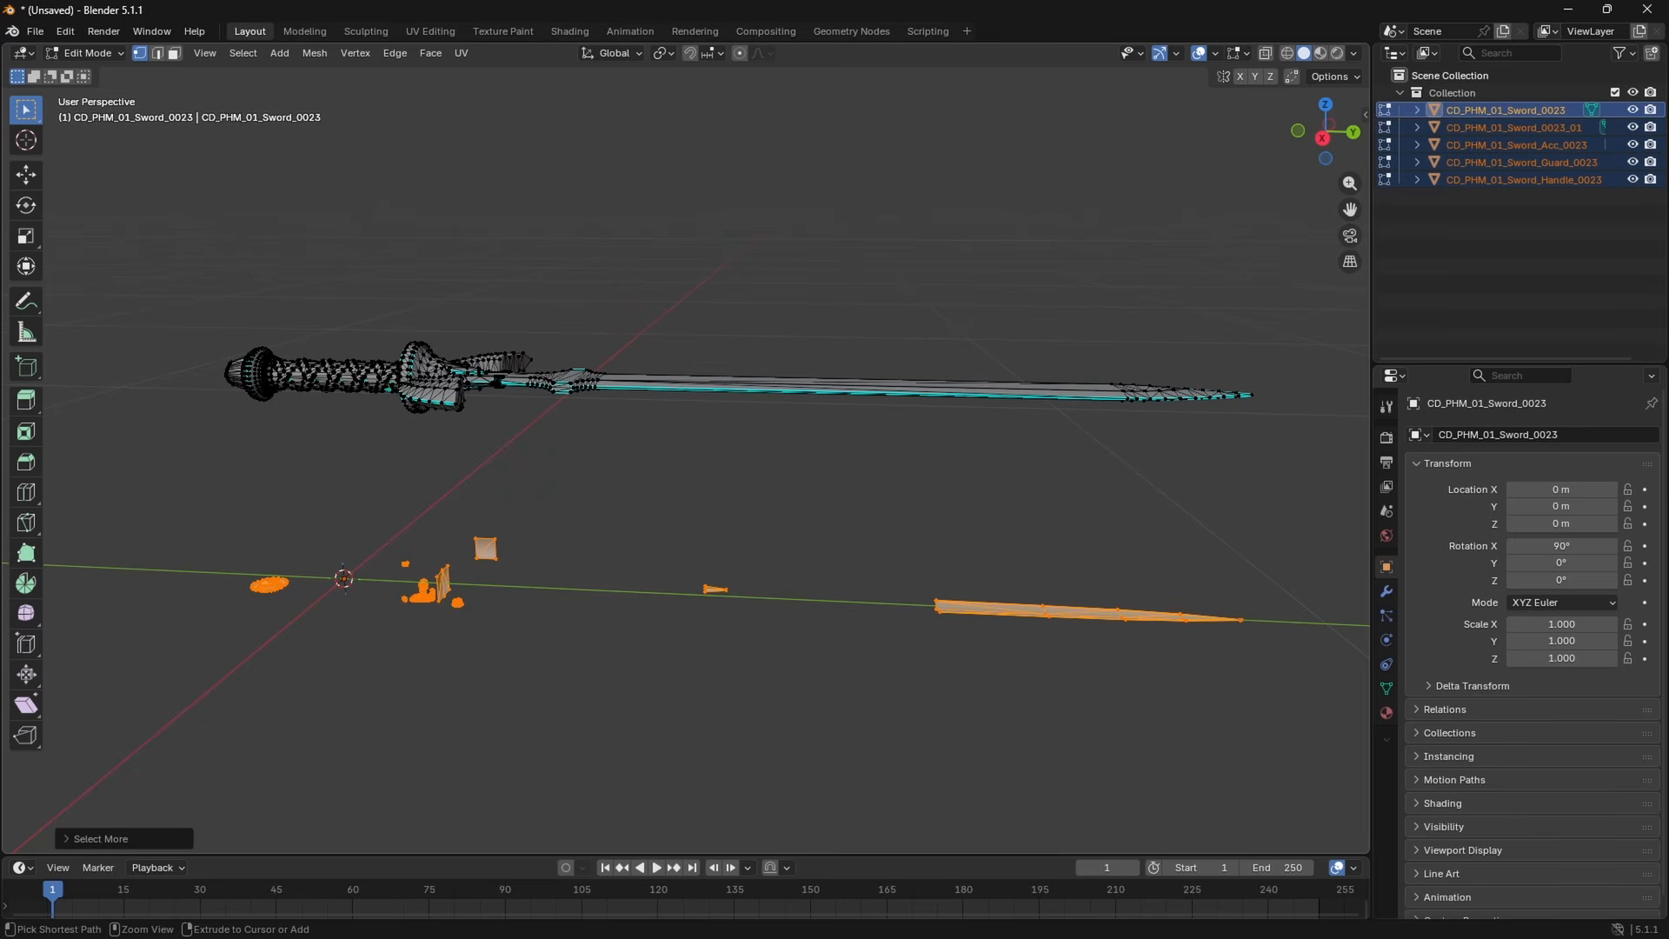
{"action": "key", "text": "x"}
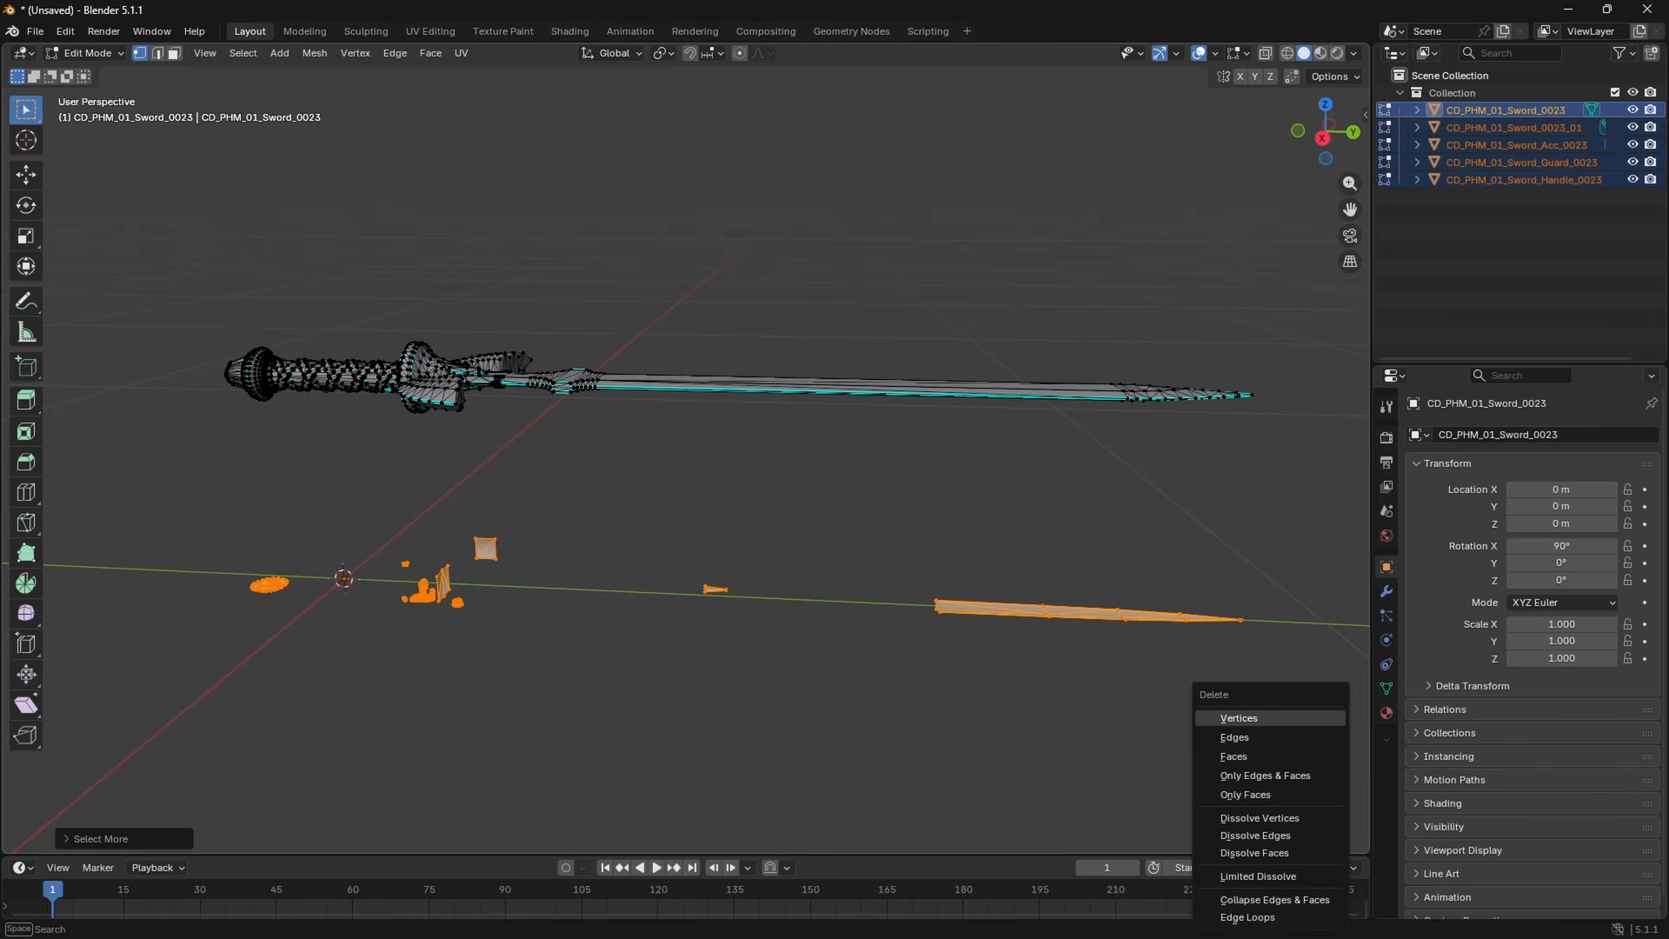
{"action": "key", "text": "Return"}
{"action": "left_click_drag", "start_coordinate": [107, 465], "coordinate": [1307, 773]}
{"action": "middle_click_drag", "start_coordinate": [1217, 608], "coordinate": [431, 691]}
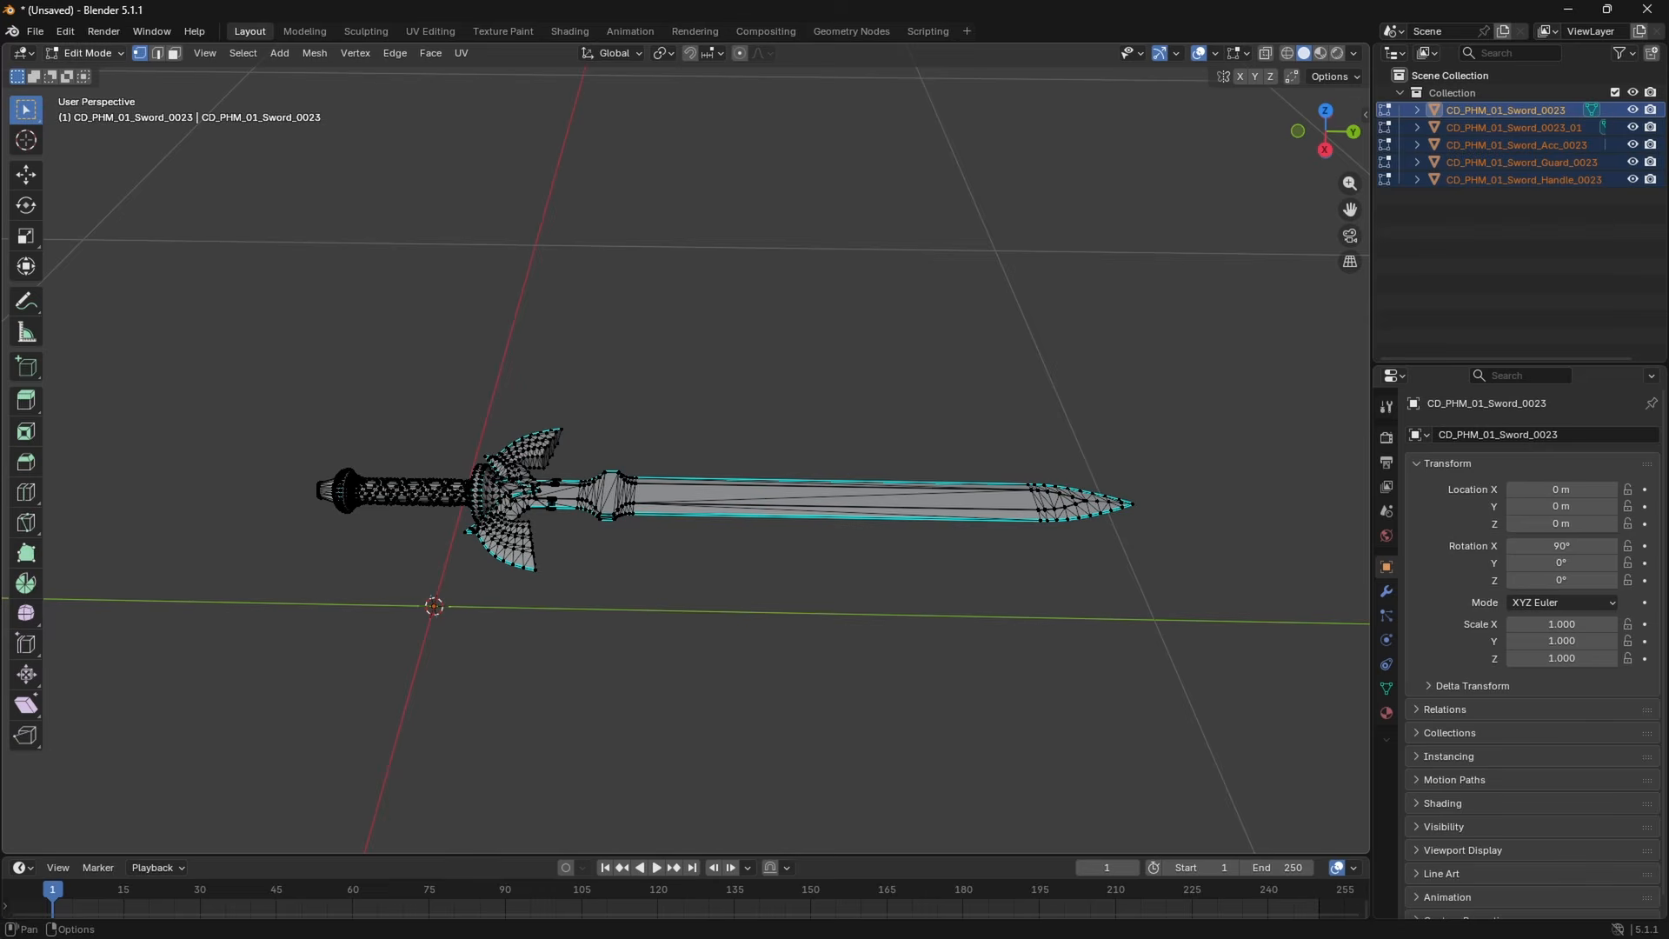
{"action": "left_click", "coordinate": [85, 53]}
{"action": "left_click", "coordinate": [95, 73]}
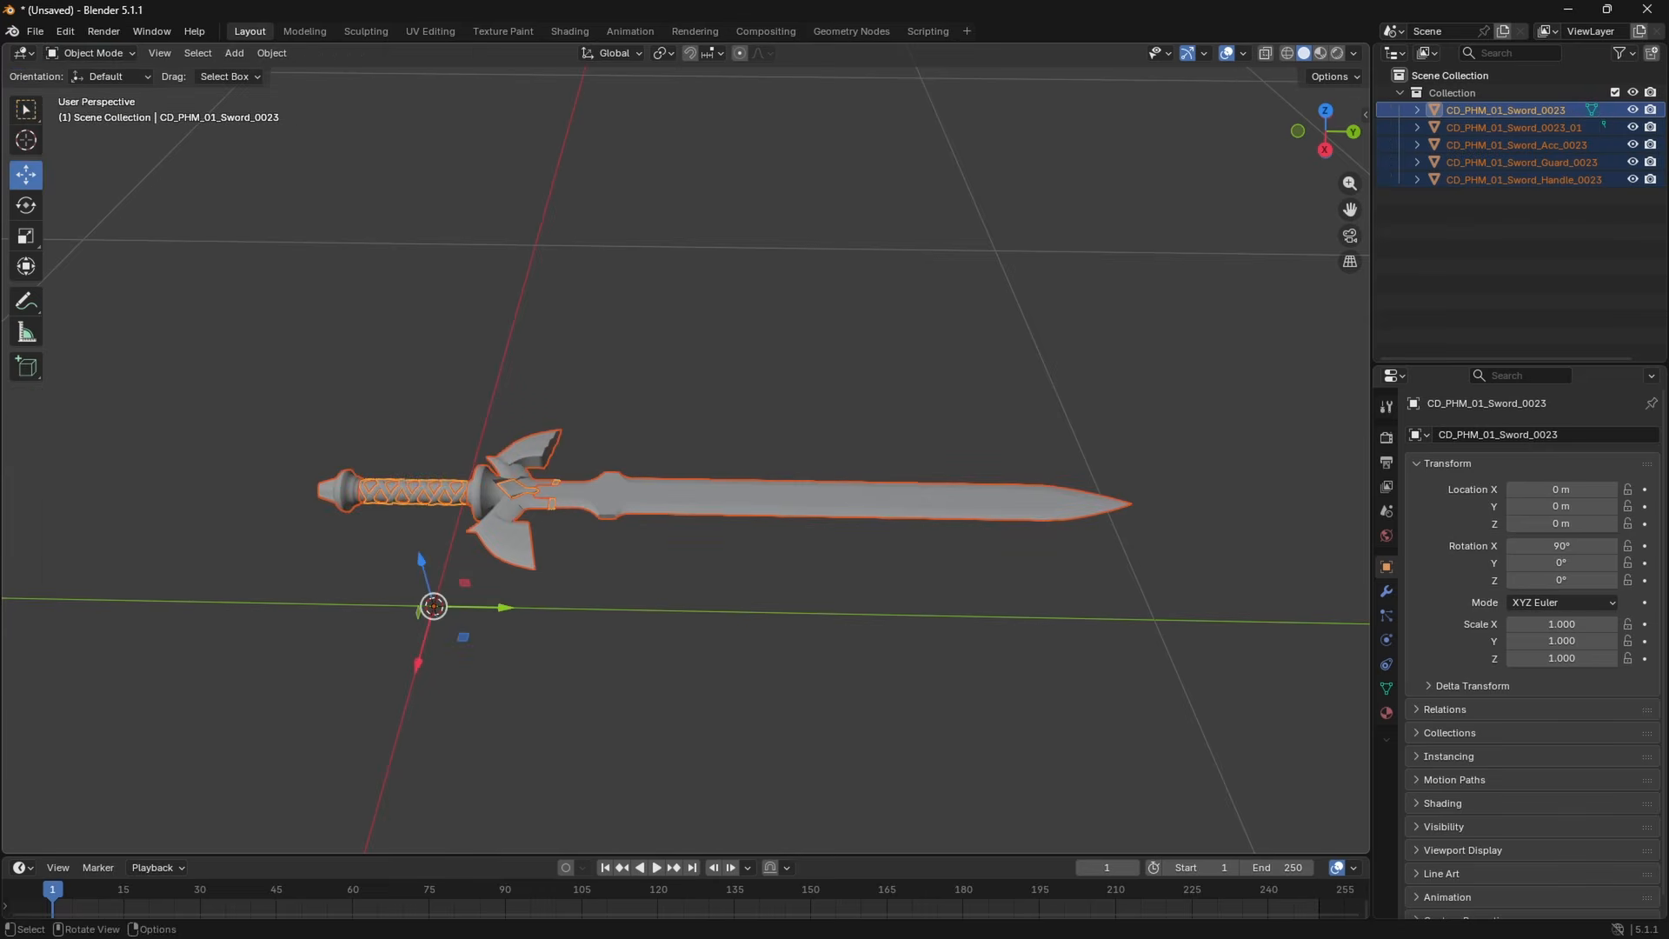
Step: Lower all the sword objects together along Z to about -0.224 m so the Master Sword sits at the origin
{"action": "left_click_drag", "start_coordinate": [434, 606], "coordinate": [434, 718]}
{"action": "scroll", "coordinate": [118, 804], "scroll_direction": "up", "scroll_amount": 4}
{"action": "middle_click_drag", "start_coordinate": [117, 805], "coordinate": [350, 533]}
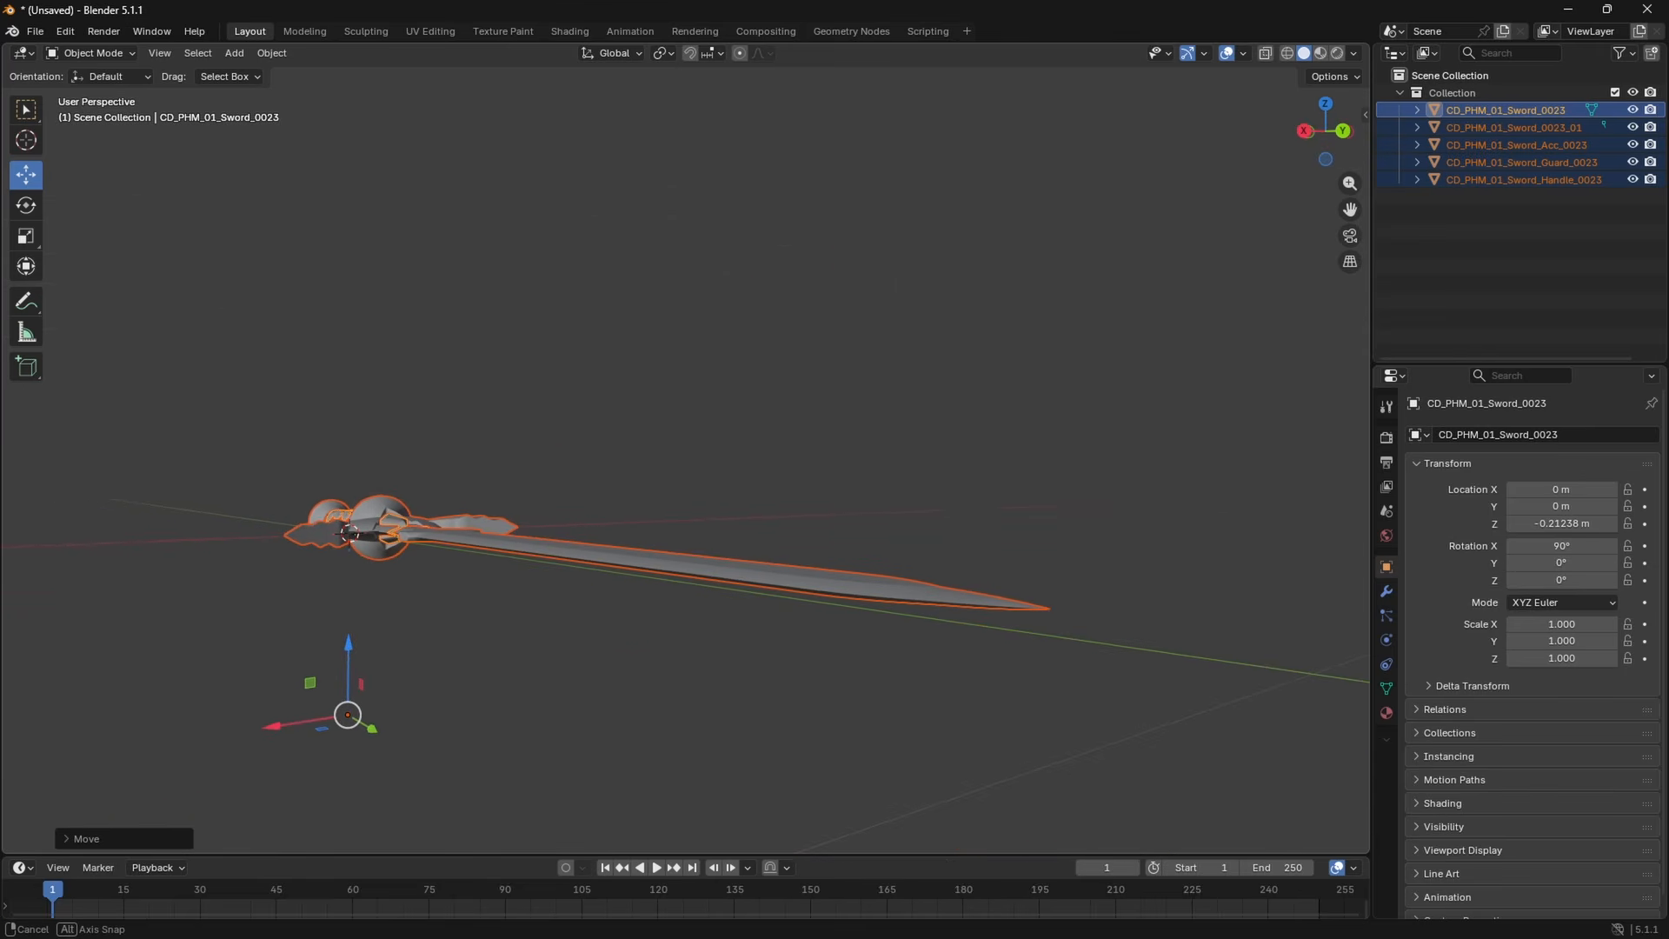
{"action": "left_click_drag", "start_coordinate": [348, 653], "coordinate": [347, 663]}
{"action": "scroll", "coordinate": [370, 652], "scroll_direction": "up", "scroll_amount": 1}
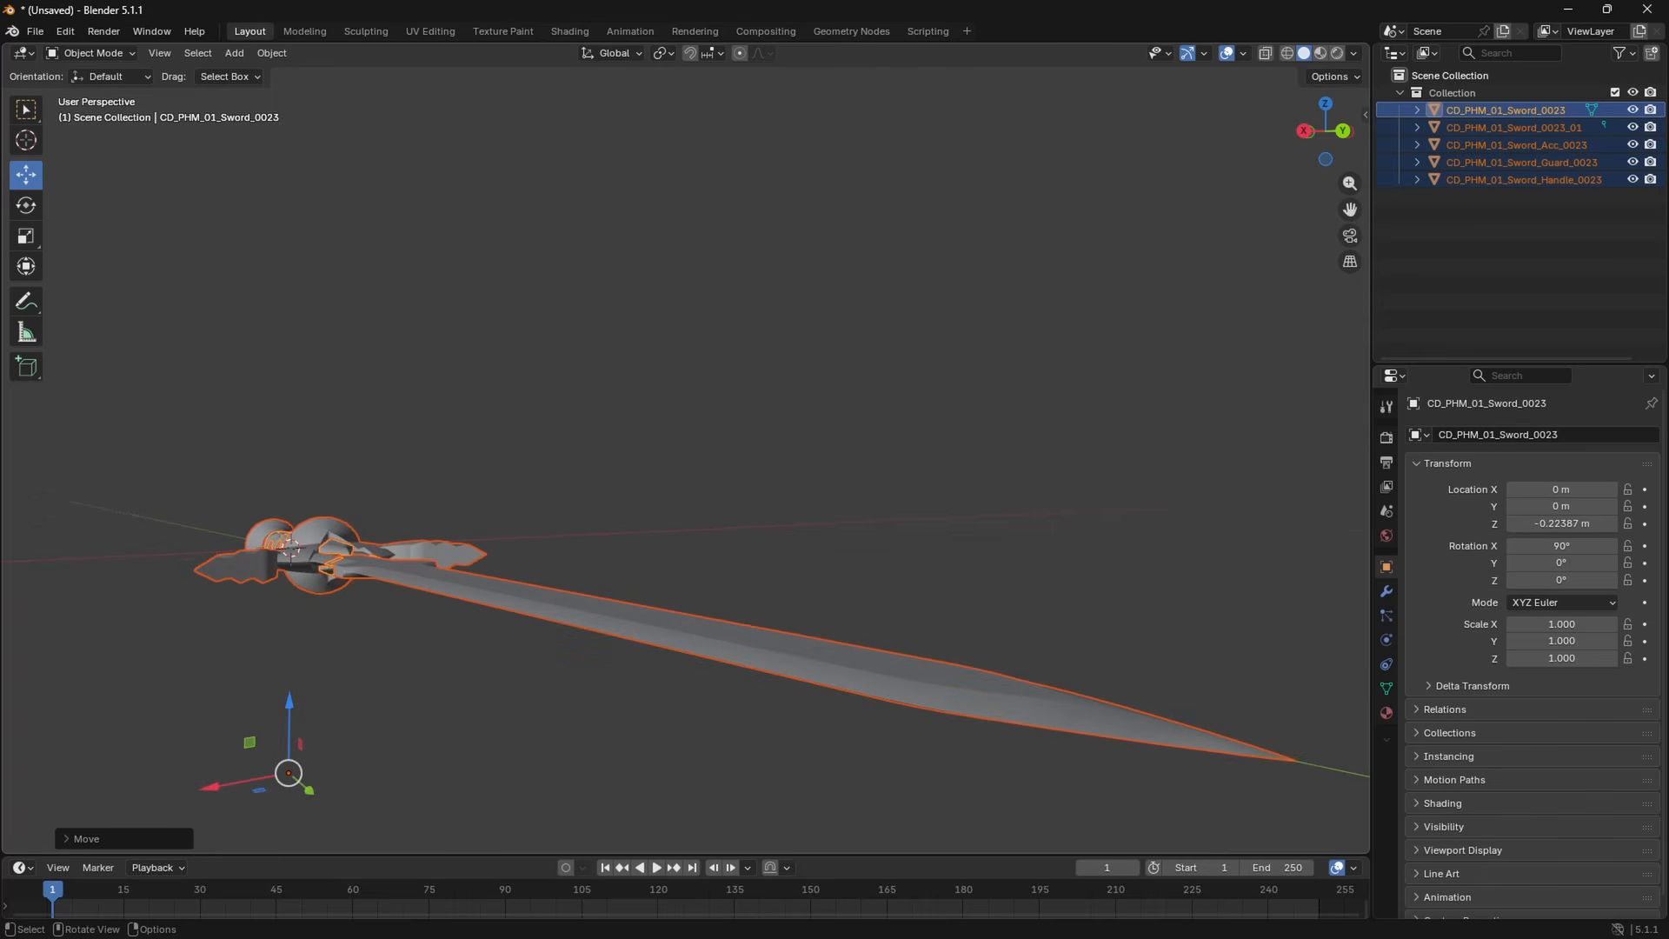
Step: Apply all transforms to the selected sword objects
{"action": "middle_click_drag", "start_coordinate": [370, 652], "coordinate": [461, 606]}
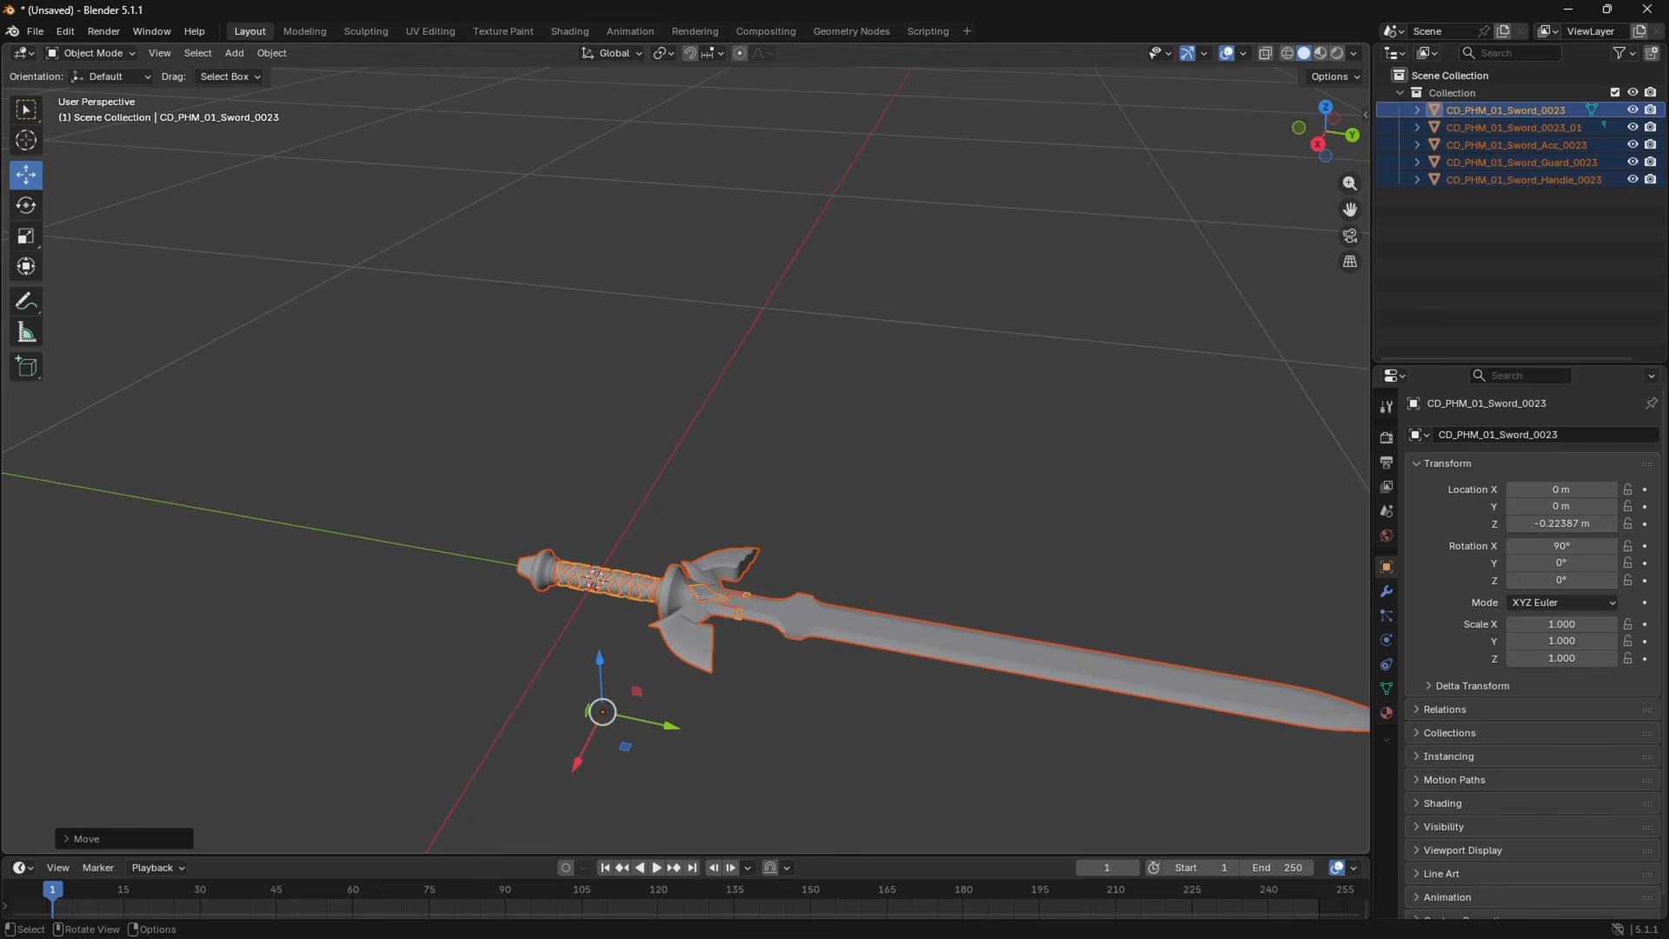
{"action": "key", "text": "ctrl+a"}
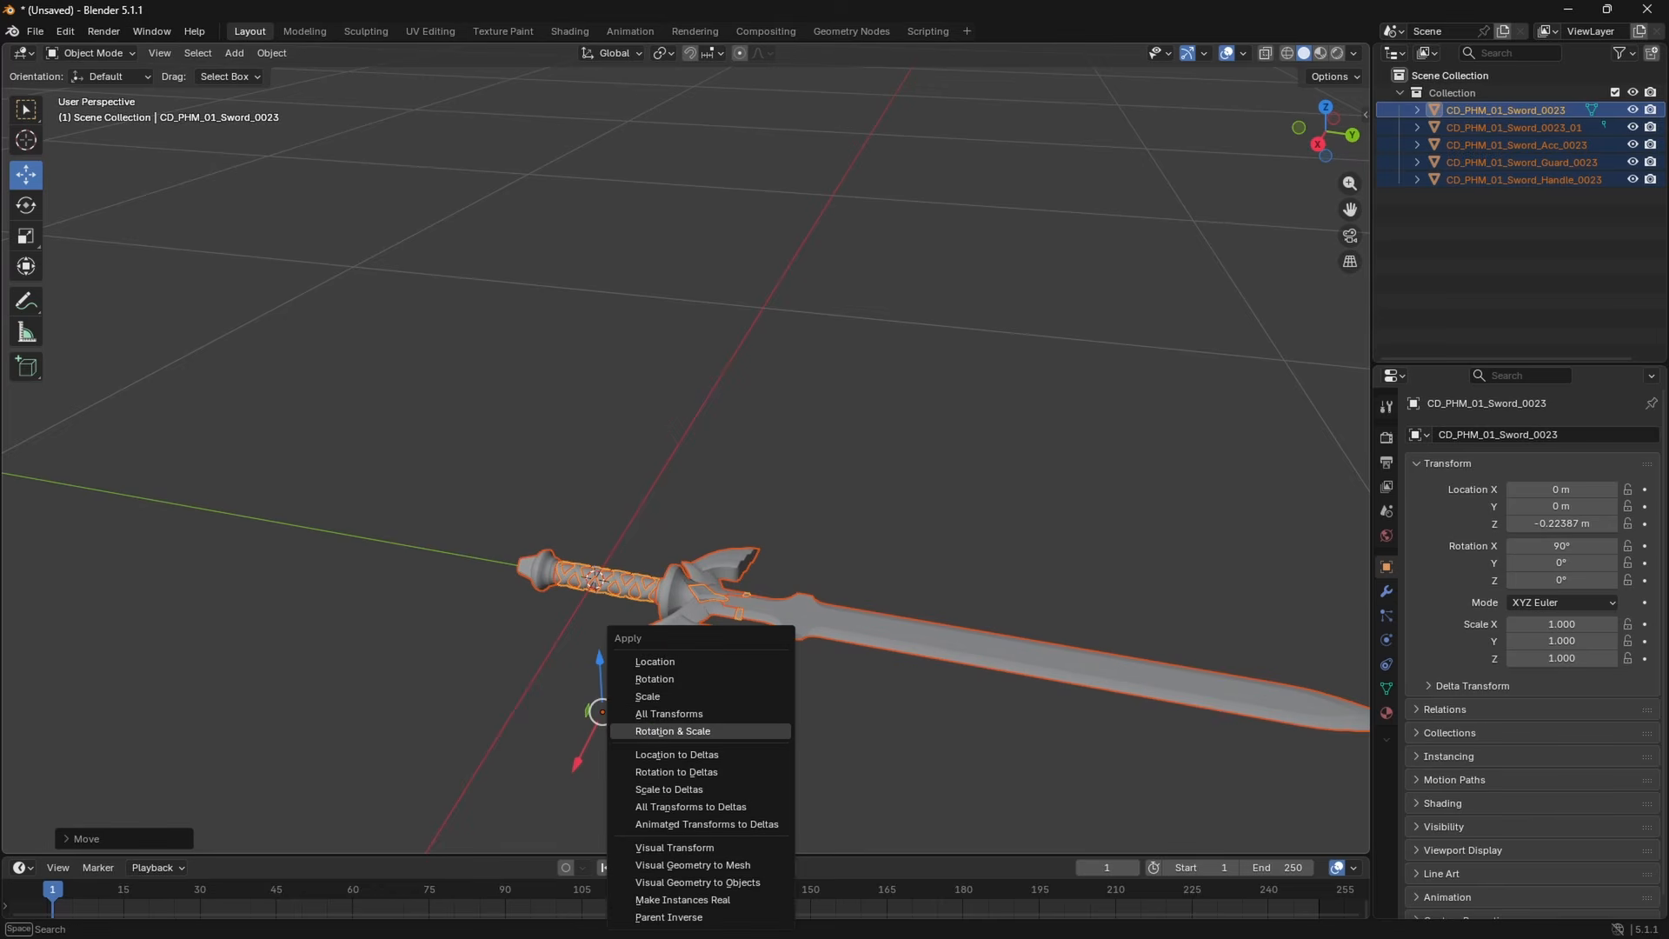
{"action": "left_click", "coordinate": [670, 714]}
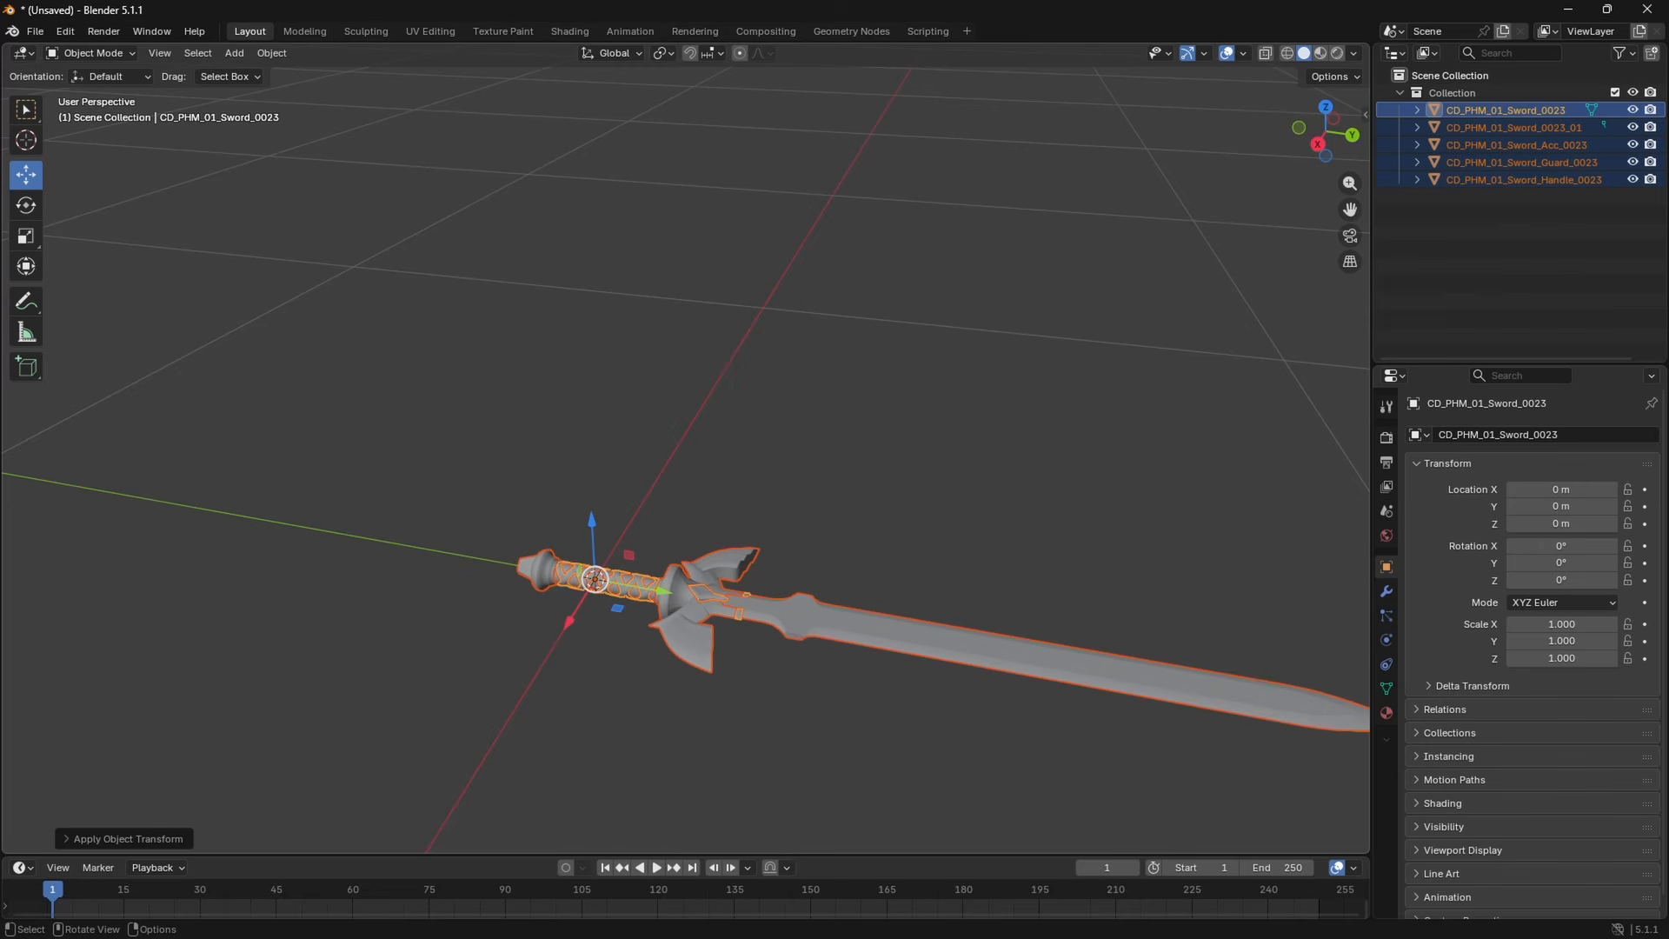
Step: Remove the MasterSword material slot from CD_PHM_01_Sword_0023 and CD_PHM_01_Sword_0023_01, keeping their original blade materials
{"action": "middle_click_drag", "start_coordinate": [594, 579], "coordinate": [429, 499], "text": "shift"}
{"action": "left_click", "coordinate": [1513, 109]}
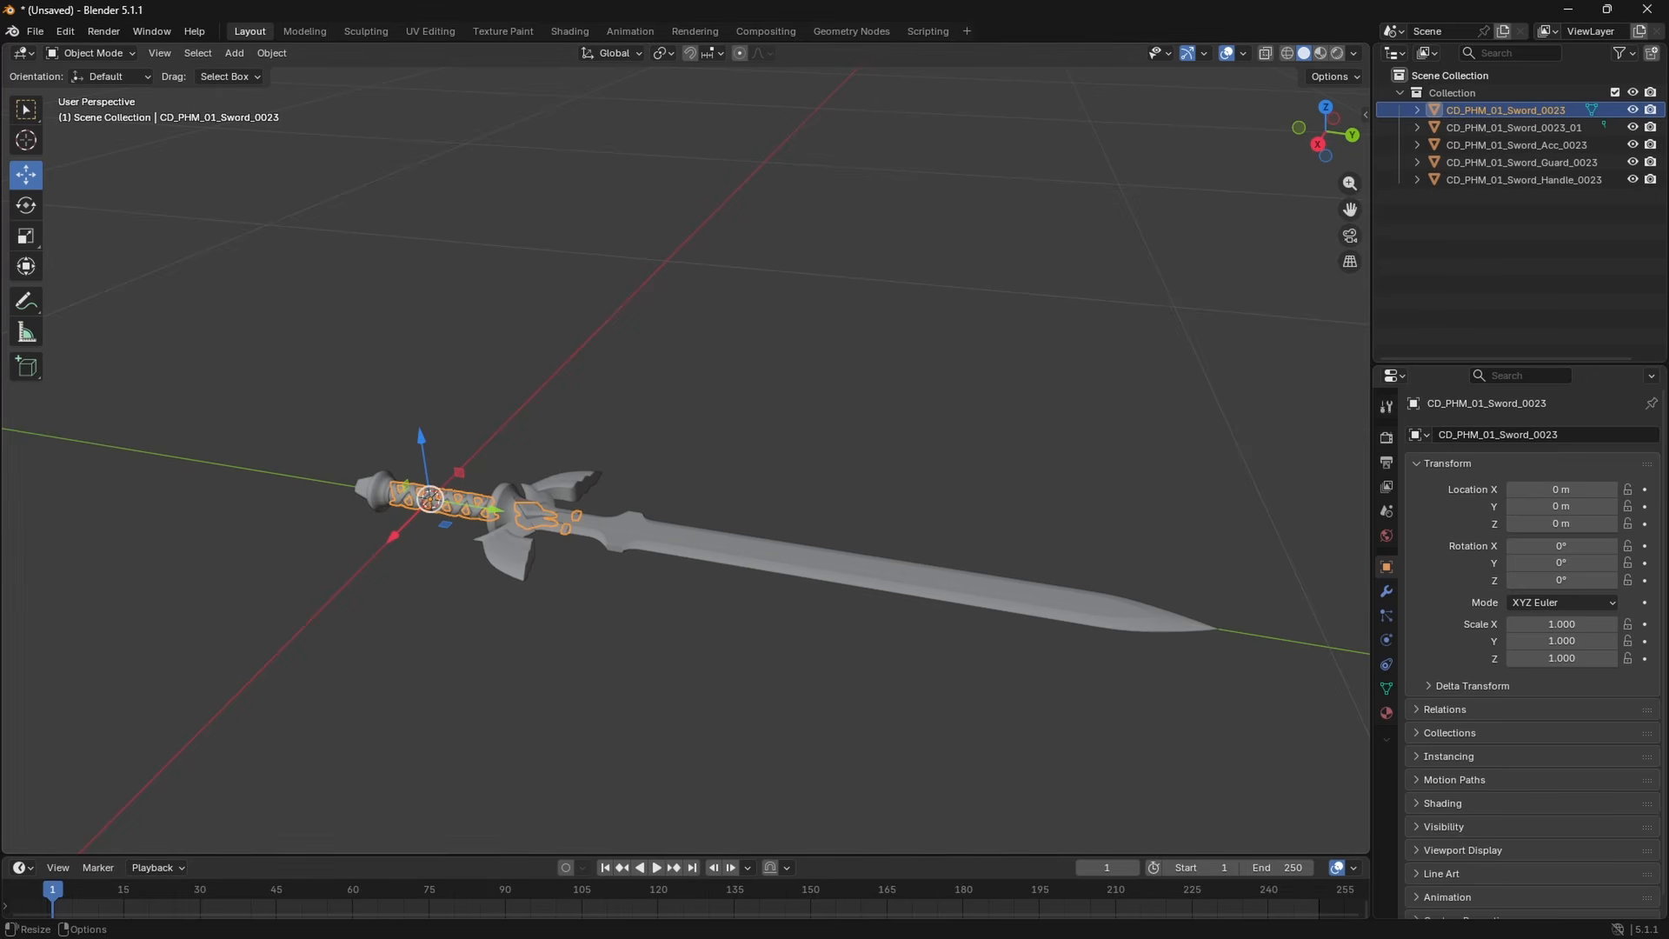
{"action": "left_click", "coordinate": [1387, 713]}
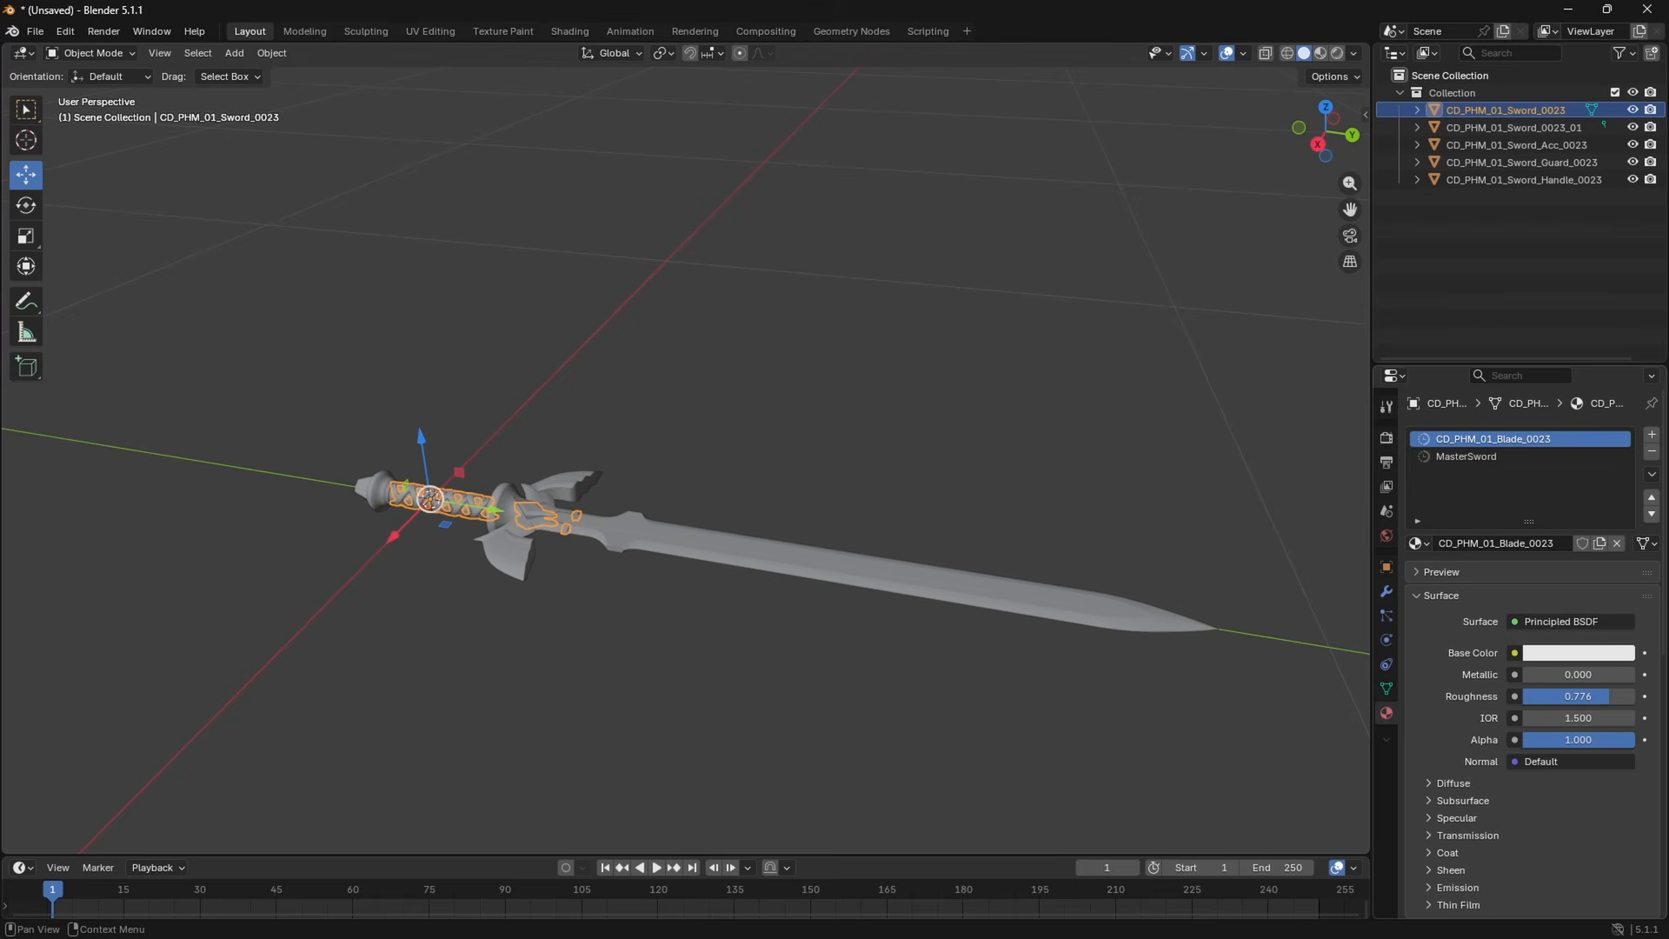
{"action": "left_click", "coordinate": [1478, 457]}
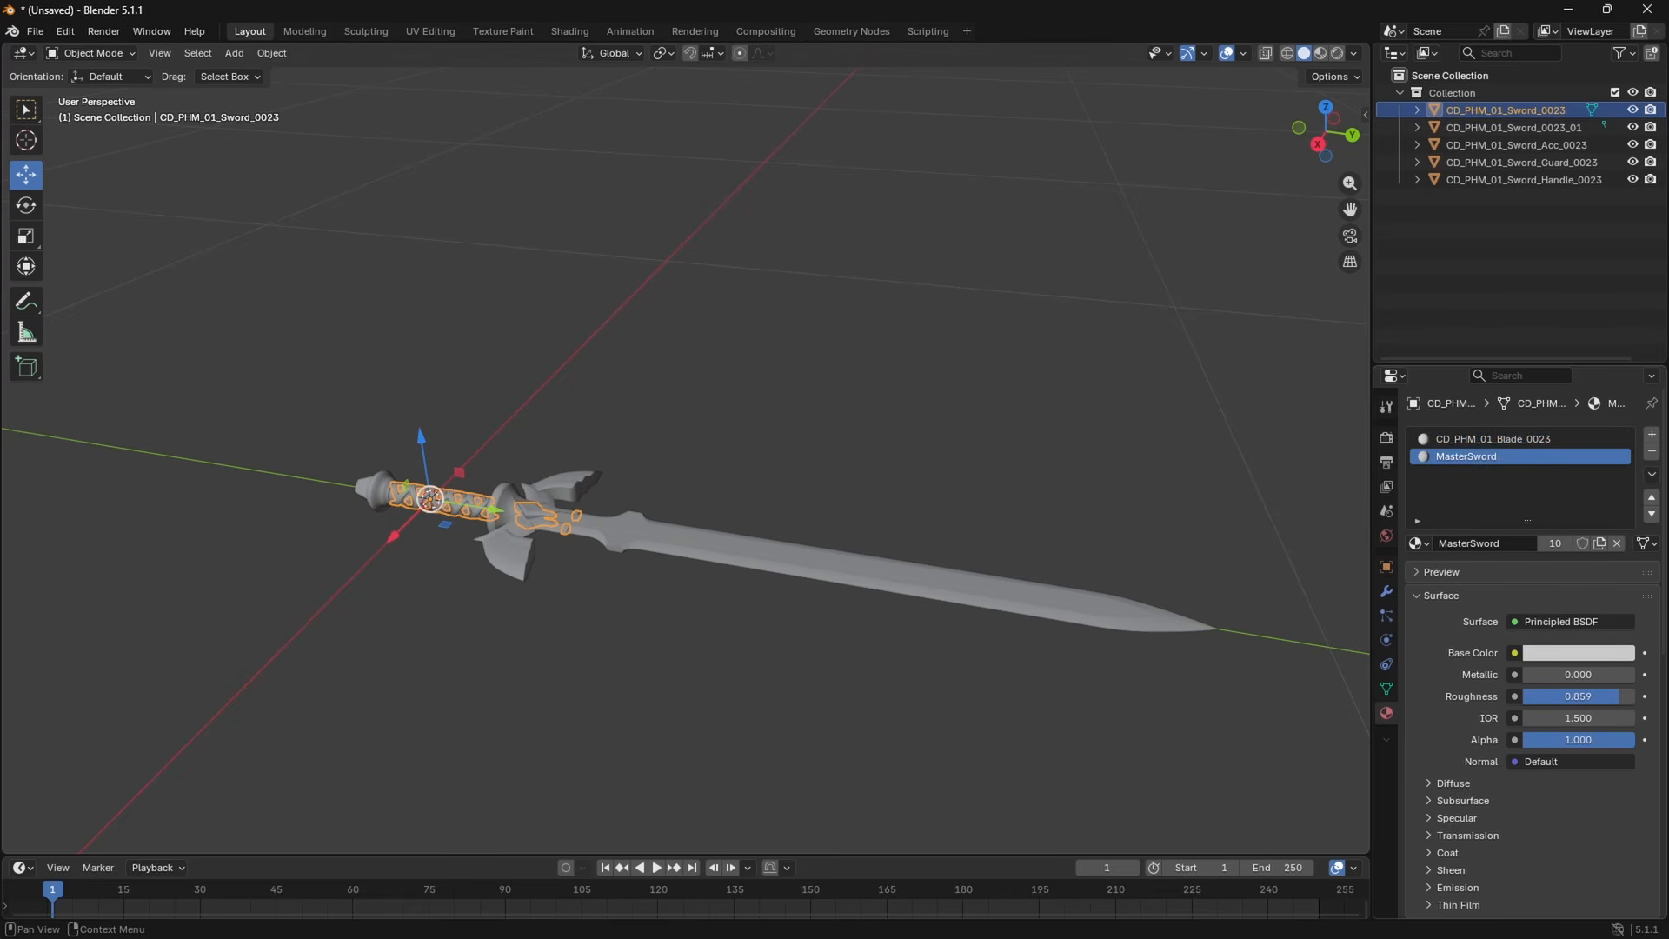
{"action": "left_click", "coordinate": [1652, 451]}
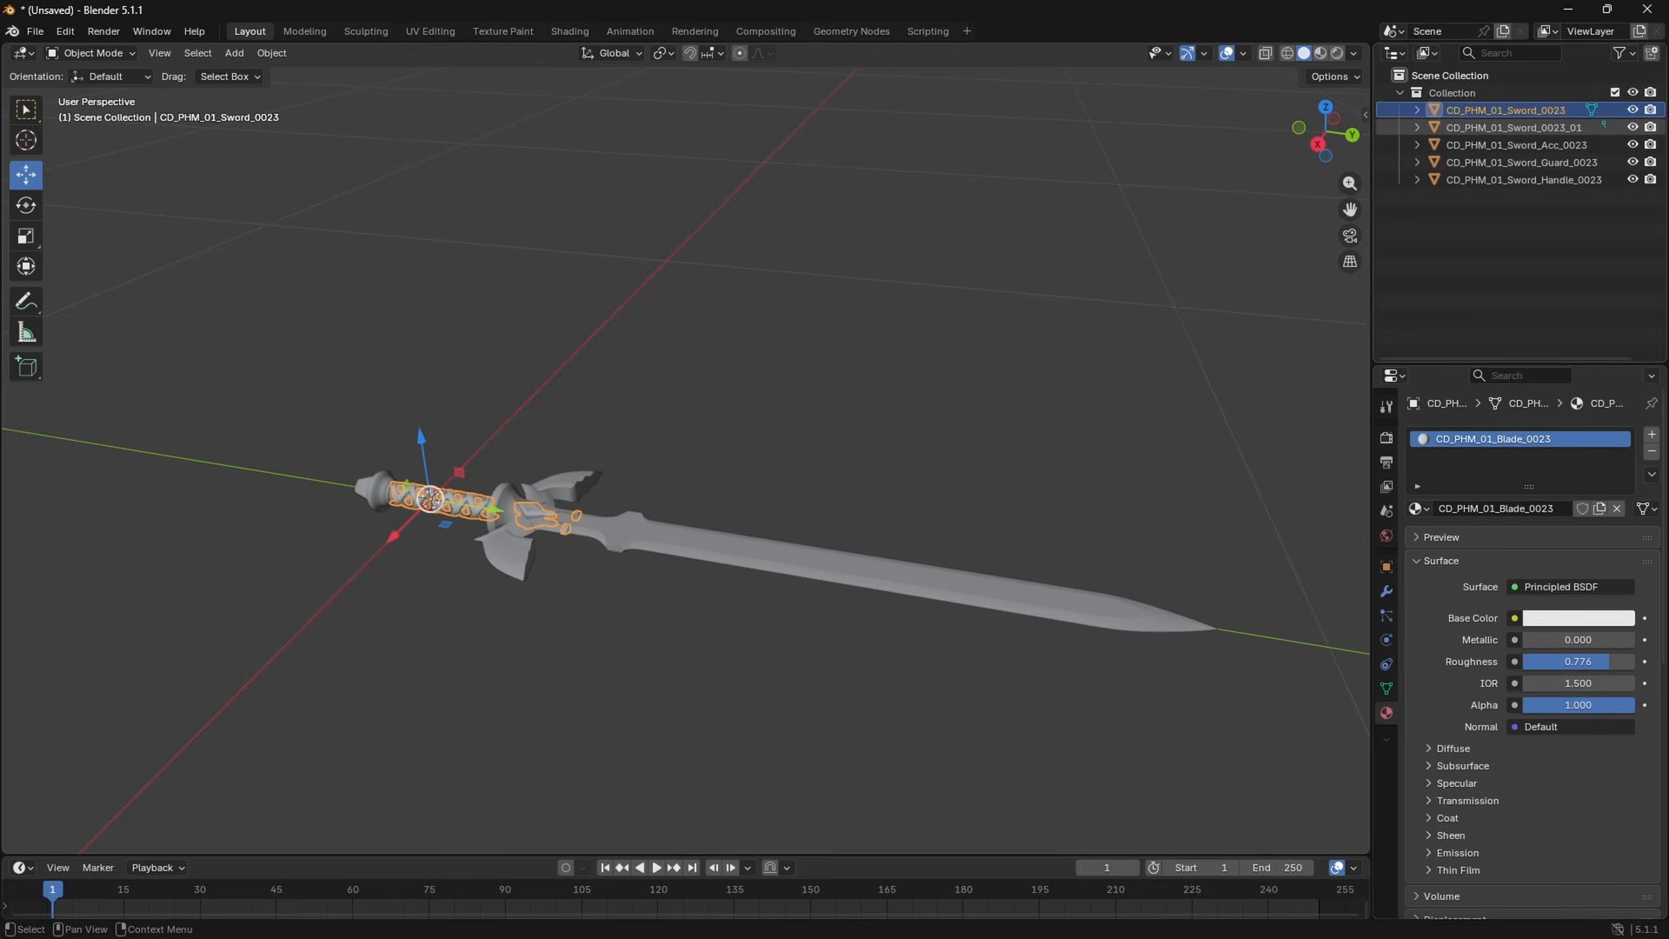
{"action": "left_click", "coordinate": [1513, 127]}
{"action": "left_click", "coordinate": [1652, 452]}
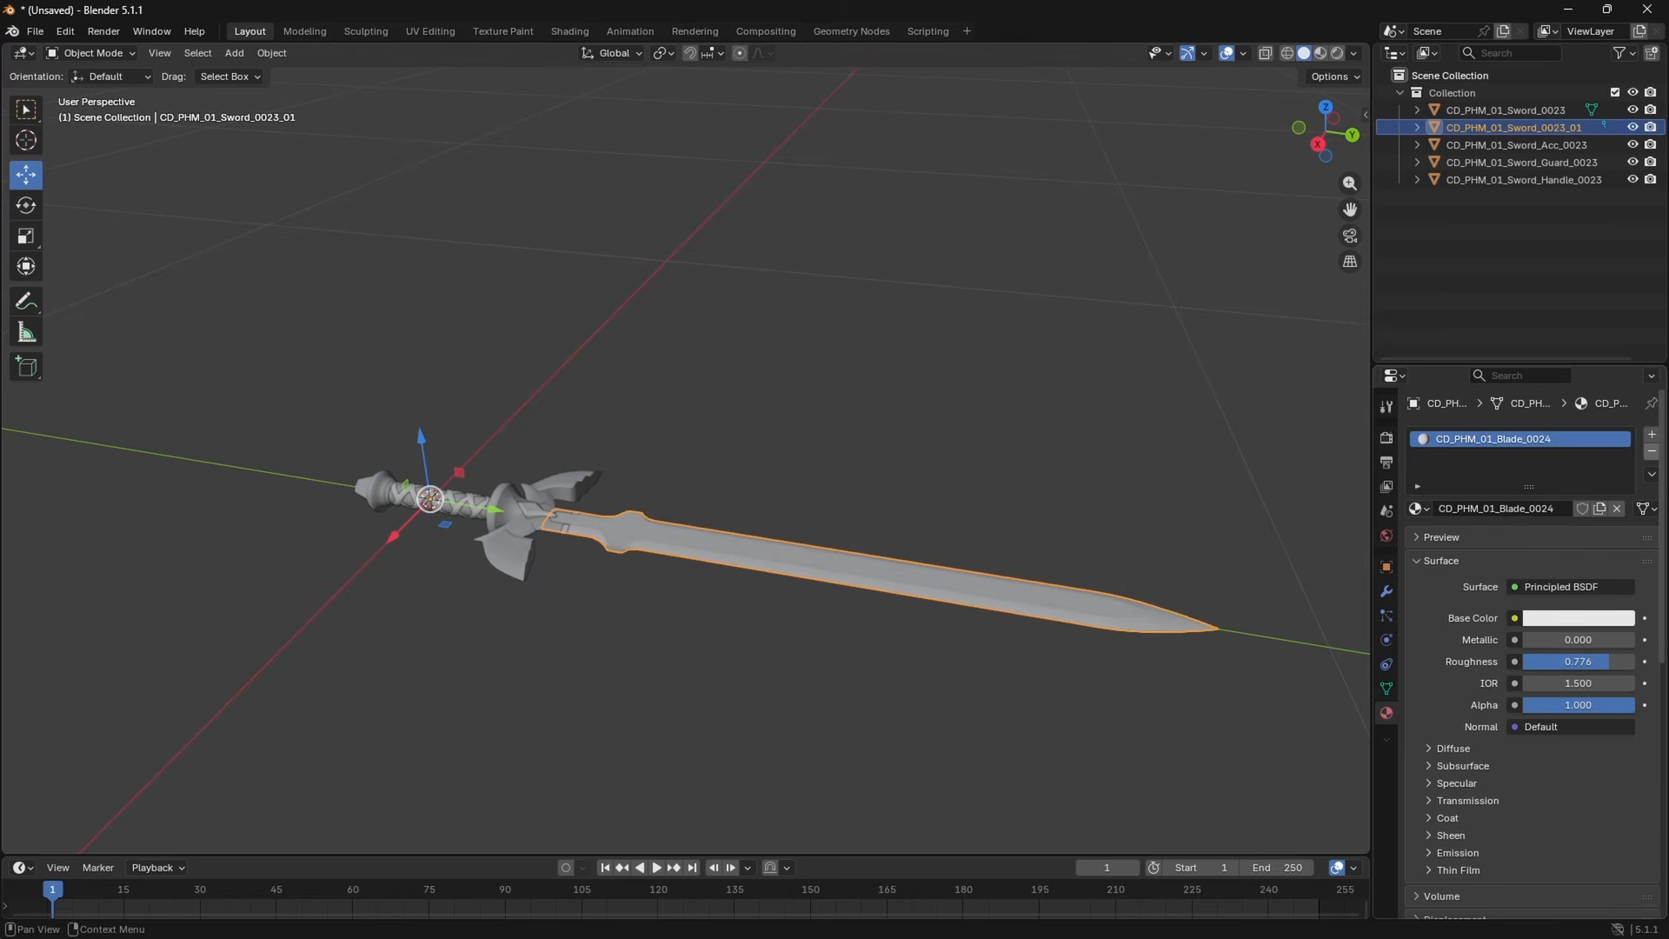
Step: Remove the MasterSword material slot from the Acc, Guard and Handle sword objects
{"action": "left_click", "coordinate": [1516, 145]}
{"action": "left_click", "coordinate": [1466, 457]}
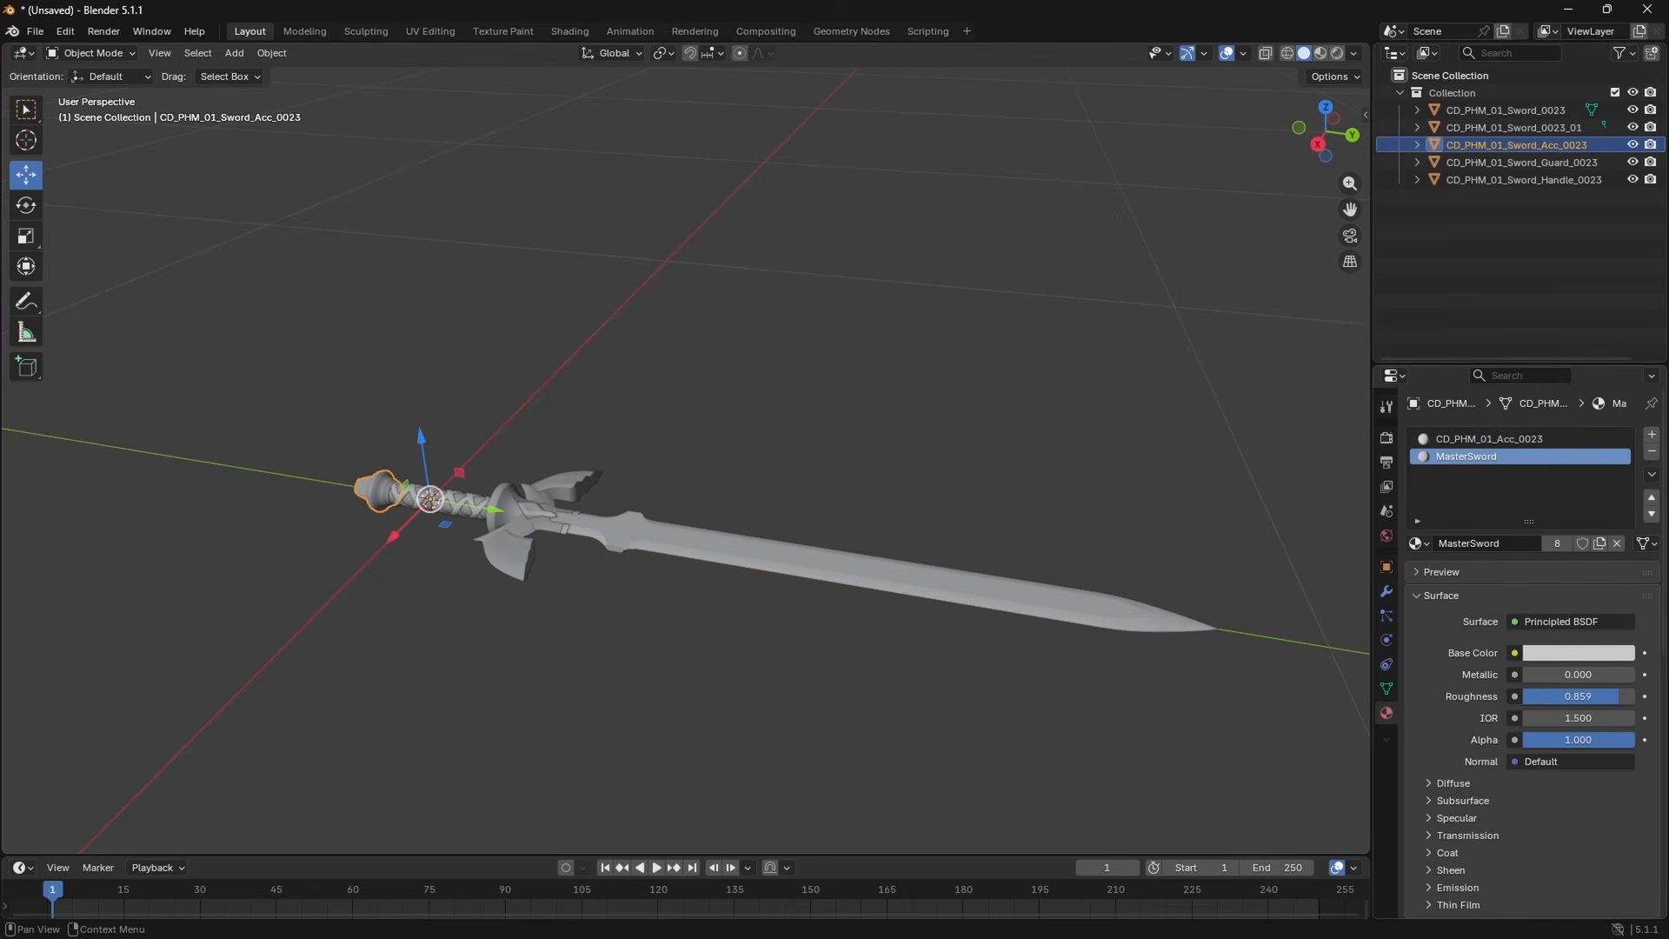
{"action": "left_click", "coordinate": [1653, 452]}
{"action": "left_click", "coordinate": [1519, 162]}
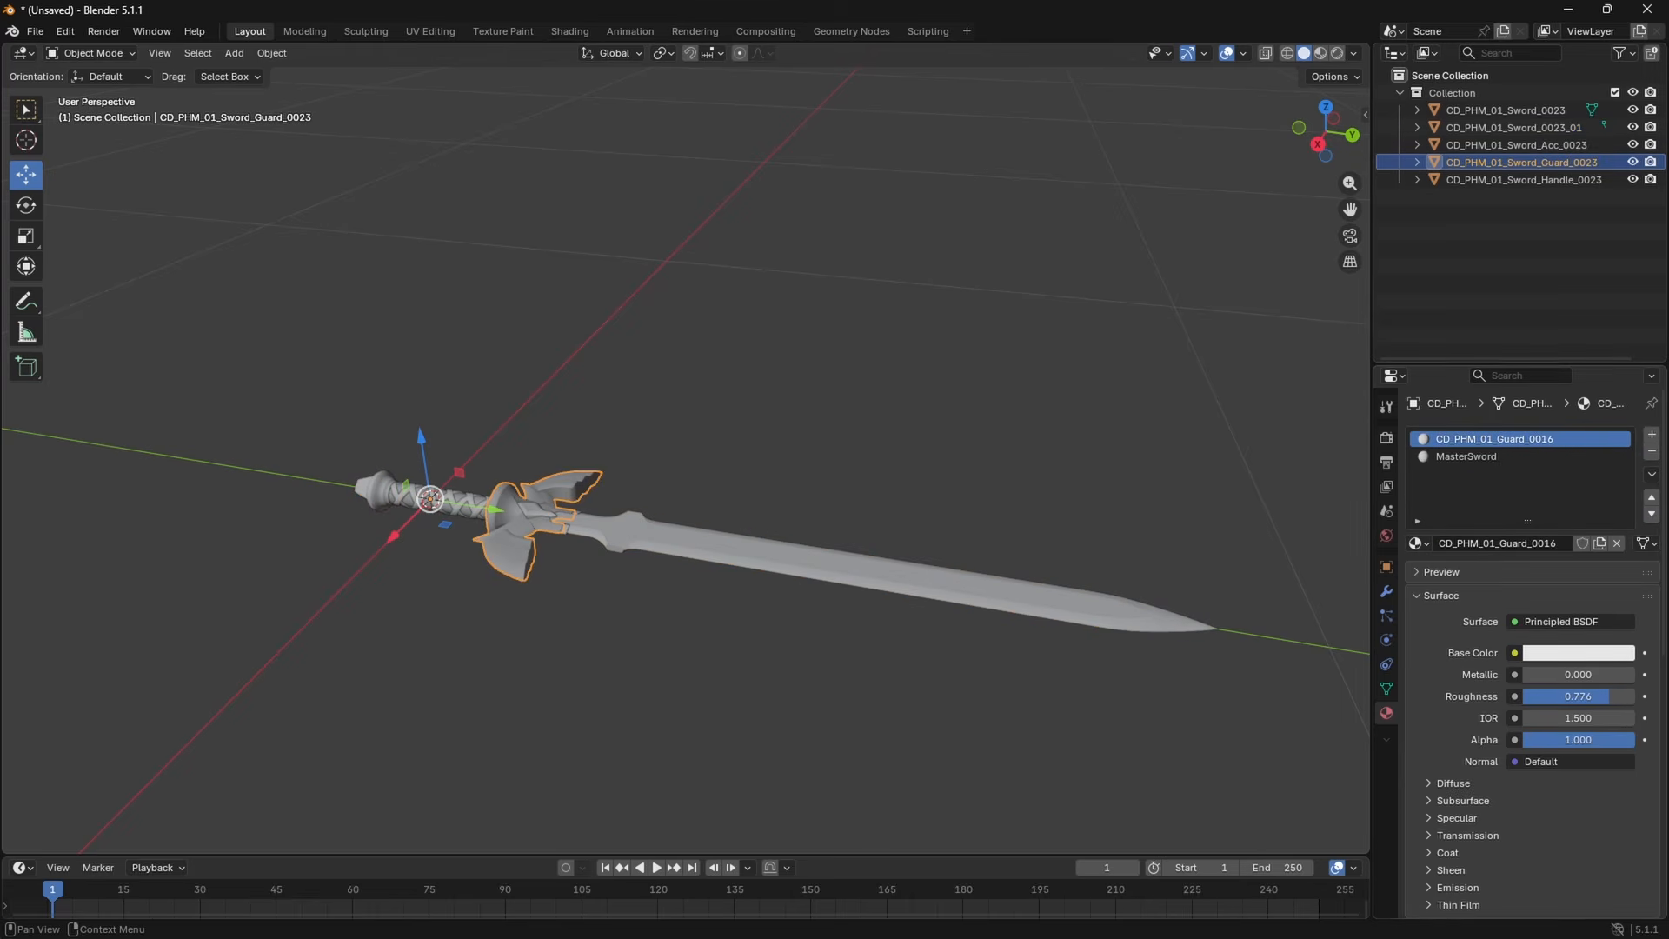
{"action": "left_click", "coordinate": [1468, 456]}
{"action": "left_click", "coordinate": [1652, 451]}
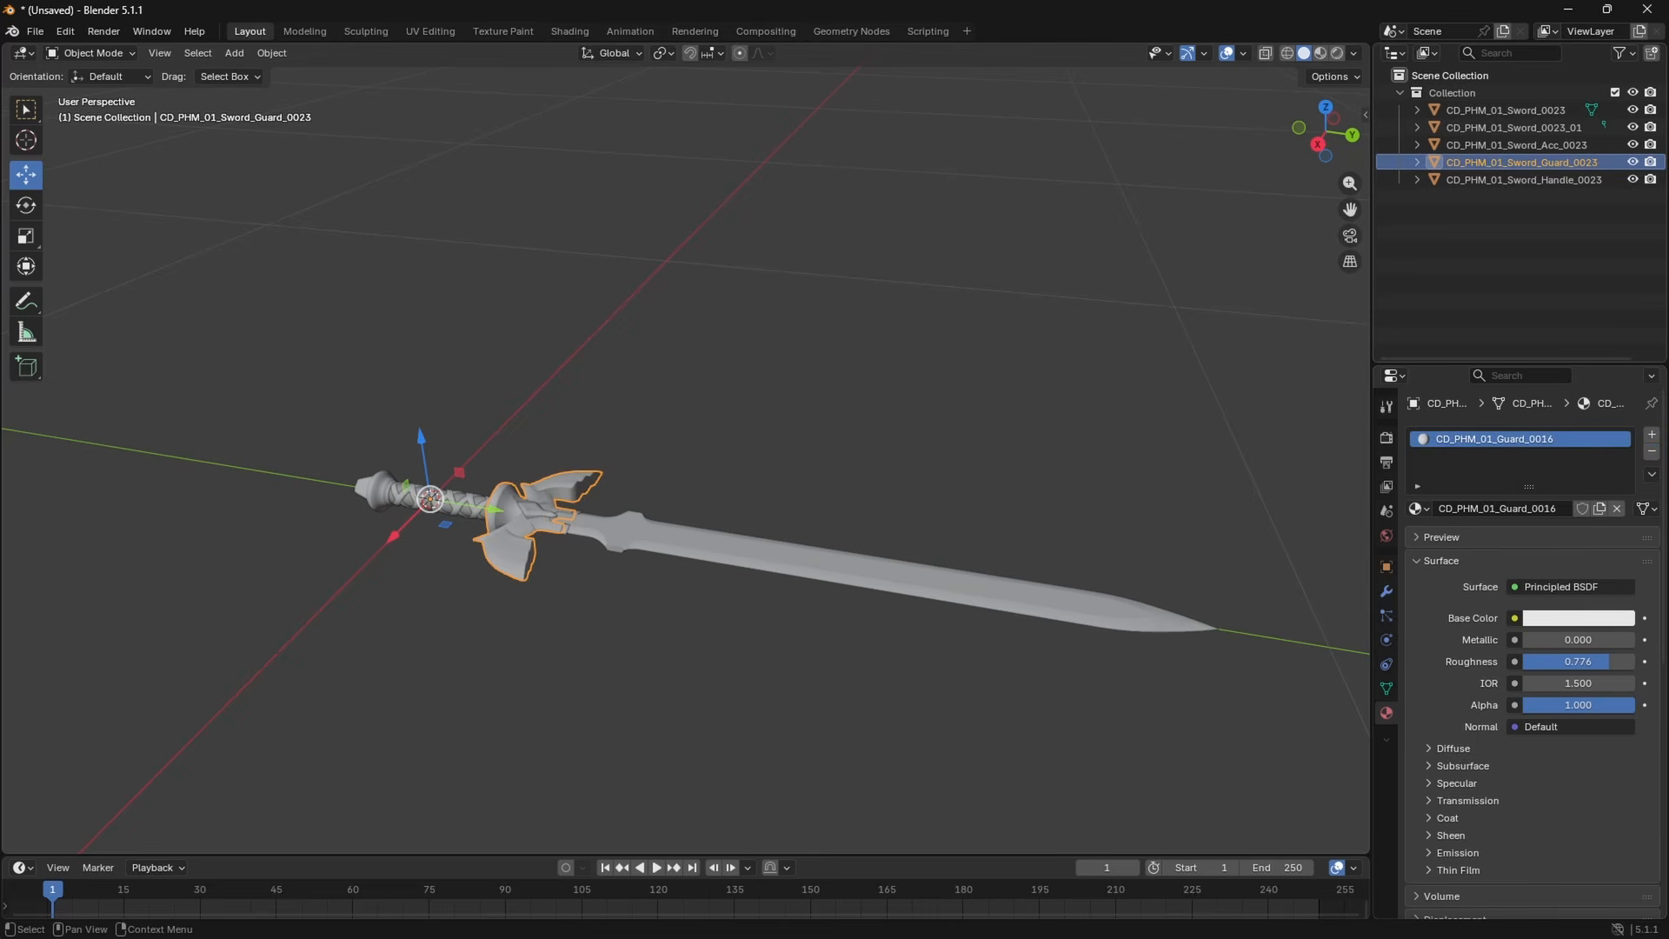
{"action": "left_click", "coordinate": [1522, 180]}
{"action": "left_click", "coordinate": [1466, 456]}
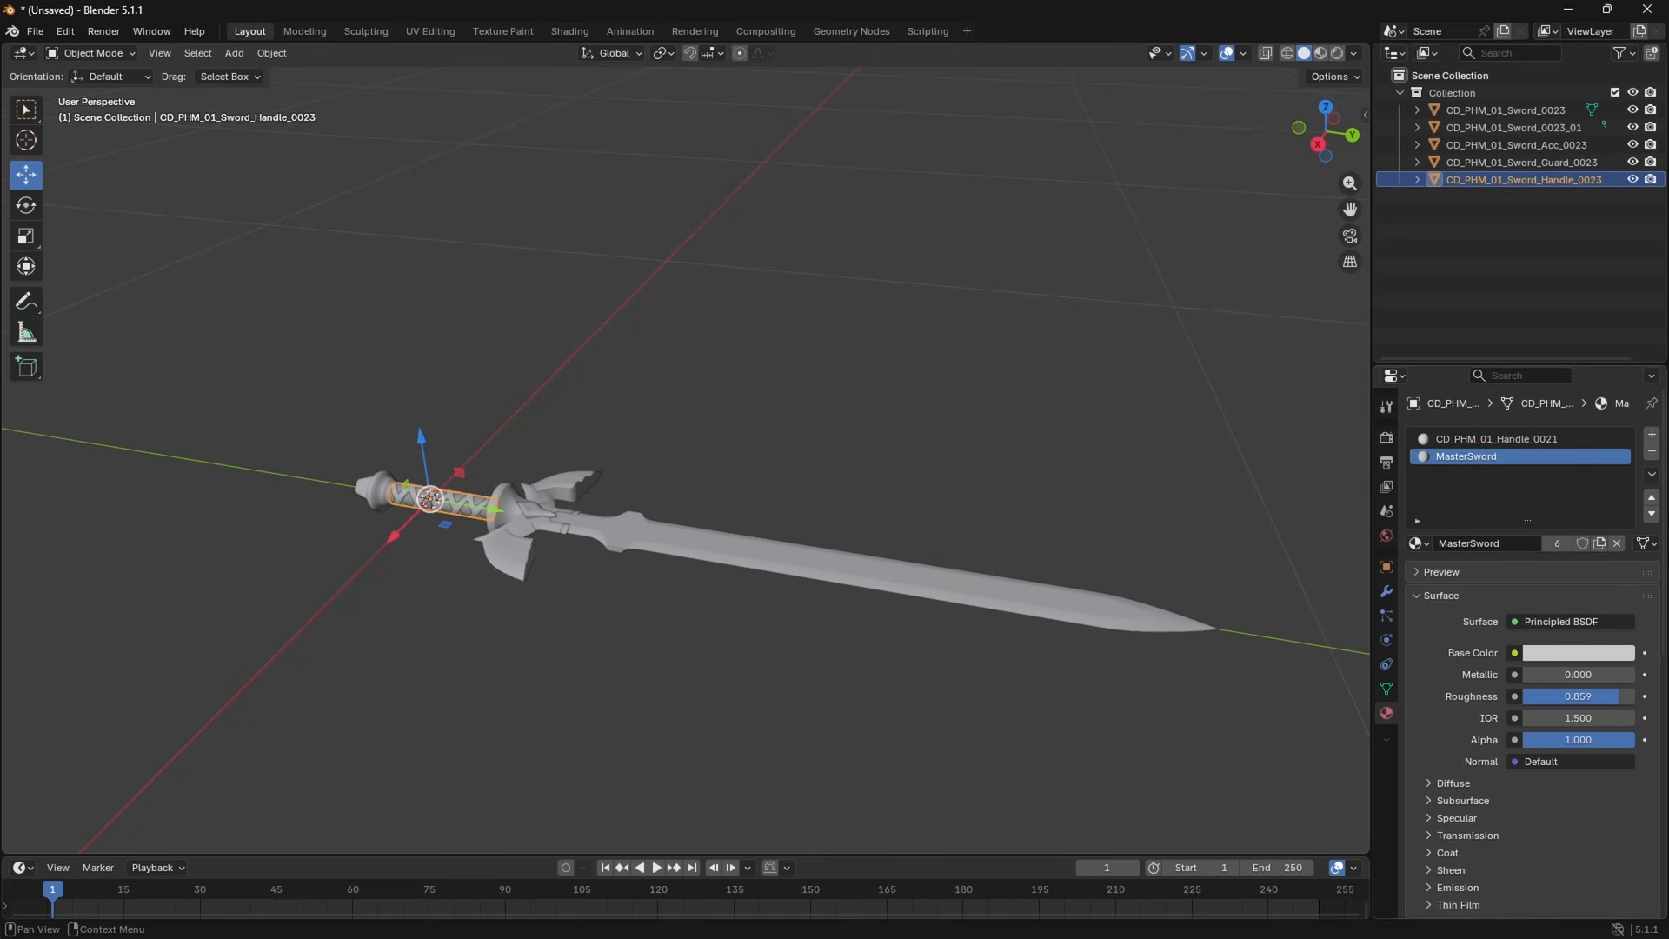
{"action": "left_click", "coordinate": [1653, 451]}
Step: Select all the sword objects and set up a Wavefront OBJ export with Selection Only and Triangulated Mesh enabled
{"action": "scroll", "coordinate": [685, 460], "scroll_direction": "down", "scroll_amount": 1}
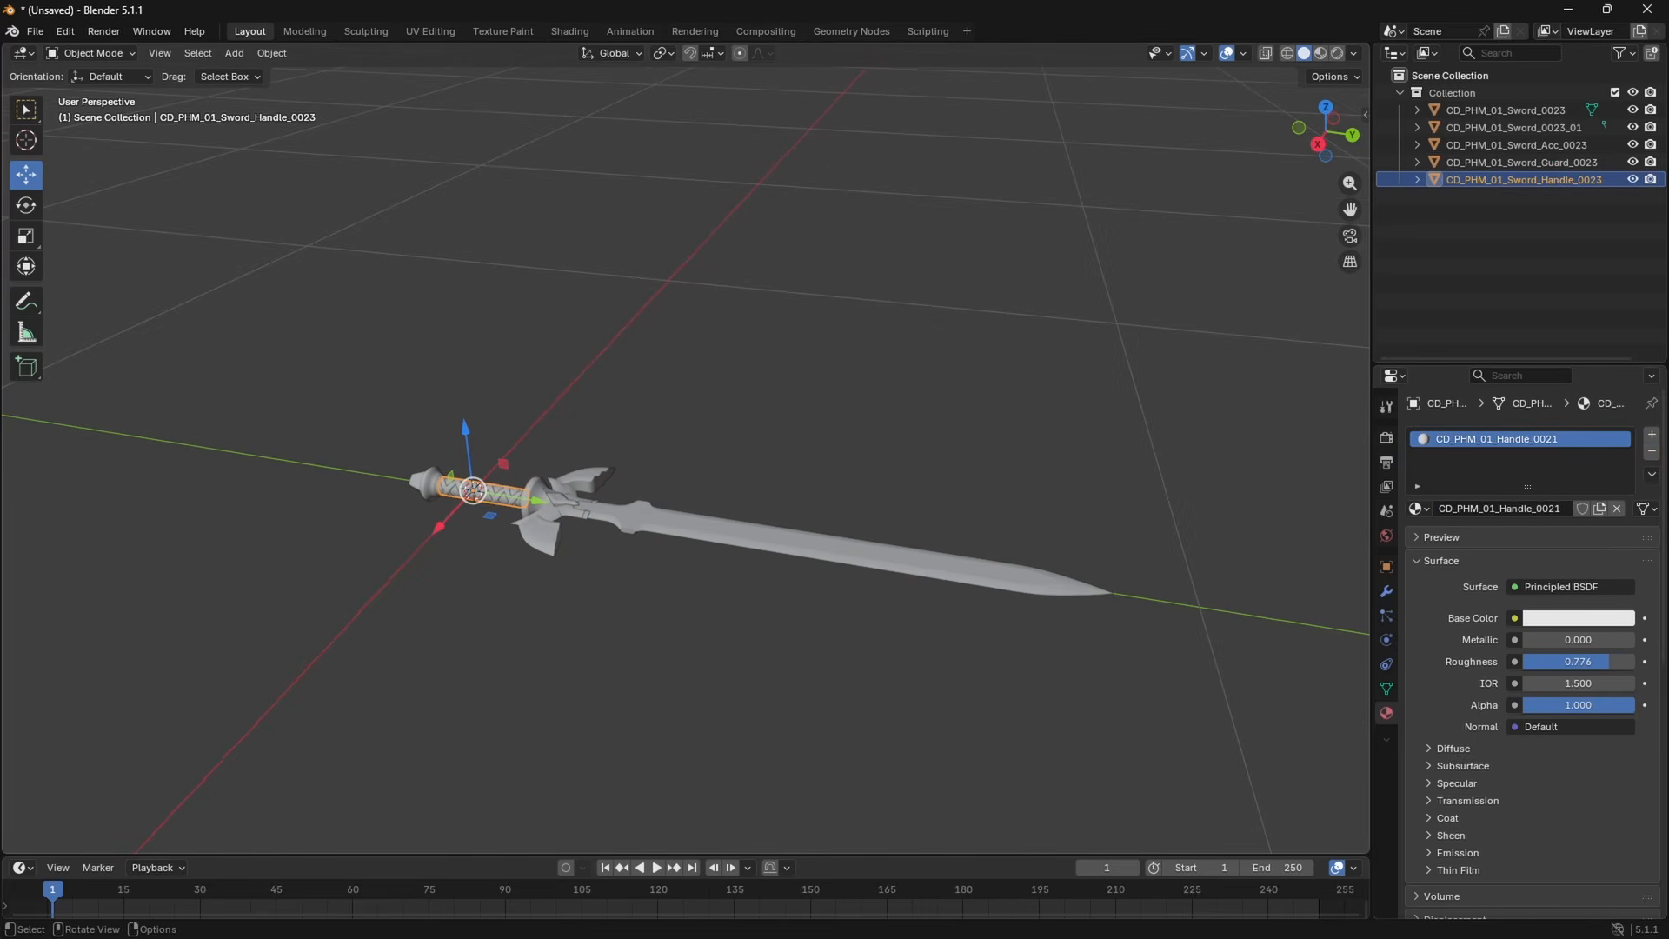
{"action": "middle_click_drag", "start_coordinate": [782, 366], "coordinate": [766, 385]}
{"action": "left_click", "coordinate": [766, 385]}
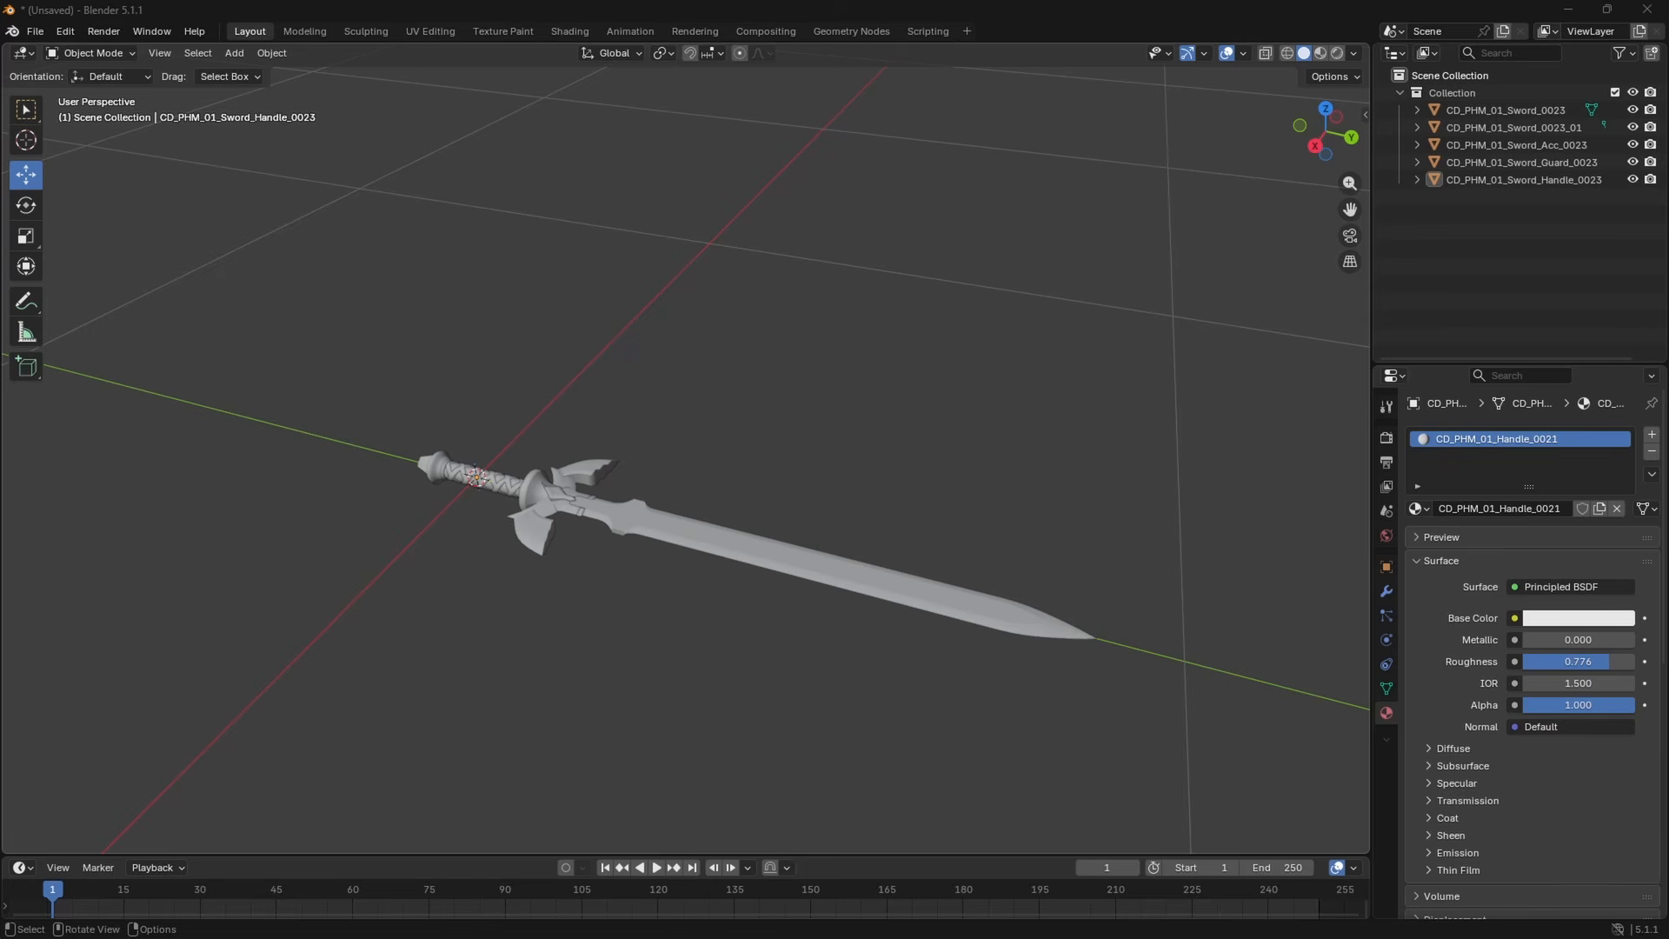
{"action": "key", "text": "a"}
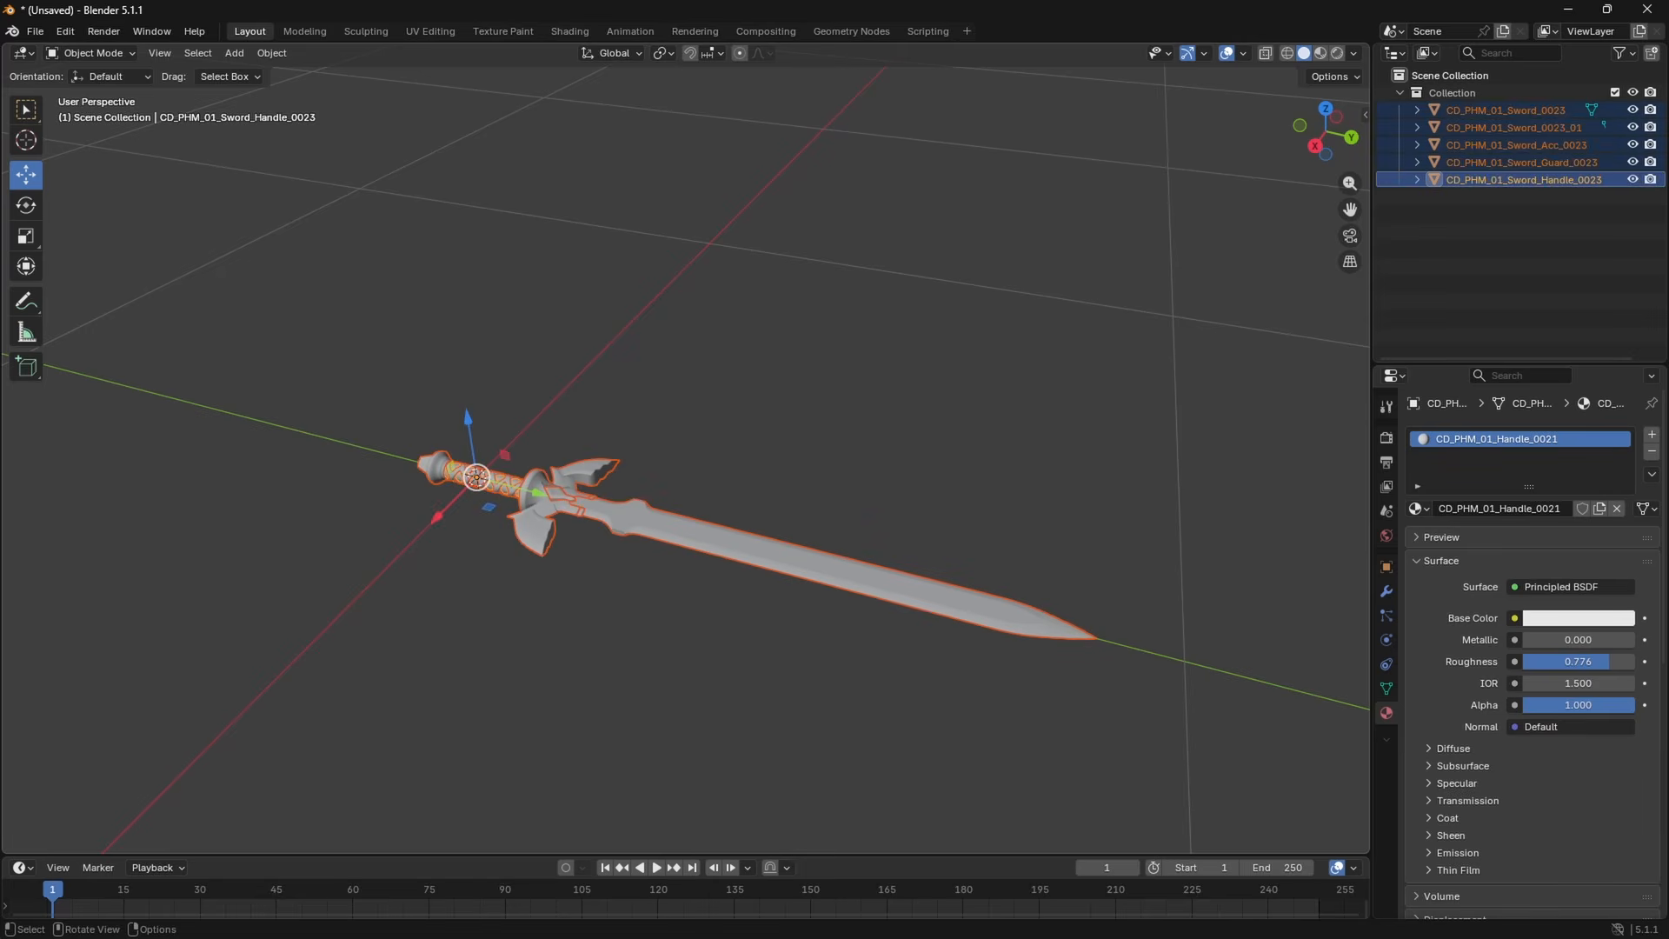
{"action": "left_click", "coordinate": [35, 32]}
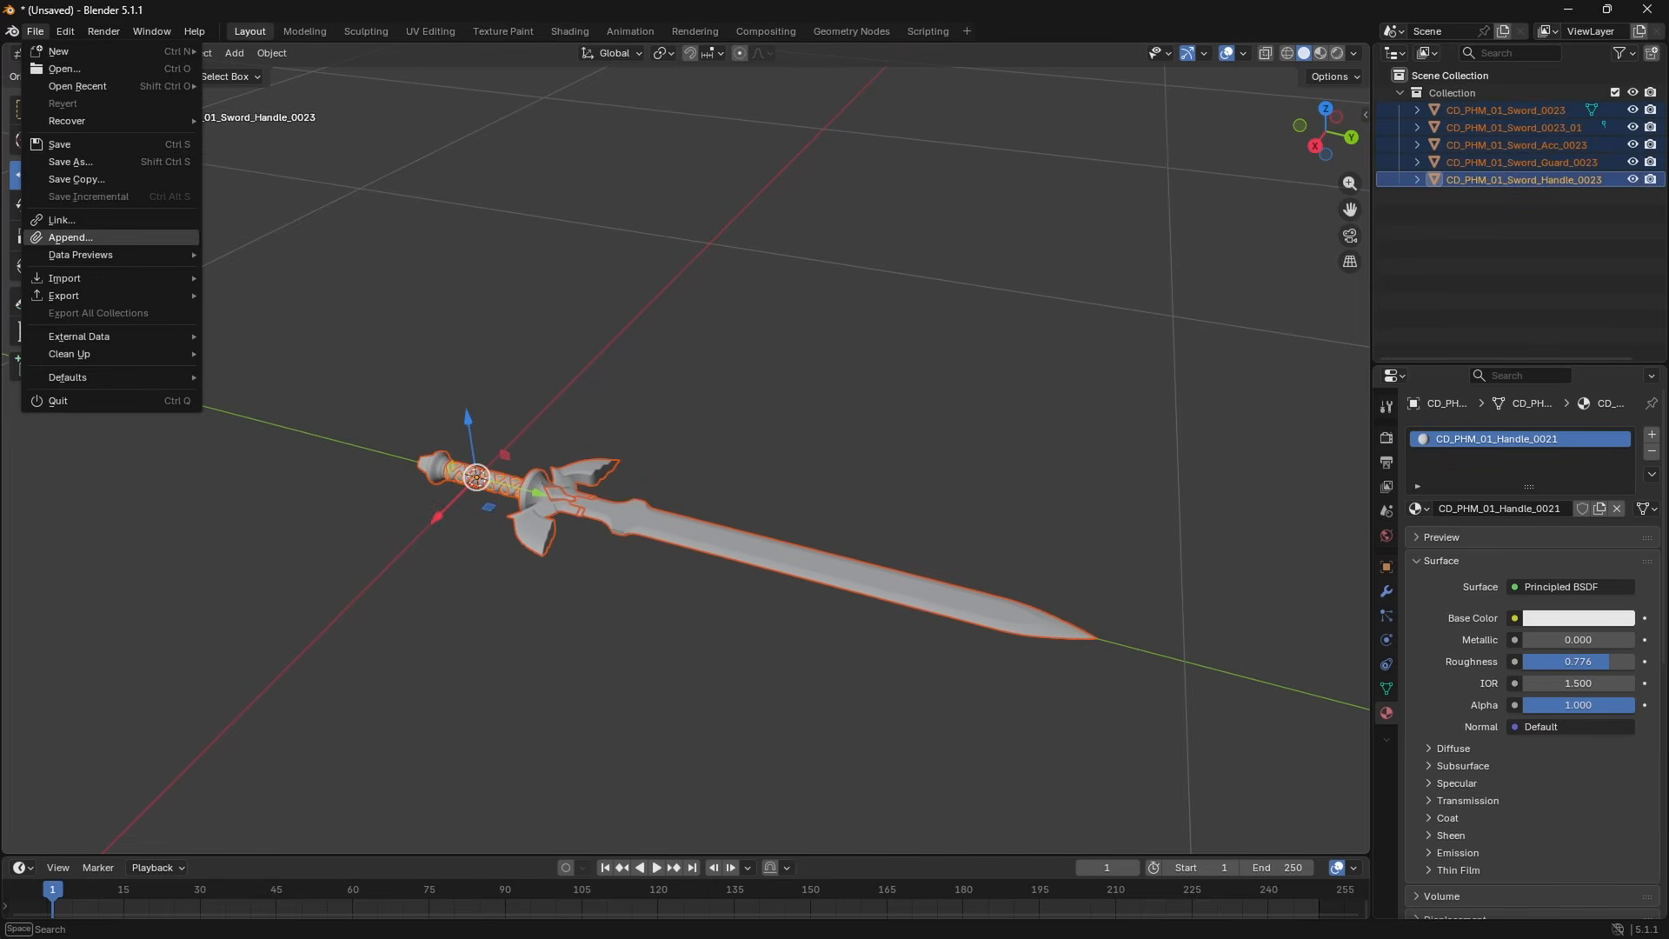
{"action": "mouse_move", "coordinate": [63, 295]}
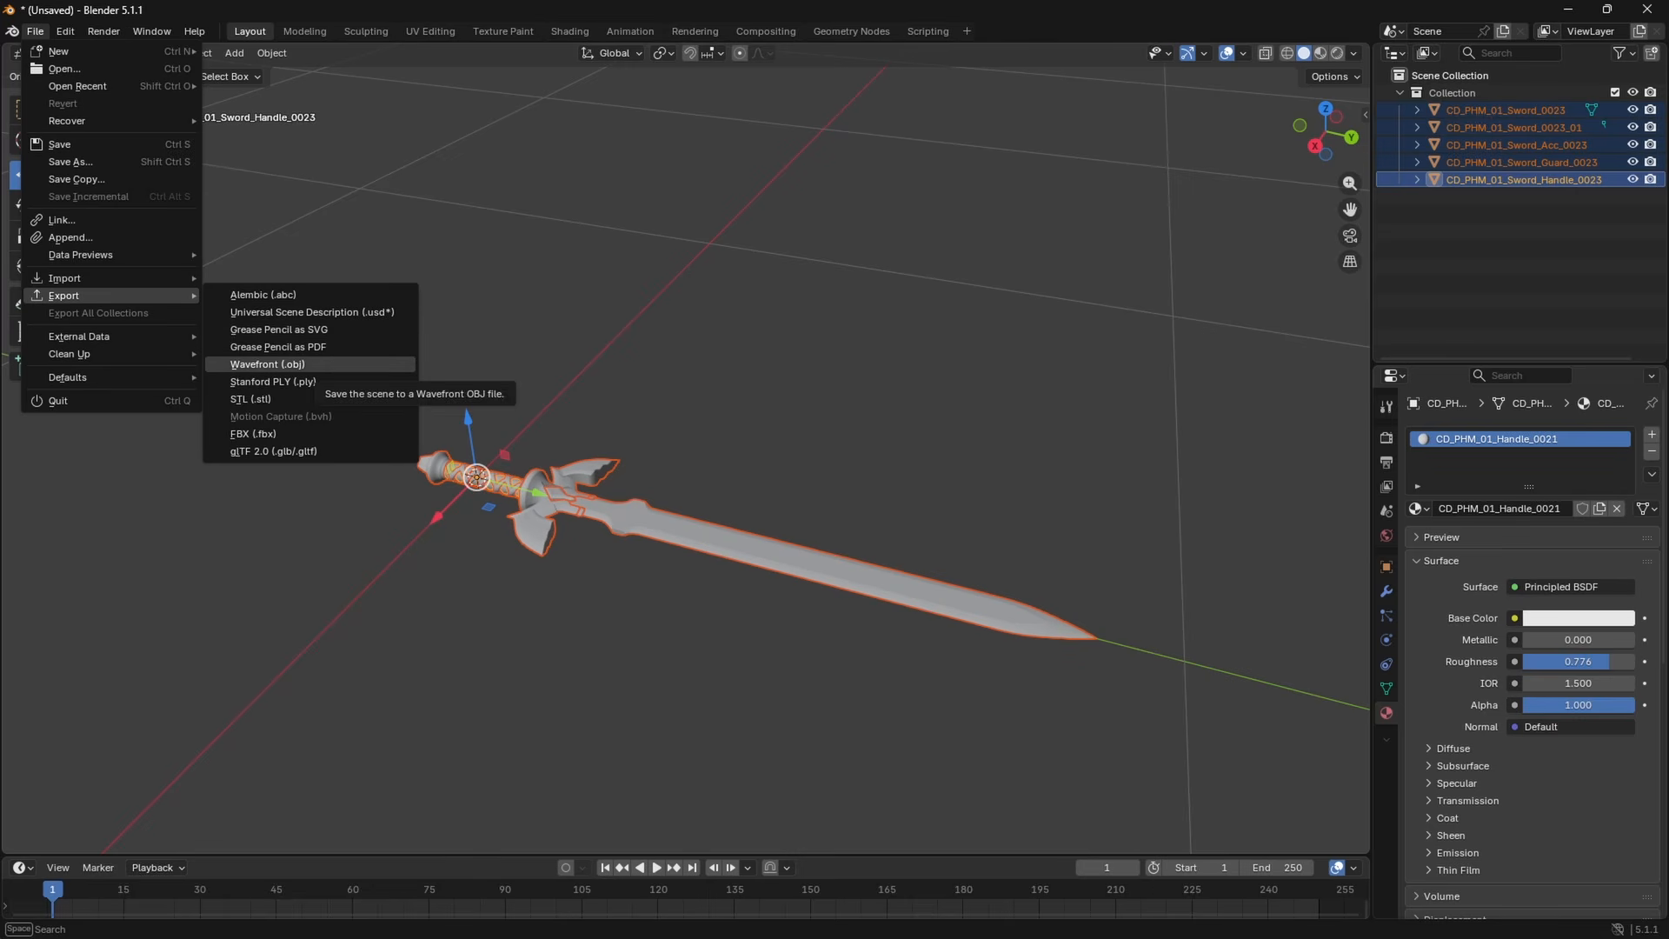
{"action": "left_click", "coordinate": [309, 364]}
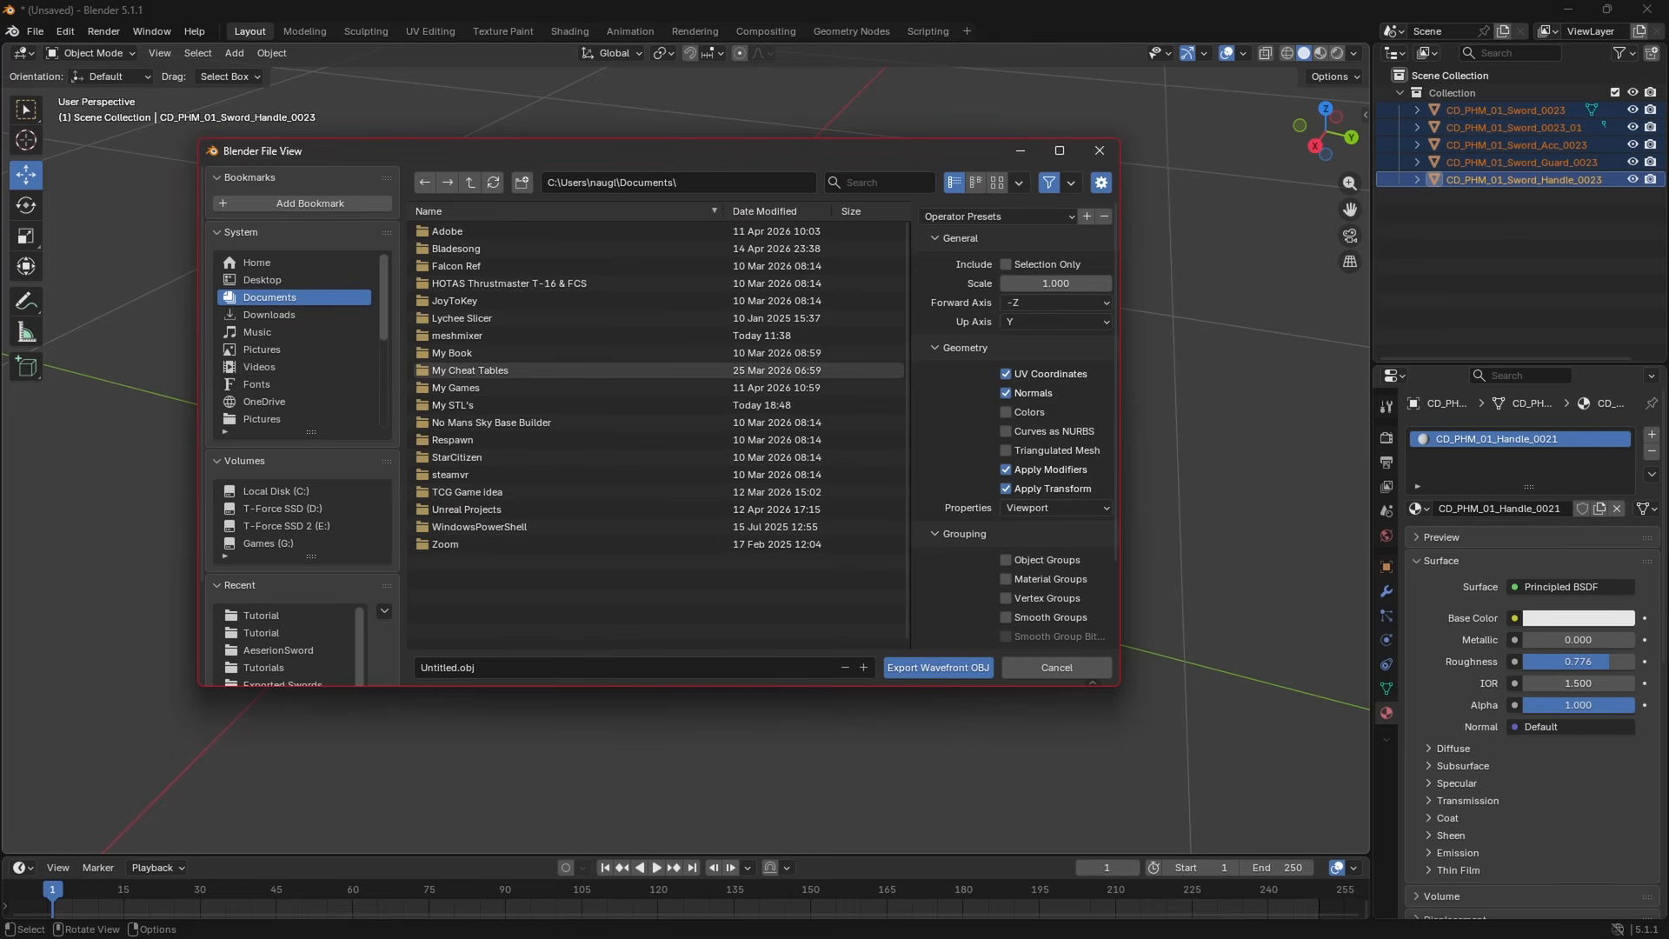
{"action": "left_click", "coordinate": [1006, 264]}
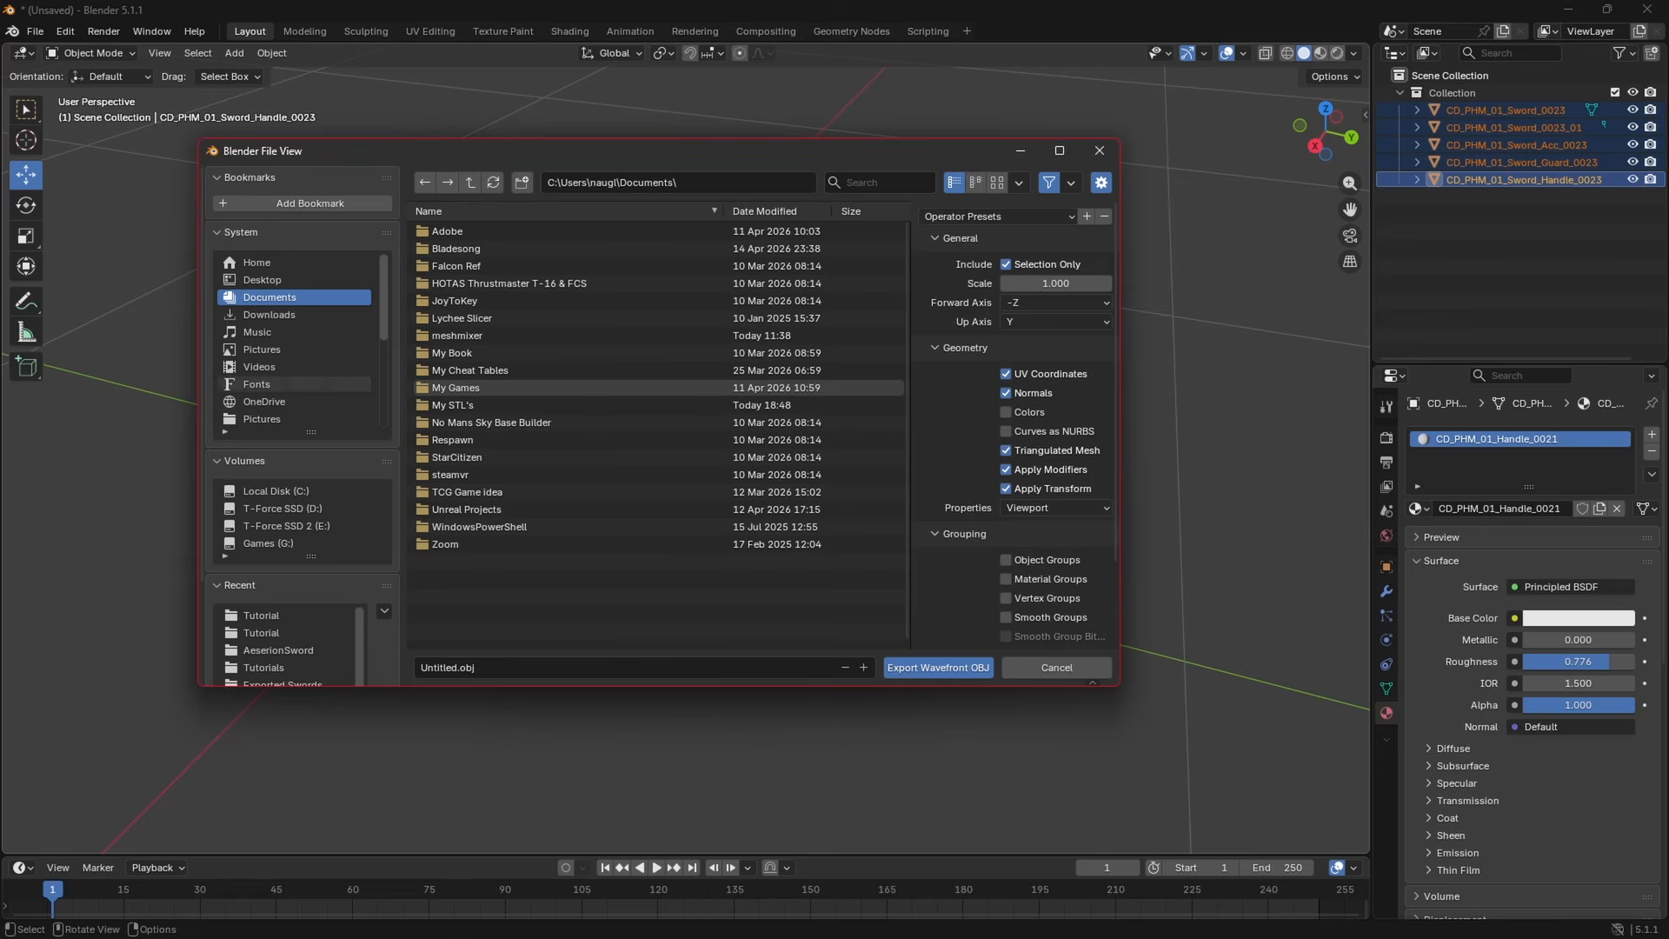
Step: Browse to D:\Crimson Desert Mods\My Mods\Tutorial and reuse the existing file name character_cd_phm_01_sword_0023.obj for the export
{"action": "left_click", "coordinate": [280, 509]}
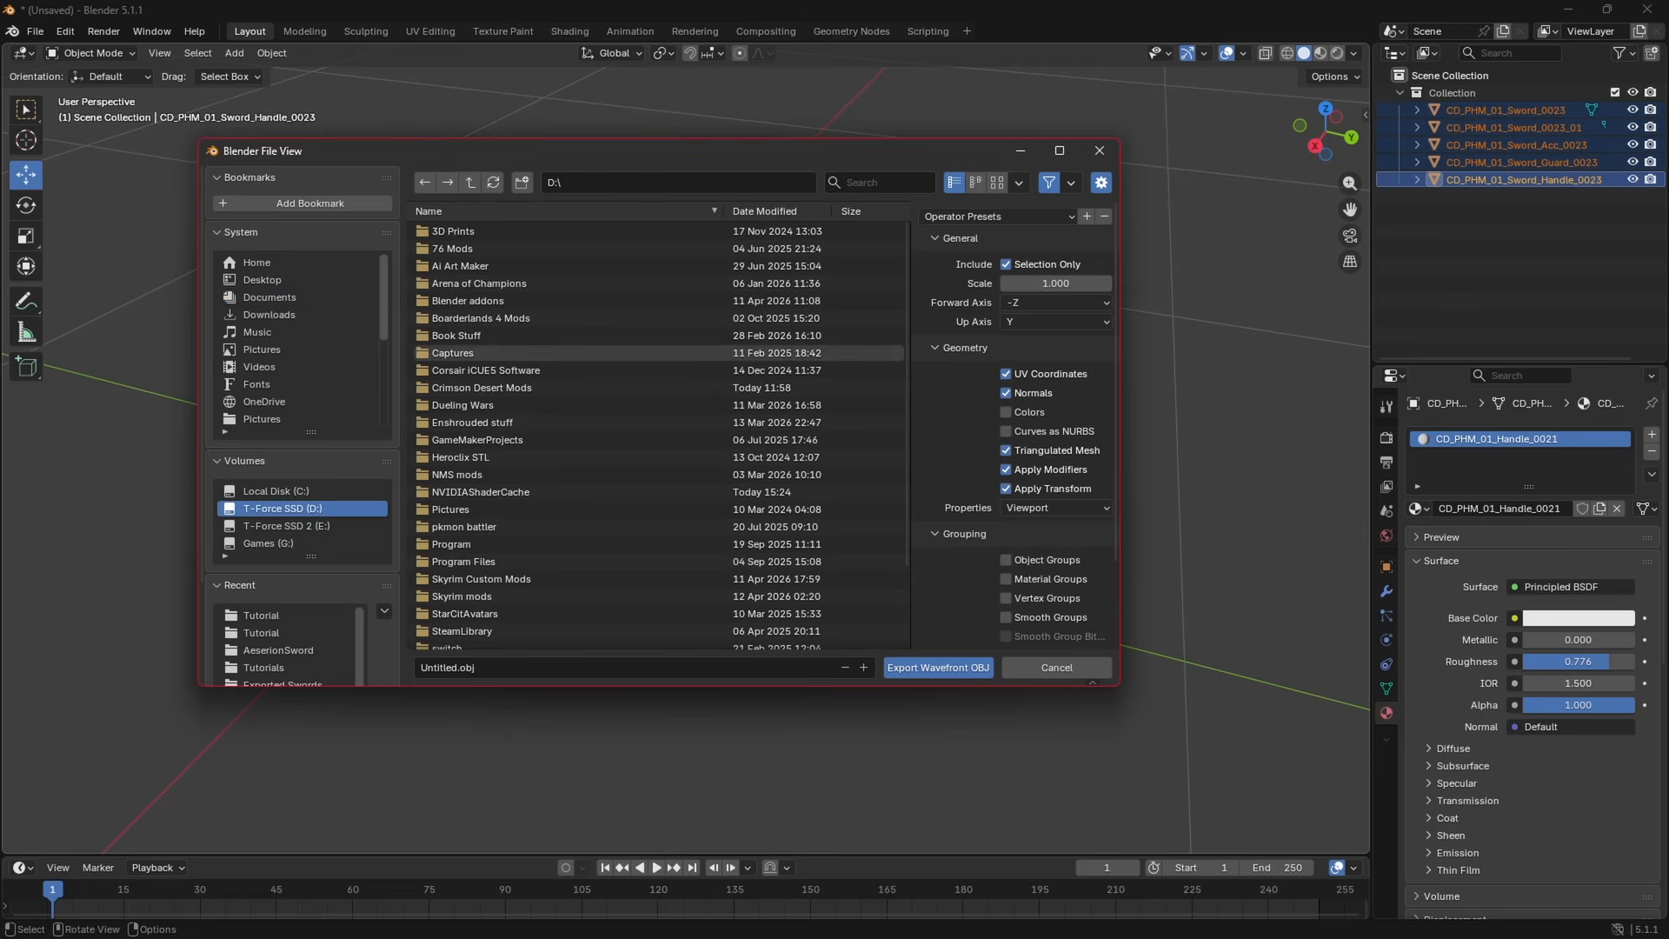
{"action": "double_click", "coordinate": [482, 388]}
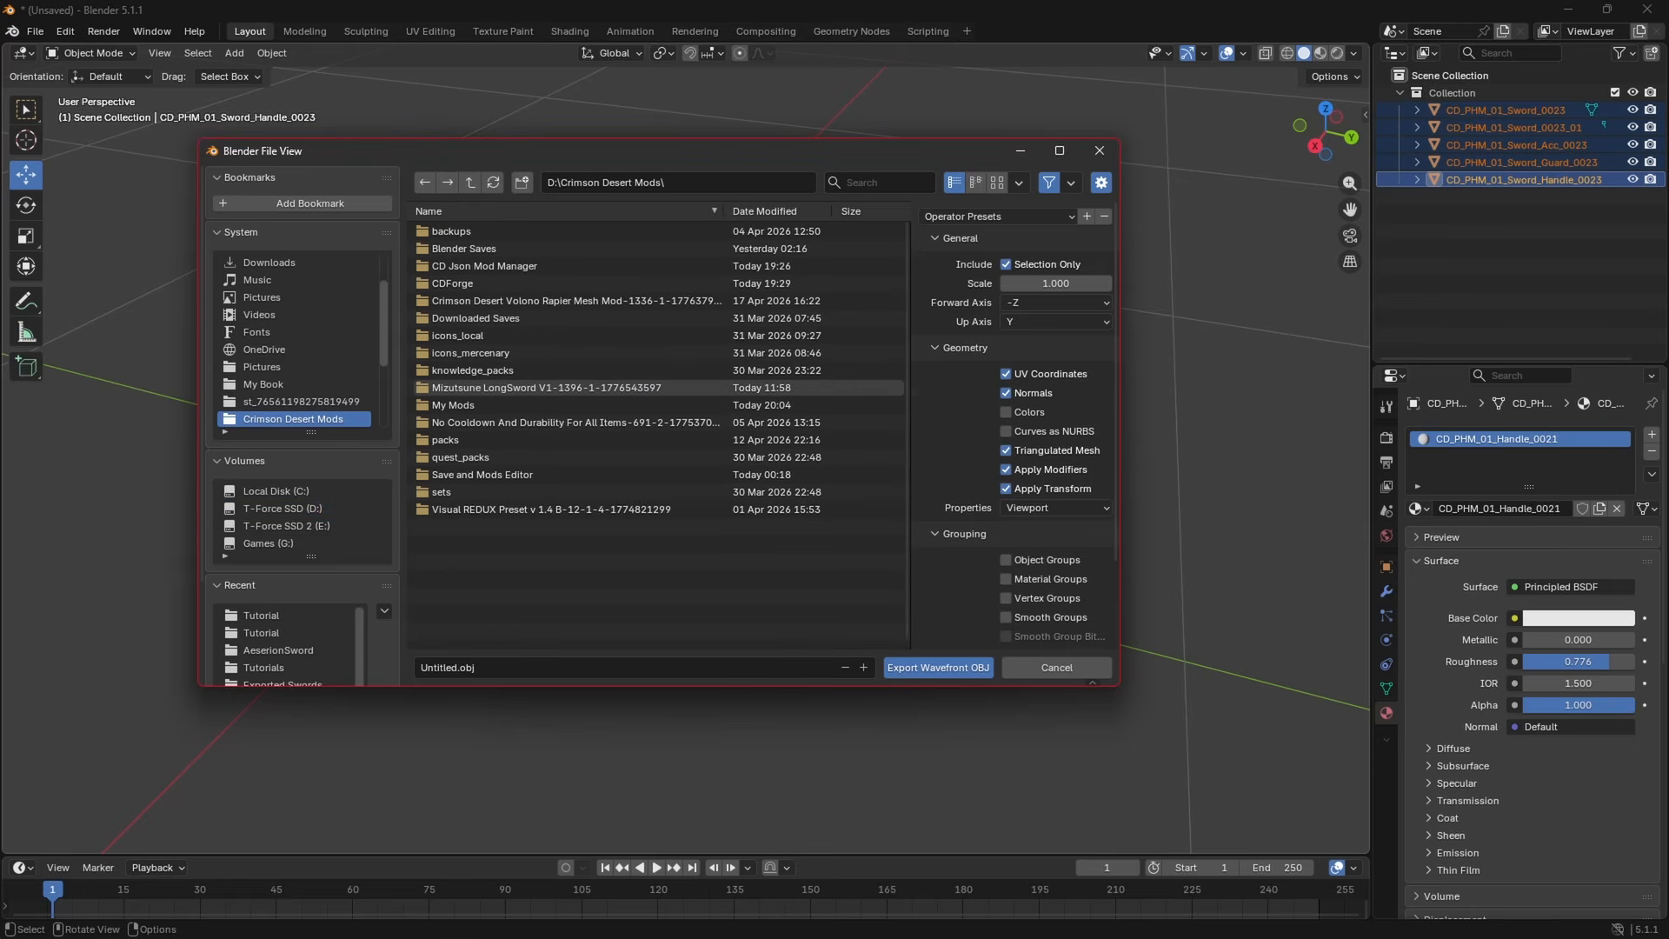
{"action": "double_click", "coordinate": [454, 405]}
{"action": "double_click", "coordinate": [449, 266]}
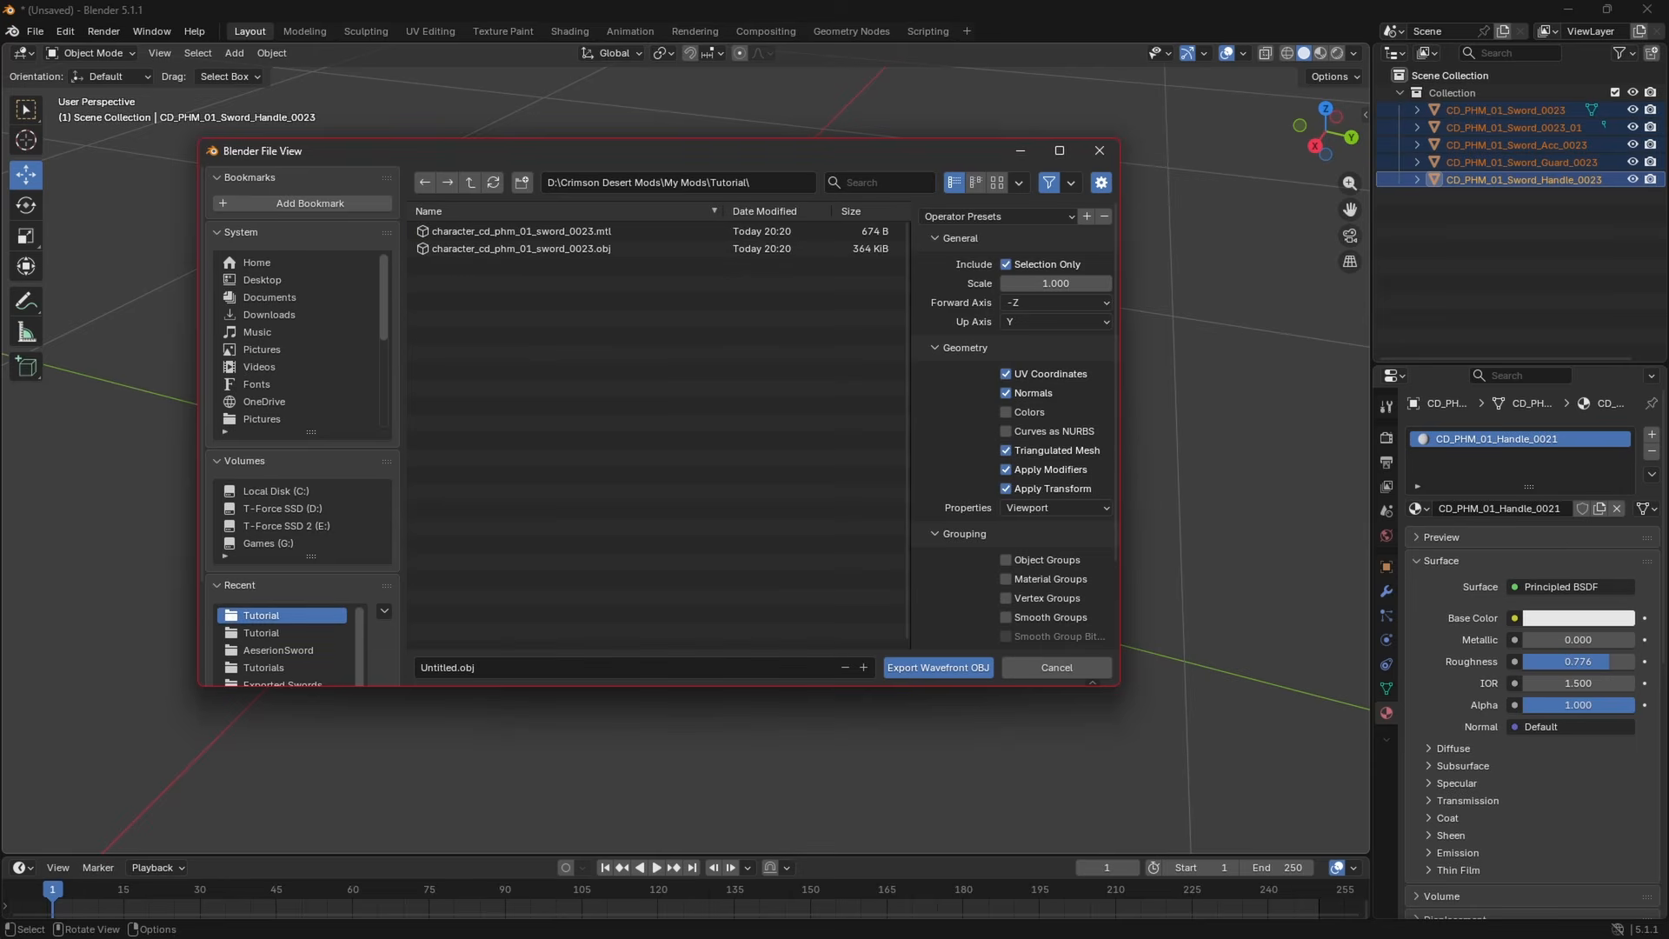
{"action": "left_click", "coordinate": [521, 250]}
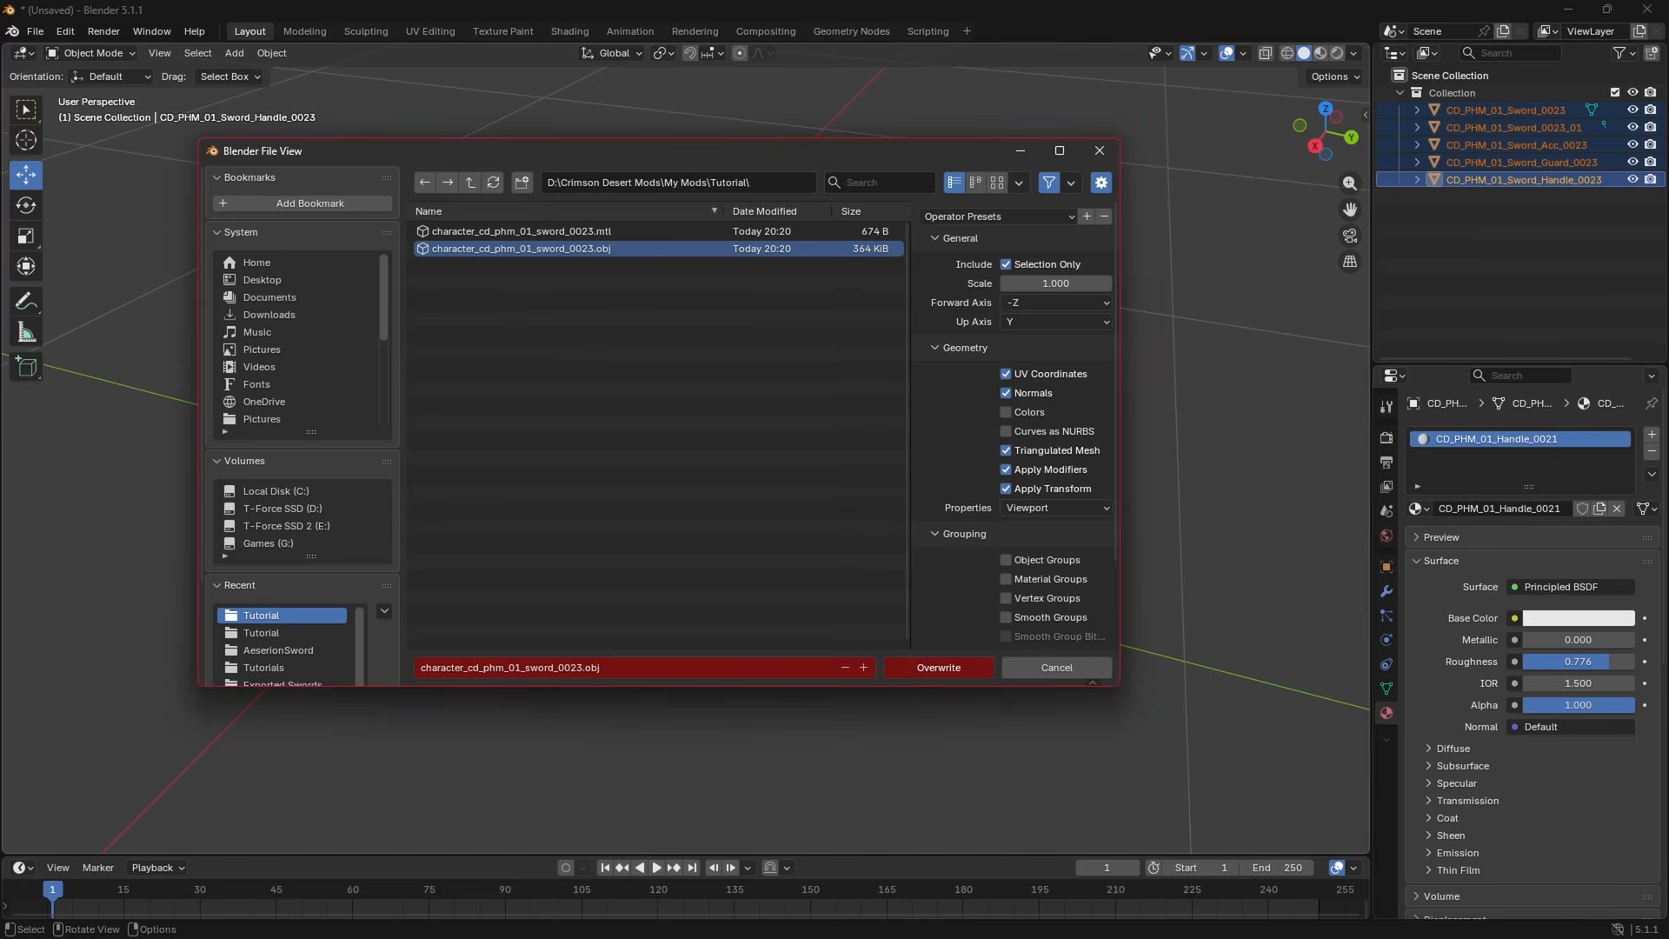
Step: Create a folder named "Aeserian to Master" inside Tutorial and export the OBJ into it
{"action": "right_click", "coordinate": [417, 300]}
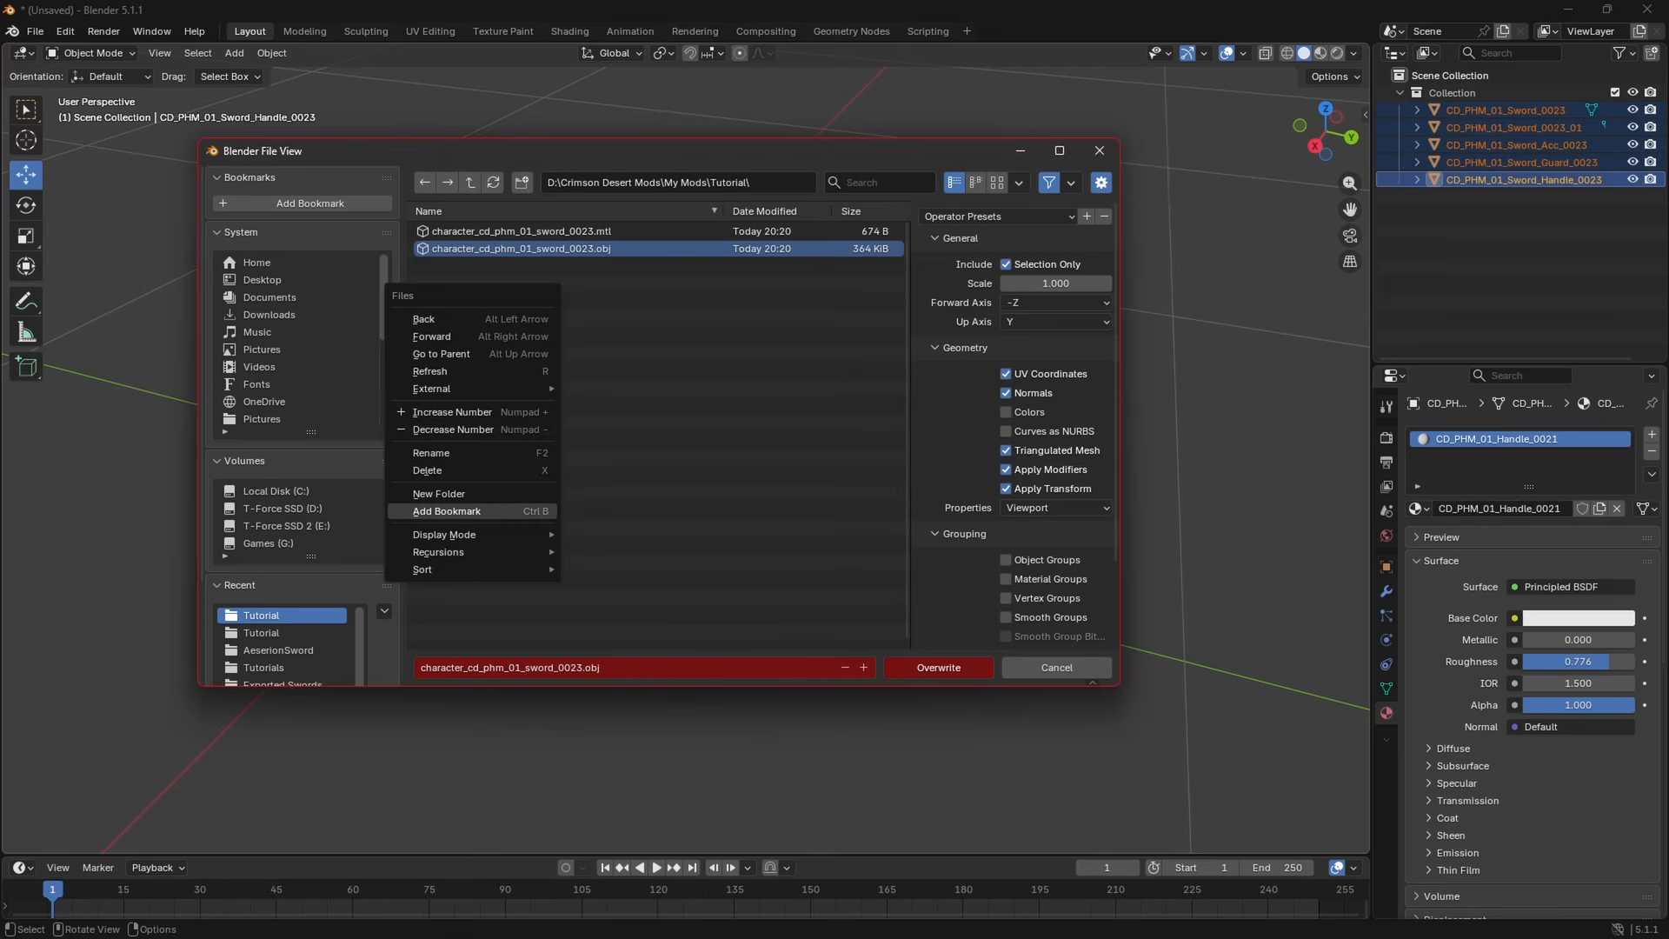
{"action": "left_click", "coordinate": [439, 493]}
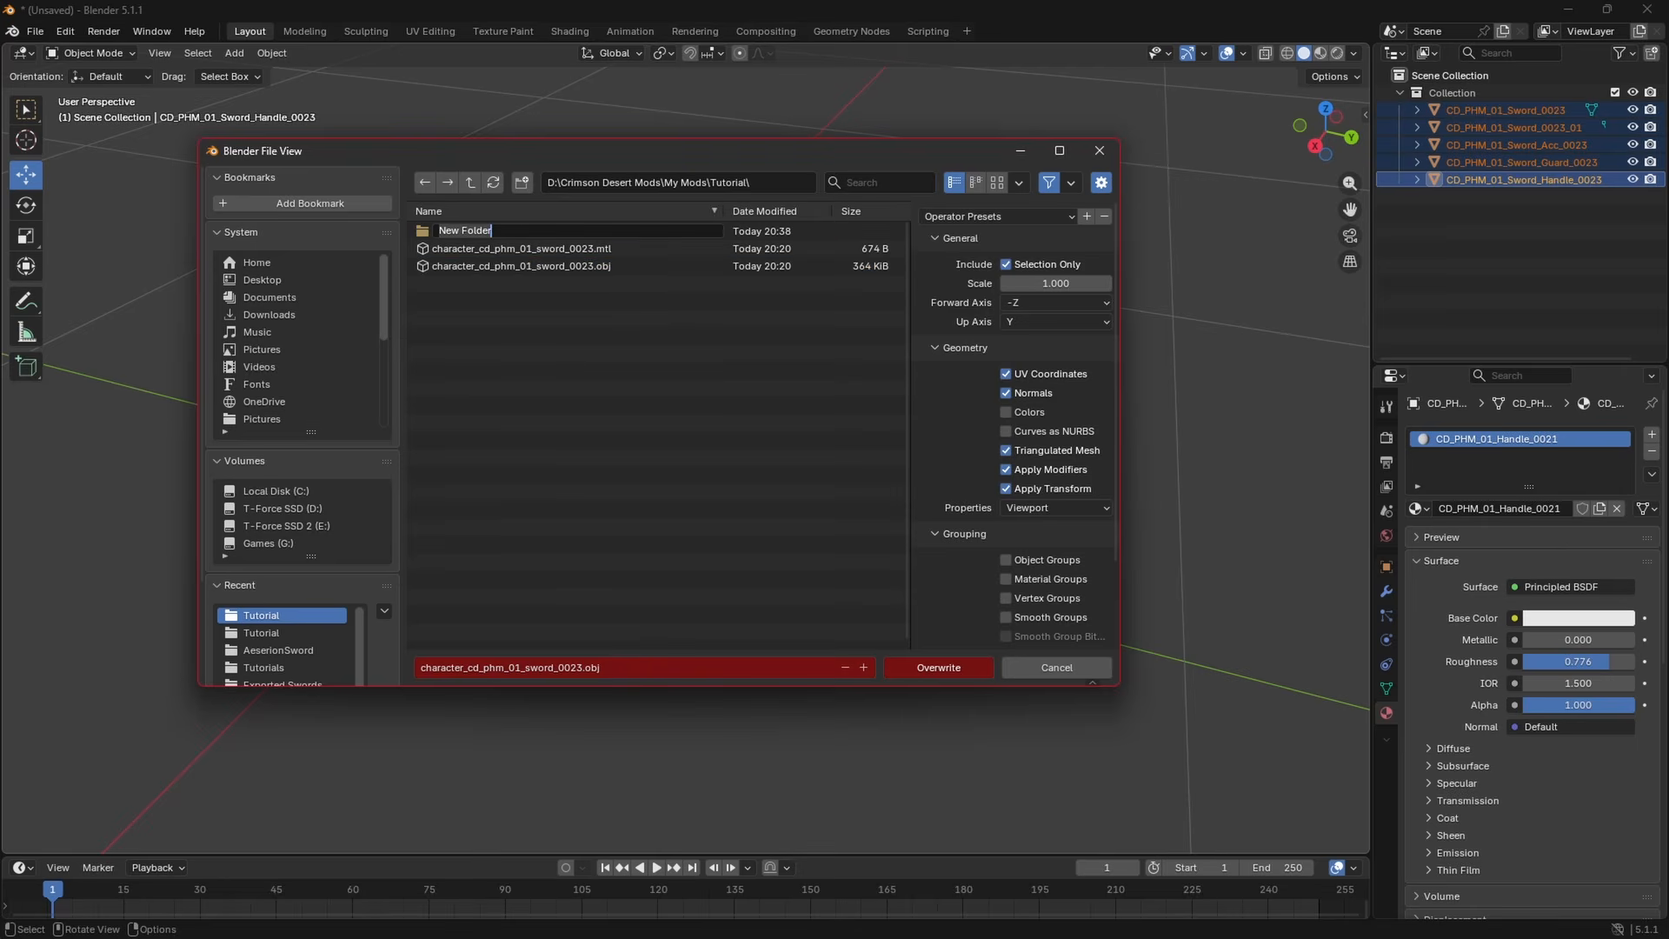
{"action": "type", "text": "Aeserian to Master"}
{"action": "key", "text": "Return"}
{"action": "double_click", "coordinate": [522, 232]}
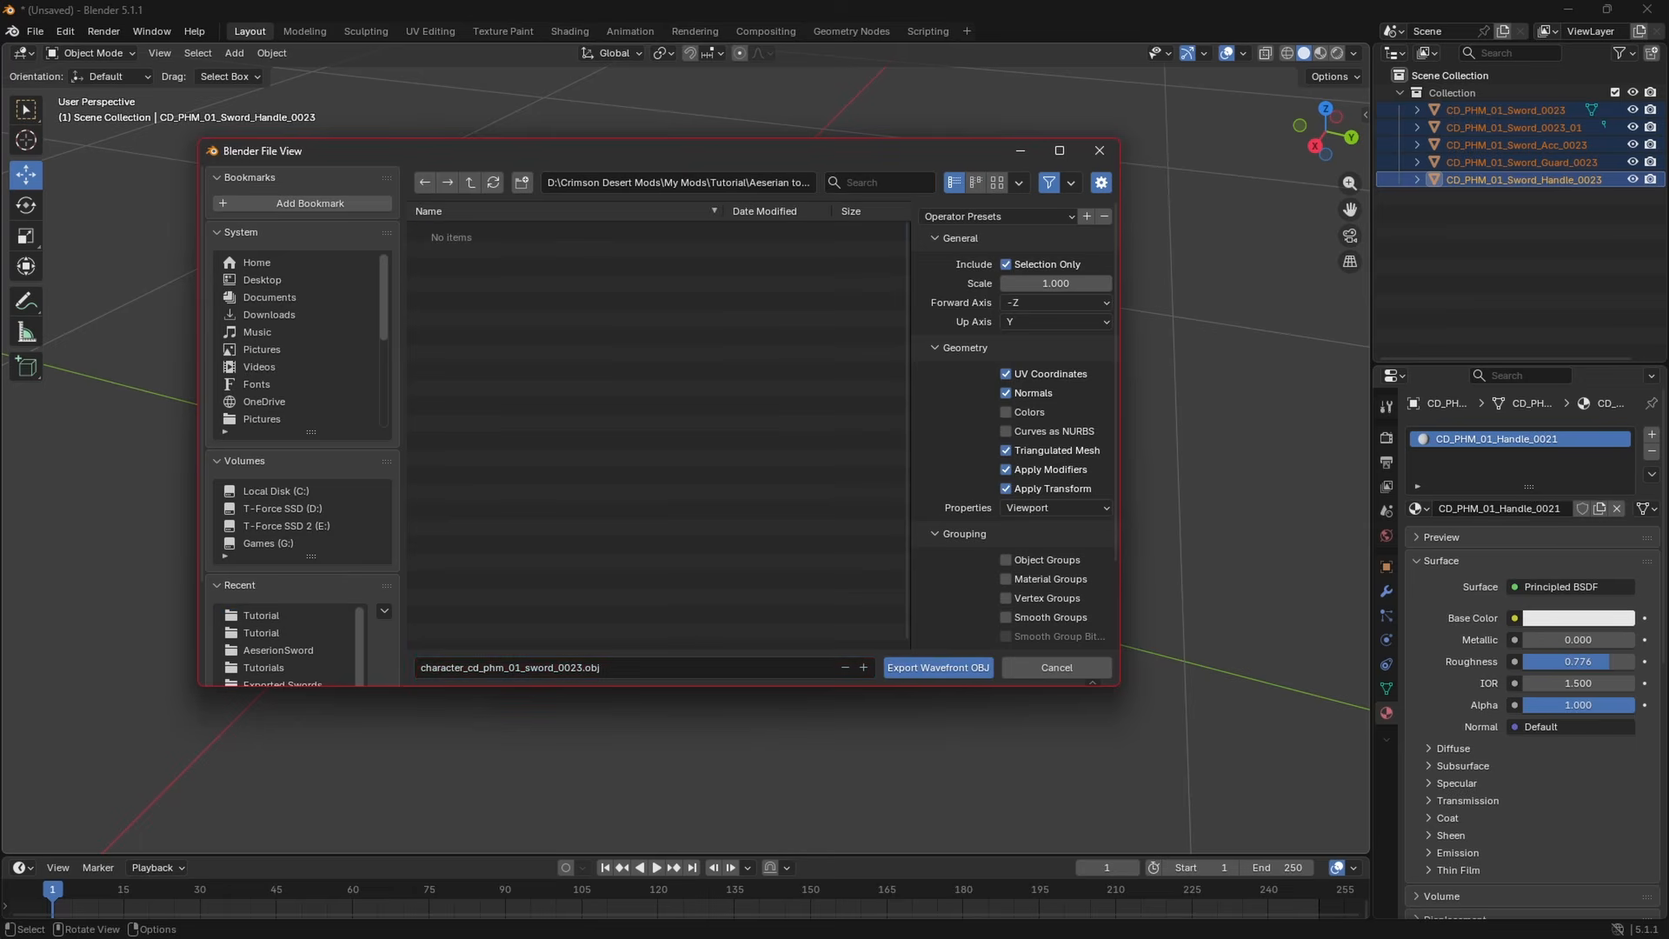
{"action": "left_click", "coordinate": [938, 667]}
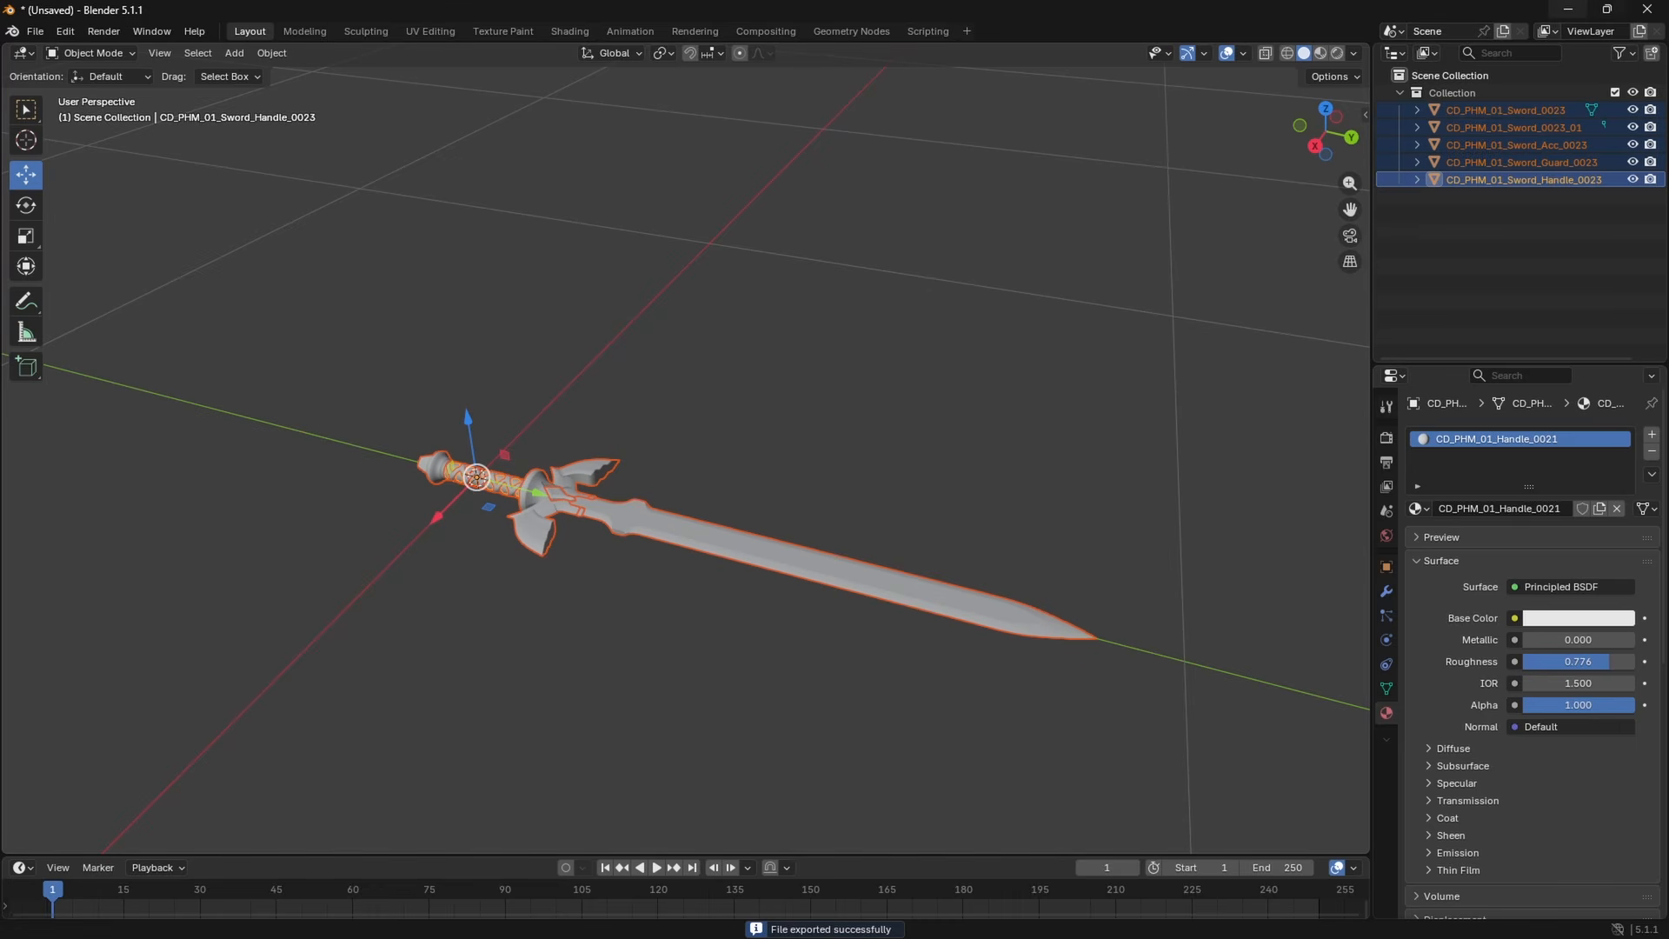
Step: Switch to CrimsonForge and use Import OBJ + Ship to App on character/cd_phm_01_sword_0023.pac with the OBJ from the "Aeserian to Master" folder
{"action": "left_click", "coordinate": [1569, 10]}
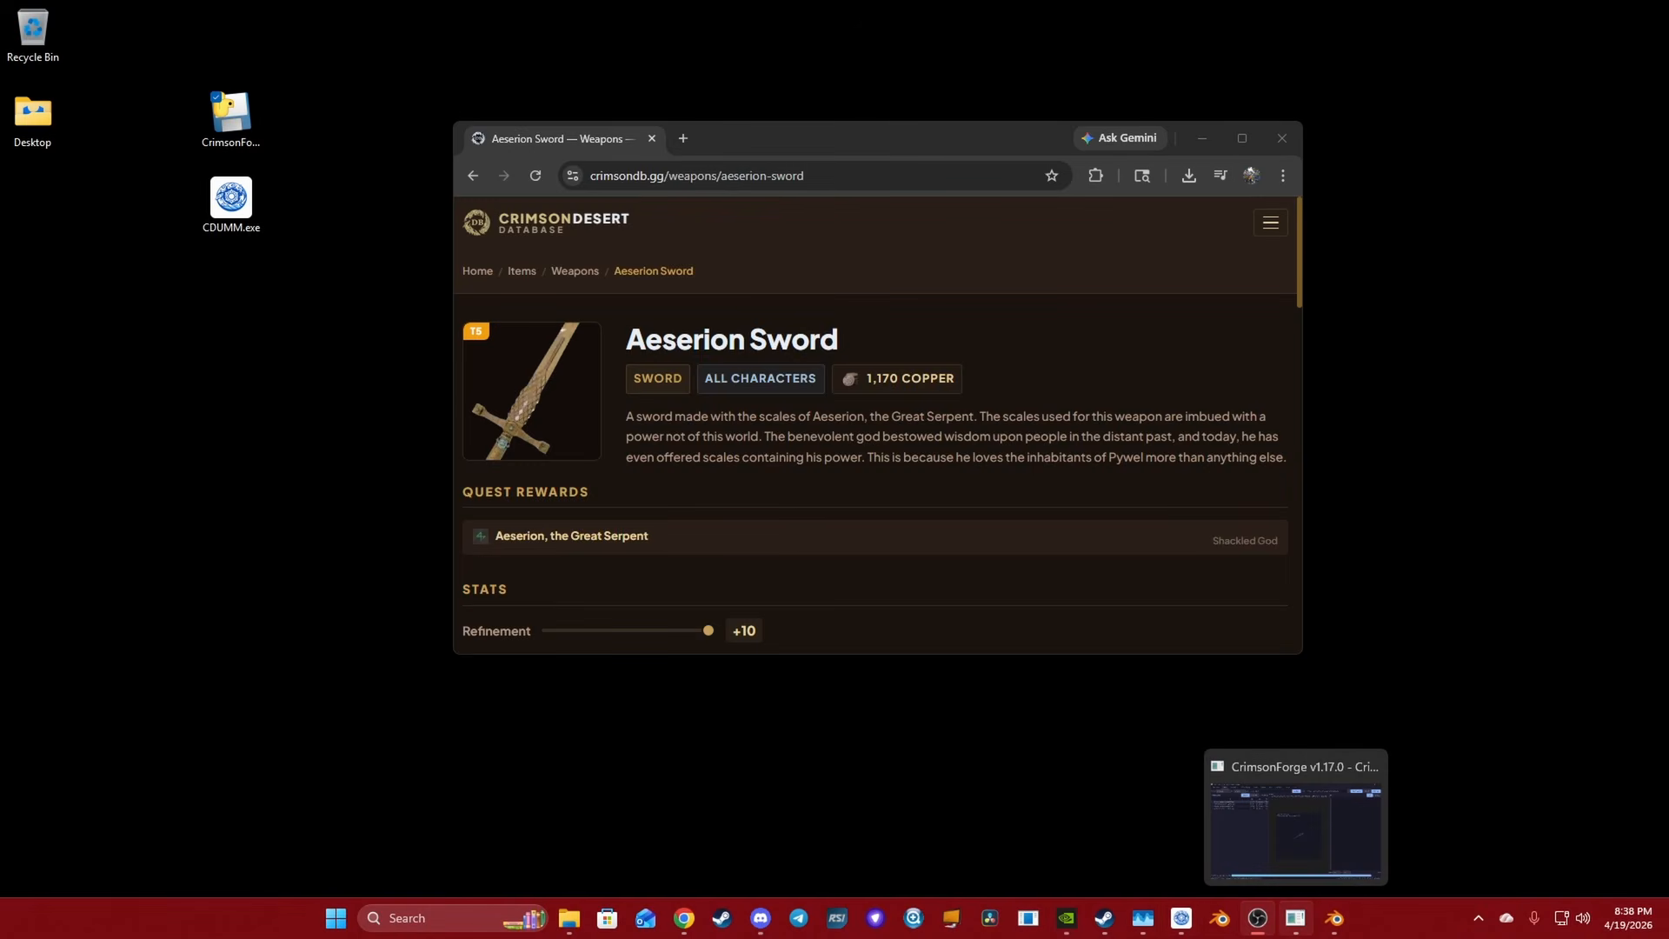
{"action": "left_click", "coordinate": [1296, 918]}
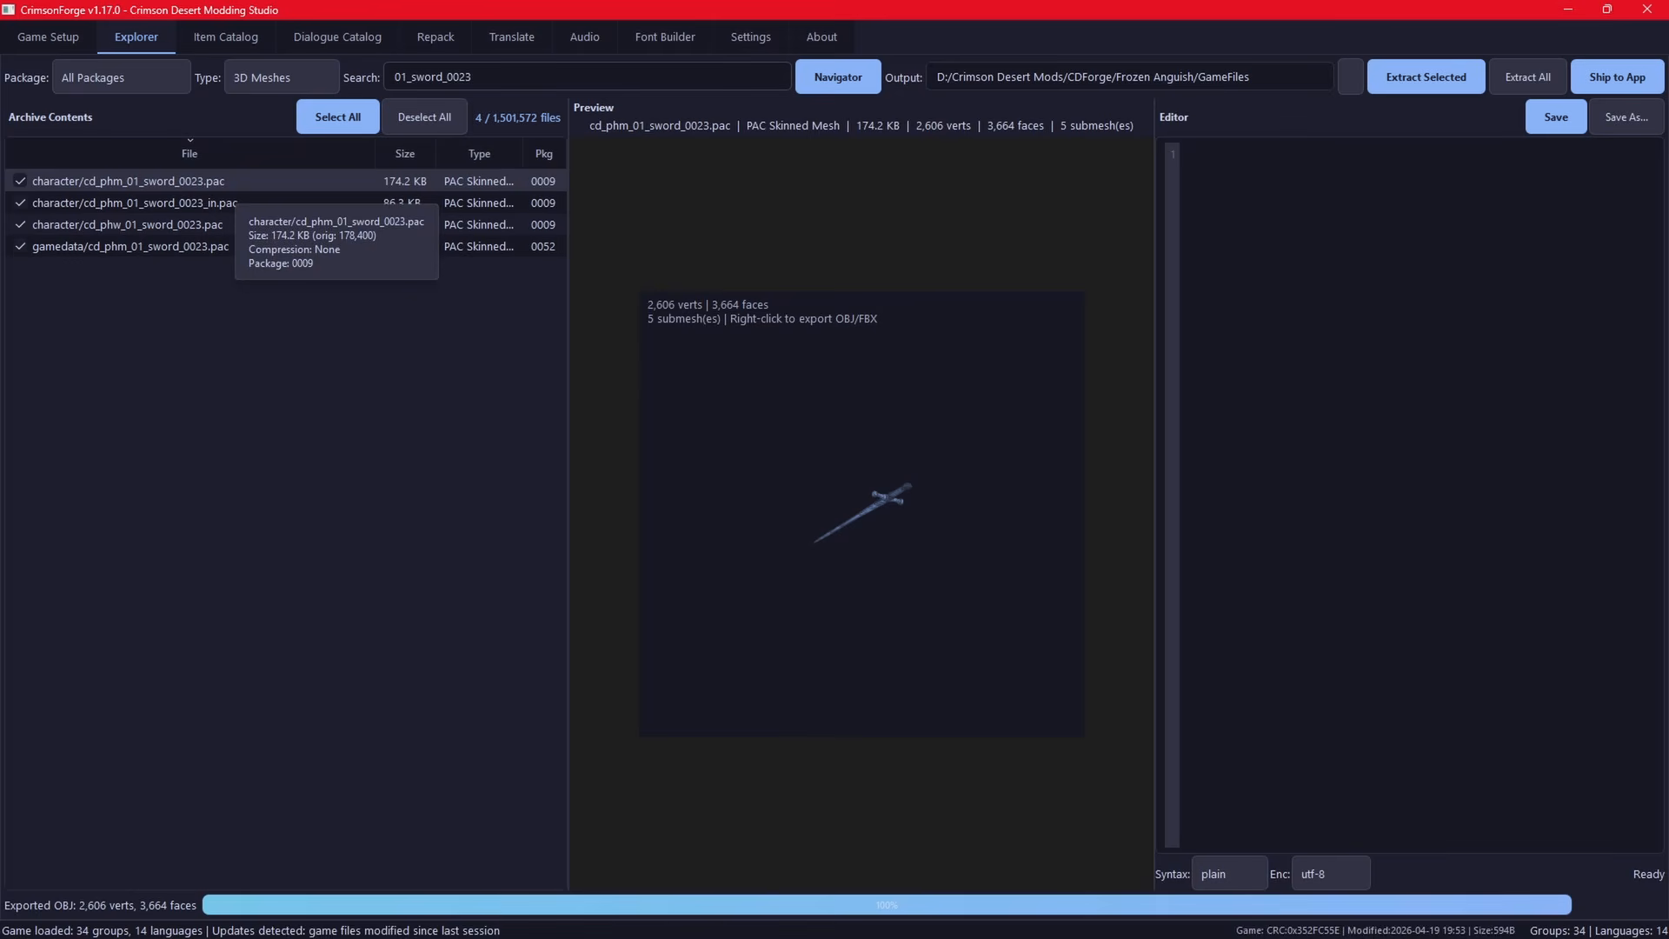
{"action": "right_click", "coordinate": [228, 184]}
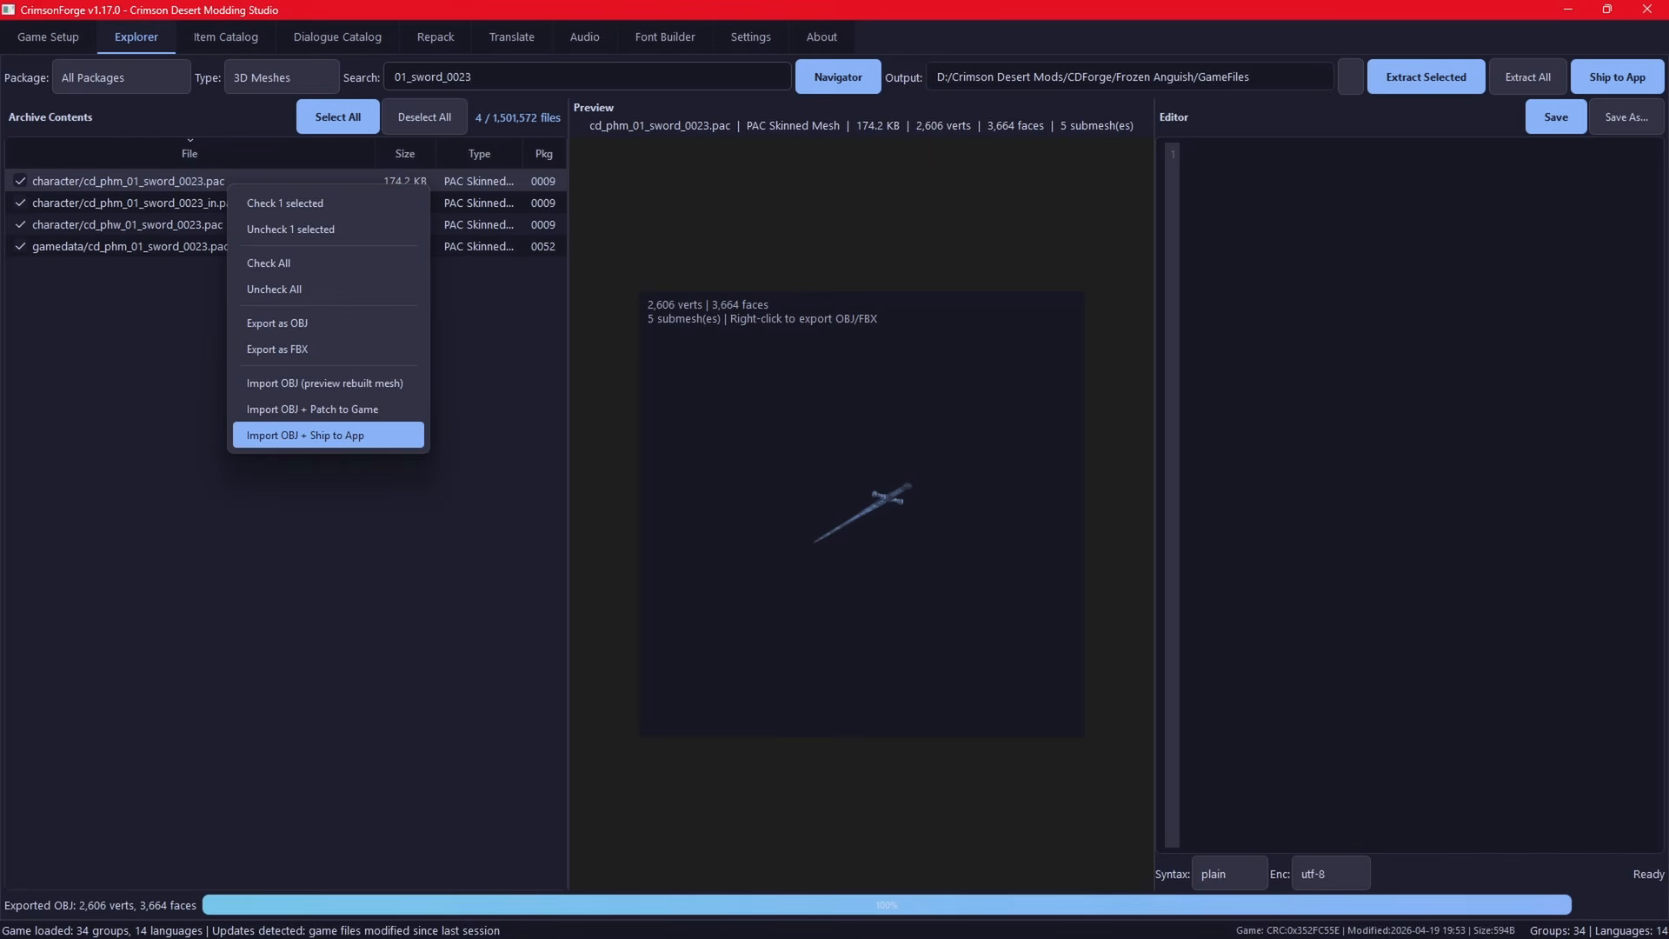
{"action": "key", "text": "Return"}
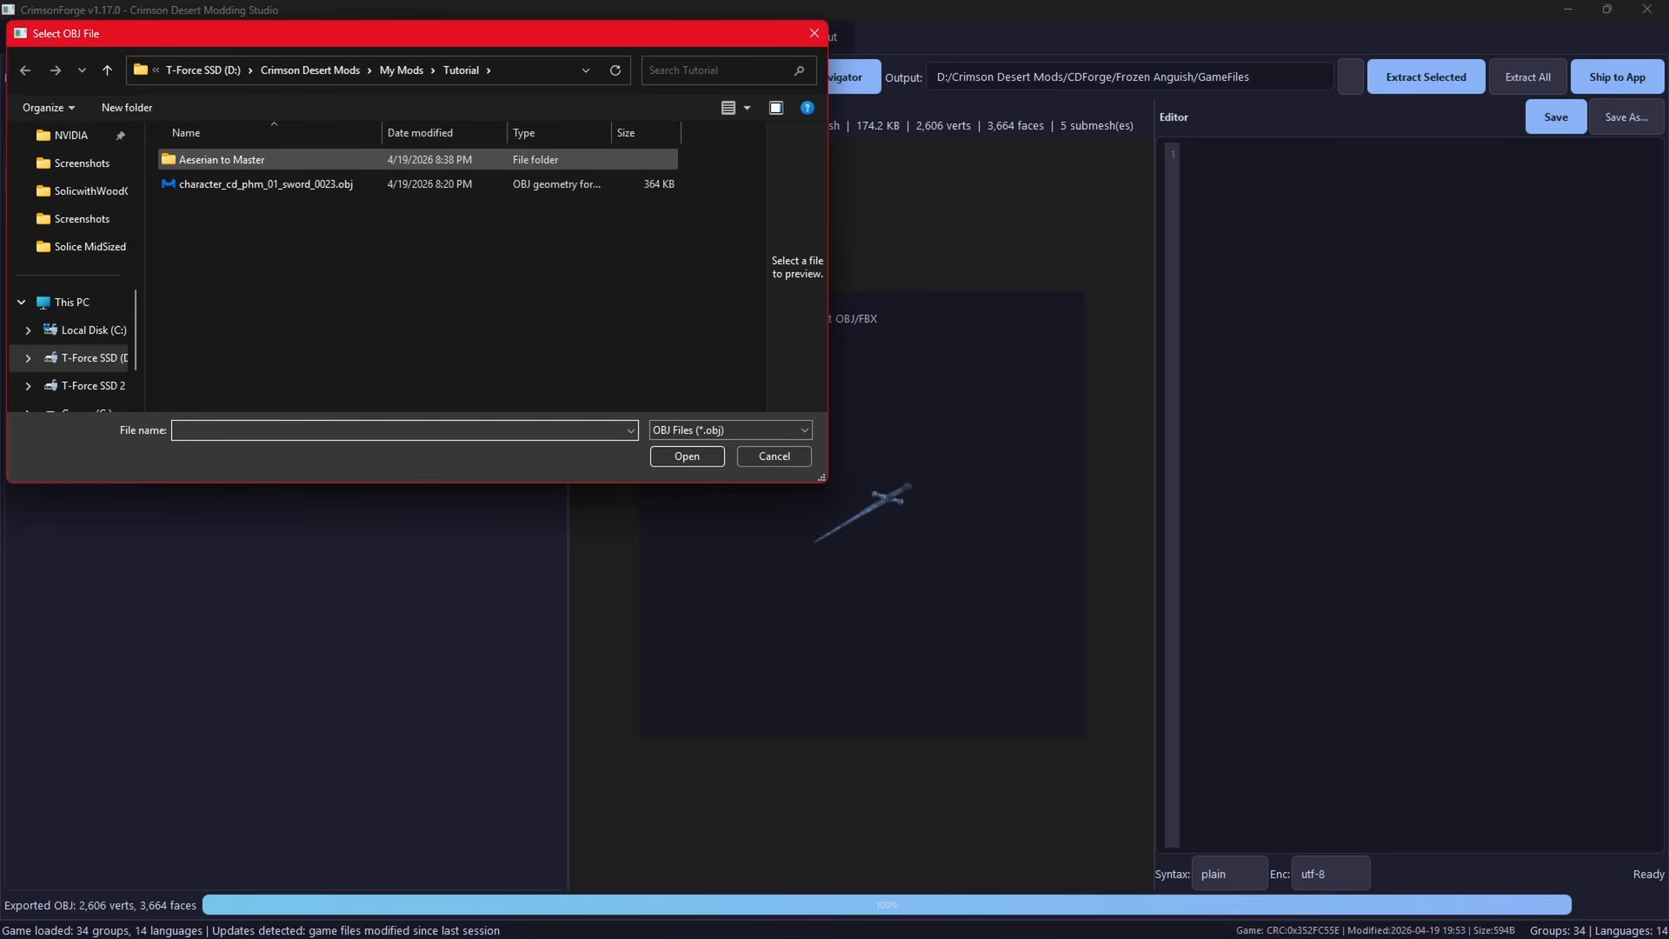
{"action": "double_click", "coordinate": [222, 159]}
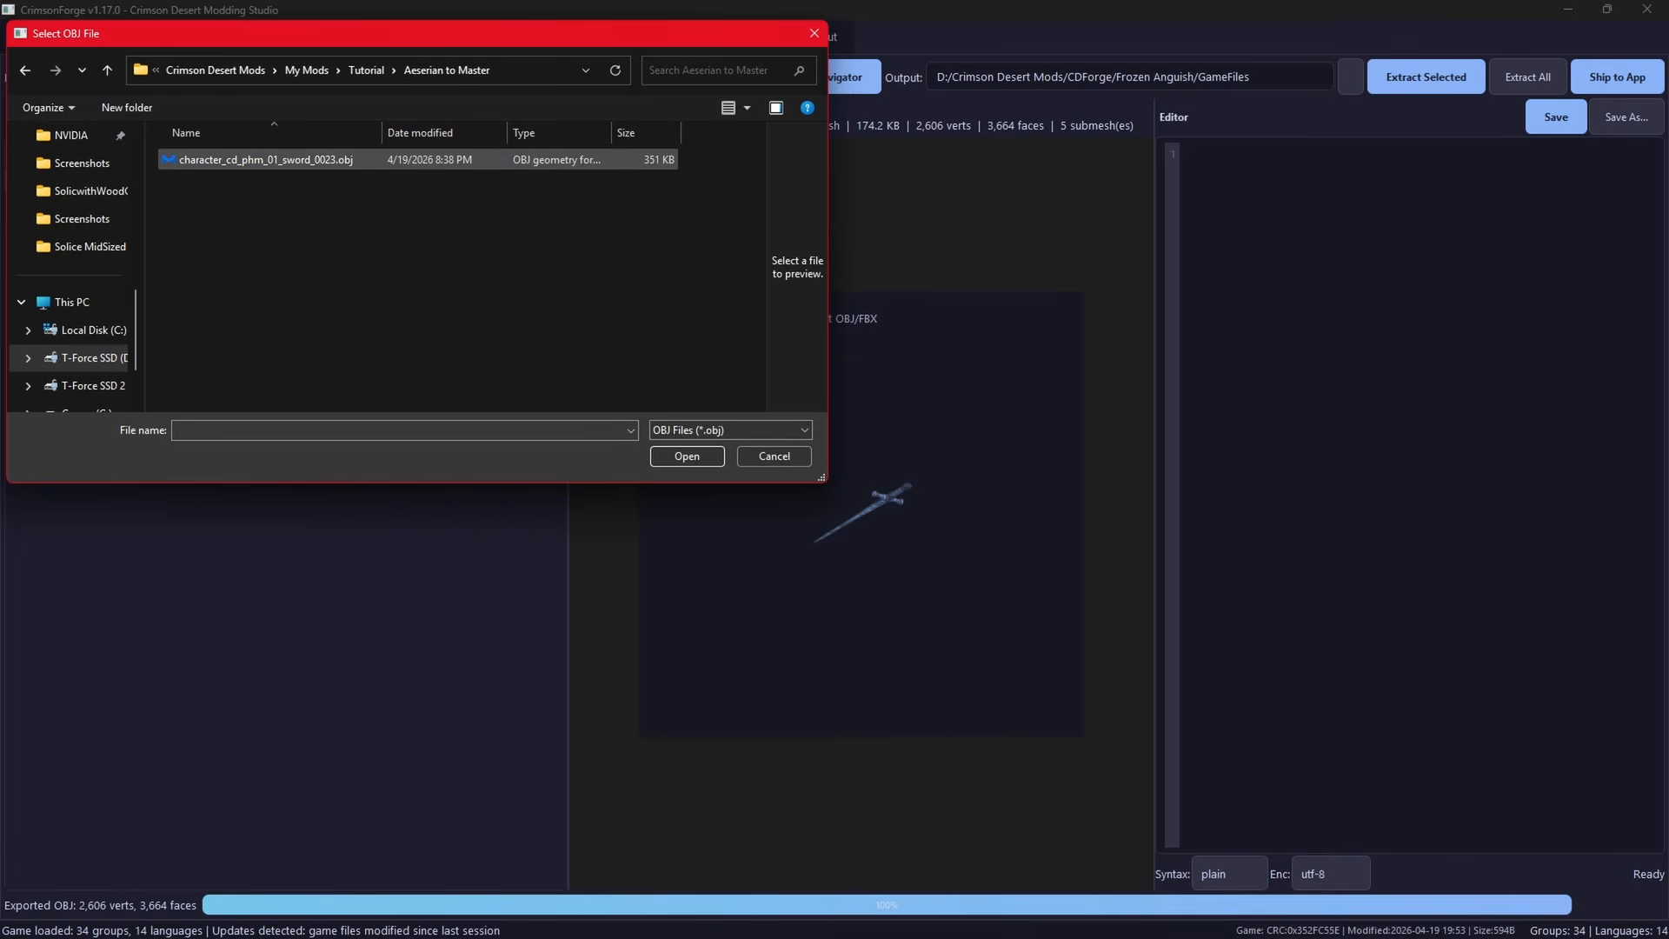
{"action": "left_click", "coordinate": [261, 160]}
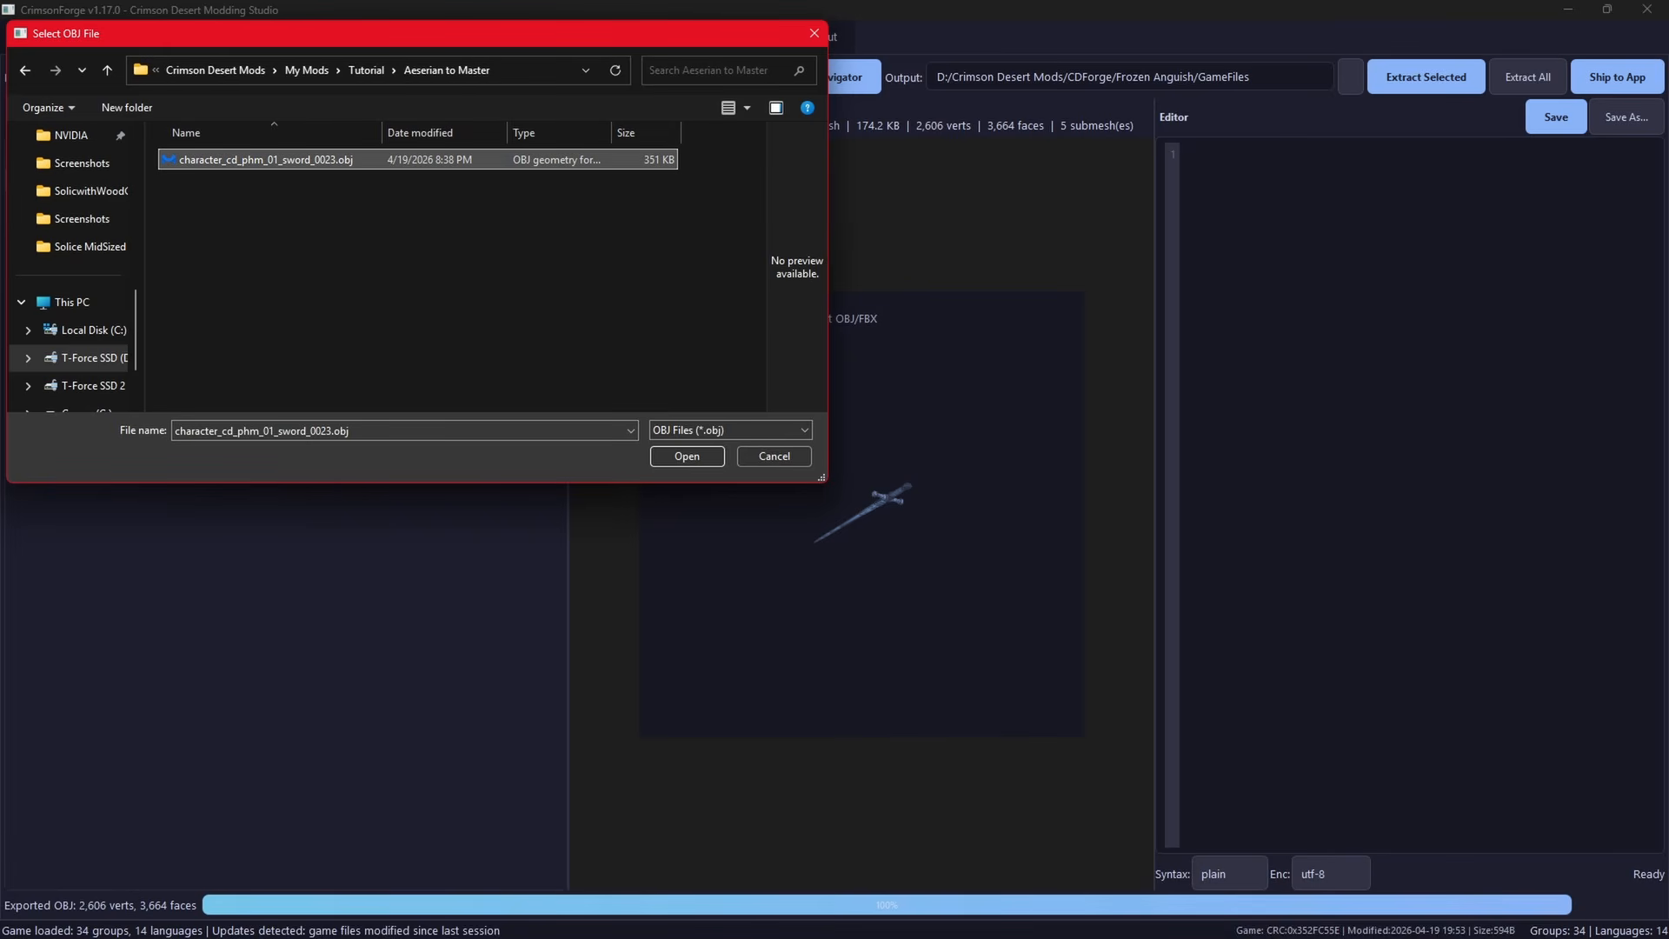
{"action": "left_click", "coordinate": [687, 457]}
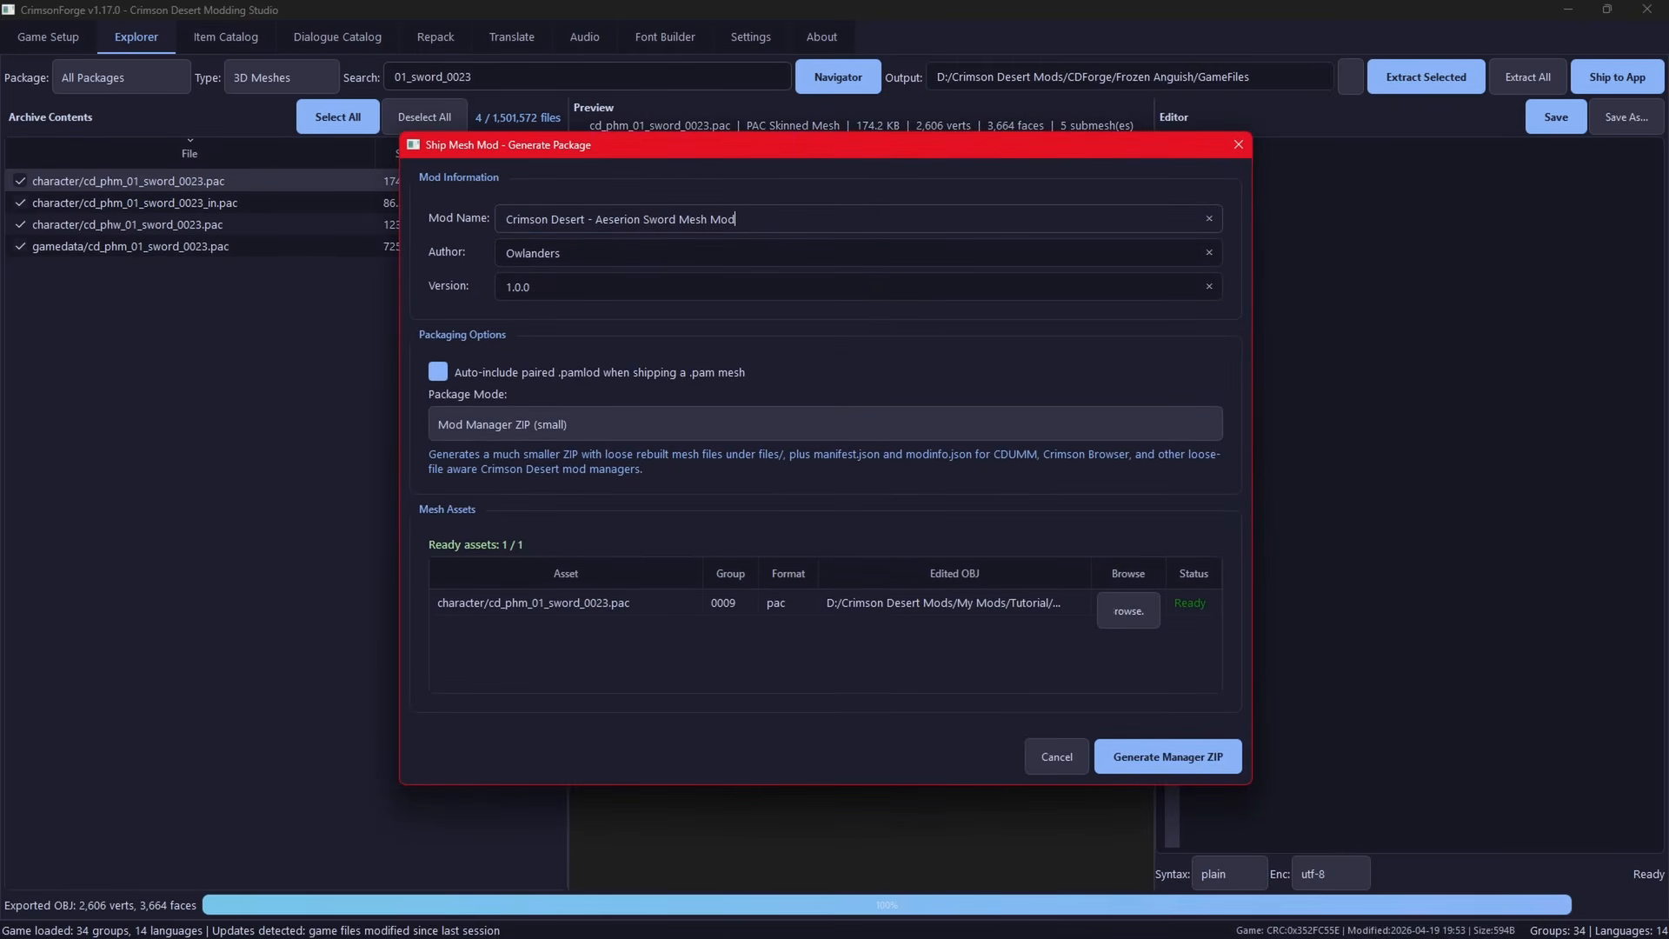
Step: Change the mod name to "Crimson Desert - Aeserion to Master Tutorial"
{"action": "key", "text": "ctrl+shift+Left"}
{"action": "key", "text": "ctrl+shift+Left"}
{"action": "key", "text": "ctrl+shift+Left"}
{"action": "type", "text": "to "}
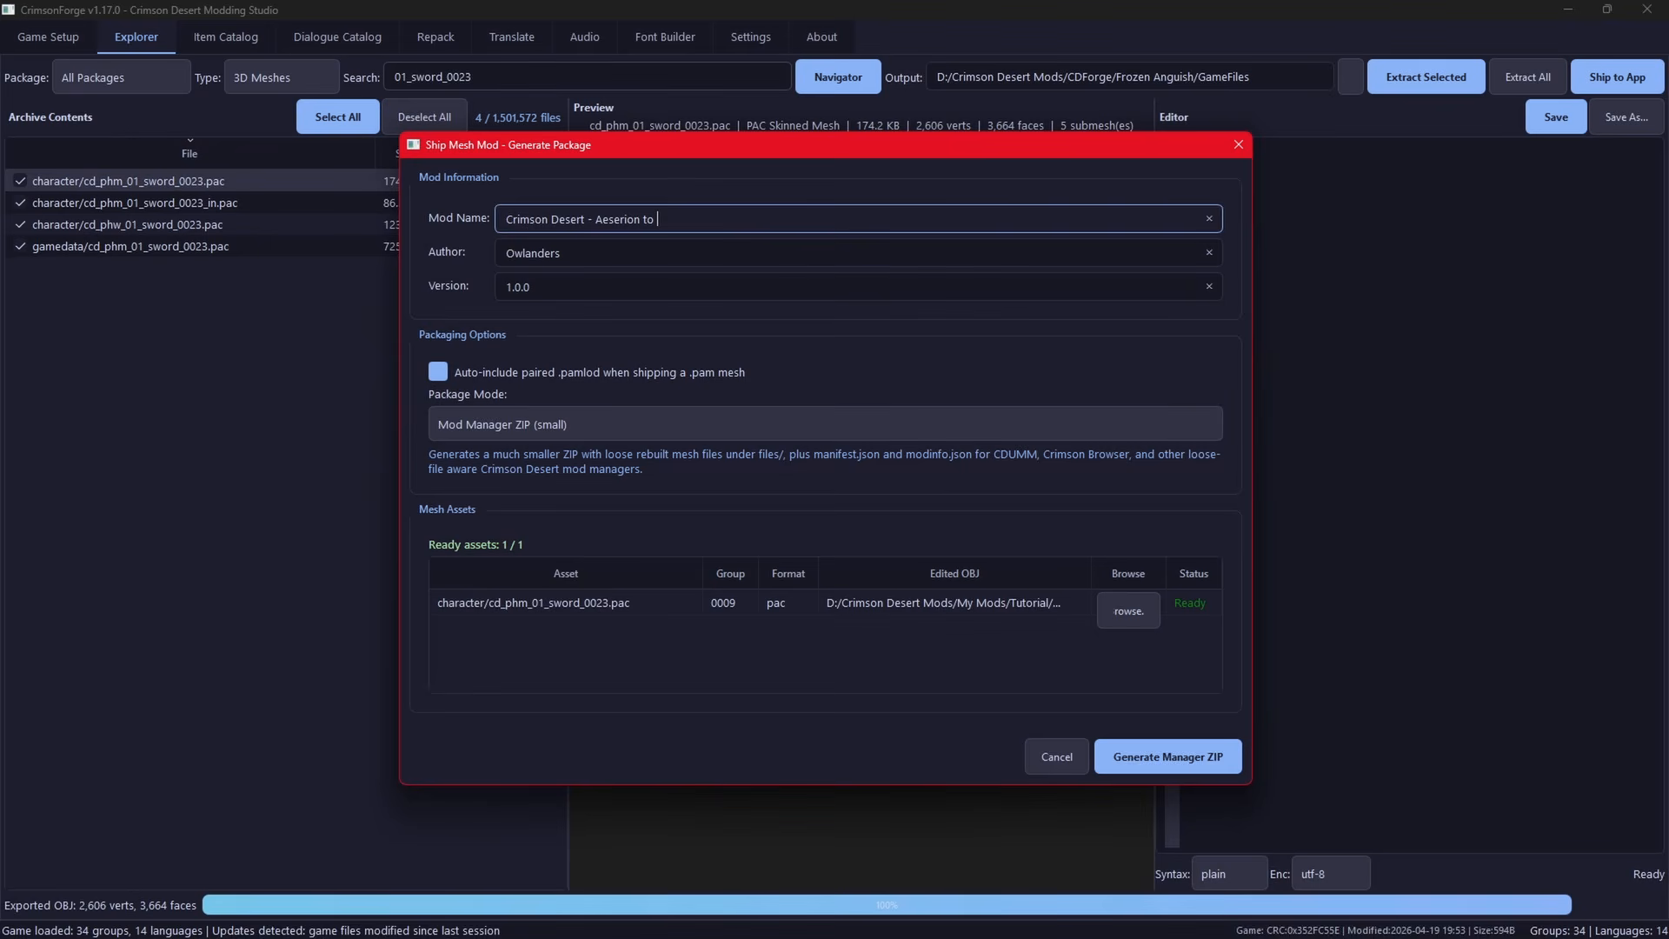
{"action": "type", "text": "Master"}
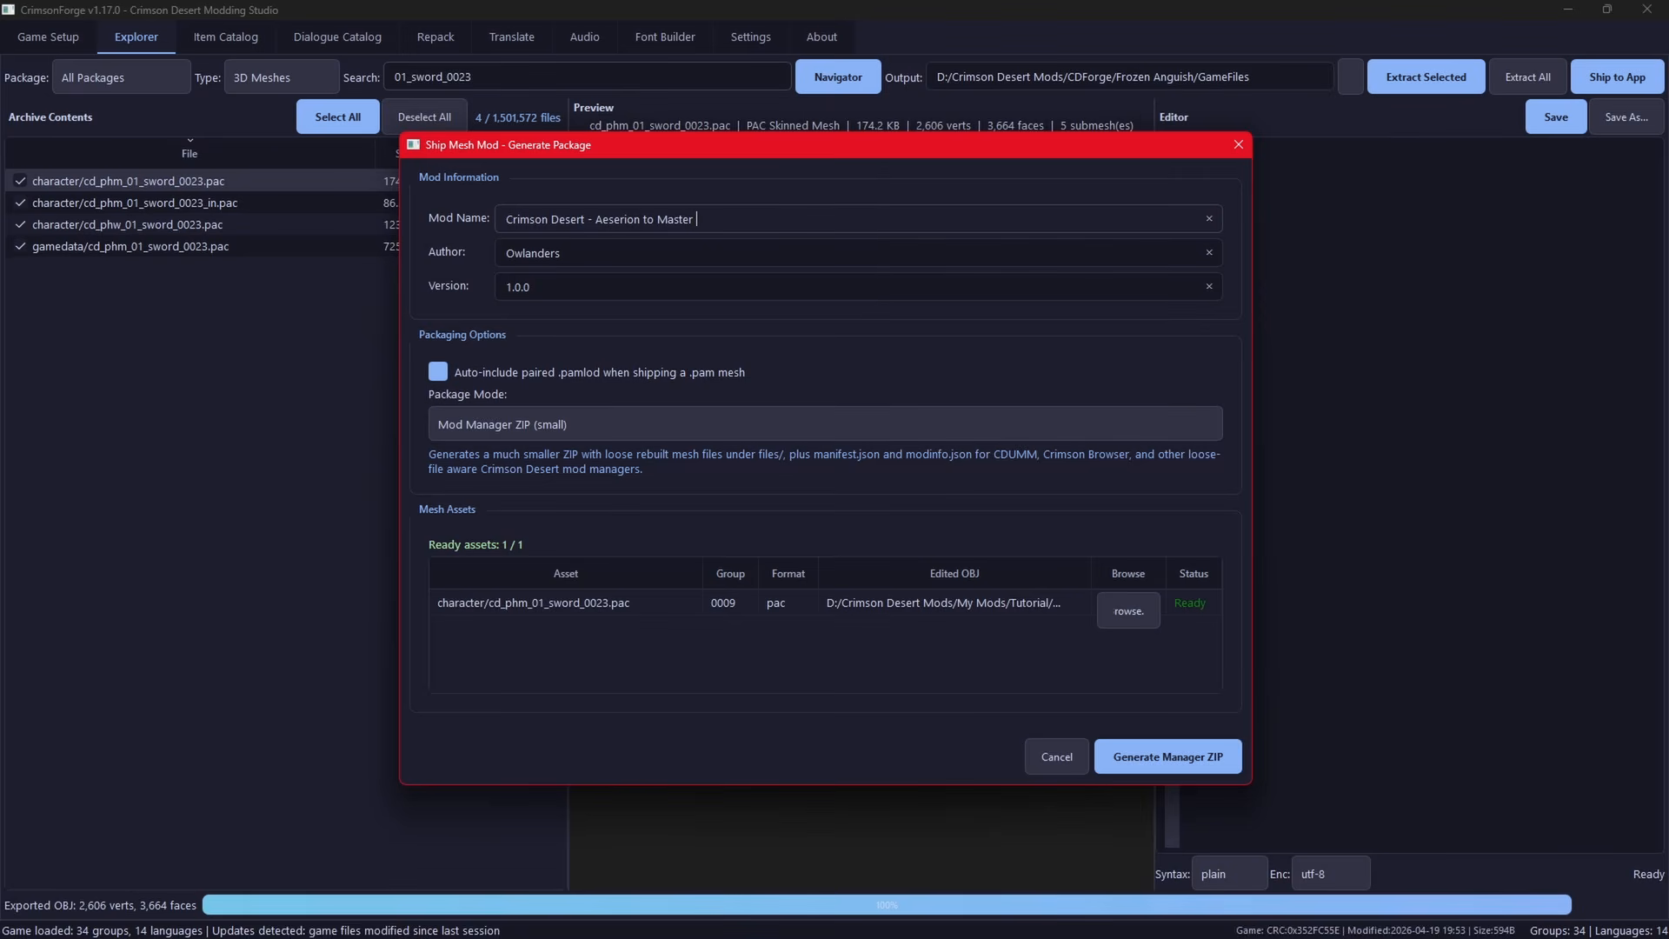
{"action": "type", "text": "Tutorial"}
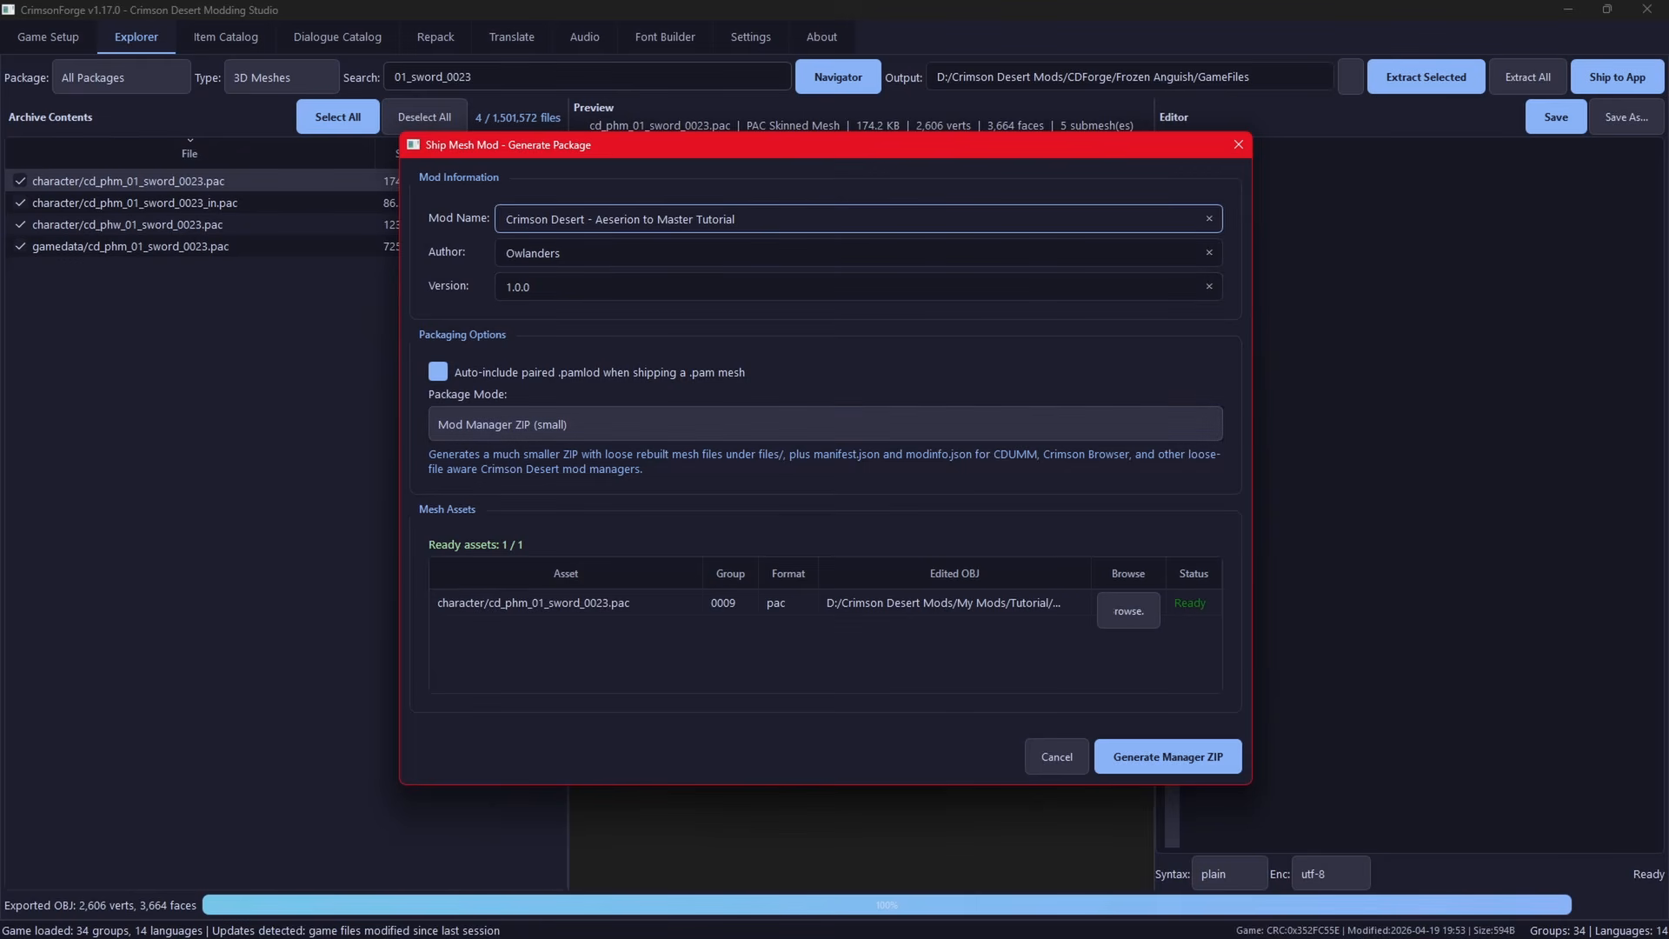
Step: Generate the mod manager ZIP and save it with the suggested file name in D:\Crimson Desert Mods\My Mods\Tutorial
{"action": "left_click", "coordinate": [1167, 757]}
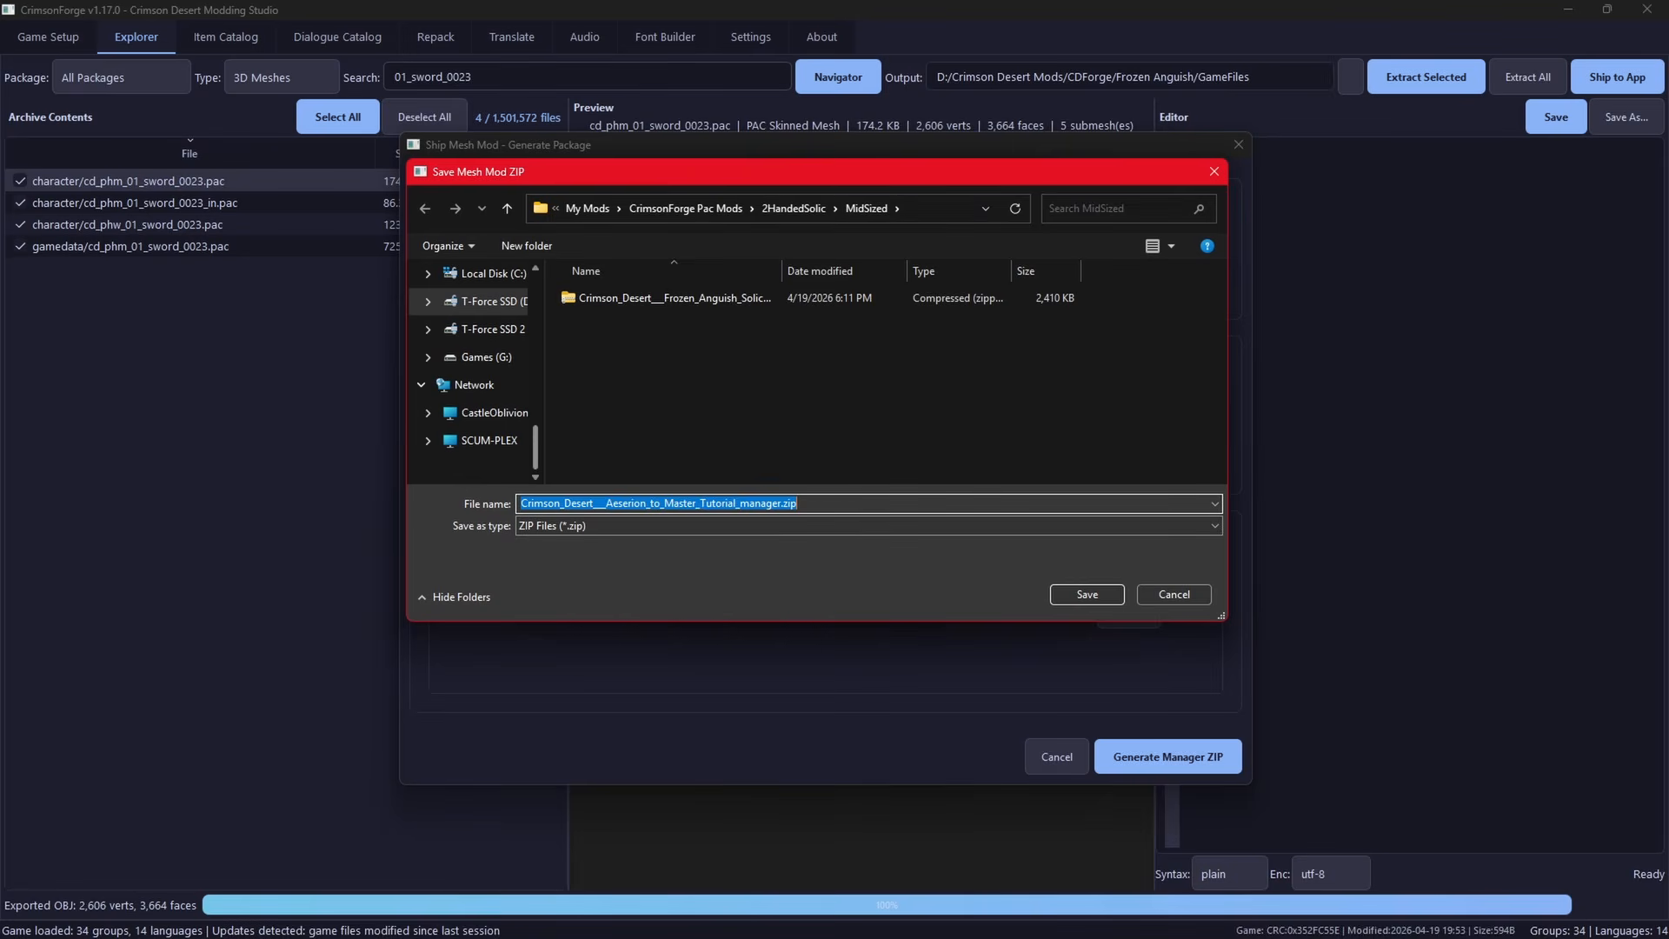
{"action": "scroll", "coordinate": [469, 348], "scroll_direction": "up", "scroll_amount": 5}
{"action": "scroll", "coordinate": [470, 357], "scroll_direction": "up", "scroll_amount": 1}
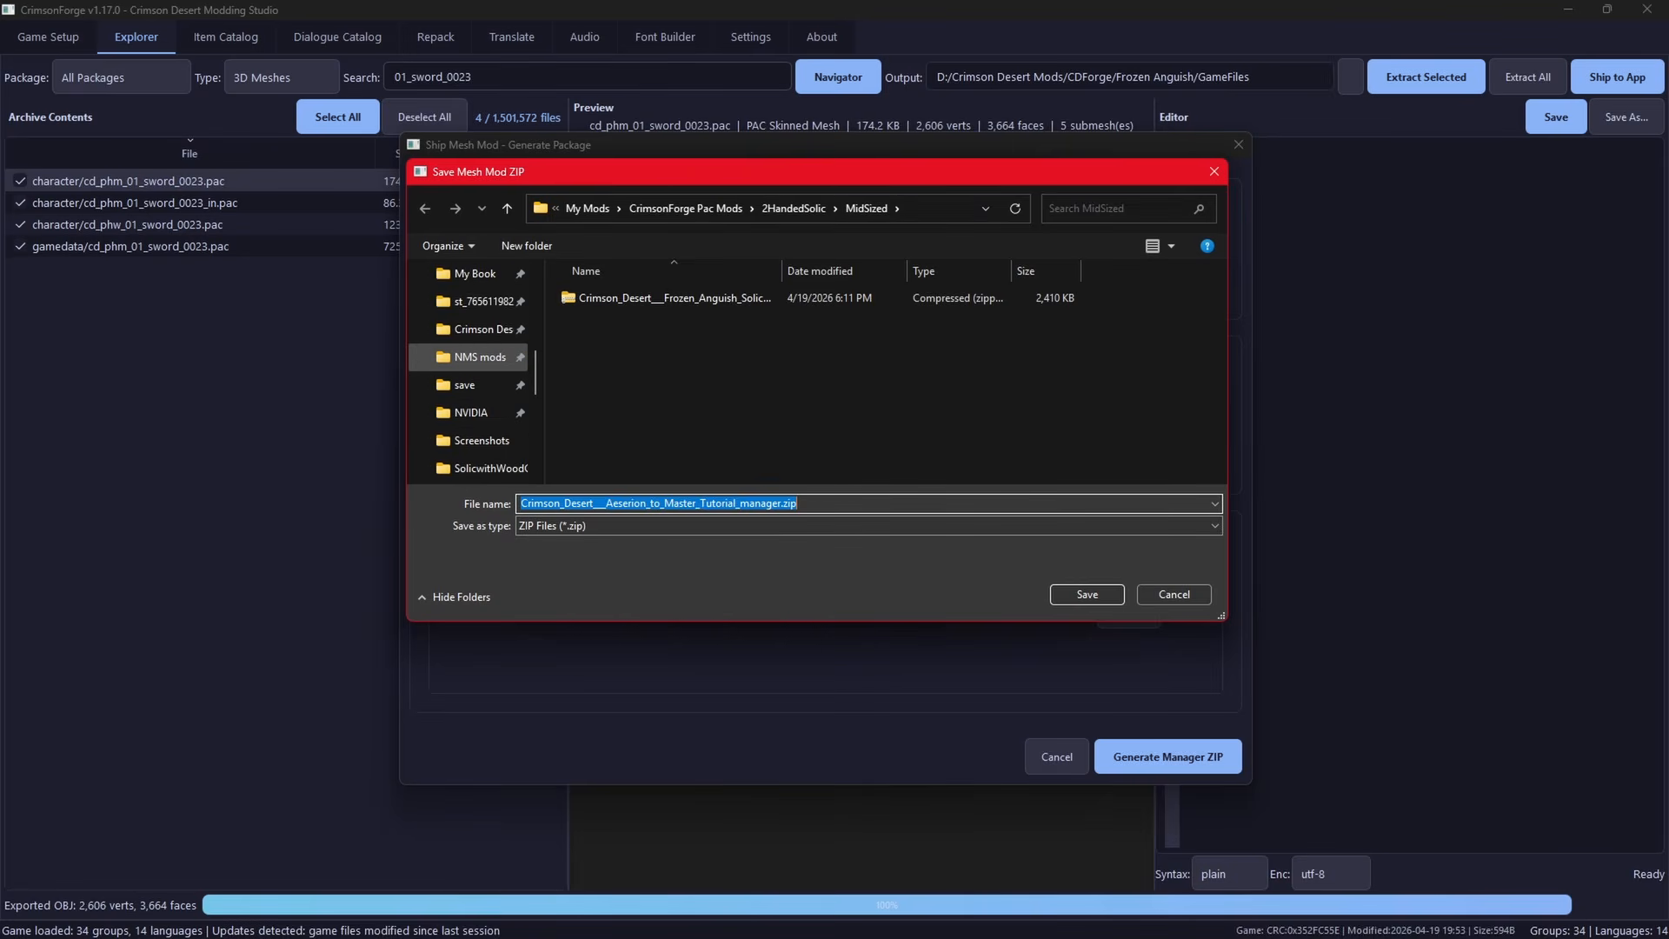
{"action": "left_click", "coordinate": [478, 329]}
{"action": "scroll", "coordinate": [608, 444], "scroll_direction": "down", "scroll_amount": 2}
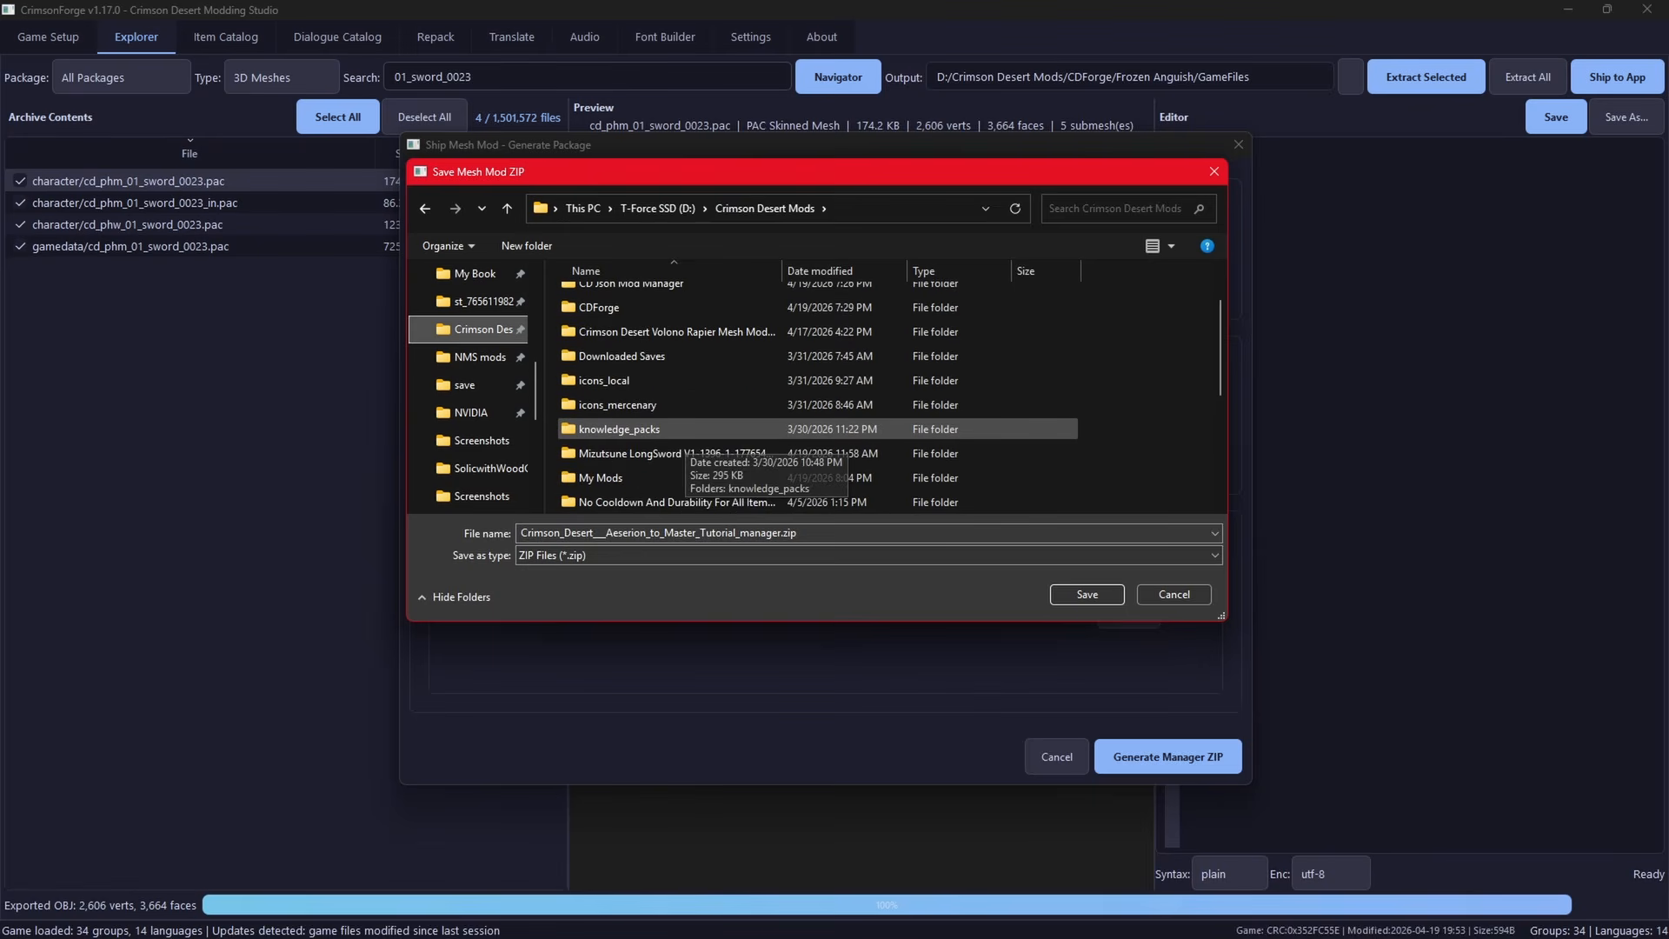
{"action": "double_click", "coordinate": [609, 477]}
{"action": "left_click", "coordinate": [608, 346]}
{"action": "double_click", "coordinate": [608, 346]}
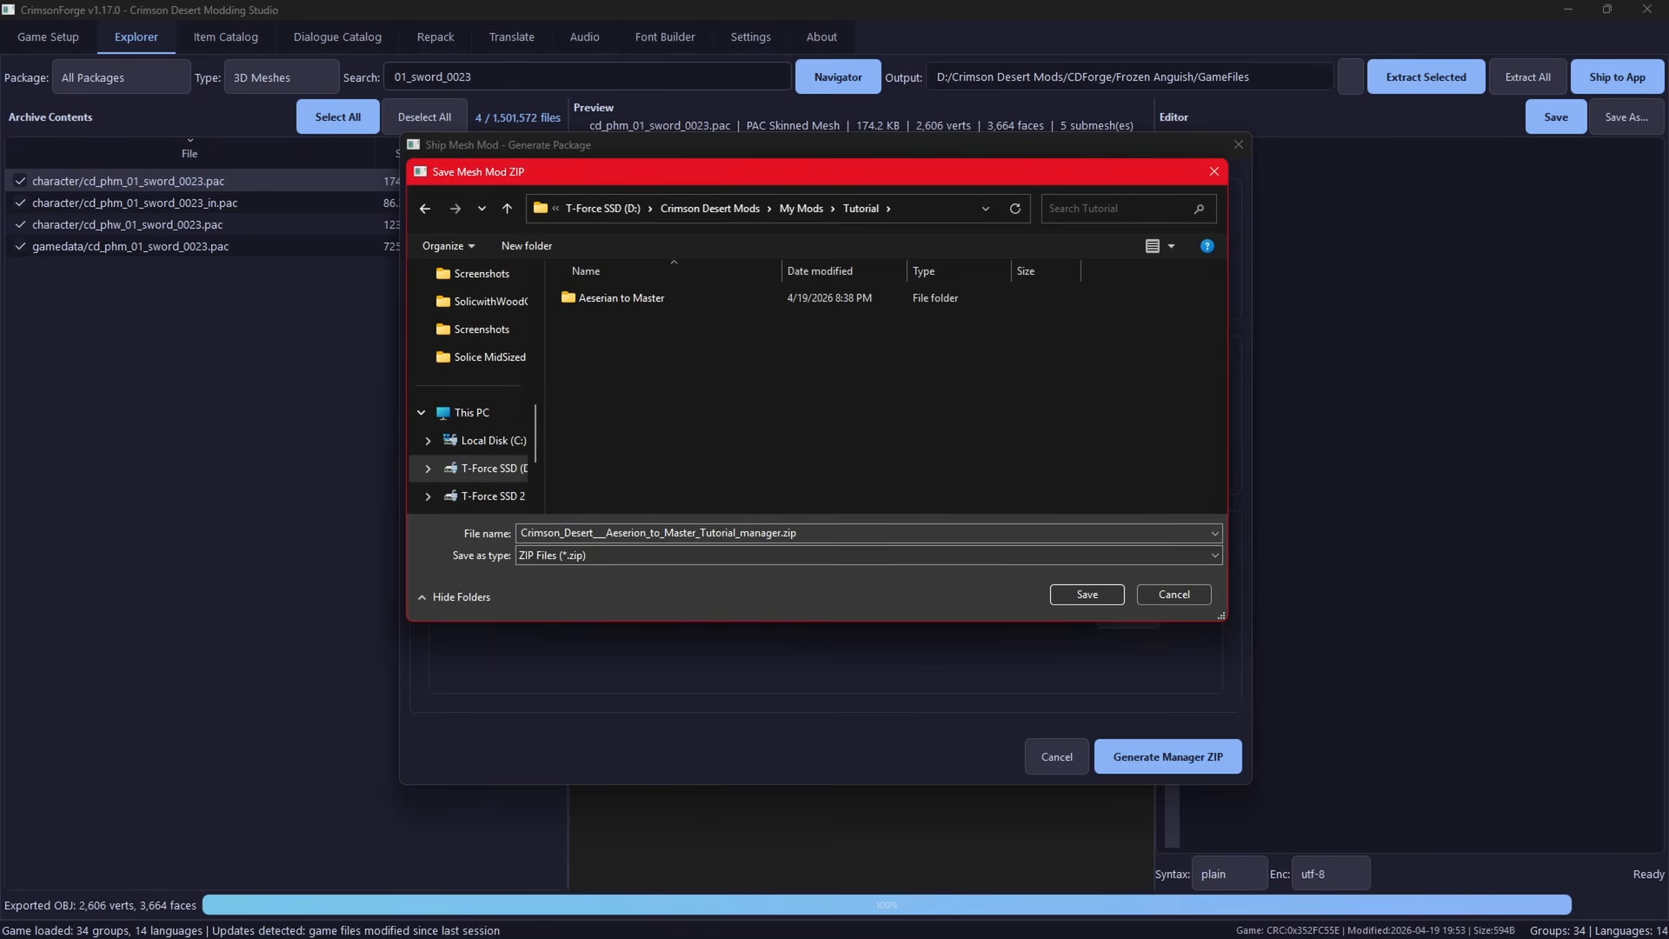
{"action": "left_click", "coordinate": [1087, 594]}
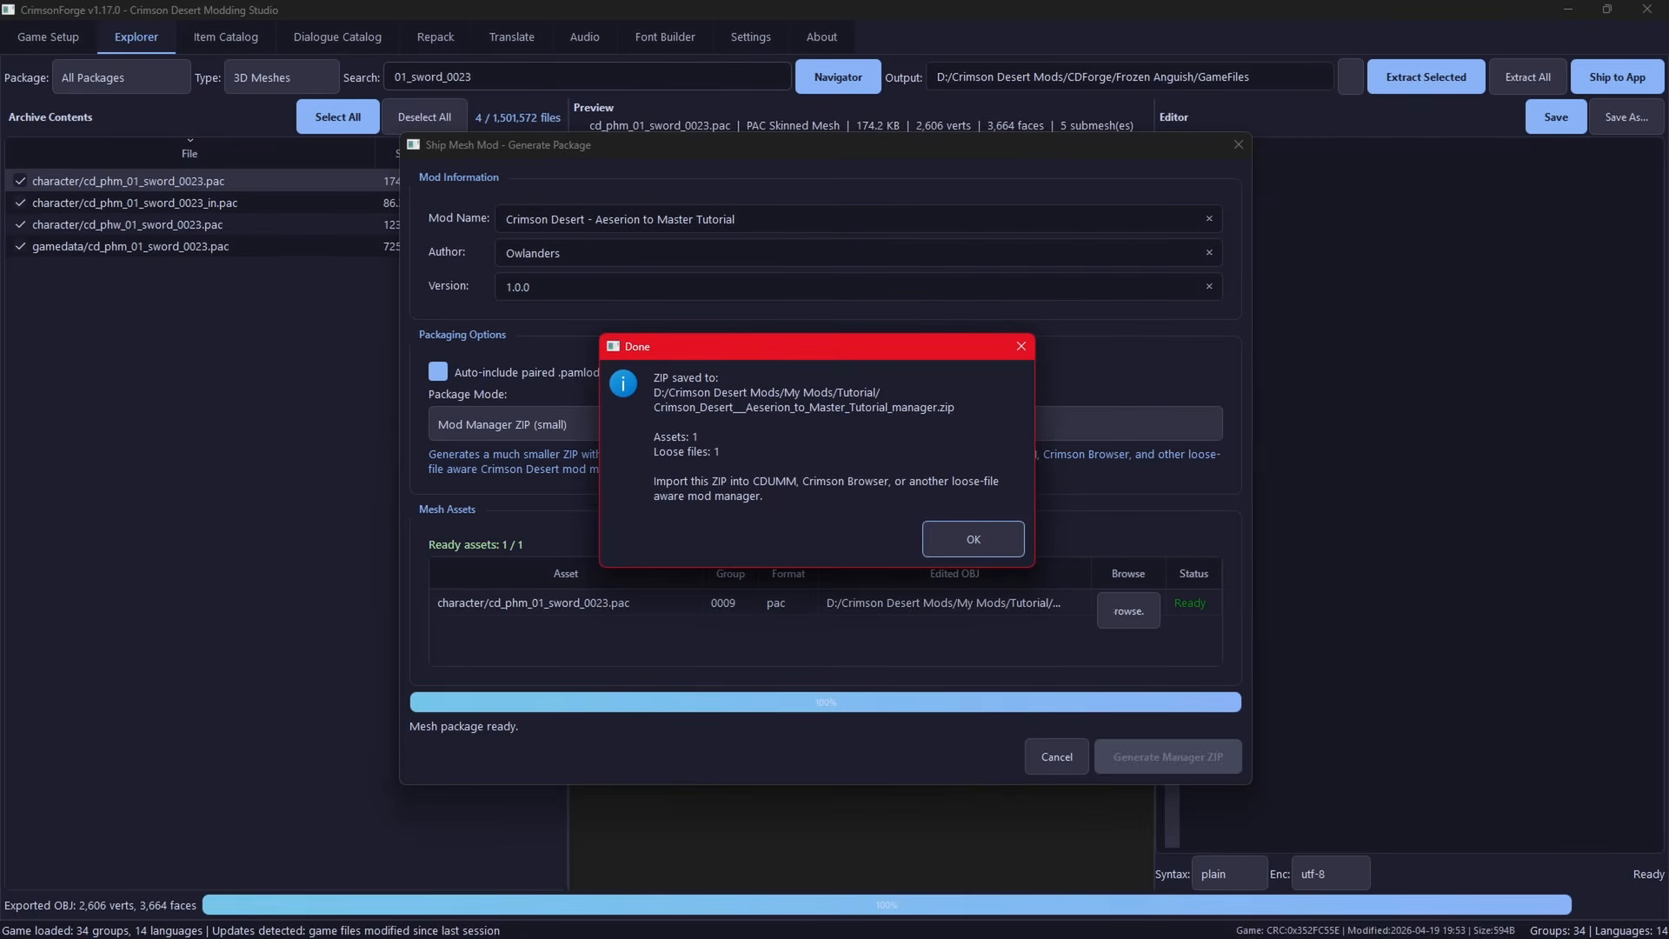
{"action": "left_click", "coordinate": [974, 540]}
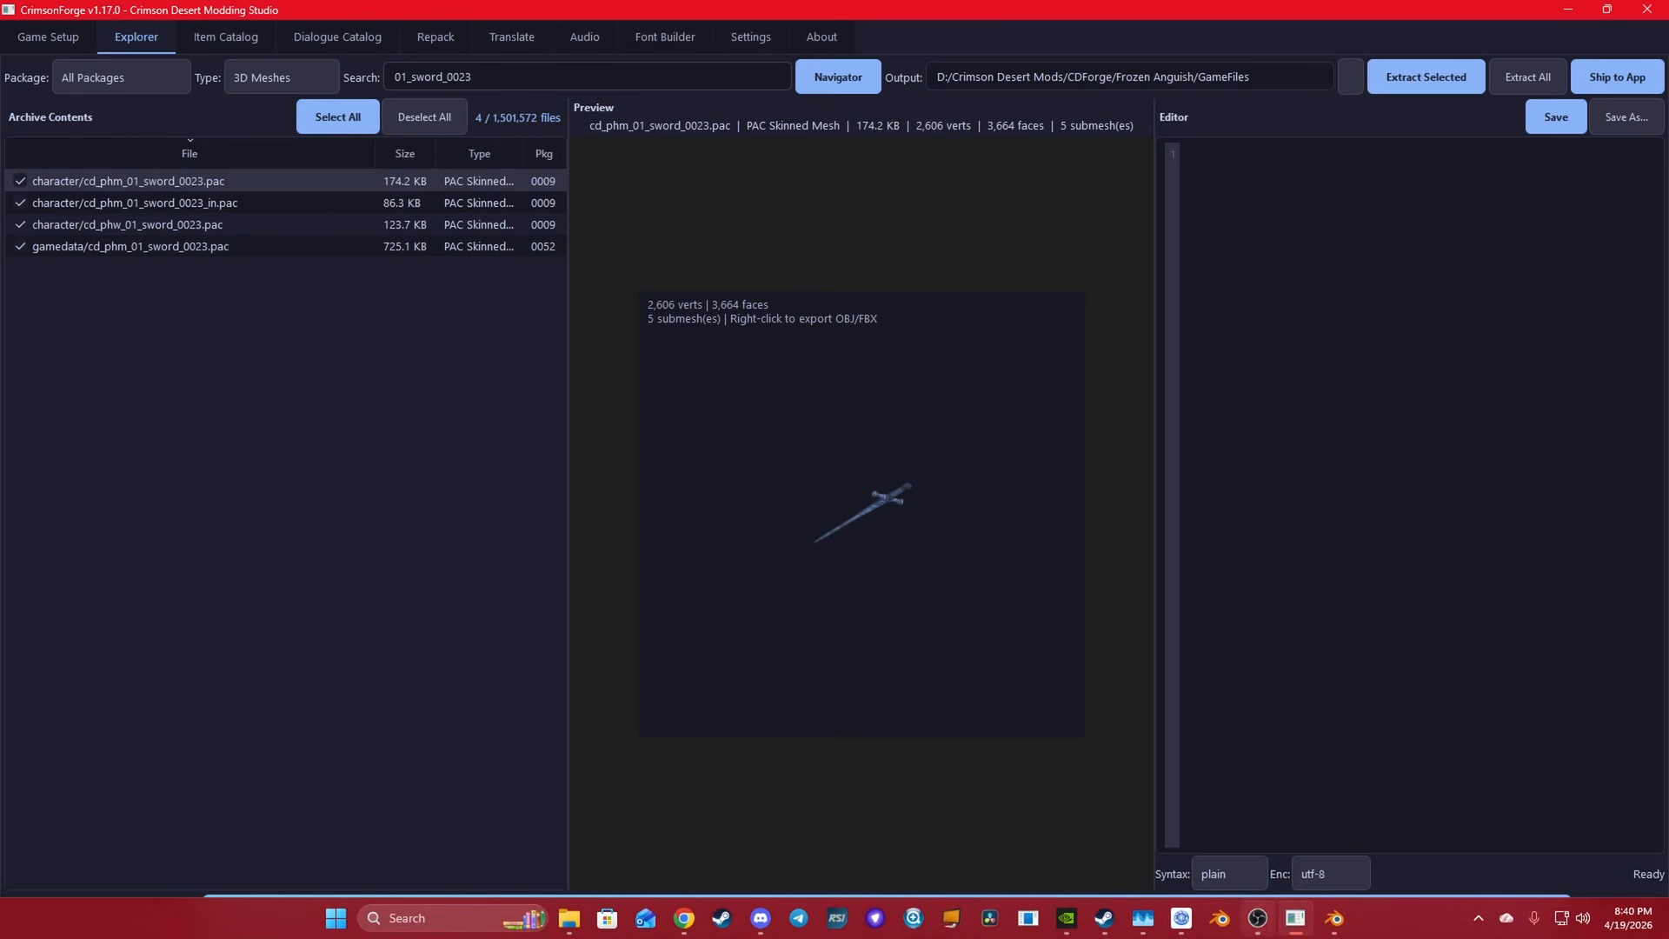
Step: Switch to Blender and turn on the Statistics overlay in the viewport for the selected sword objects
{"action": "left_click", "coordinate": [1335, 918]}
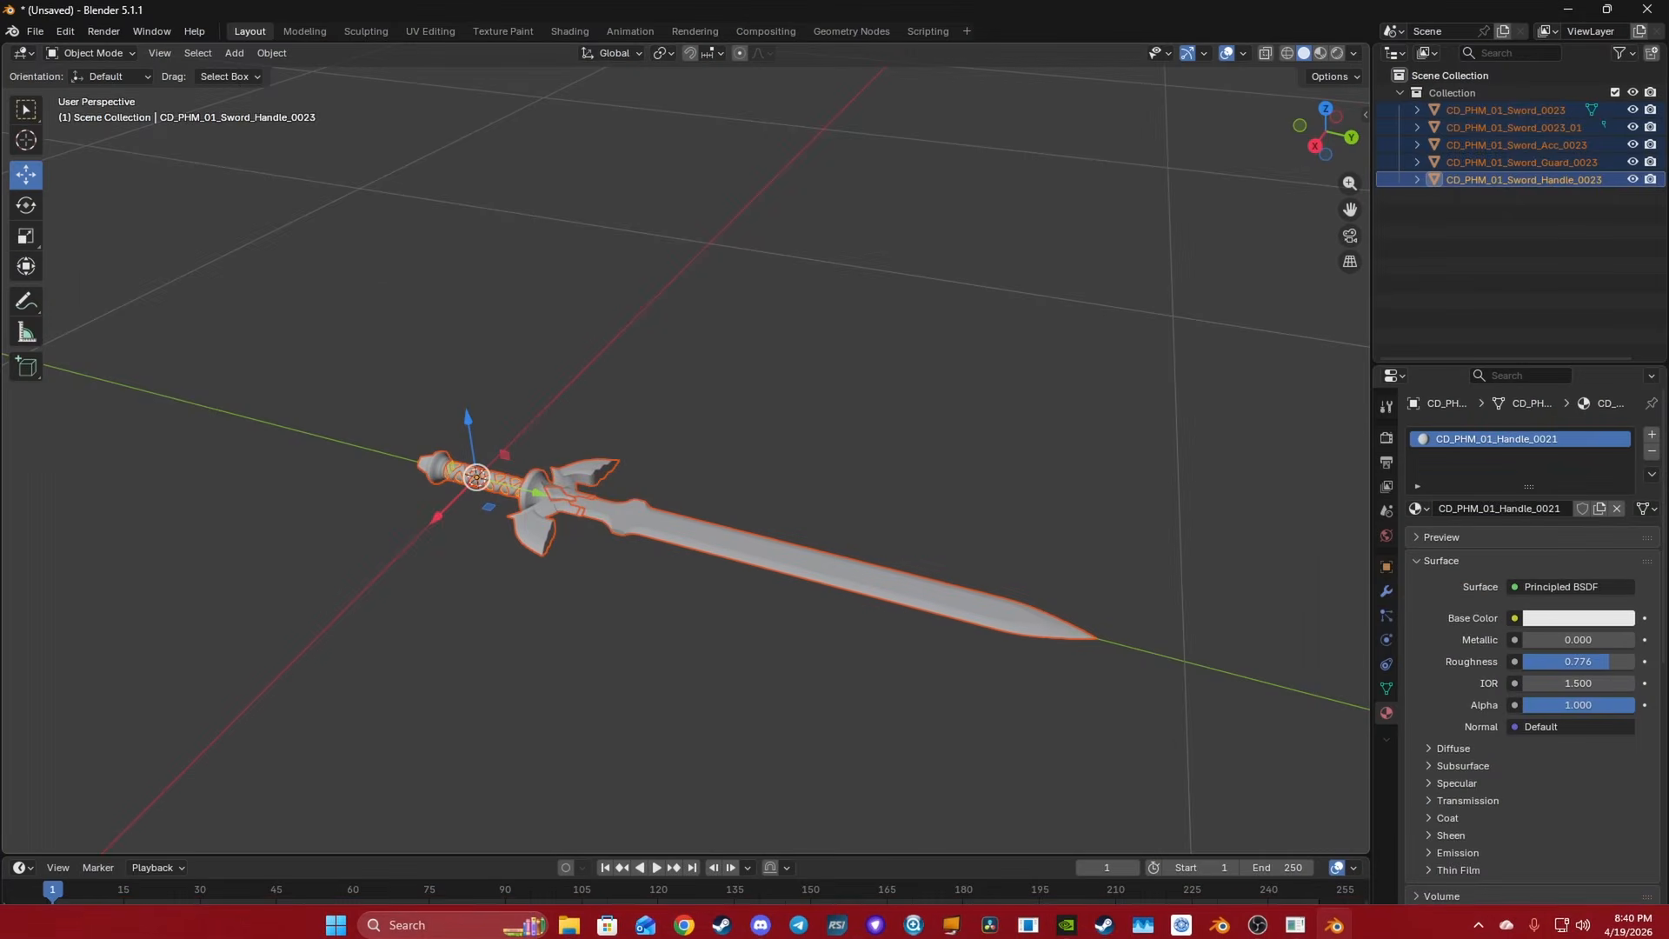
{"action": "left_click", "coordinate": [1244, 53]}
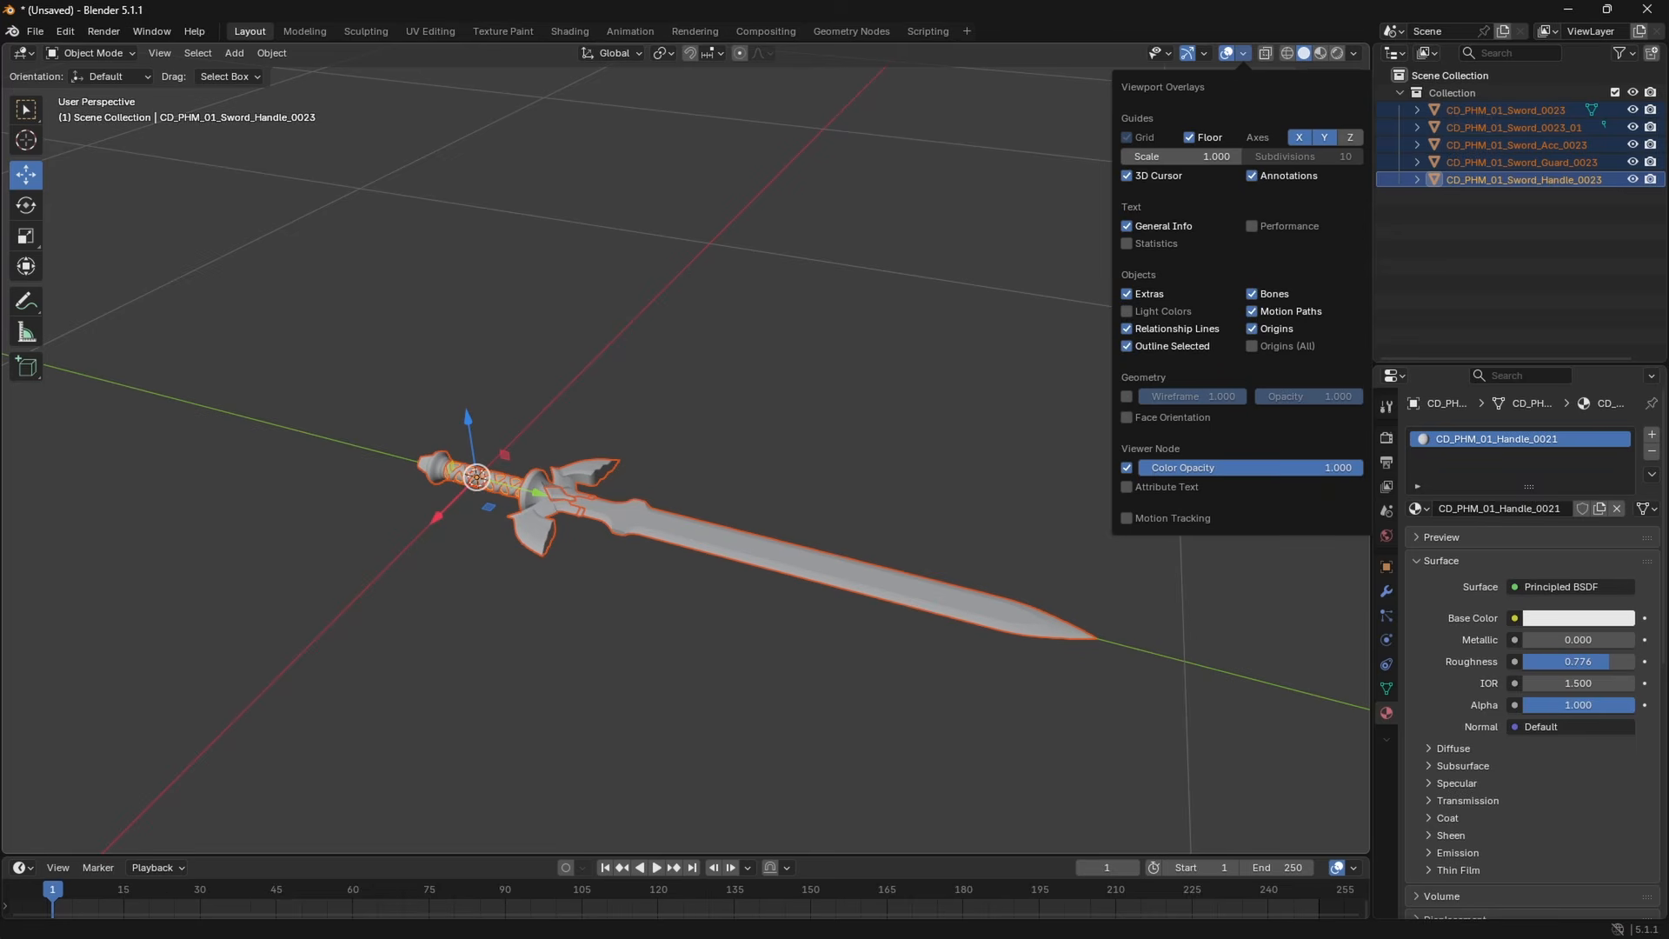
{"action": "left_click", "coordinate": [1127, 243]}
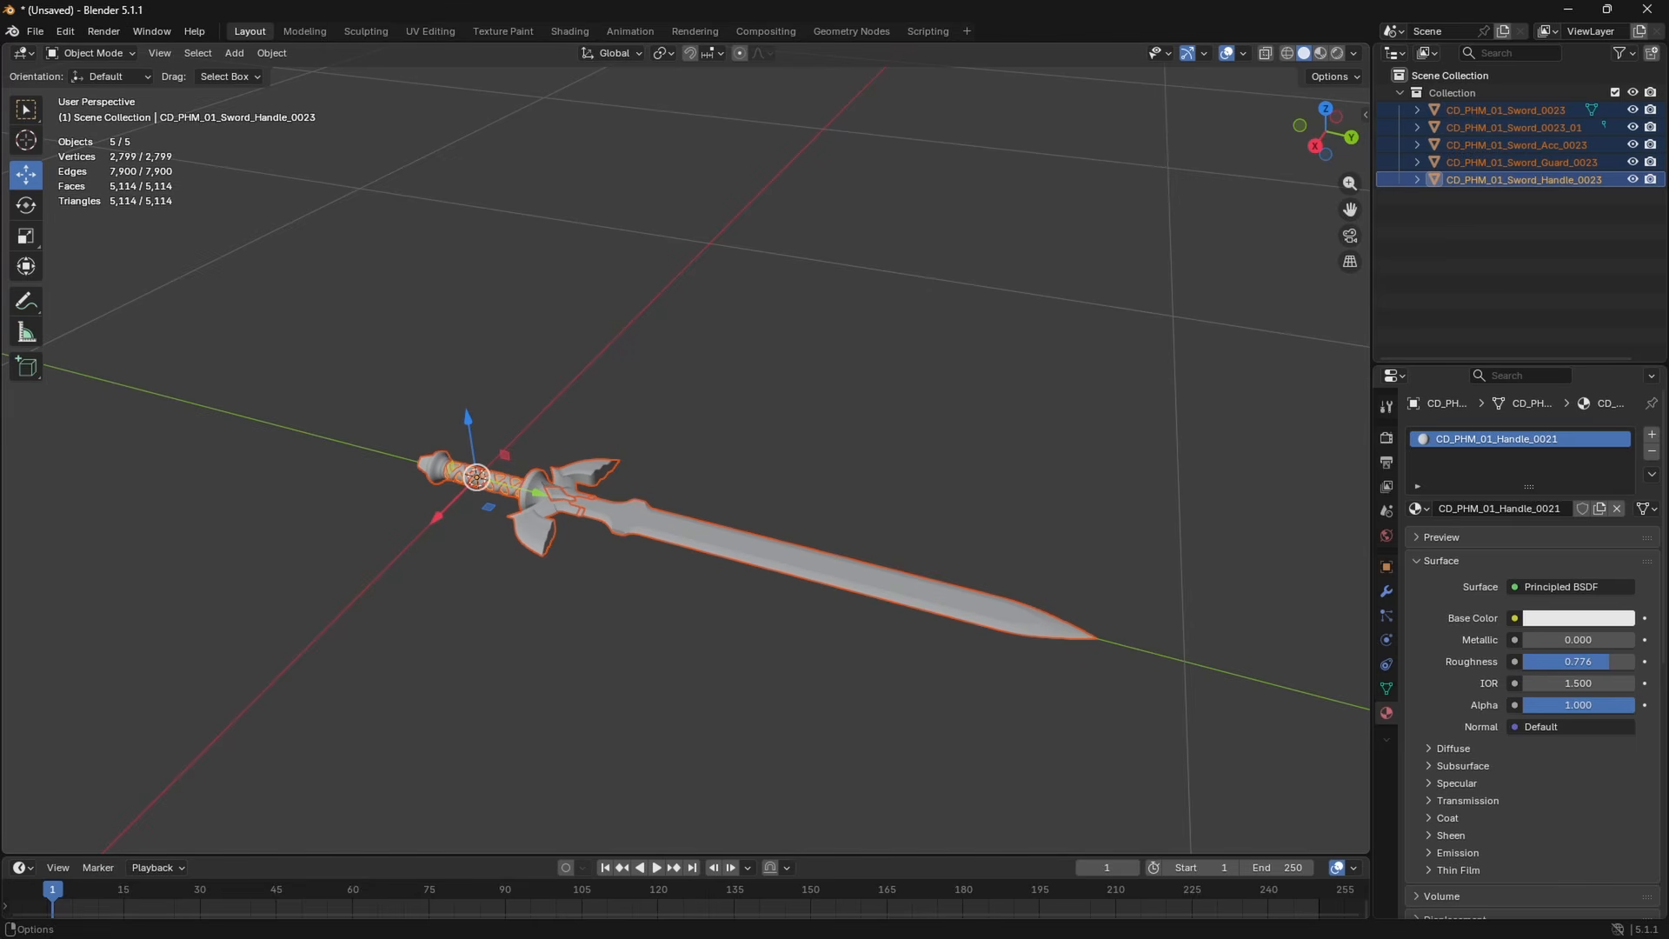
Step: Clear the desktop, open CDUMM and deactivate the mod Crimson Desert Aeserion Sword To Master Sword, applying the change
{"action": "left_click", "coordinate": [1569, 10]}
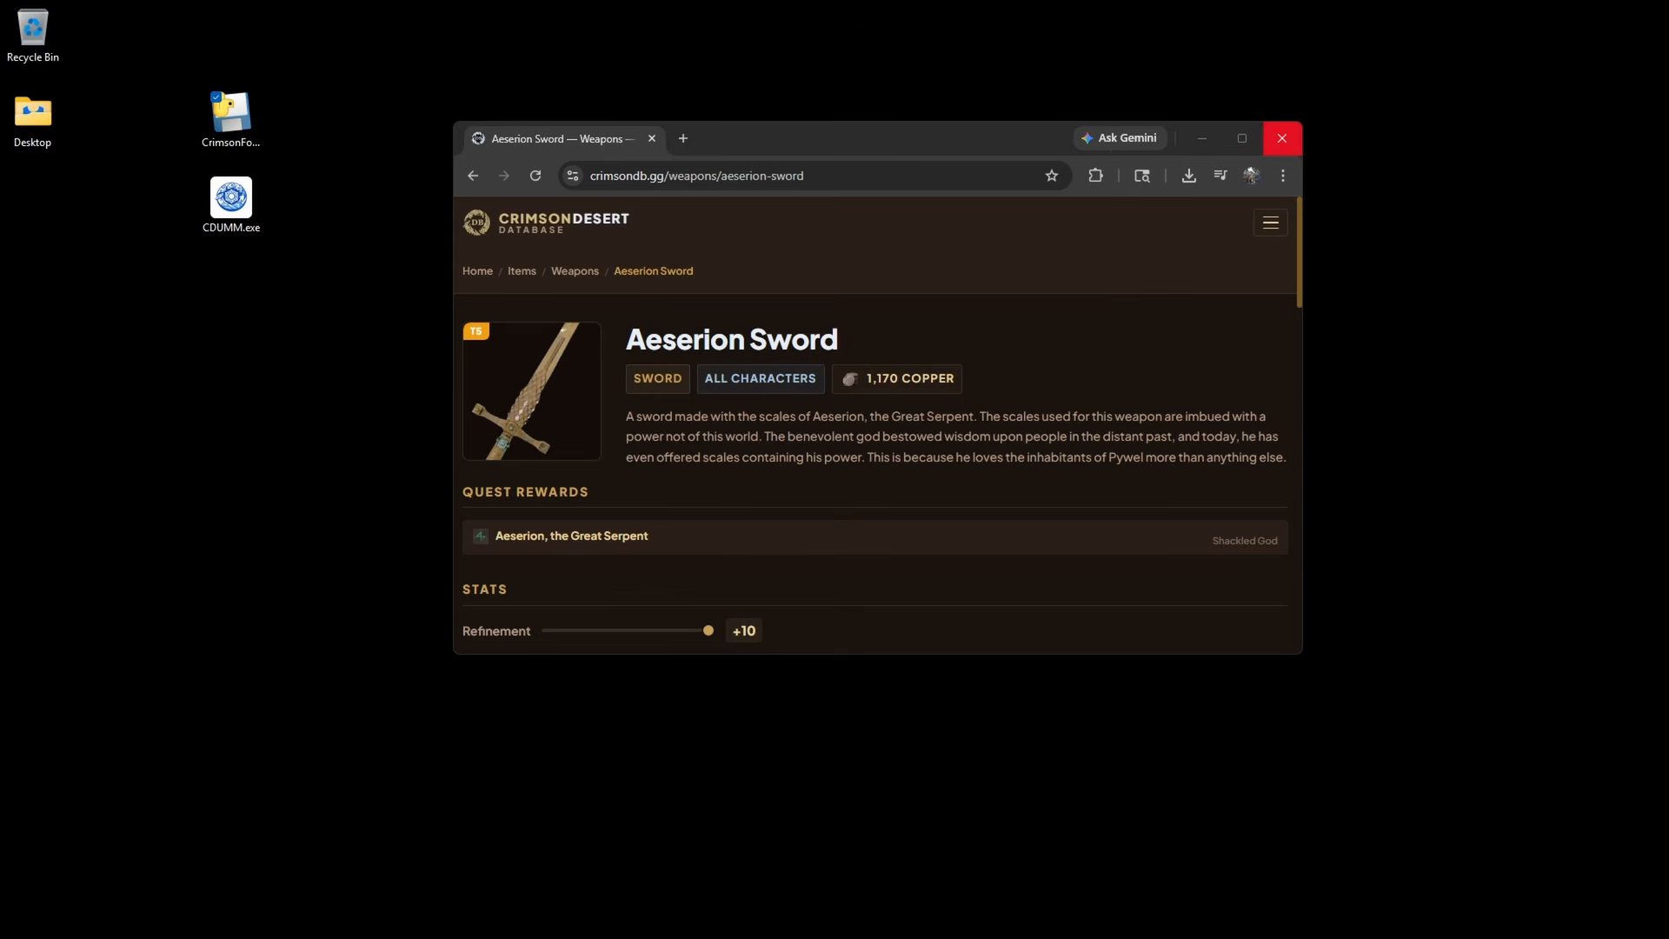
{"action": "left_click", "coordinate": [1282, 137]}
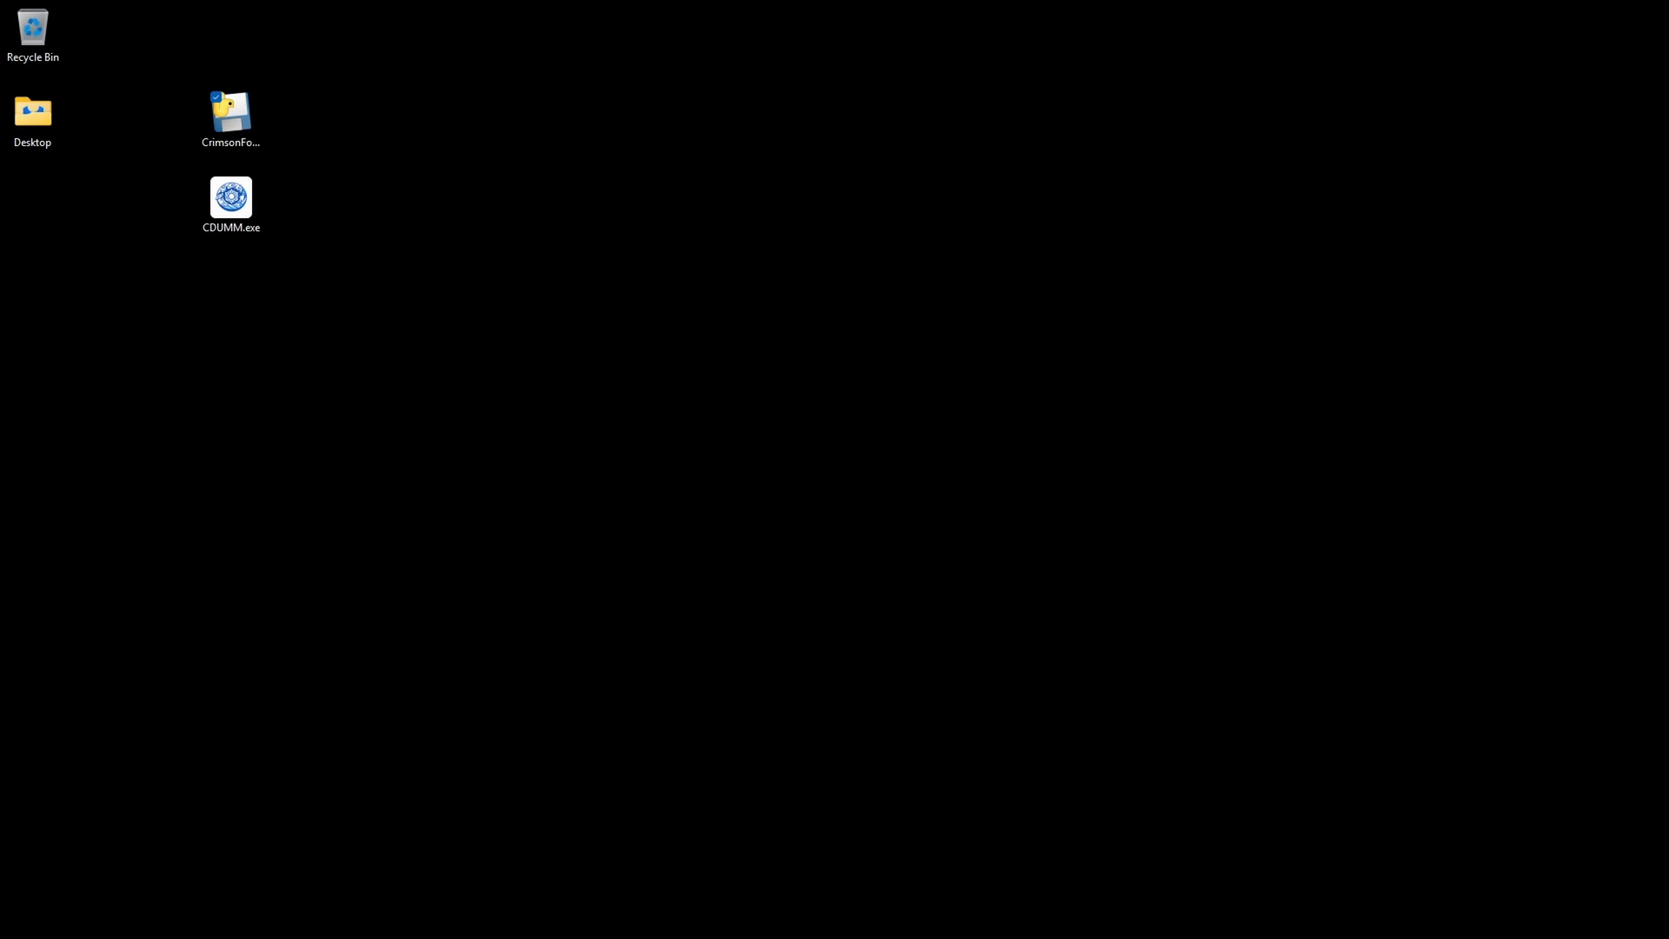
{"action": "left_click", "coordinate": [232, 204]}
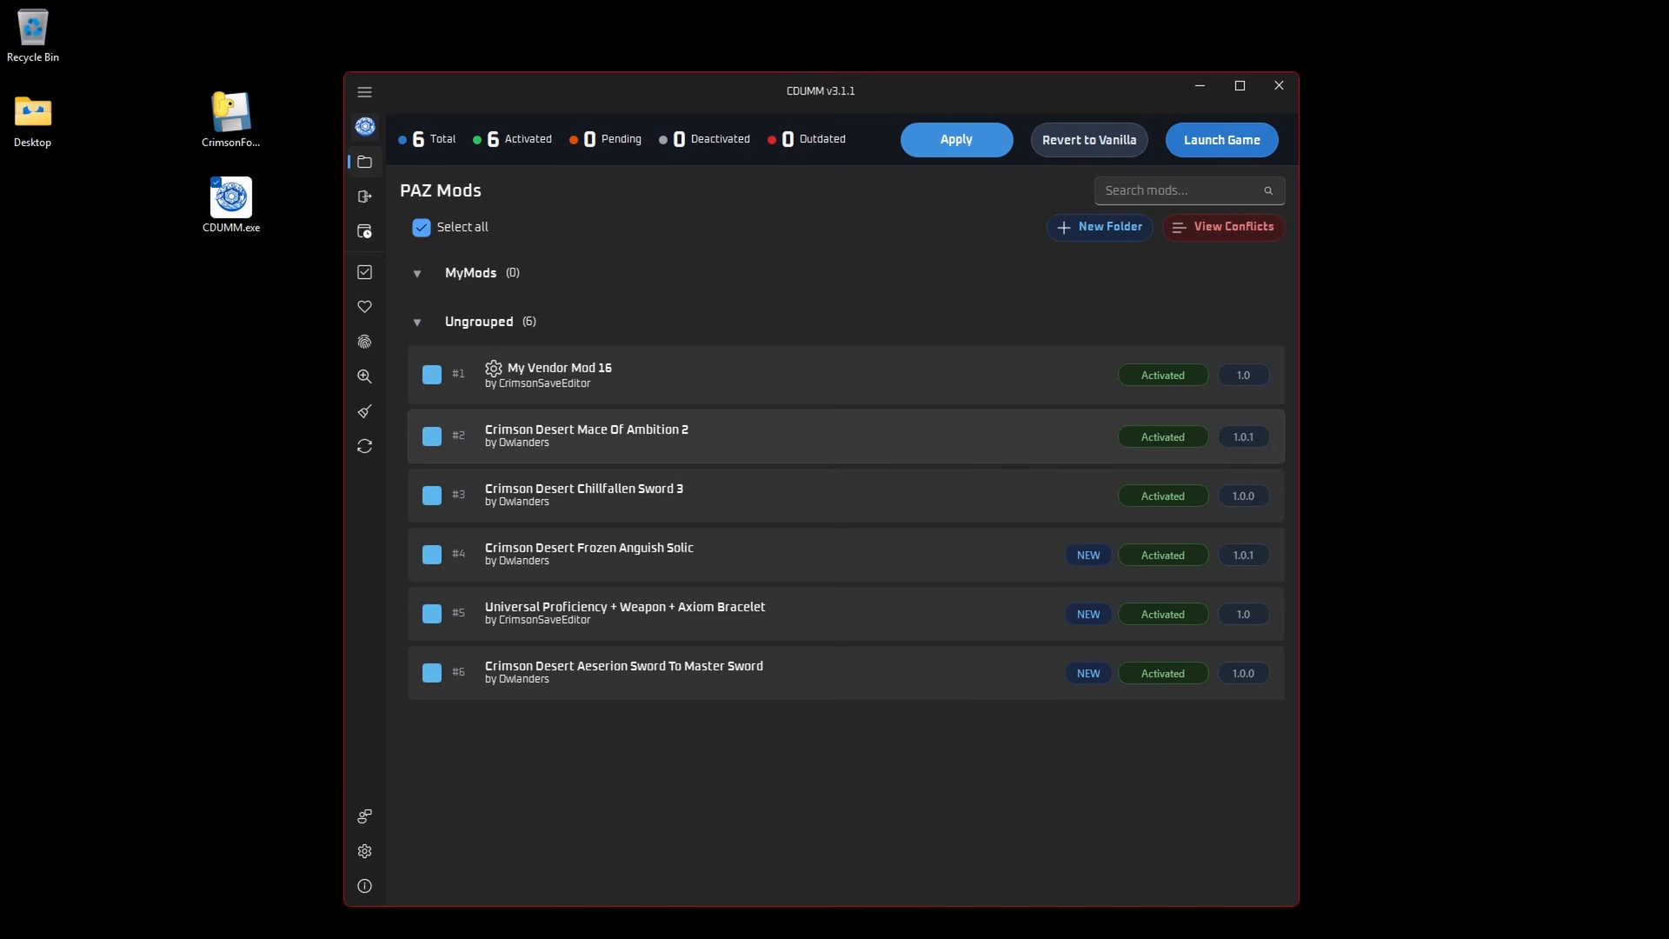
{"action": "left_click", "coordinate": [432, 673]}
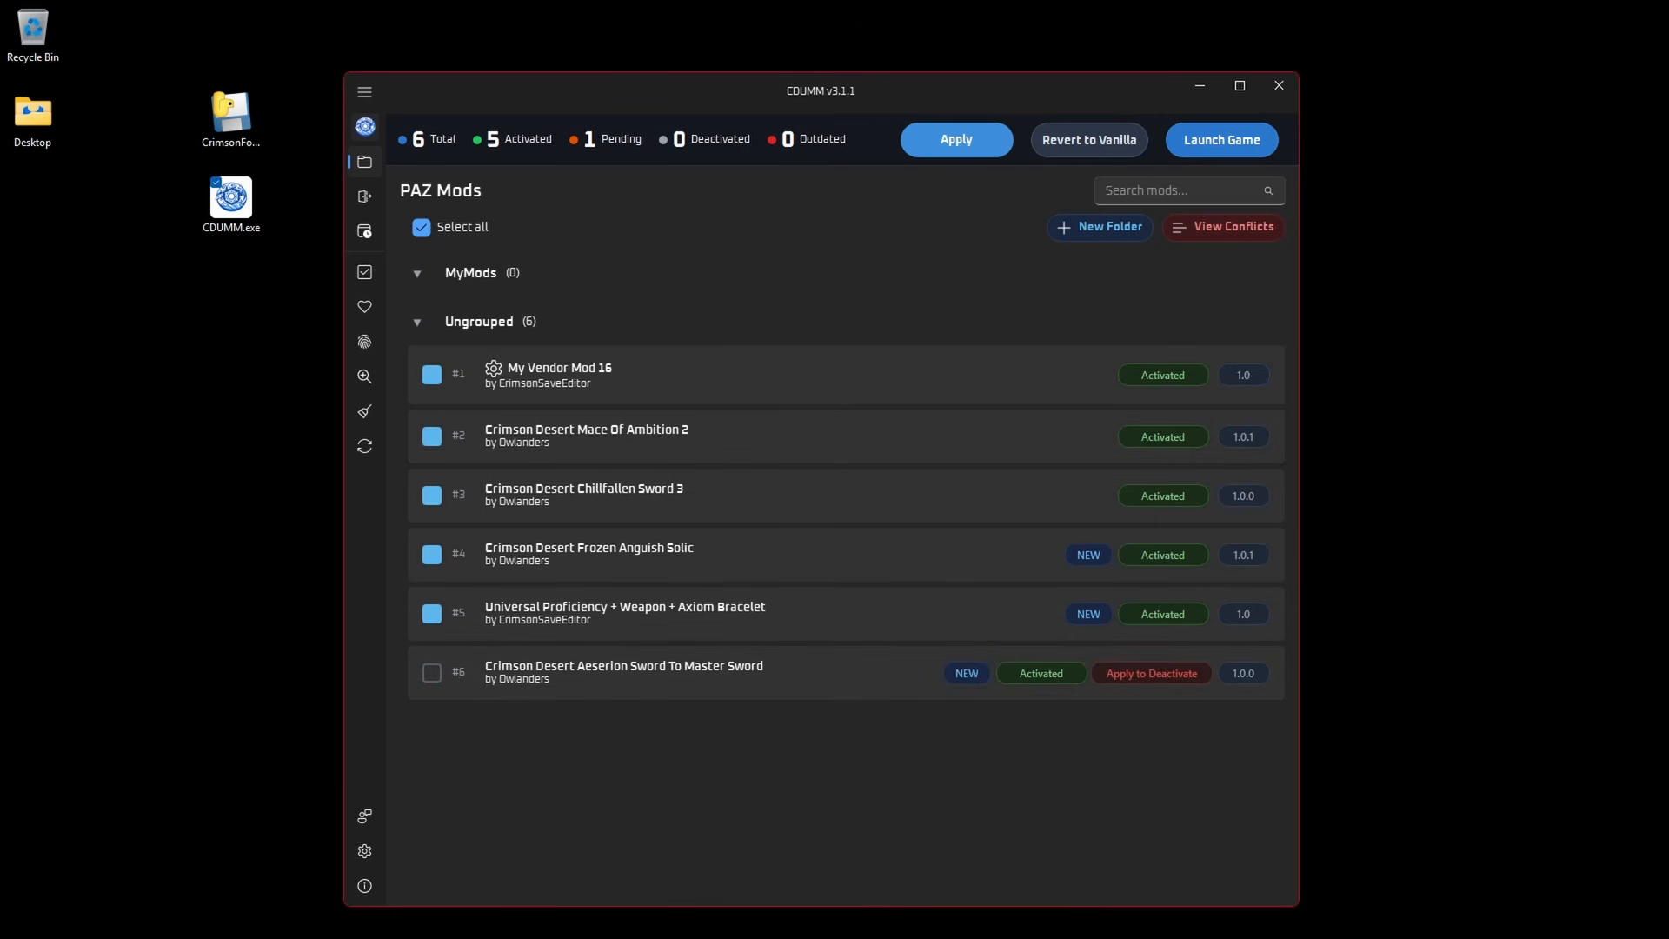
{"action": "left_click", "coordinate": [957, 140]}
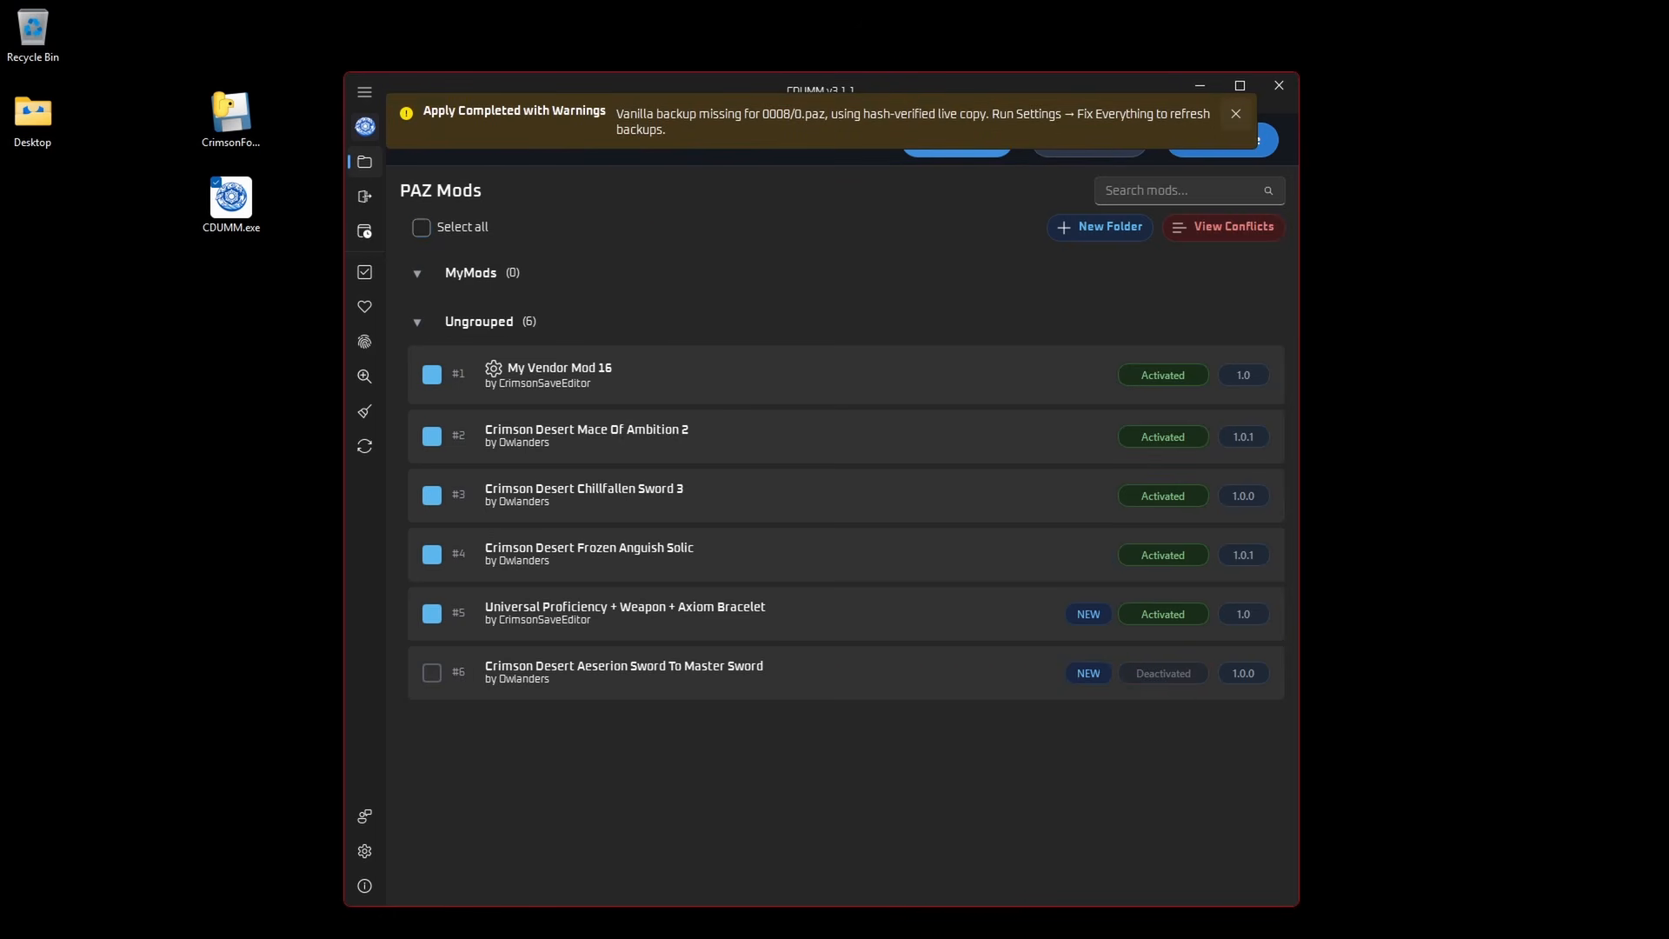
Step: Import Crimson_Desert__Aeserion_to_Master_Tutorial_manager.zip from the Tutorial folder into CDUMM as a separate mod
{"action": "left_click_drag", "start_coordinate": [1064, 83], "coordinate": [812, 63]}
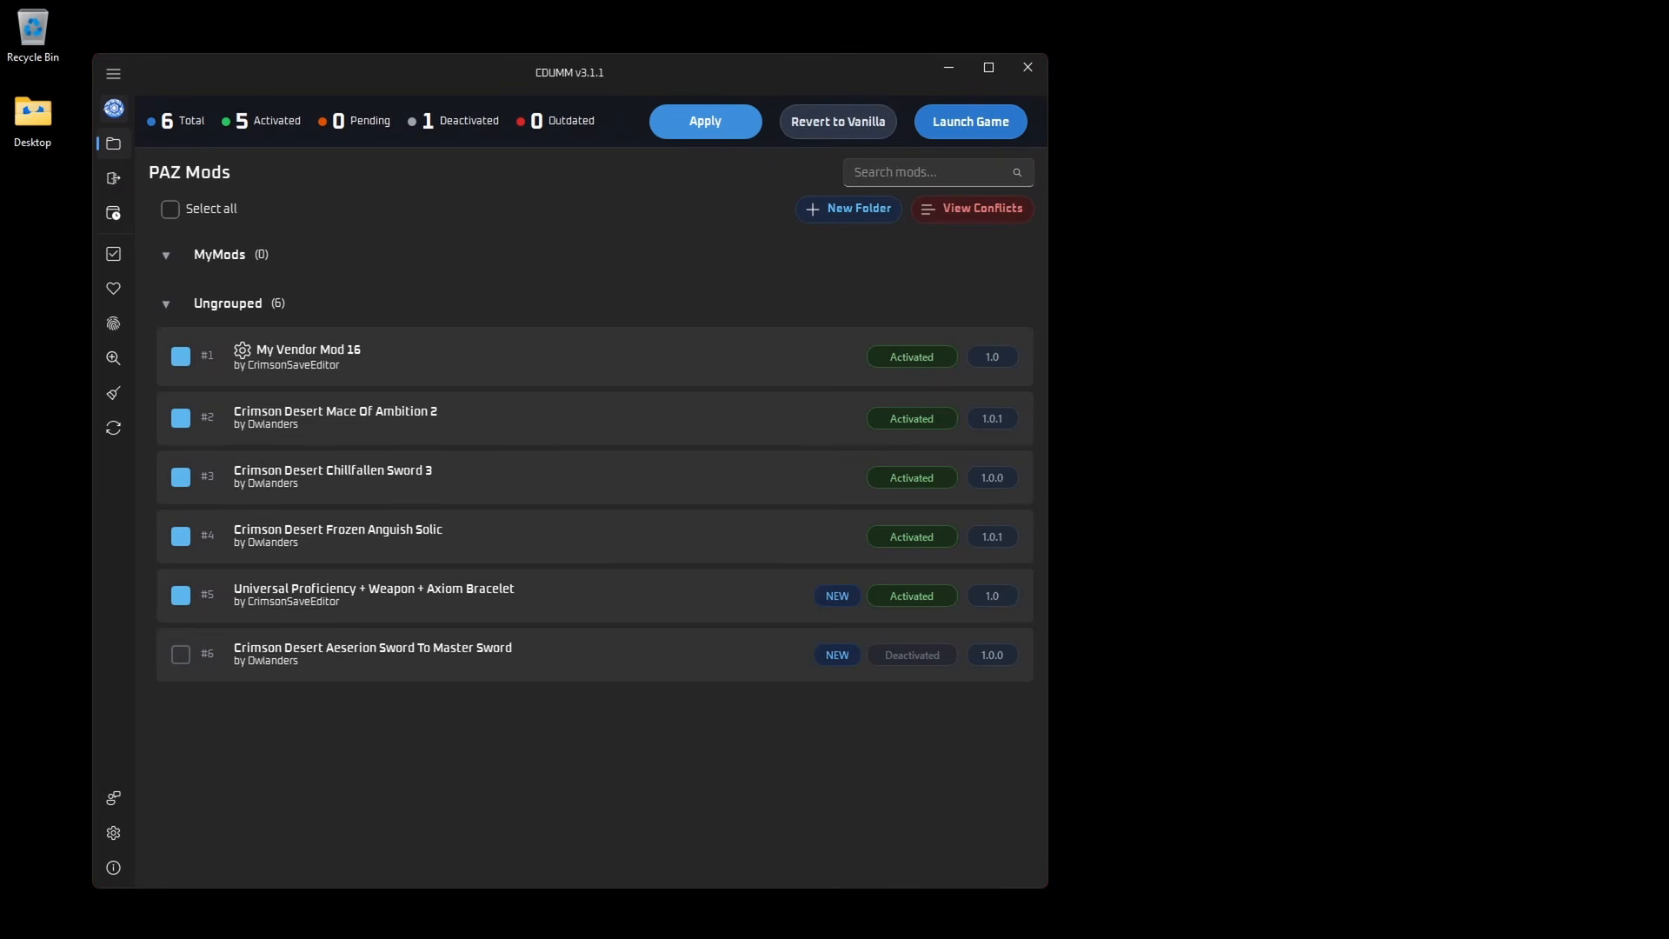
{"action": "left_click_drag", "start_coordinate": [1668, 104], "coordinate": [1497, 114]}
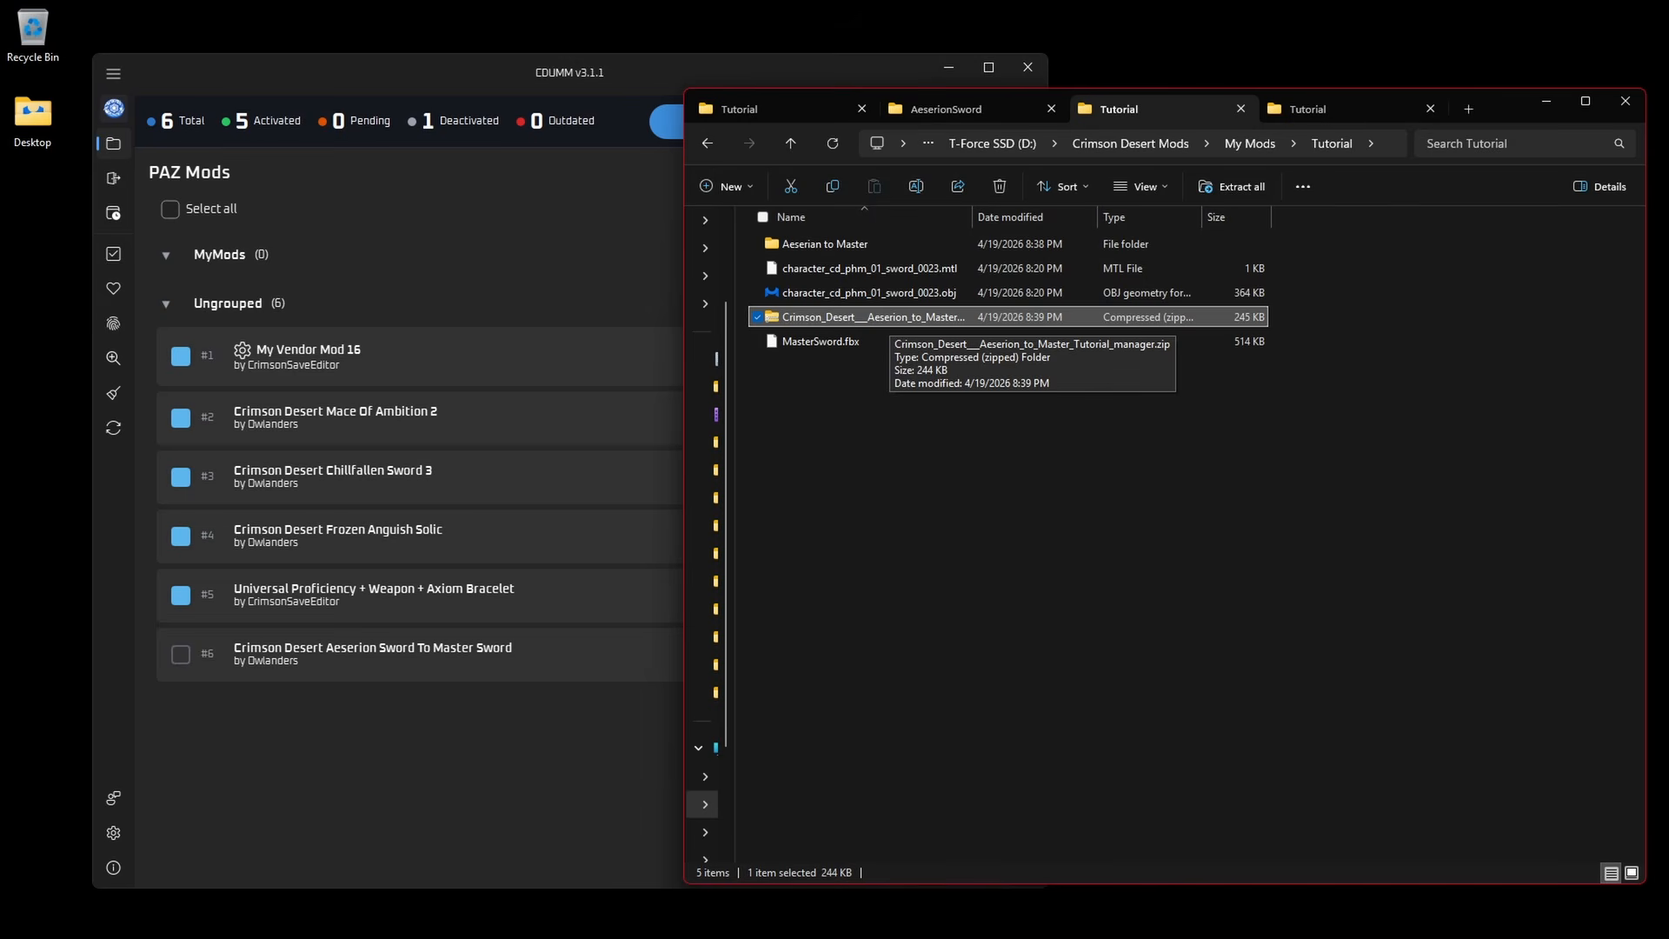
{"action": "left_click_drag", "start_coordinate": [870, 316], "coordinate": [570, 300]}
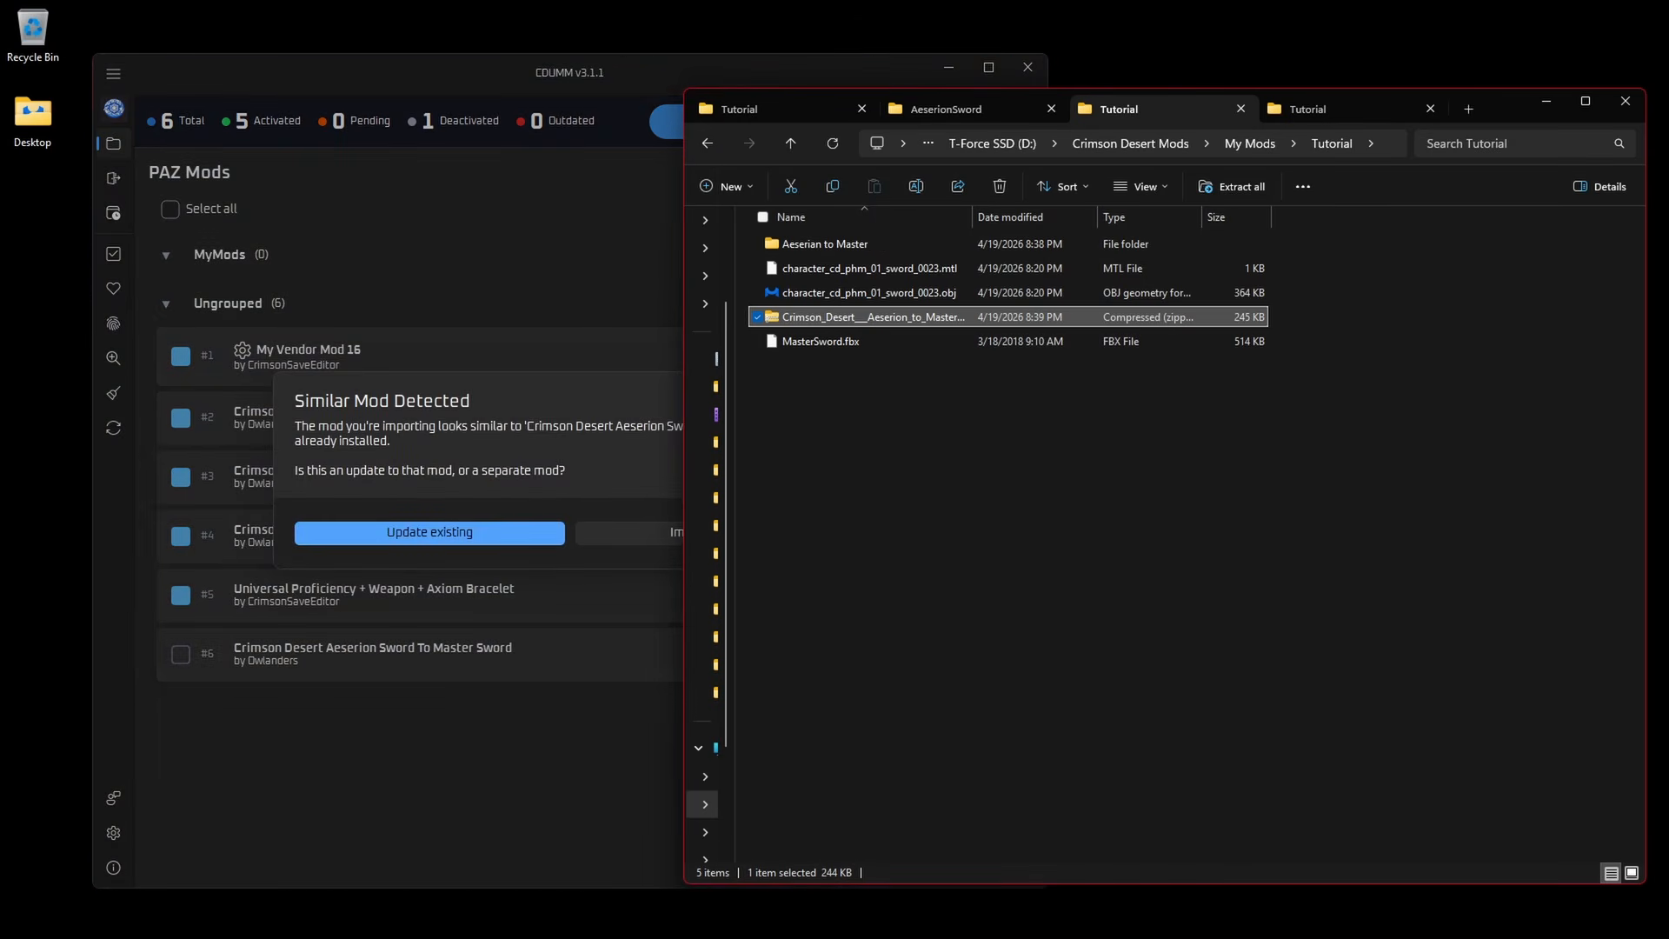
{"action": "left_click", "coordinate": [522, 470]}
{"action": "left_click", "coordinate": [429, 533]}
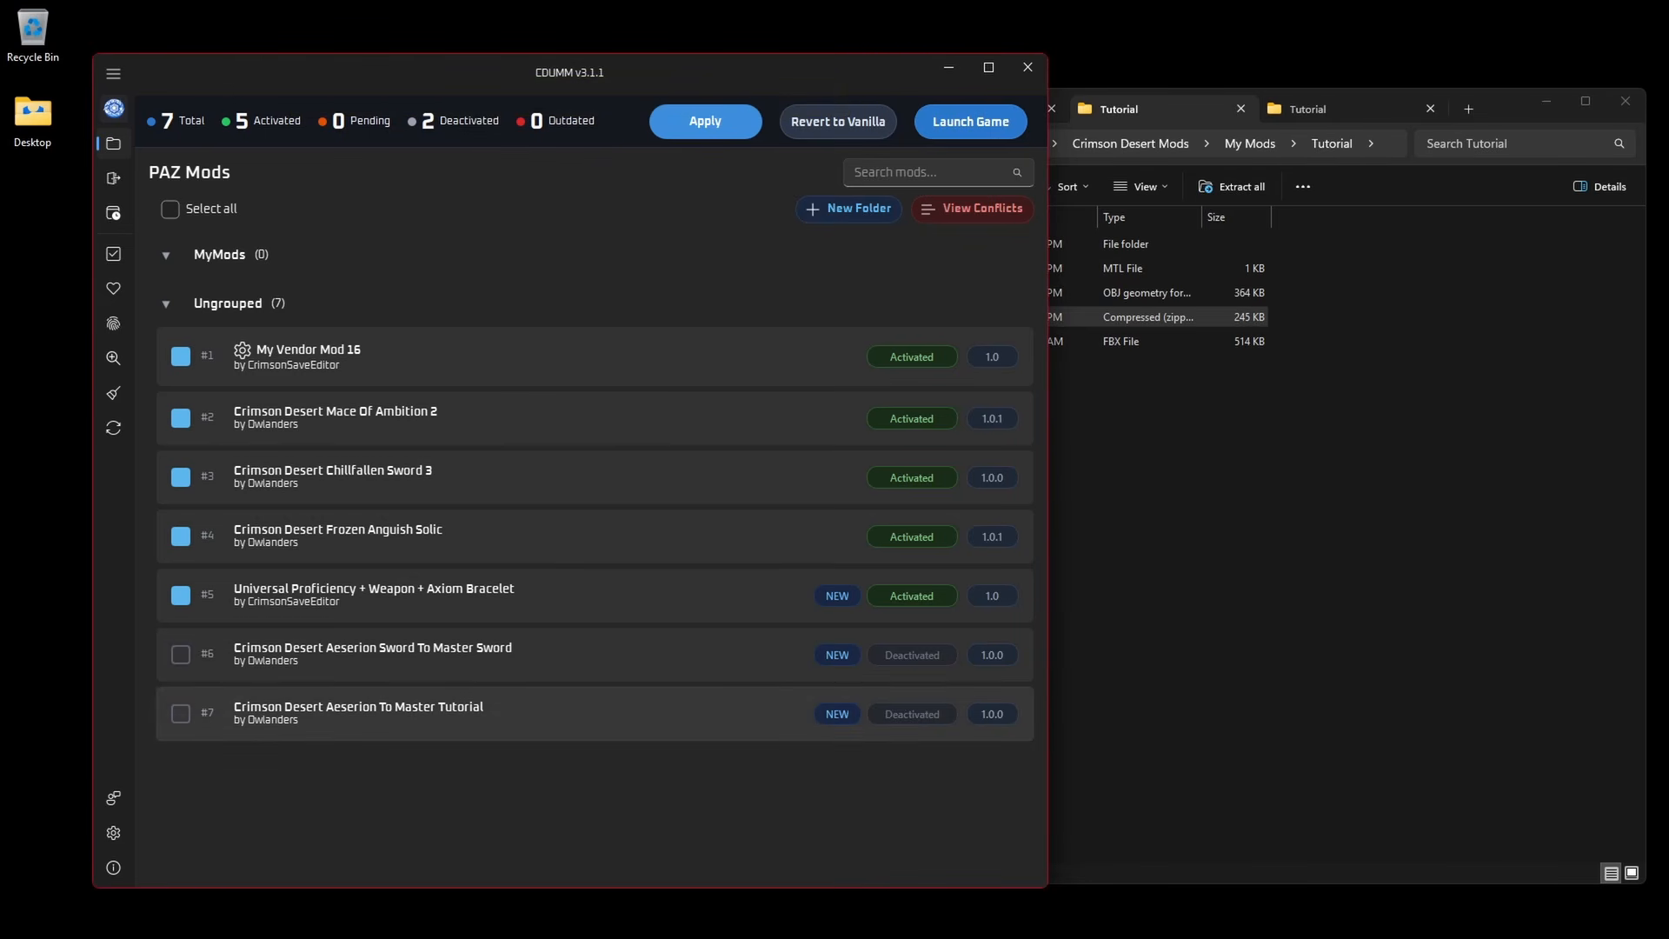
Step: Activate the Crimson Desert Aeserion To Master Tutorial mod, apply the changes and launch the game
{"action": "left_click", "coordinate": [181, 714]}
{"action": "left_click", "coordinate": [706, 122]}
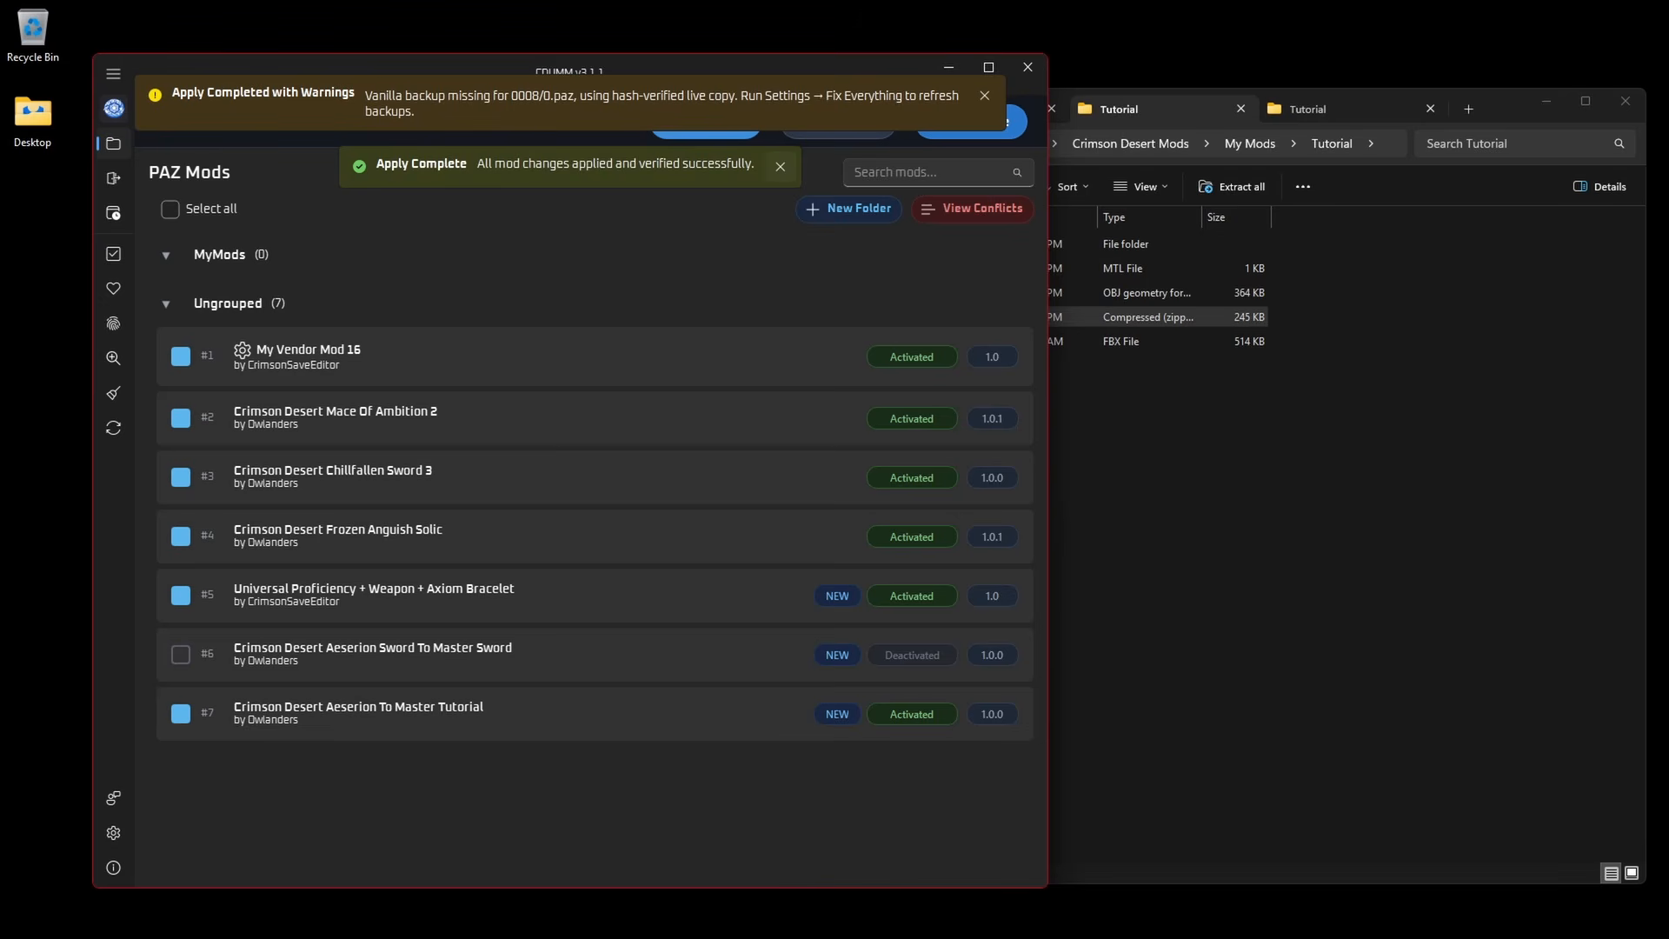
{"action": "left_click", "coordinate": [985, 95]}
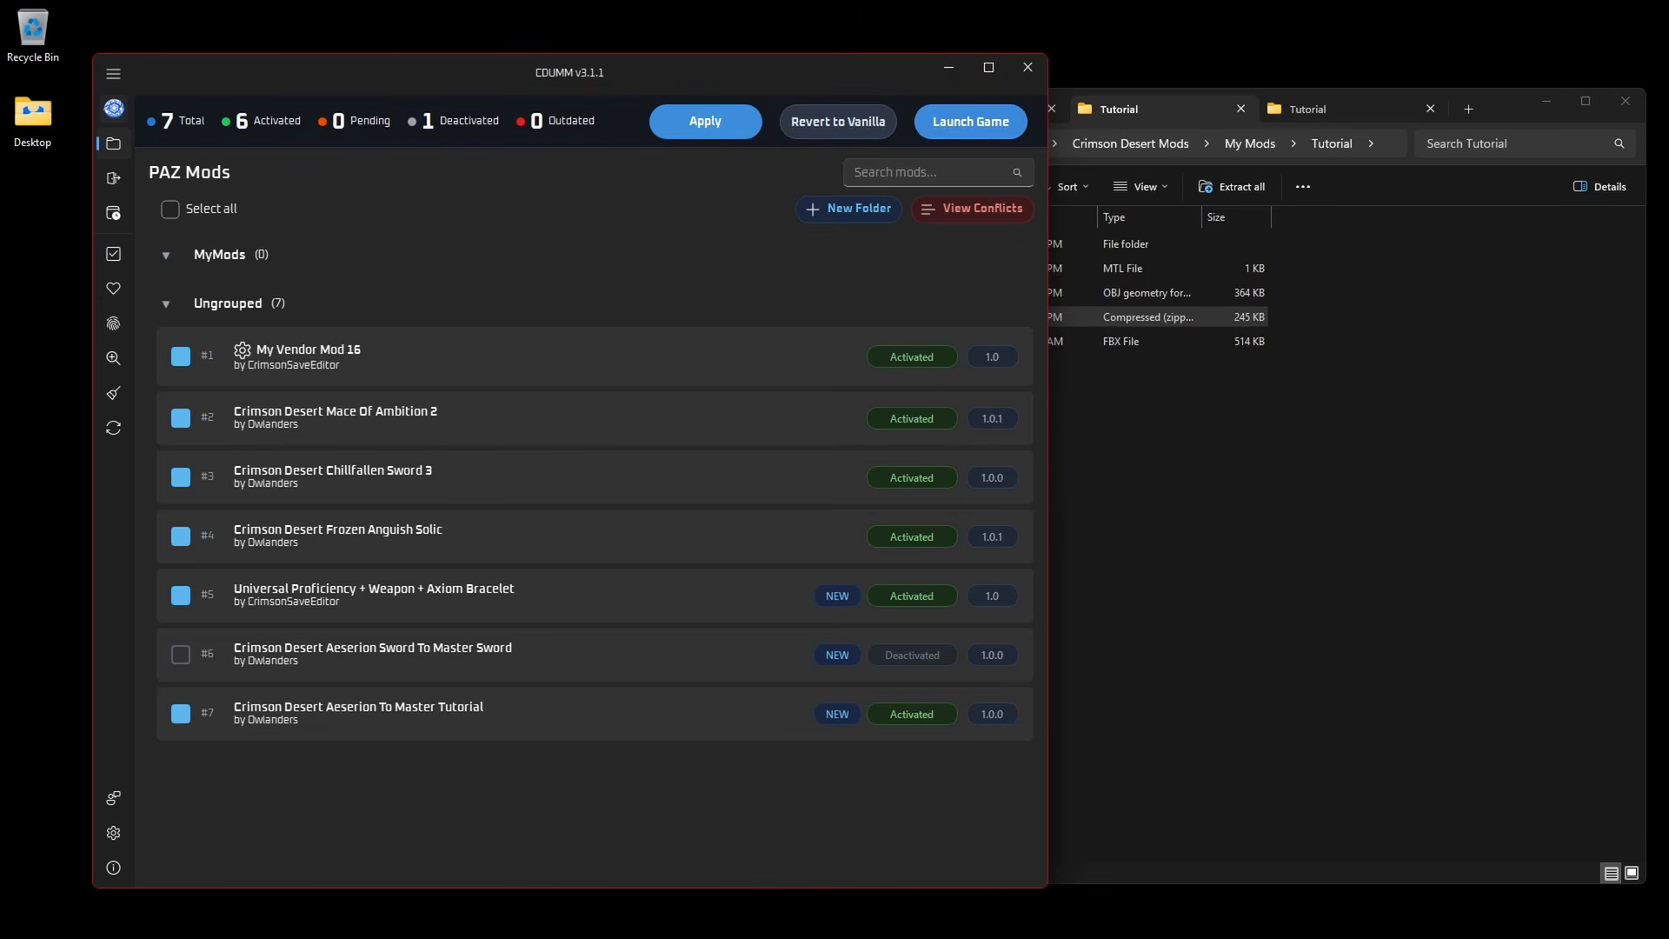
{"action": "left_click", "coordinate": [972, 122]}
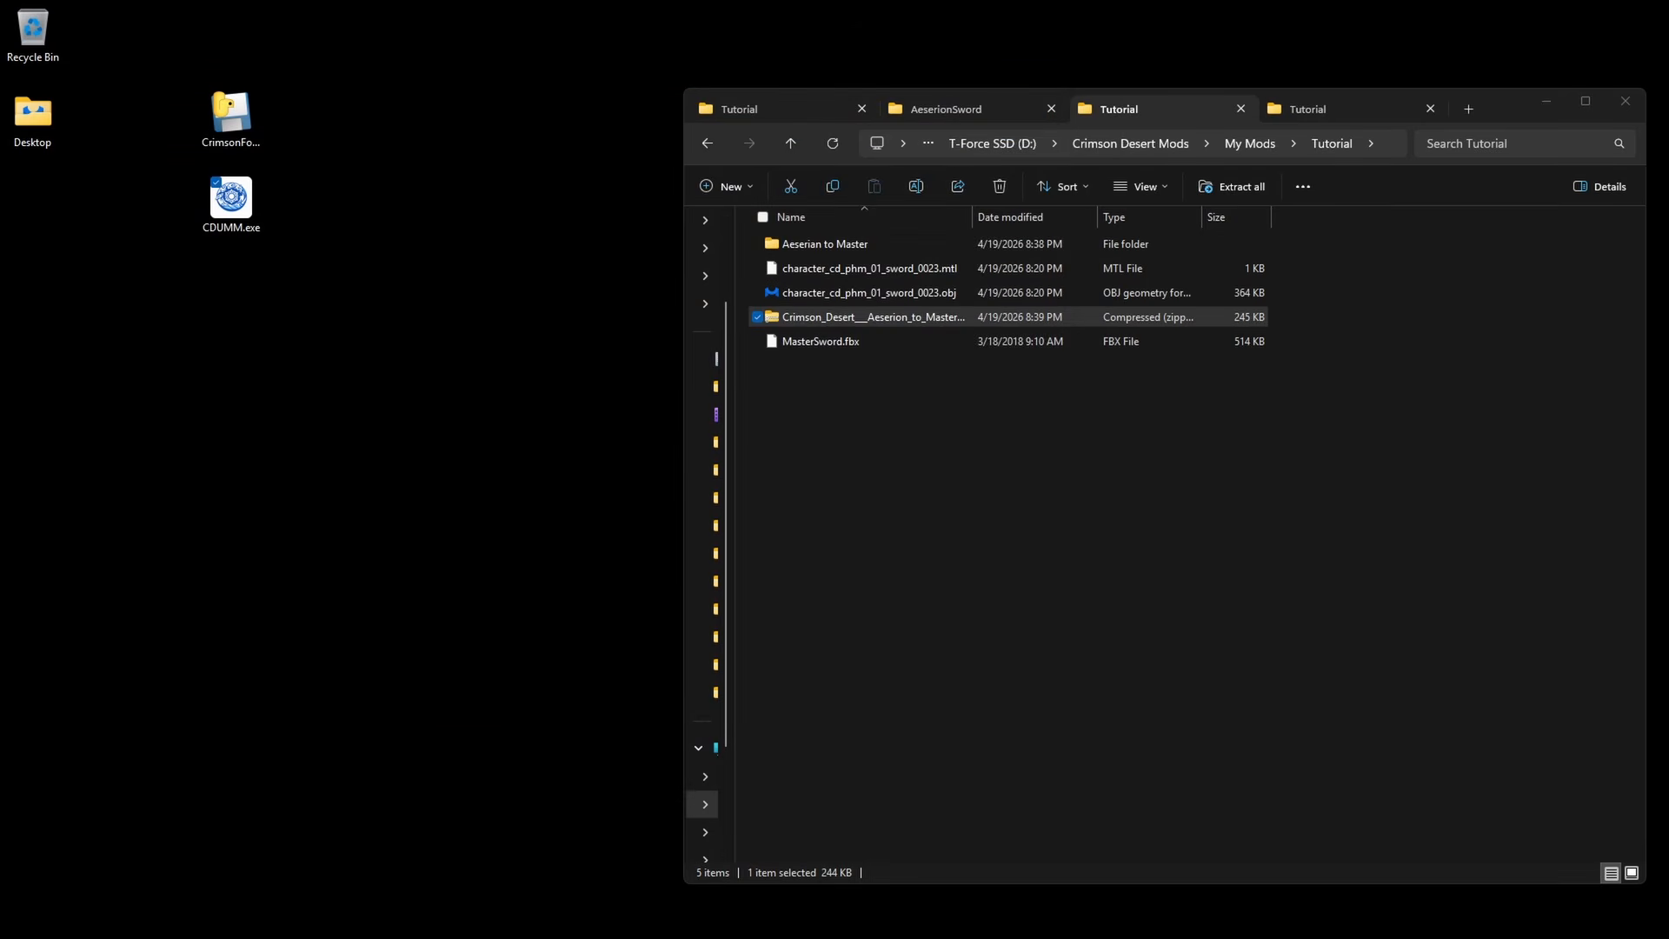